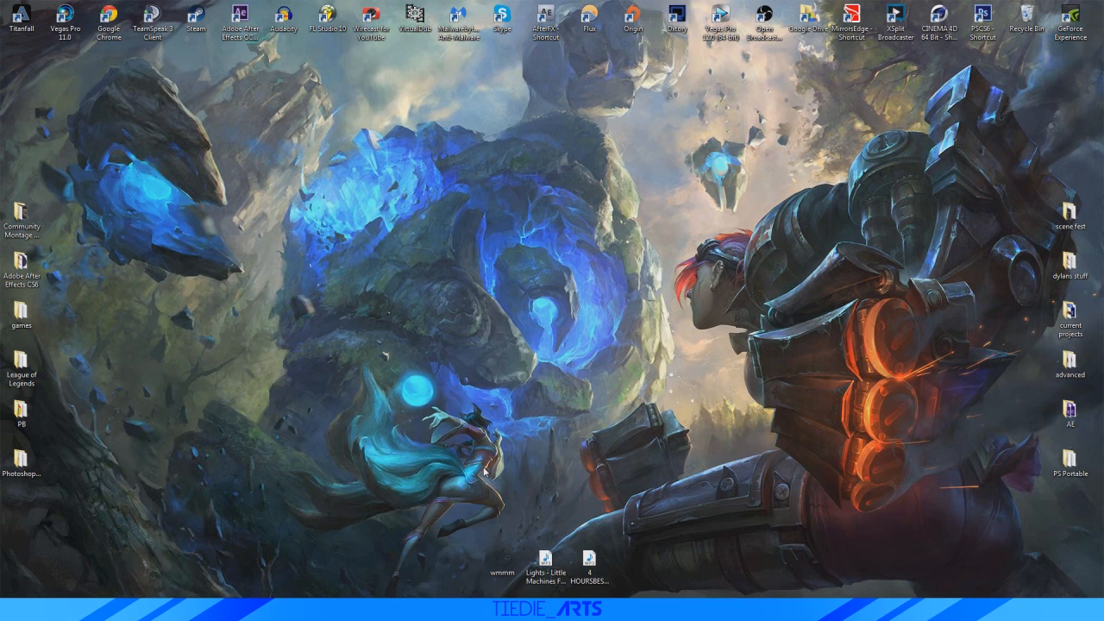
# Switch to Windows Photo Viewer and look at the low-poly globe reference image
pyautogui.click(444, 609)
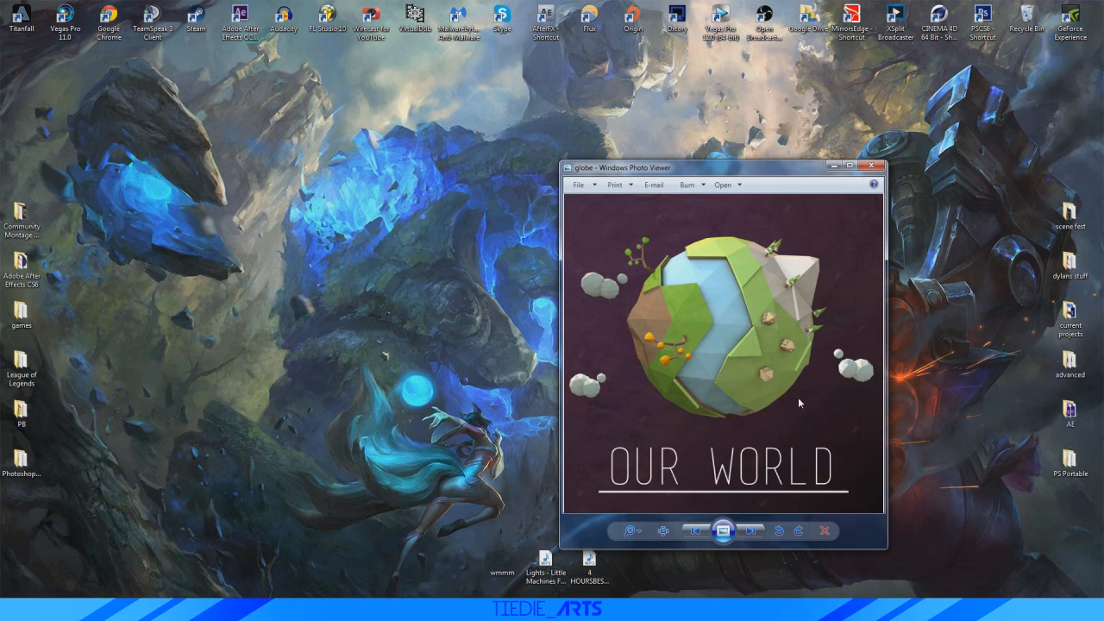
pyautogui.moveTo(739, 169); pyautogui.dragTo(625, 6)
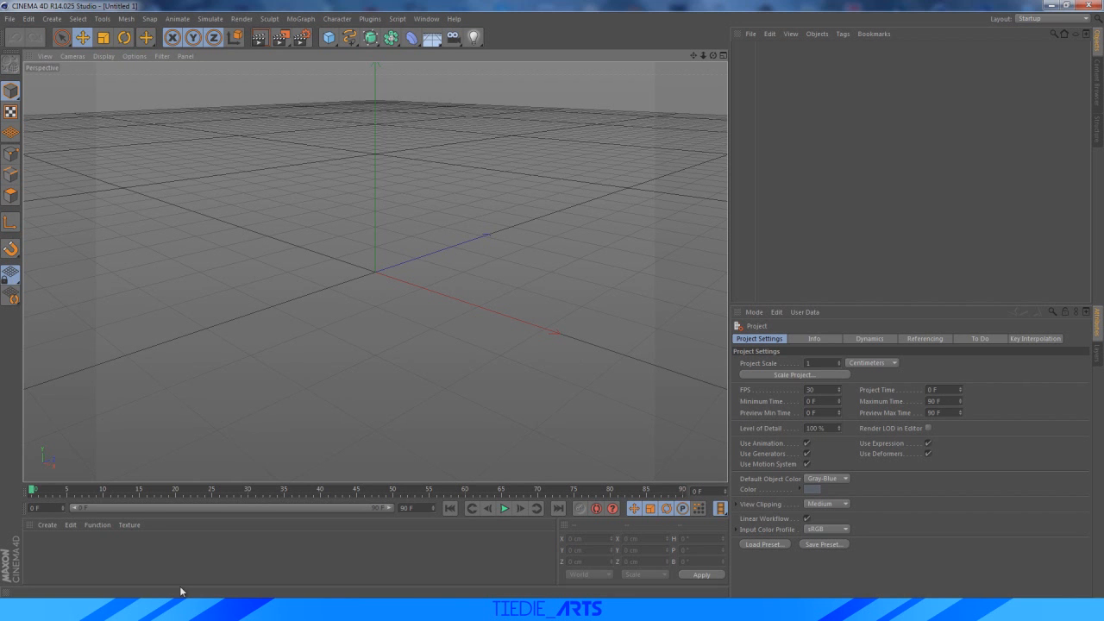
# Add a sphere primitive to the empty scene and set its radius to 250 cm
pyautogui.moveTo(418, 91)
pyautogui.keyDown('alt'); pyautogui.mouseDown()
pyautogui.moveTo(431, 130)
pyautogui.moveTo(418, 97)
pyautogui.mouseUp(); pyautogui.keyUp('alt')
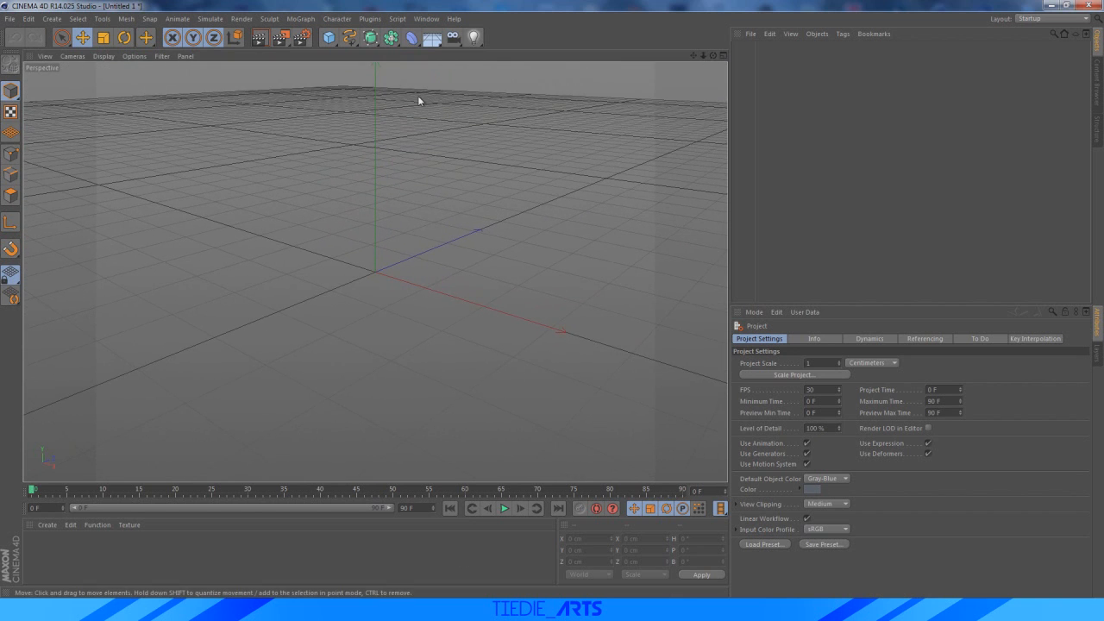
pyautogui.click(328, 37)
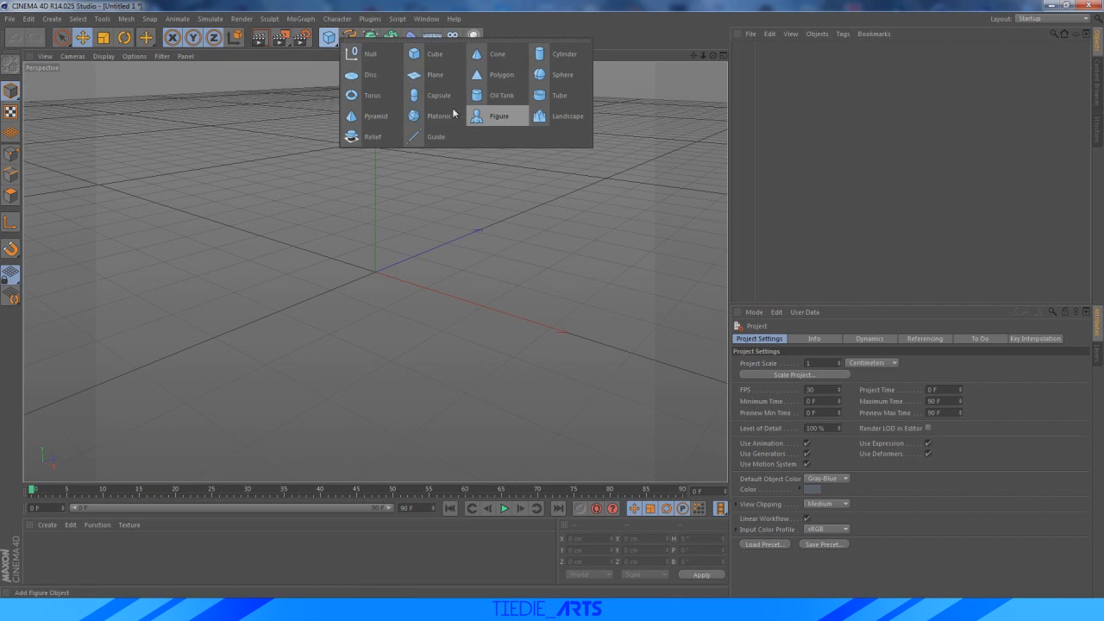
pyautogui.click(552, 78)
pyautogui.moveTo(714, 55)
pyautogui.mouseDown()
pyautogui.moveTo(722, 95)
pyautogui.moveTo(724, 62)
pyautogui.mouseUp()
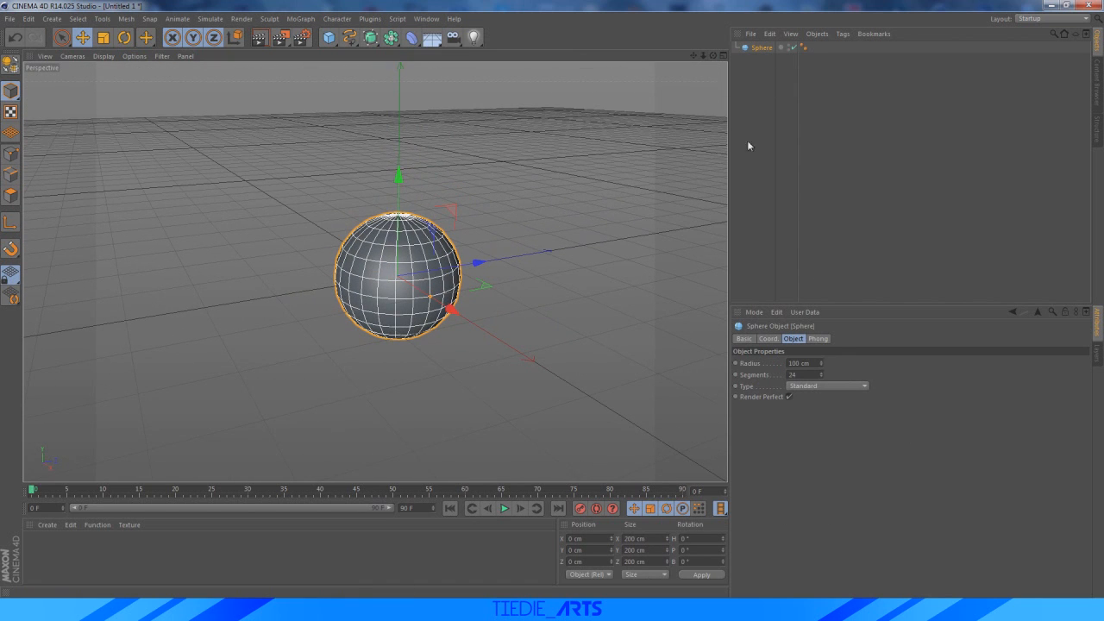
pyautogui.click(819, 363)
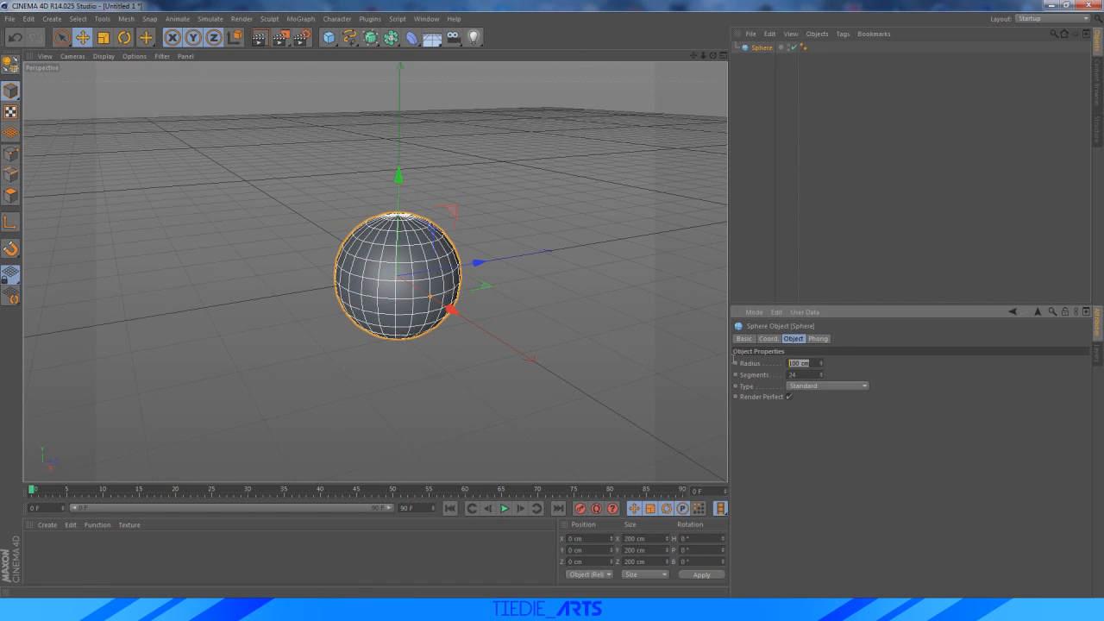
pyautogui.write('25')
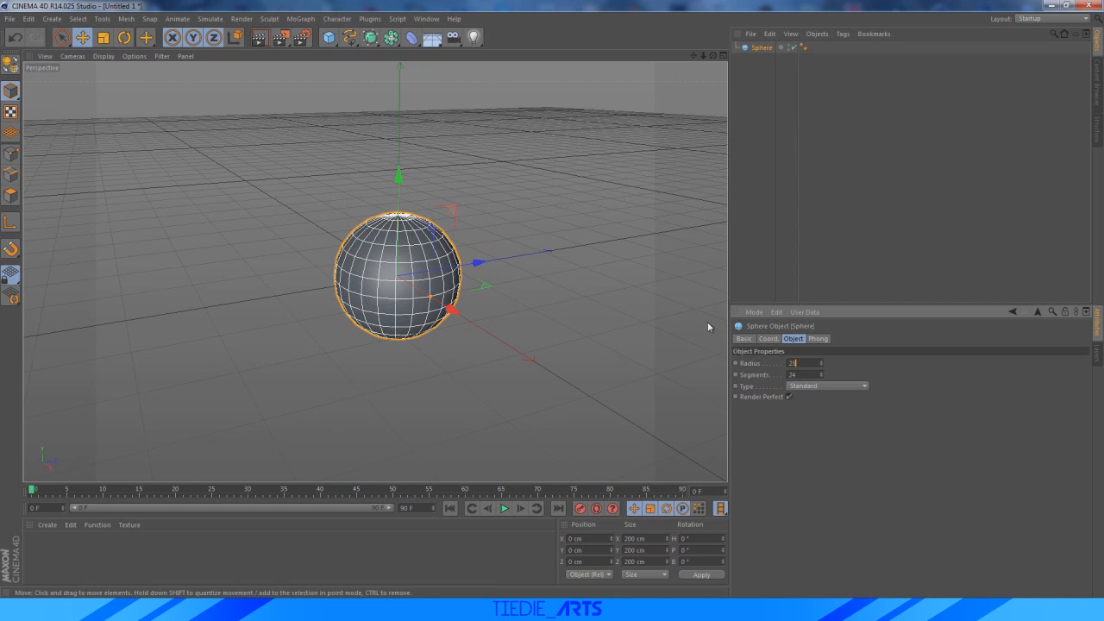
pyautogui.write('0')
pyautogui.click(765, 233)
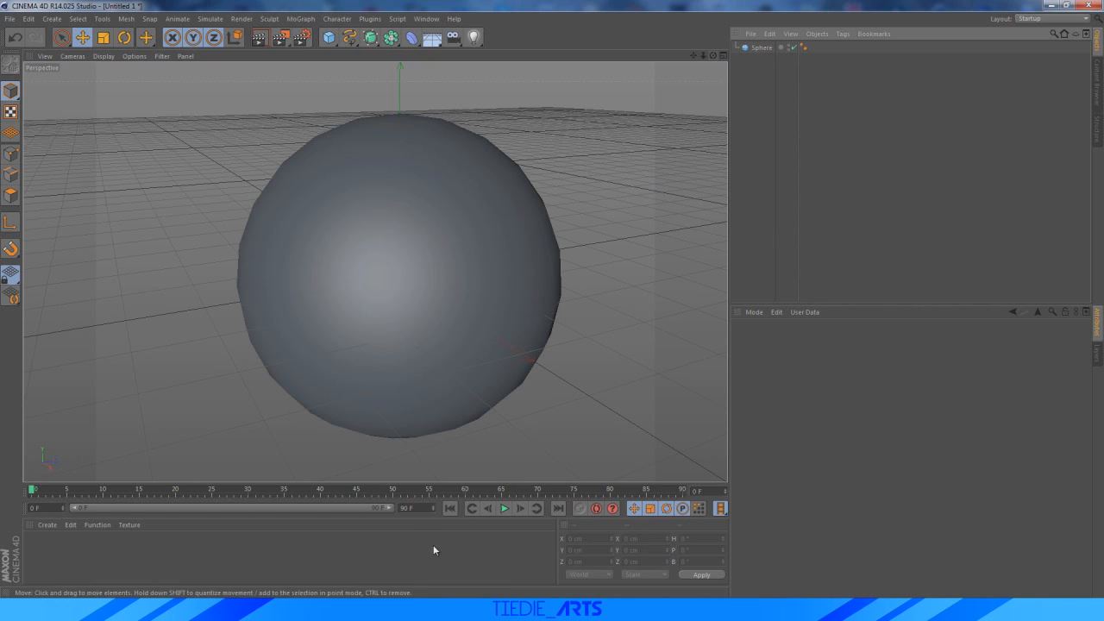
pyautogui.moveTo(713, 56); pyautogui.dragTo(727, 65)
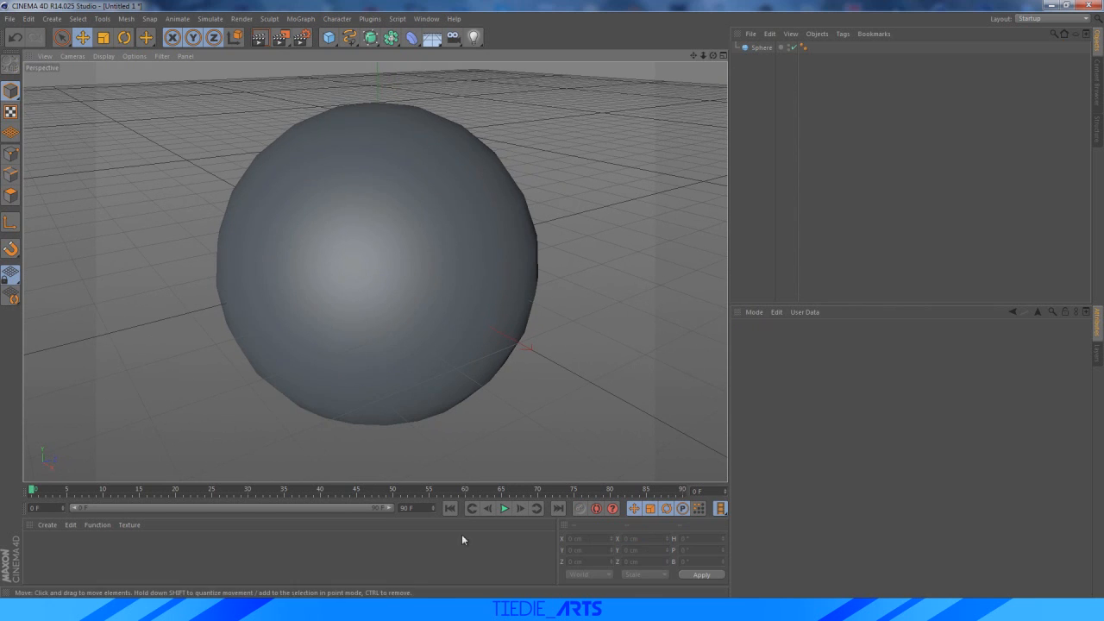
pyautogui.click(519, 608)
pyautogui.click(527, 608)
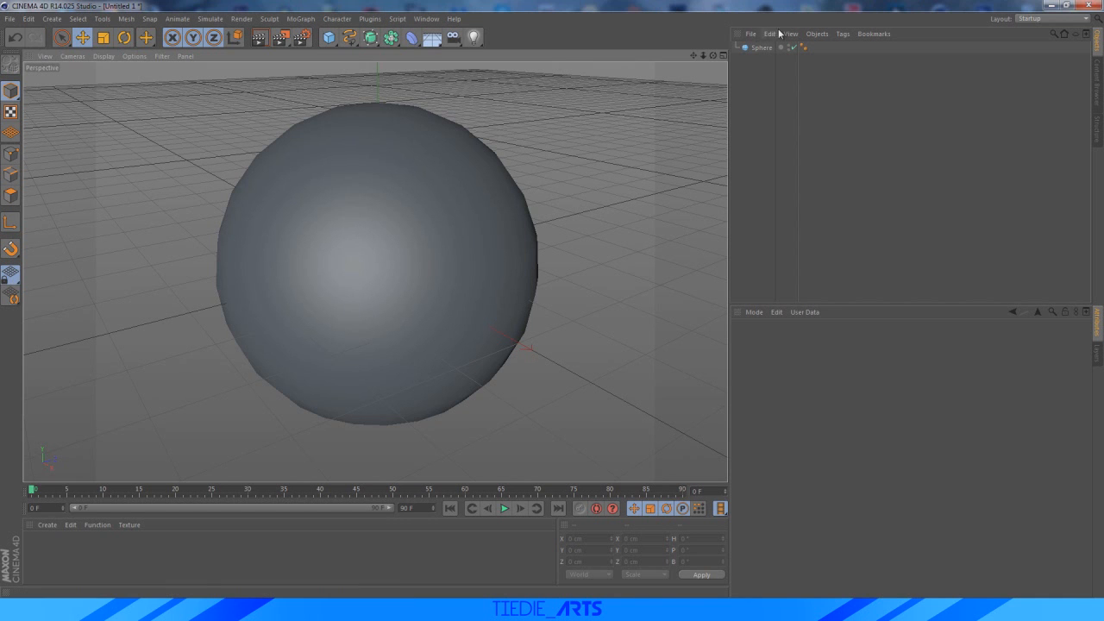
pyautogui.moveTo(704, 57)
pyautogui.mouseDown()
pyautogui.moveTo(694, 64)
pyautogui.moveTo(717, 65)
pyautogui.moveTo(699, 53)
pyautogui.moveTo(722, 48)
pyautogui.mouseUp()
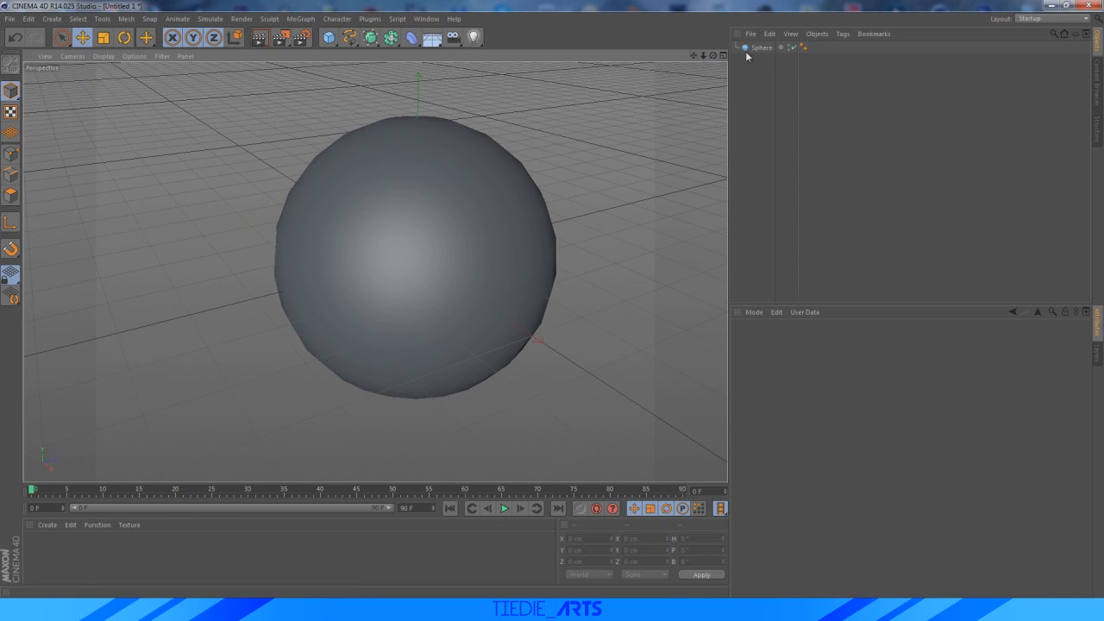
# Delete the Phong tag from the sphere to give it flat-shaded faces
pyautogui.click(747, 49)
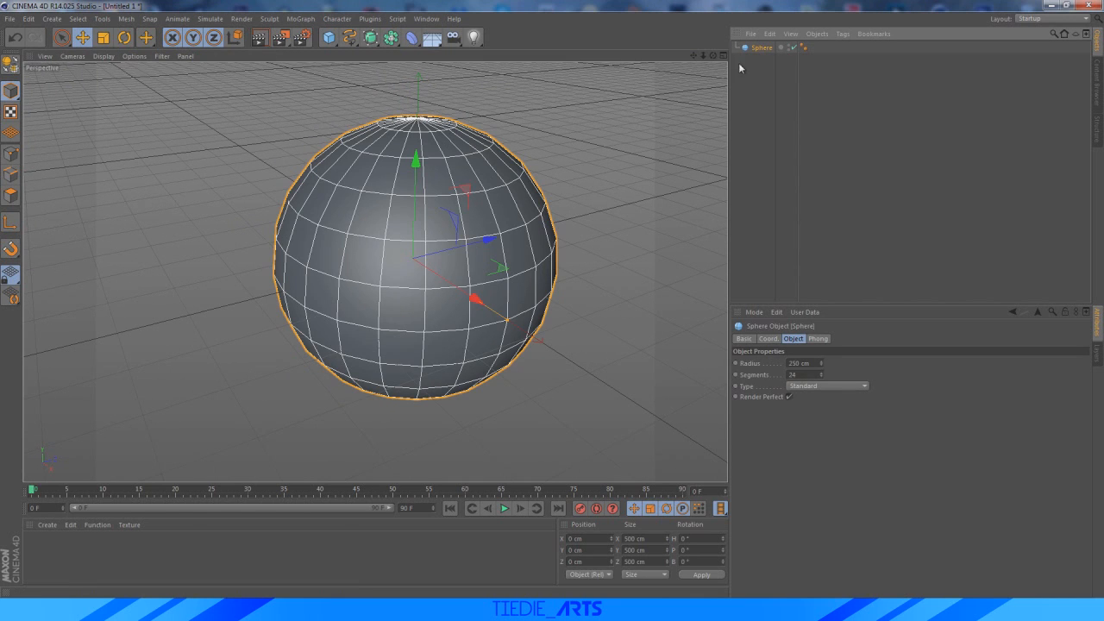
pyautogui.click(802, 47)
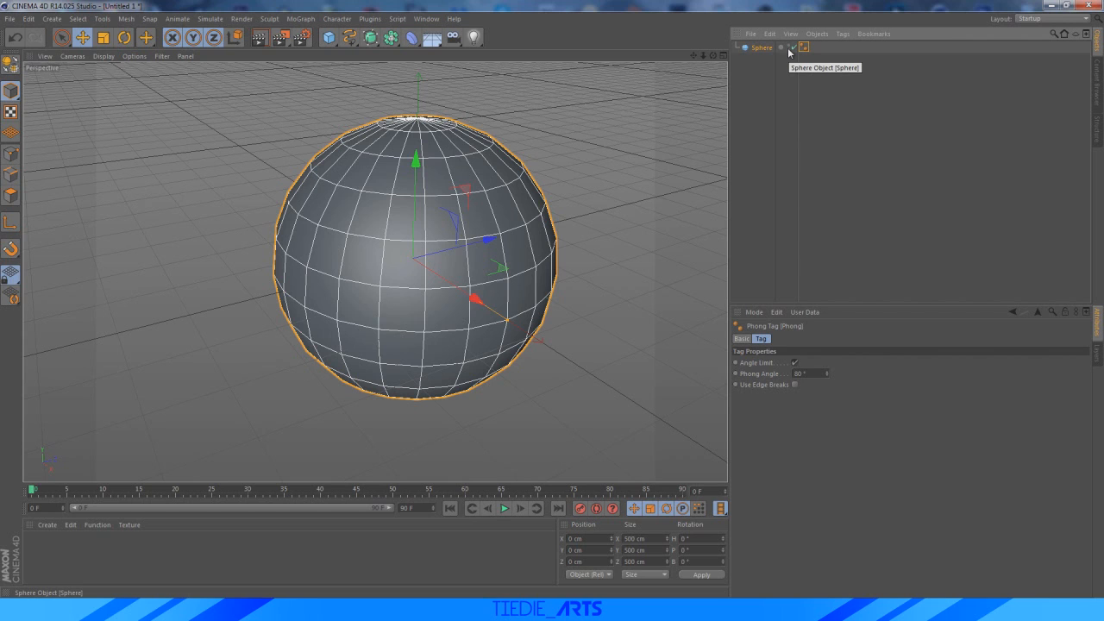
pyautogui.press('Delete')
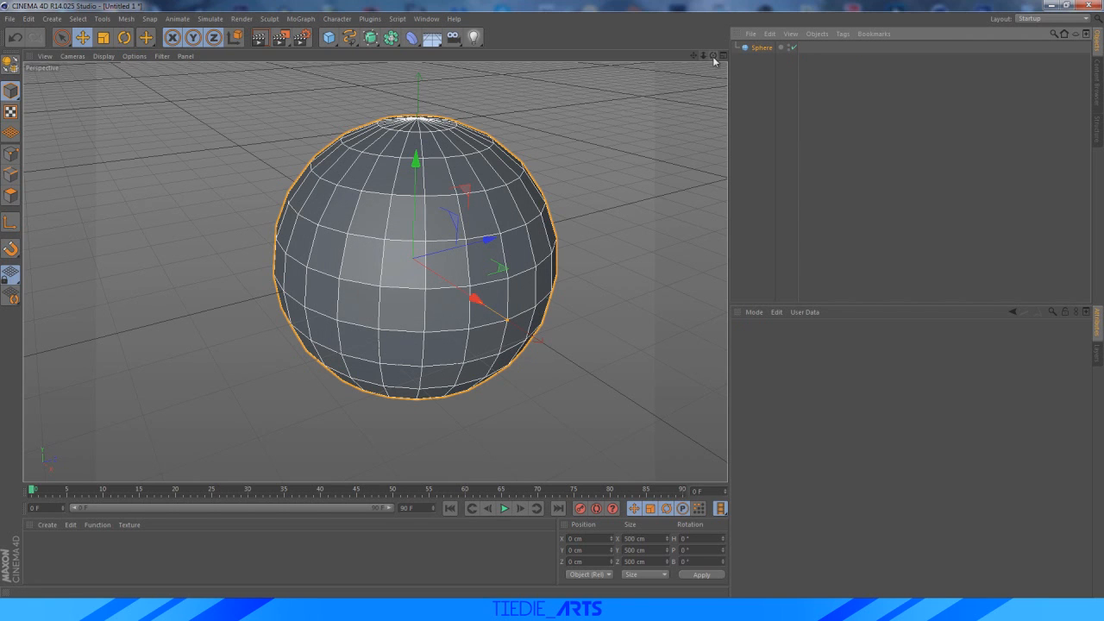
pyautogui.moveTo(712, 55); pyautogui.dragTo(715, 97)
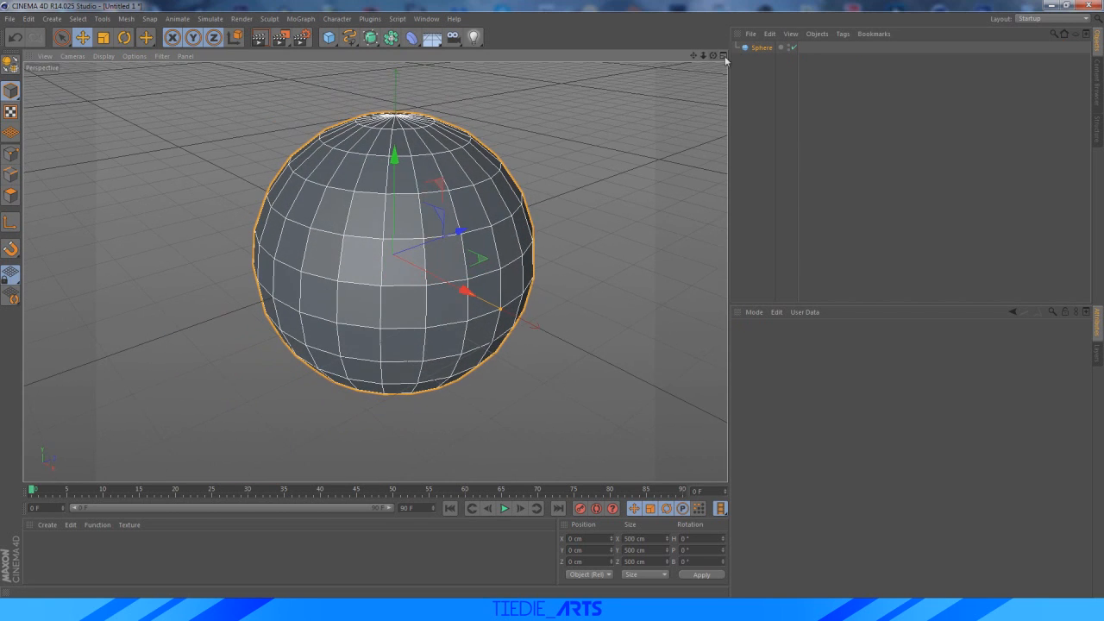
# Turn off Render Perfect for the sphere and render the perspective view to check its faceting
pyautogui.click(756, 50)
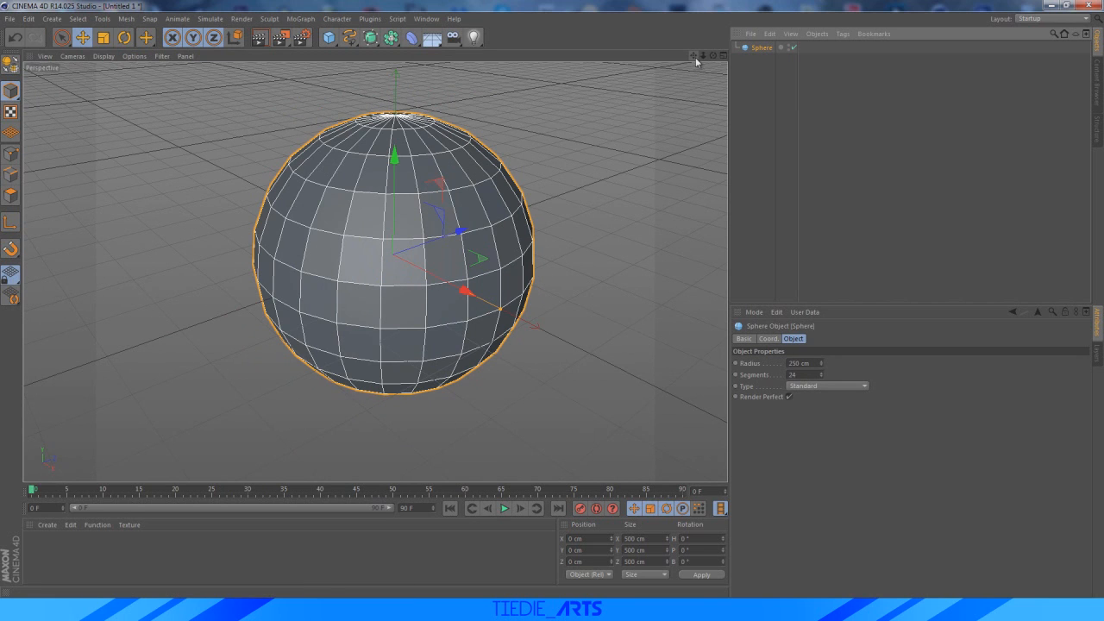
pyautogui.moveTo(695, 56); pyautogui.dragTo(713, 43)
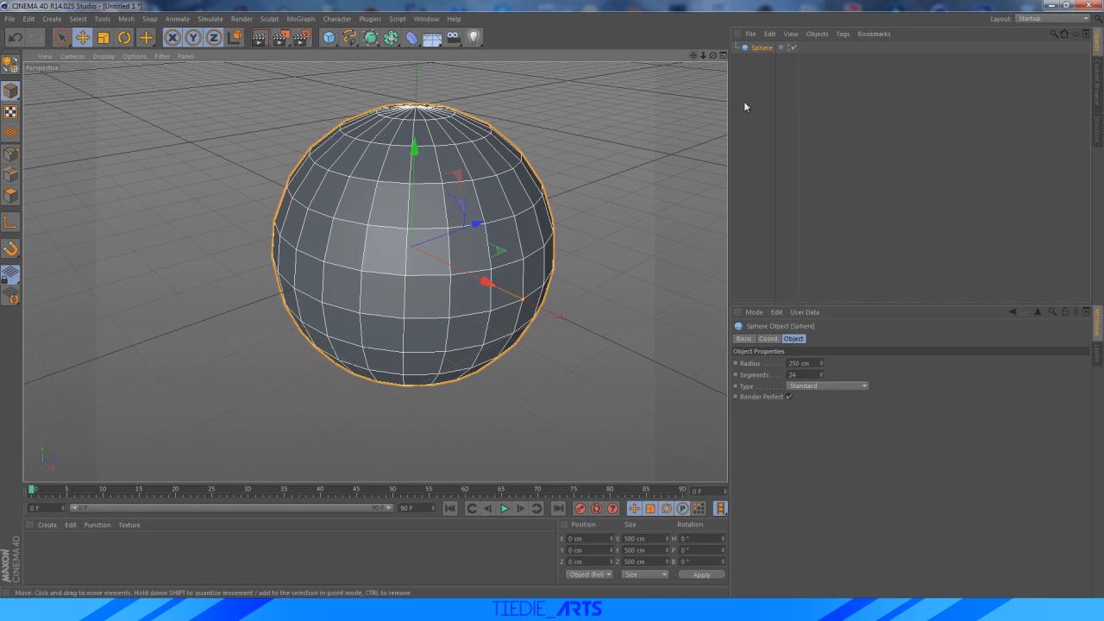
pyautogui.click(788, 397)
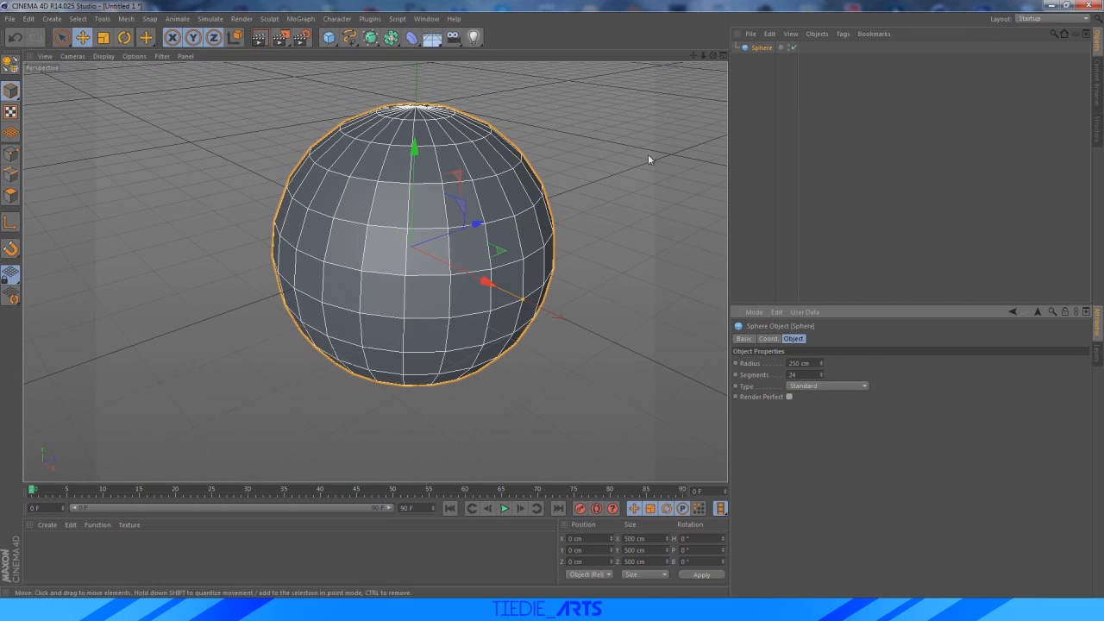
pyautogui.click(258, 37)
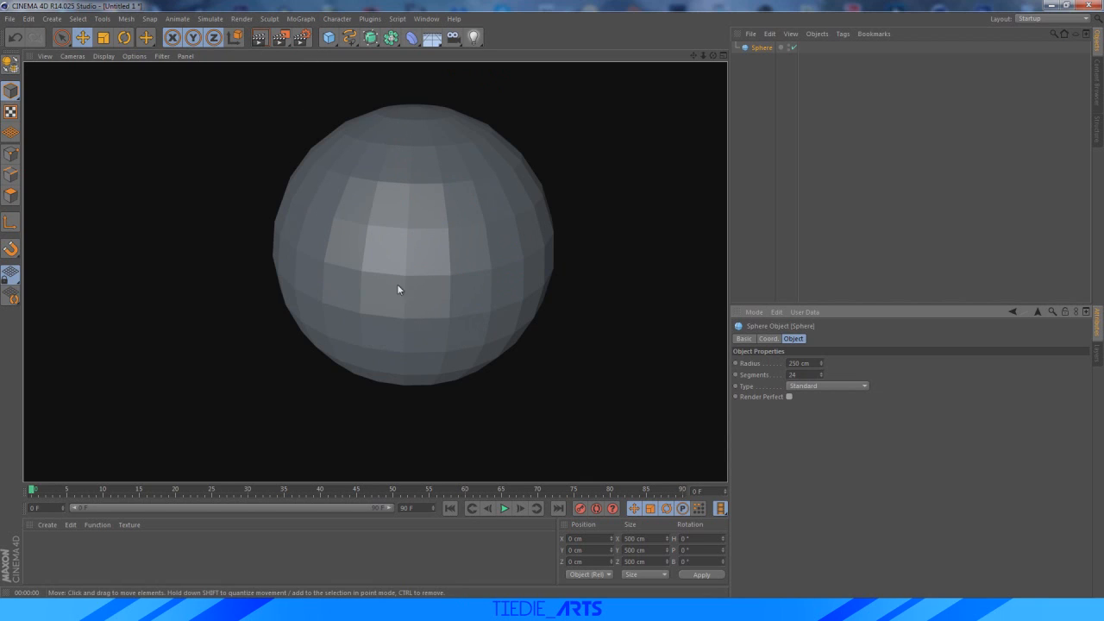
pyautogui.click(755, 51)
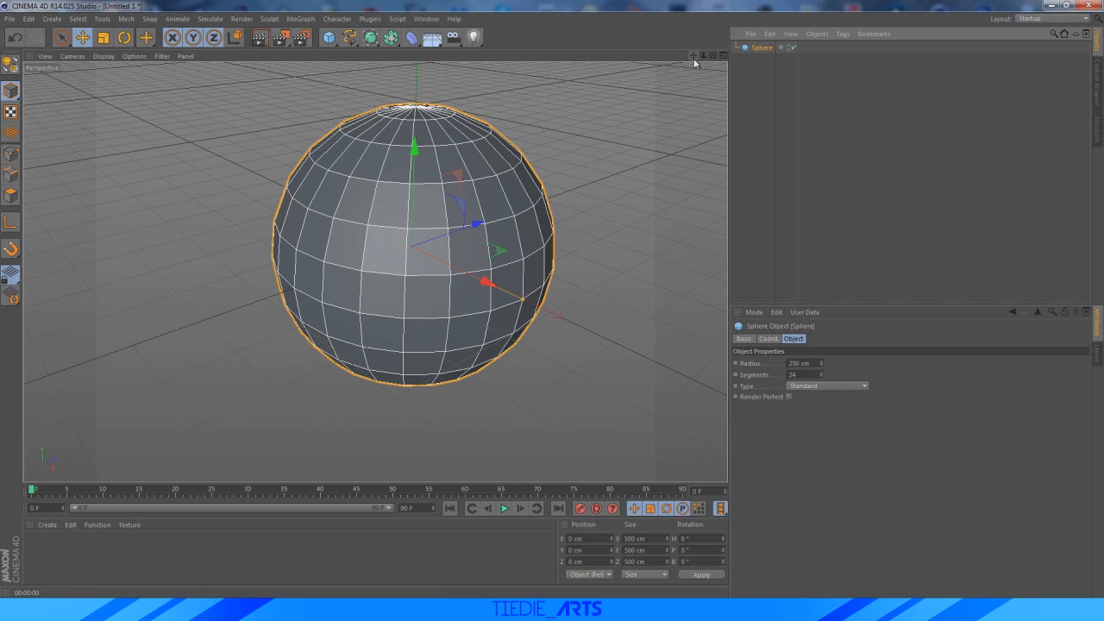
# Try the Tetrahedron and Icosahedron types on the sphere
pyautogui.moveTo(693, 56); pyautogui.dragTo(677, 68)
pyautogui.click(832, 388)
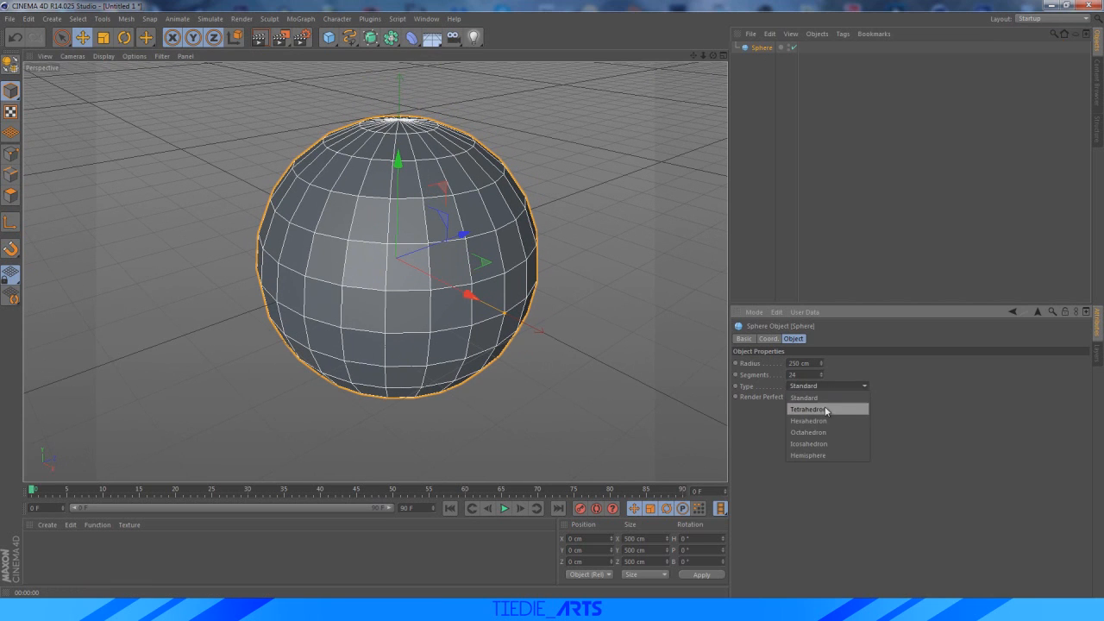
pyautogui.click(824, 401)
pyautogui.click(829, 385)
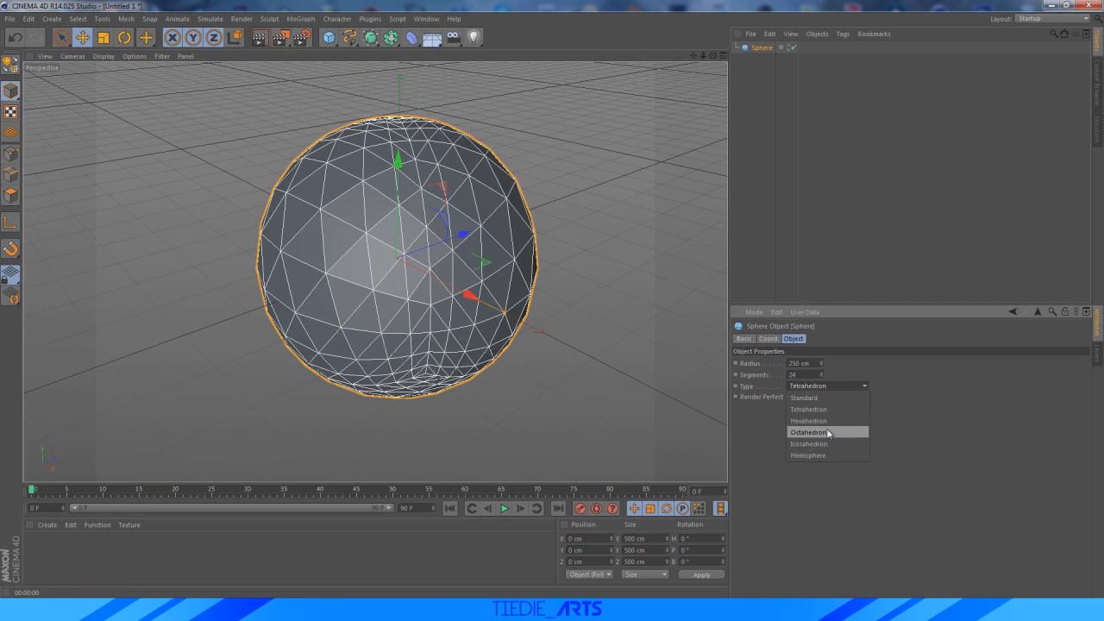
pyautogui.click(841, 420)
pyautogui.click(859, 385)
pyautogui.click(824, 443)
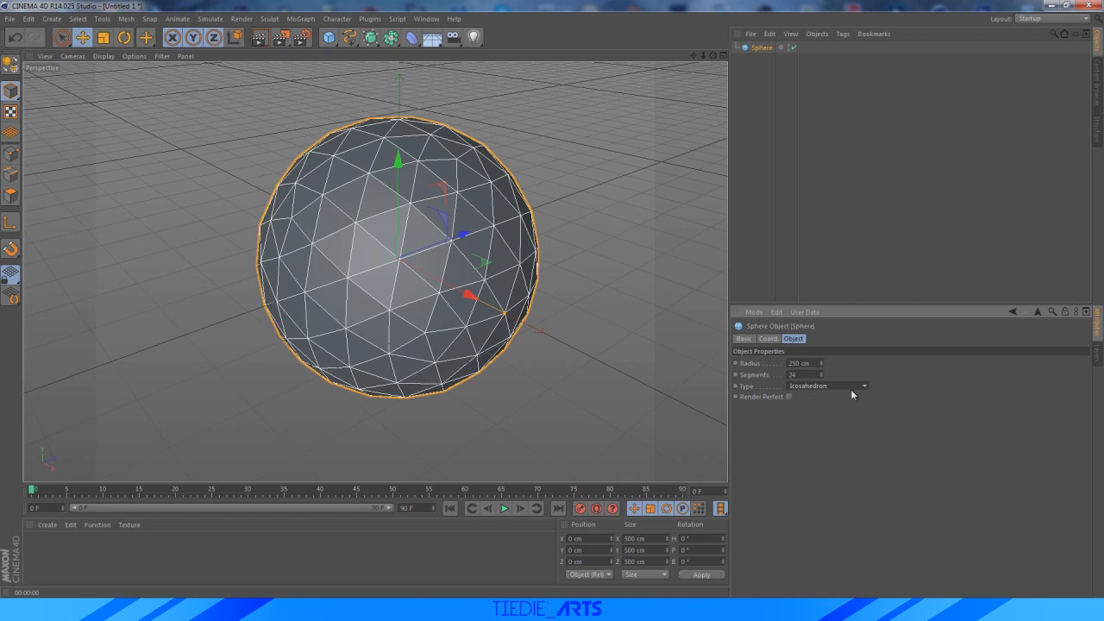
# Set the sphere's type to Octahedron and render the perspective view to check the triangular facets
pyautogui.click(850, 387)
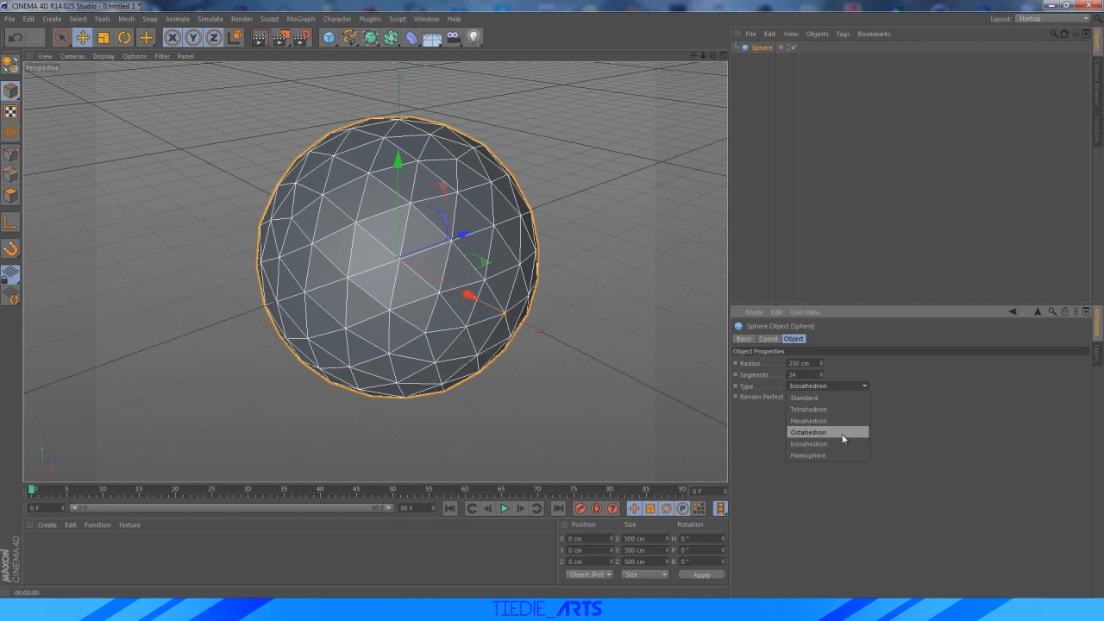
pyautogui.click(841, 433)
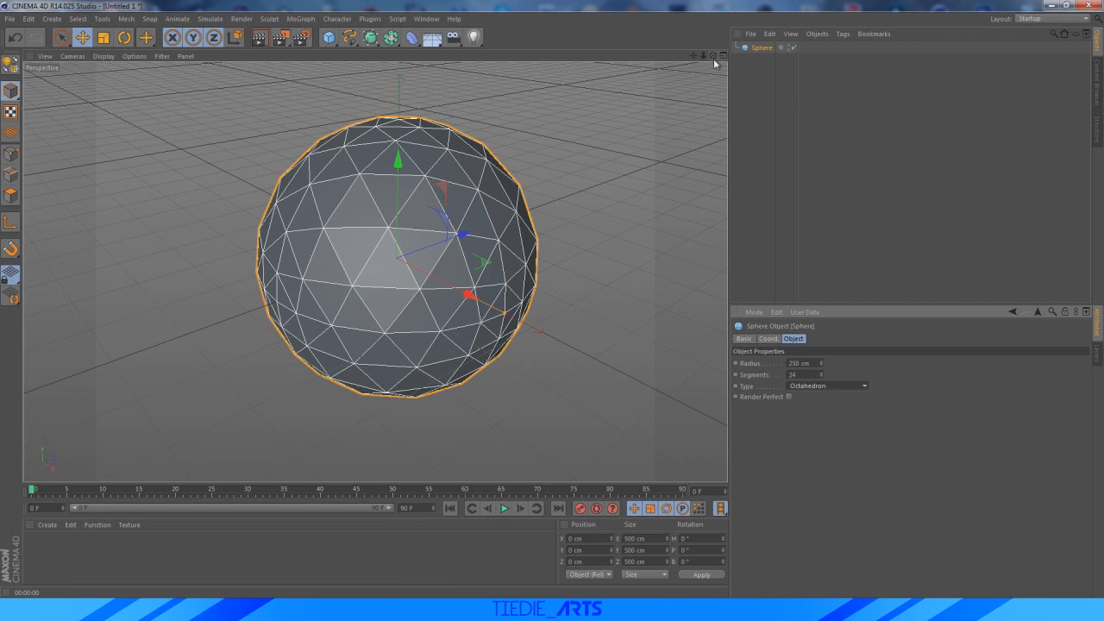
pyautogui.moveTo(713, 55); pyautogui.dragTo(648, 105)
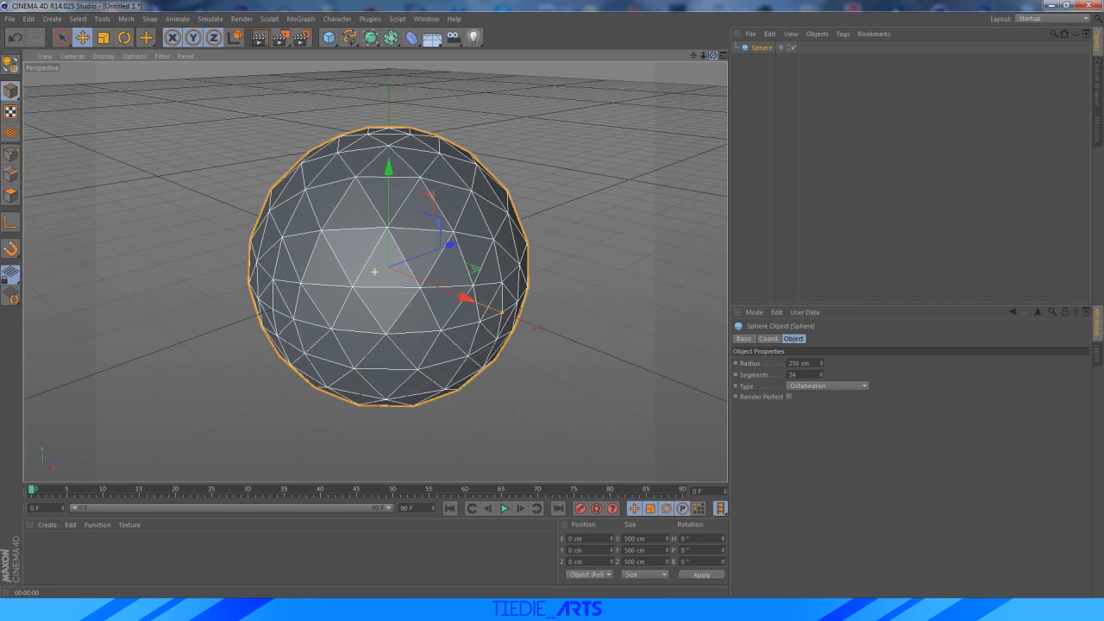
pyautogui.moveTo(693, 56); pyautogui.dragTo(732, 18)
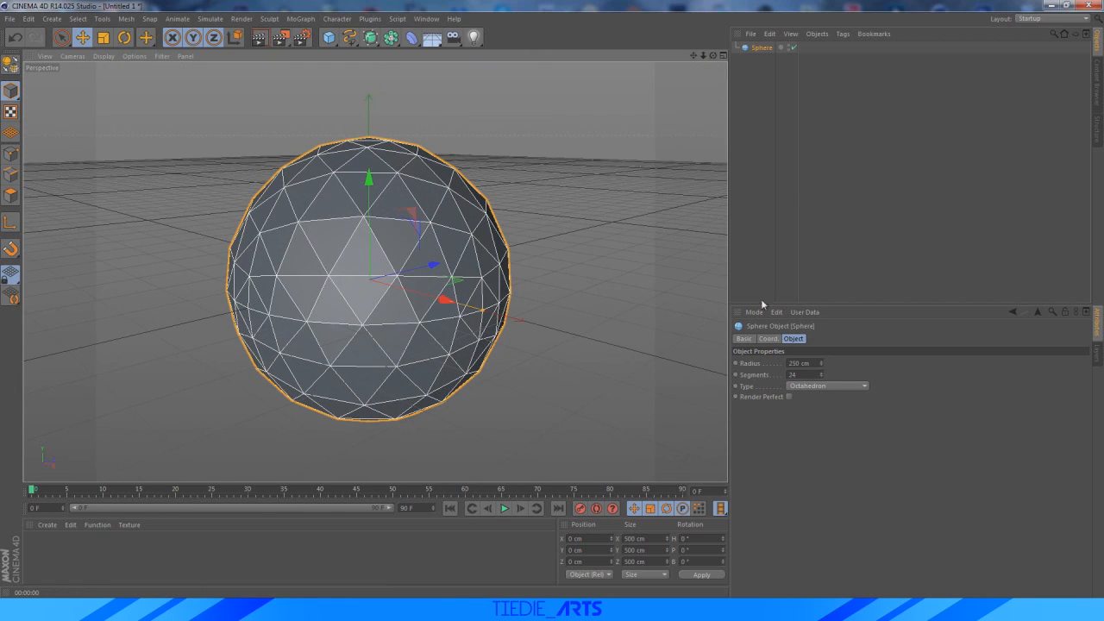
pyautogui.moveTo(712, 57); pyautogui.dragTo(862, 277)
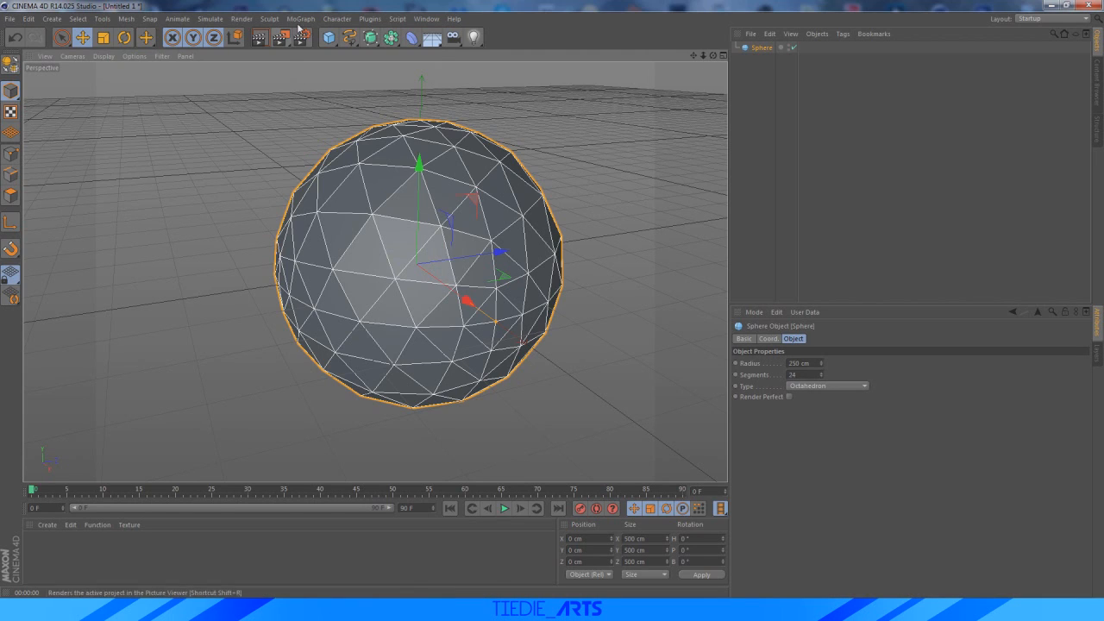
pyautogui.click(259, 37)
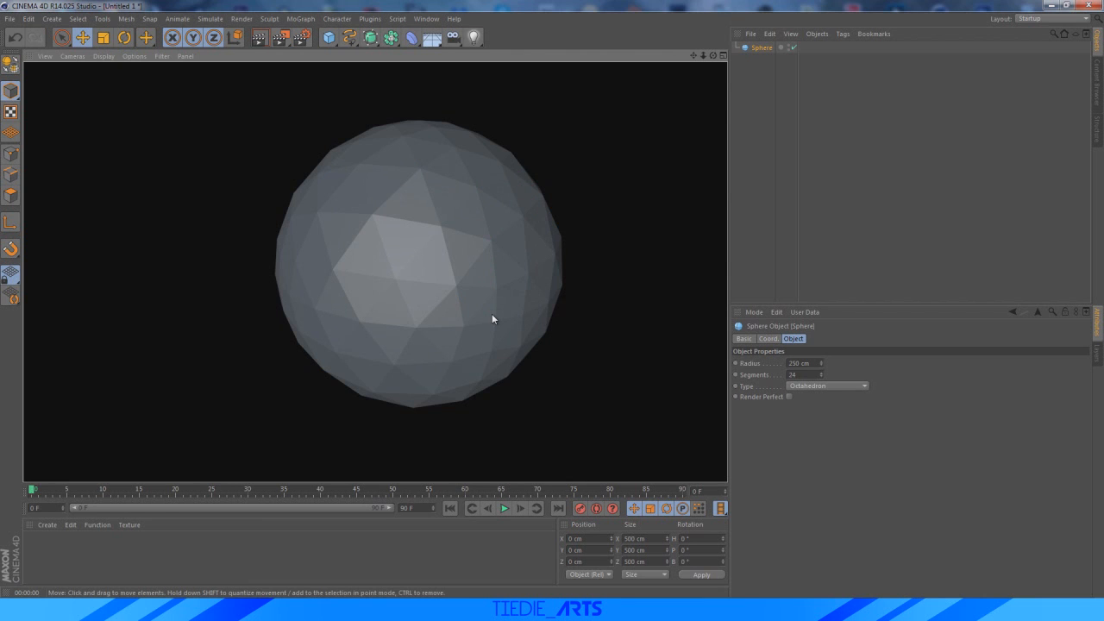
pyautogui.click(759, 125)
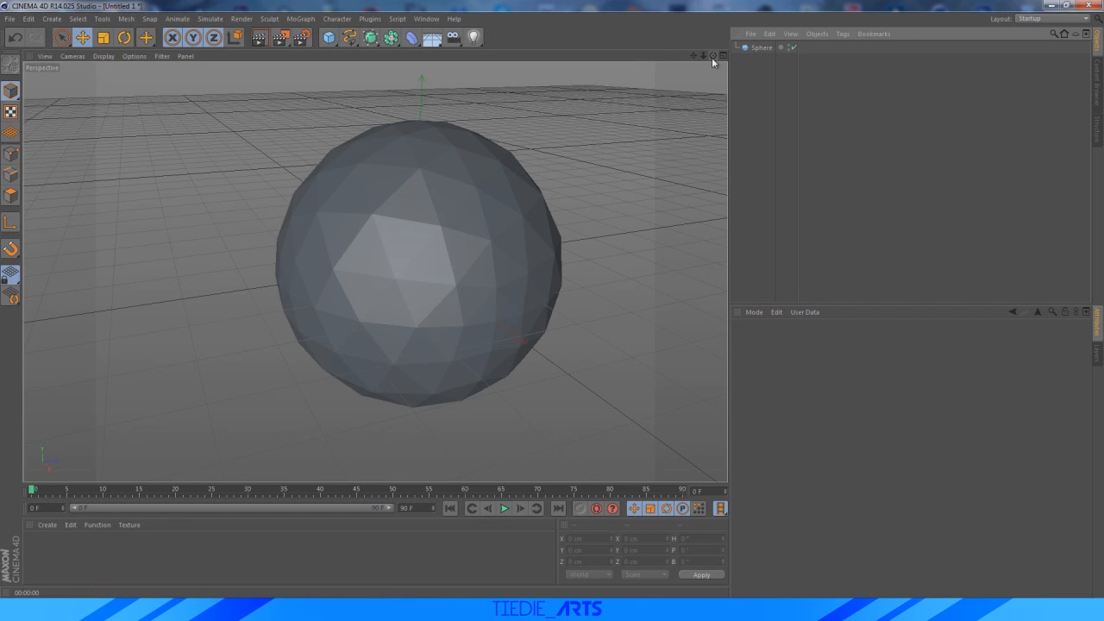
# Convert the parametric sphere into an editable polygon object
pyautogui.moveTo(712, 57)
pyautogui.mouseDown()
pyautogui.moveTo(655, 95)
pyautogui.moveTo(685, 82)
pyautogui.moveTo(703, 108)
pyautogui.moveTo(672, 91)
pyautogui.moveTo(685, 86)
pyautogui.moveTo(696, 61)
pyautogui.moveTo(688, 59)
pyautogui.moveTo(715, 59)
pyautogui.moveTo(717, 73)
pyautogui.mouseUp()
pyautogui.click(755, 49)
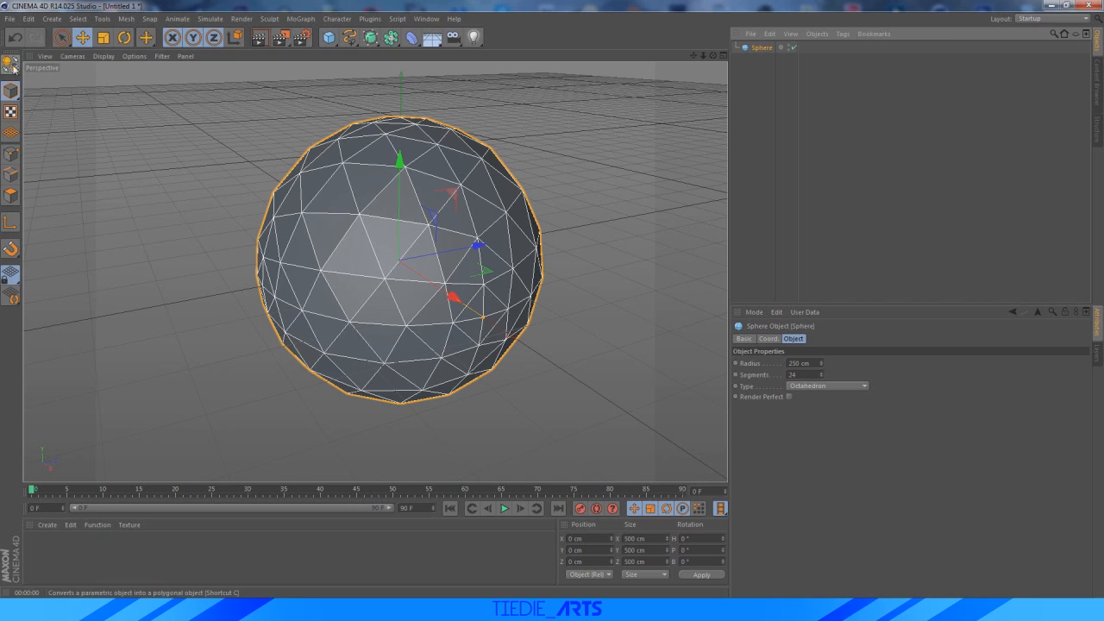
pyautogui.click(13, 68)
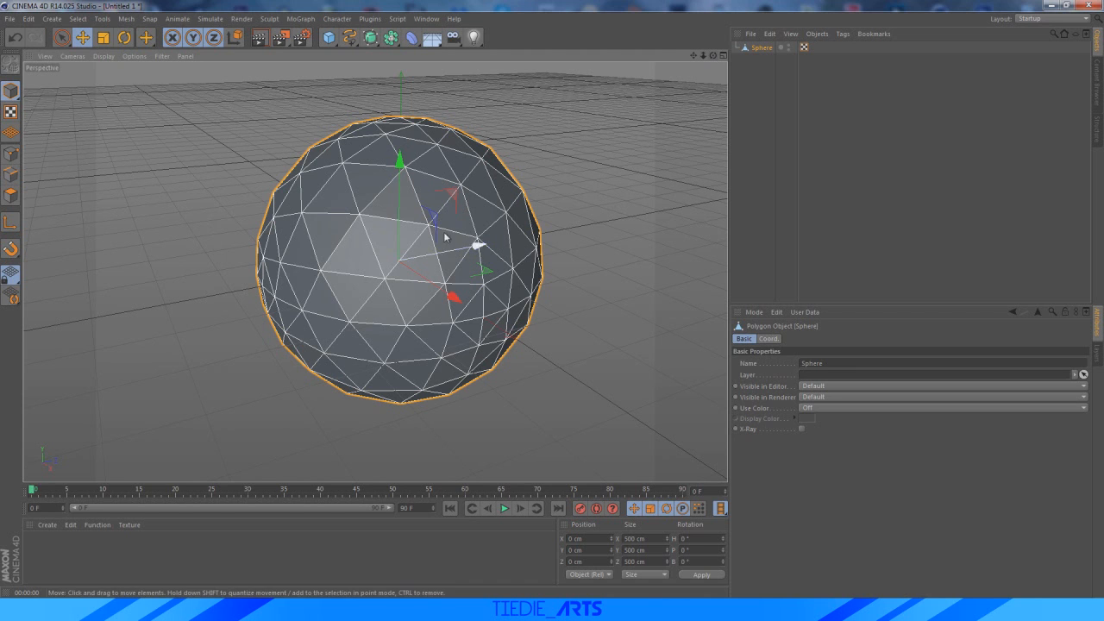
pyautogui.moveTo(710, 57); pyautogui.dragTo(708, 57)
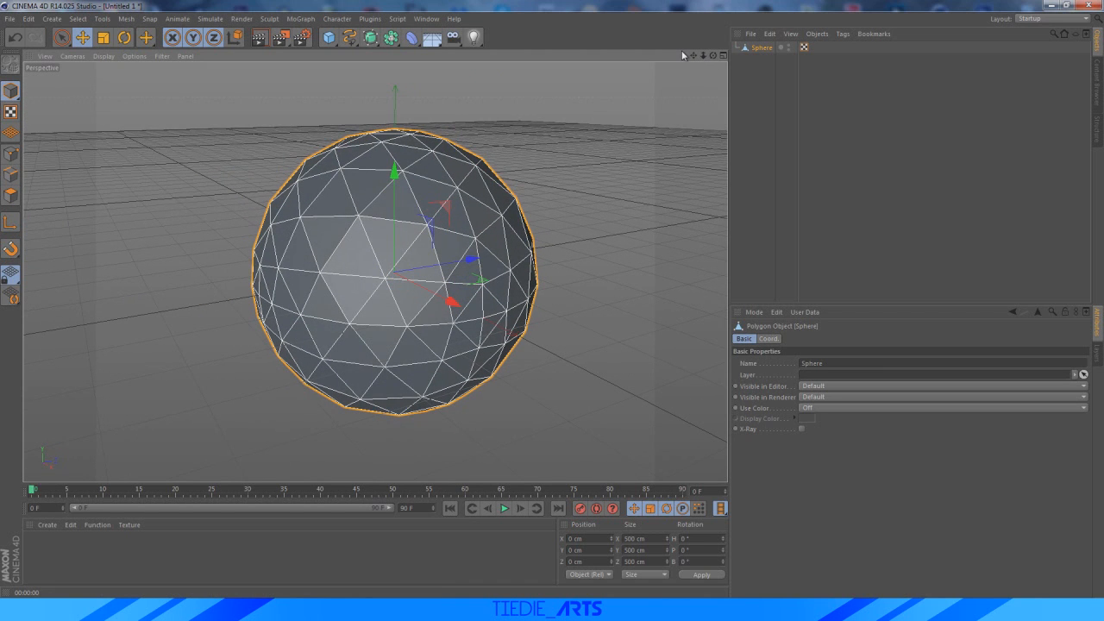
pyautogui.moveTo(708, 59); pyautogui.dragTo(692, 55)
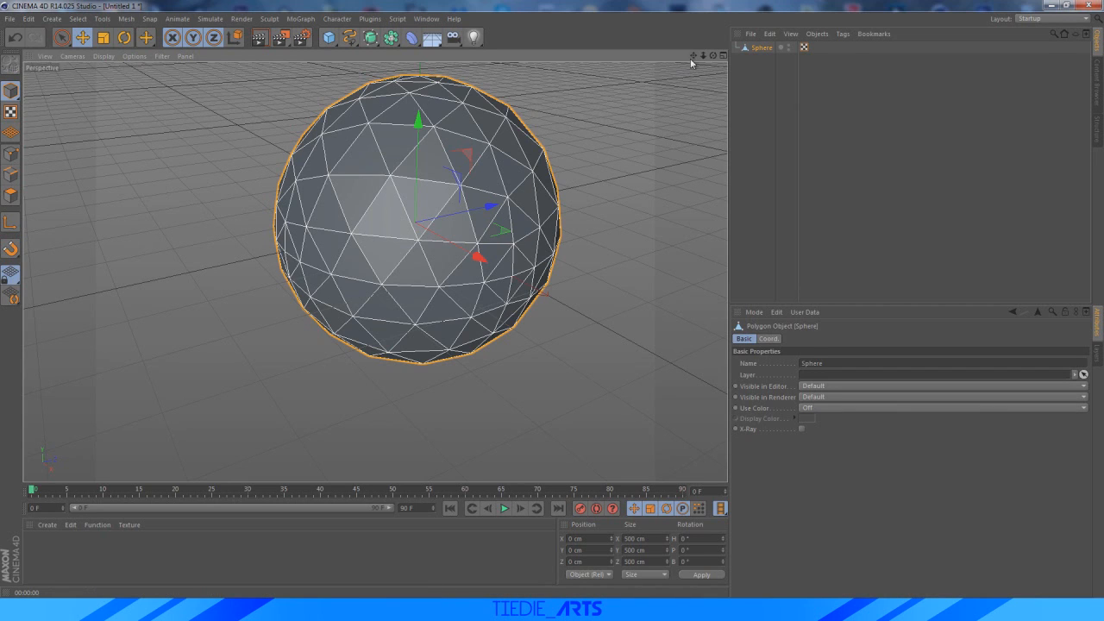
pyautogui.moveTo(690, 58); pyautogui.dragTo(712, 61)
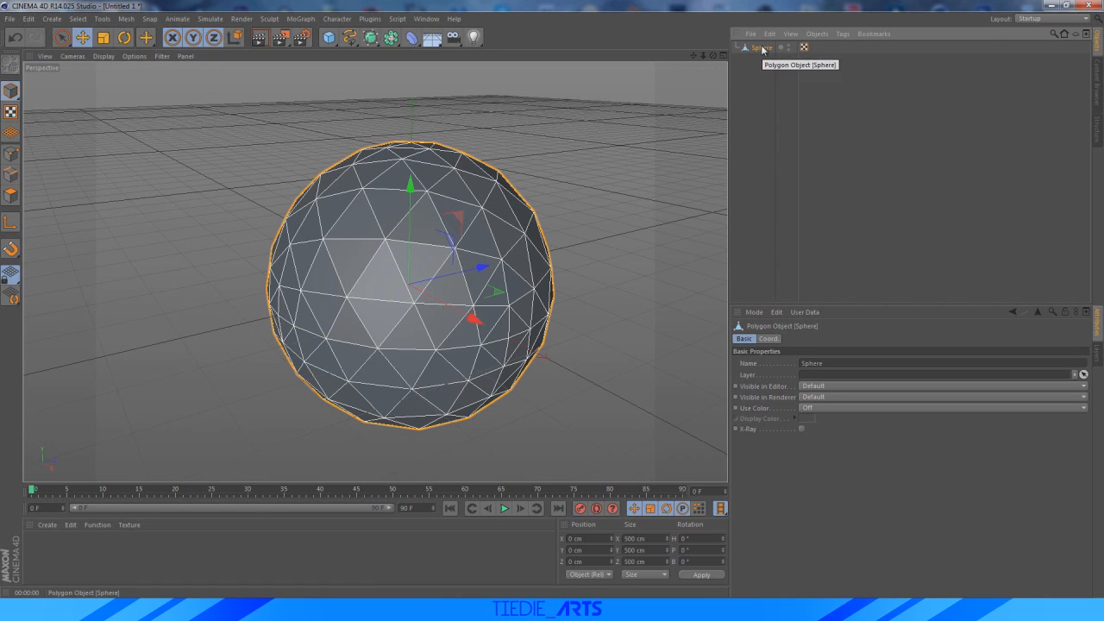
# Duplicate the polygon sphere and select the original one
pyautogui.keyDown('ctrl'); pyautogui.moveTo(763, 49); pyautogui.dragTo(764, 45); pyautogui.keyUp('ctrl')
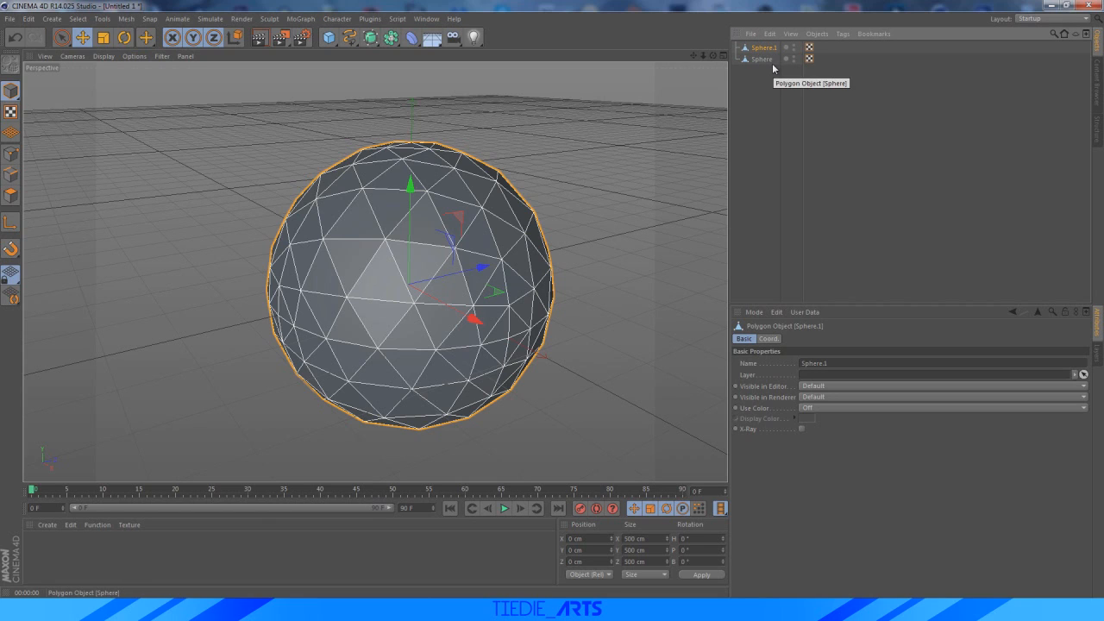
pyautogui.click(764, 60)
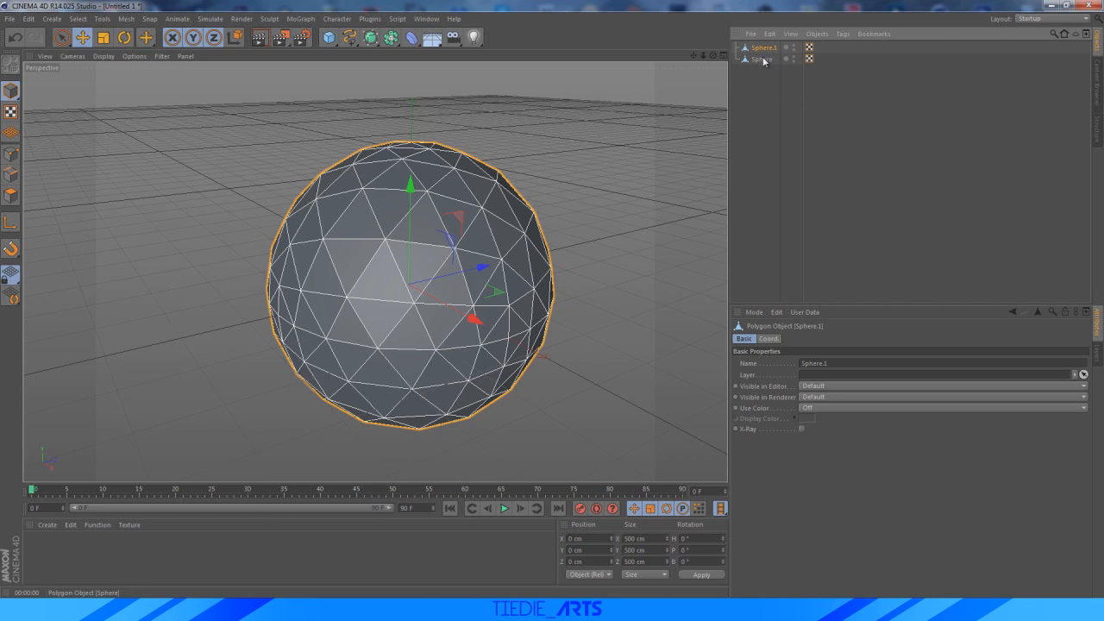
# Create a green material with color R 106, G 213, B 82 and Specular off, and apply it to the original sphere
pyautogui.doubleClick(46, 561)
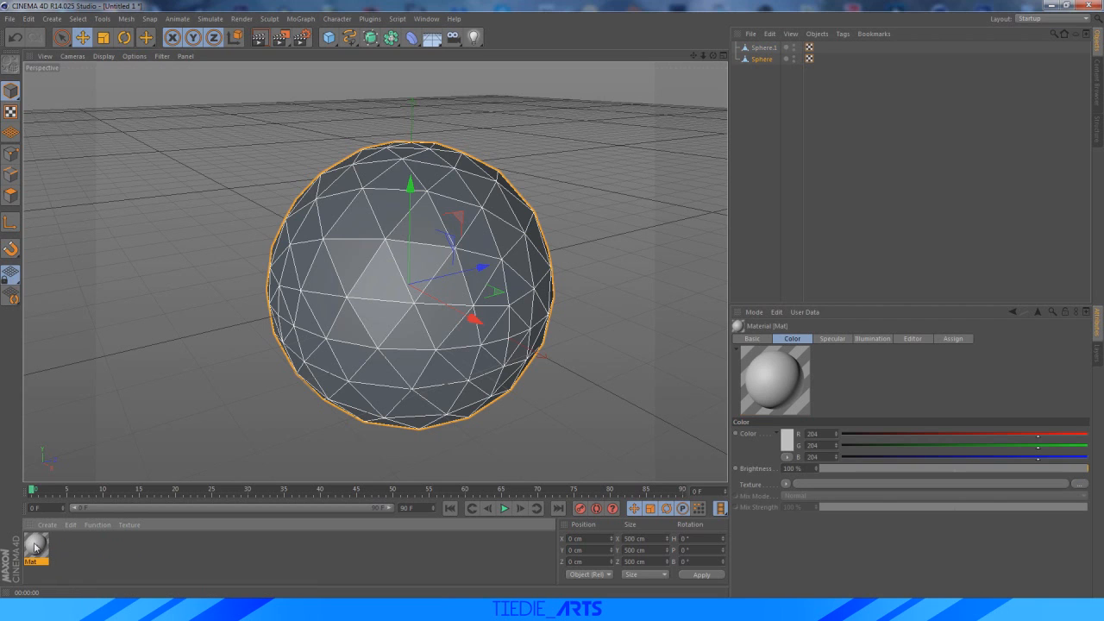
pyautogui.doubleClick(38, 546)
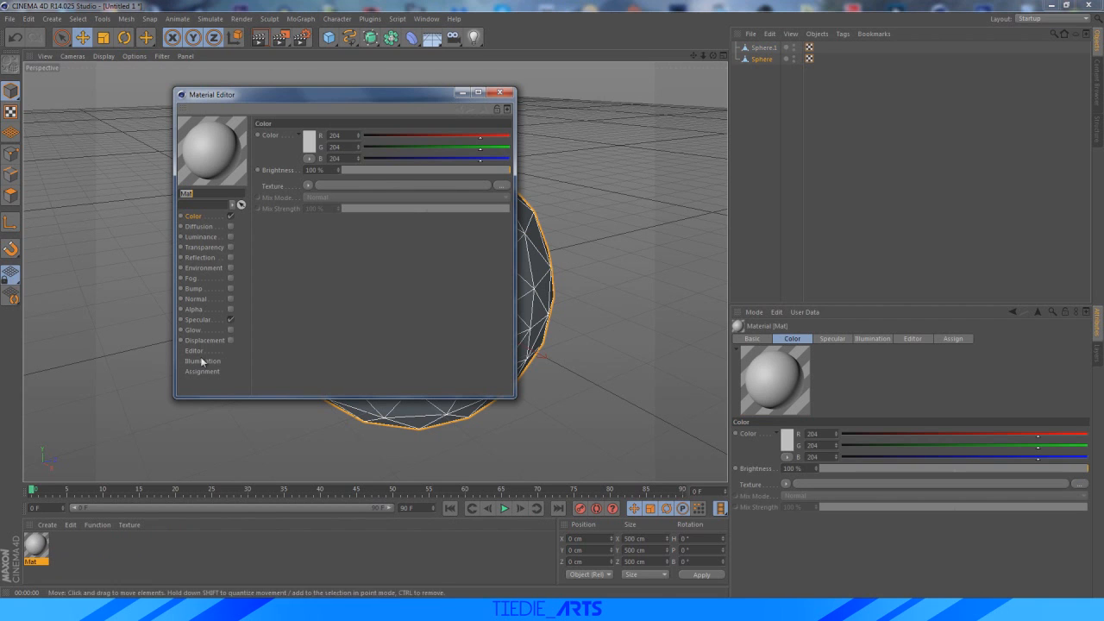
pyautogui.click(301, 153)
pyautogui.moveTo(325, 105); pyautogui.dragTo(287, 125)
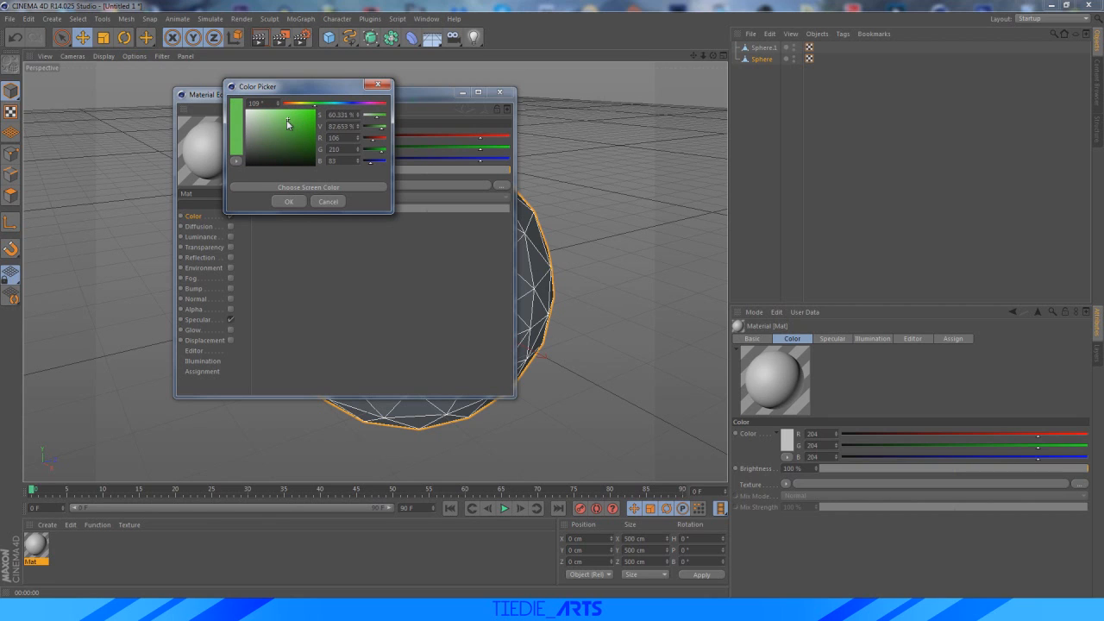
pyautogui.click(289, 201)
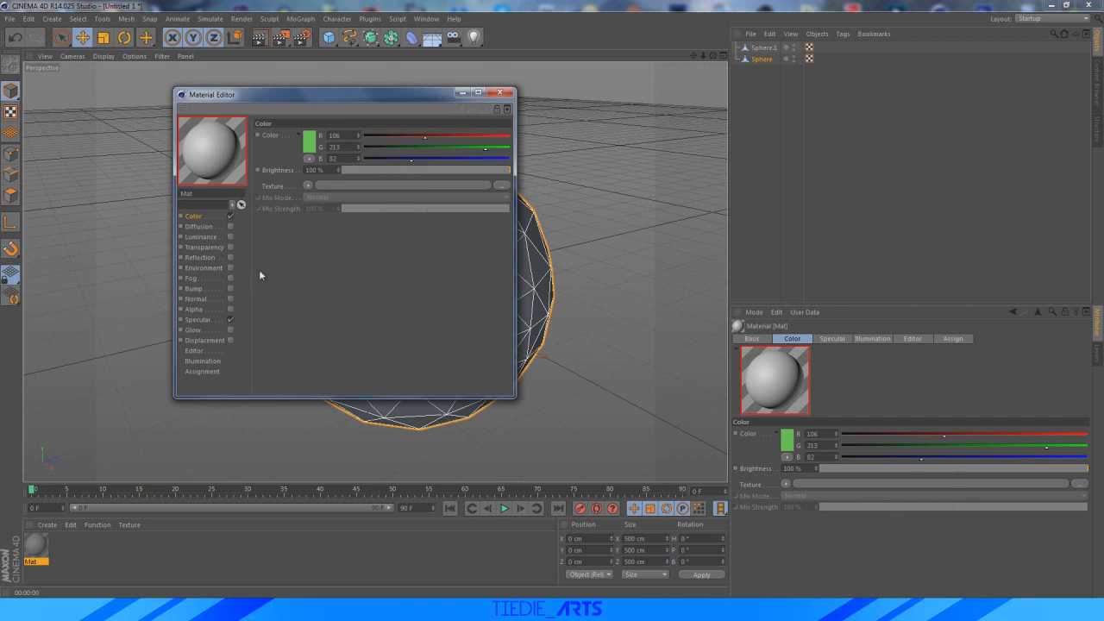
pyautogui.click(230, 319)
pyautogui.click(499, 92)
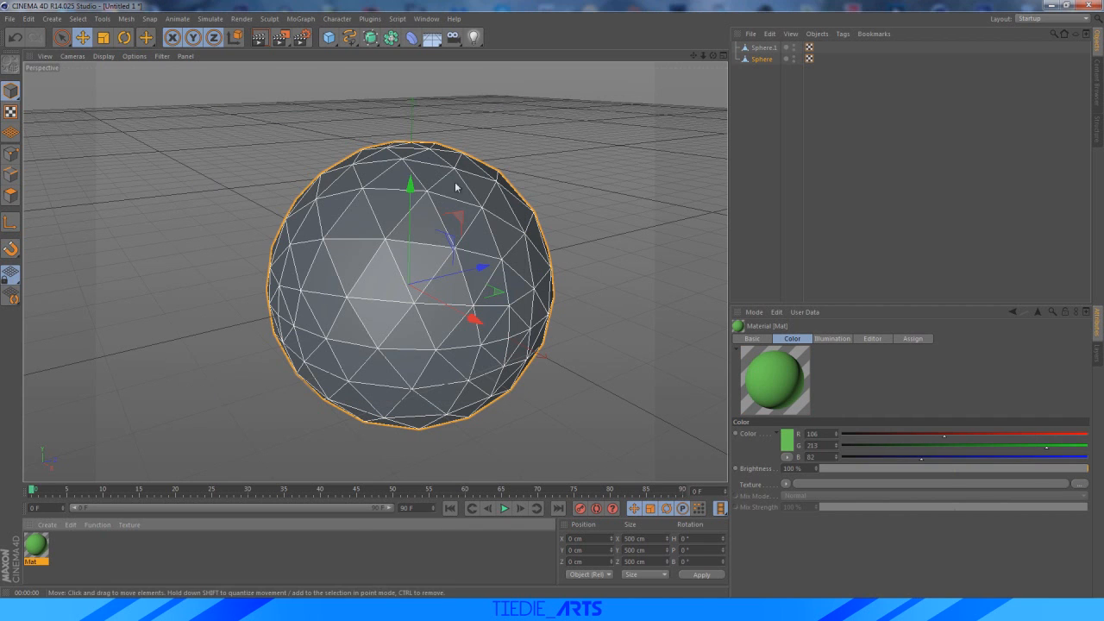
pyautogui.moveTo(38, 546); pyautogui.dragTo(375, 301)
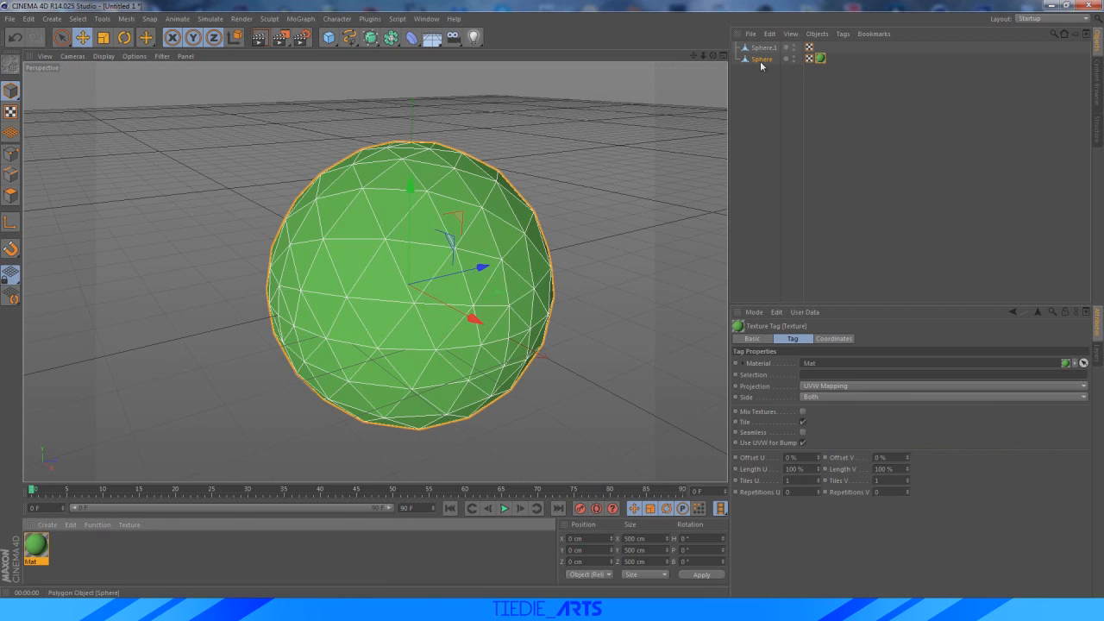
# Select the duplicate sphere for scaling and hide the original green sphere in the viewport
pyautogui.moveTo(761, 64); pyautogui.dragTo(762, 50)
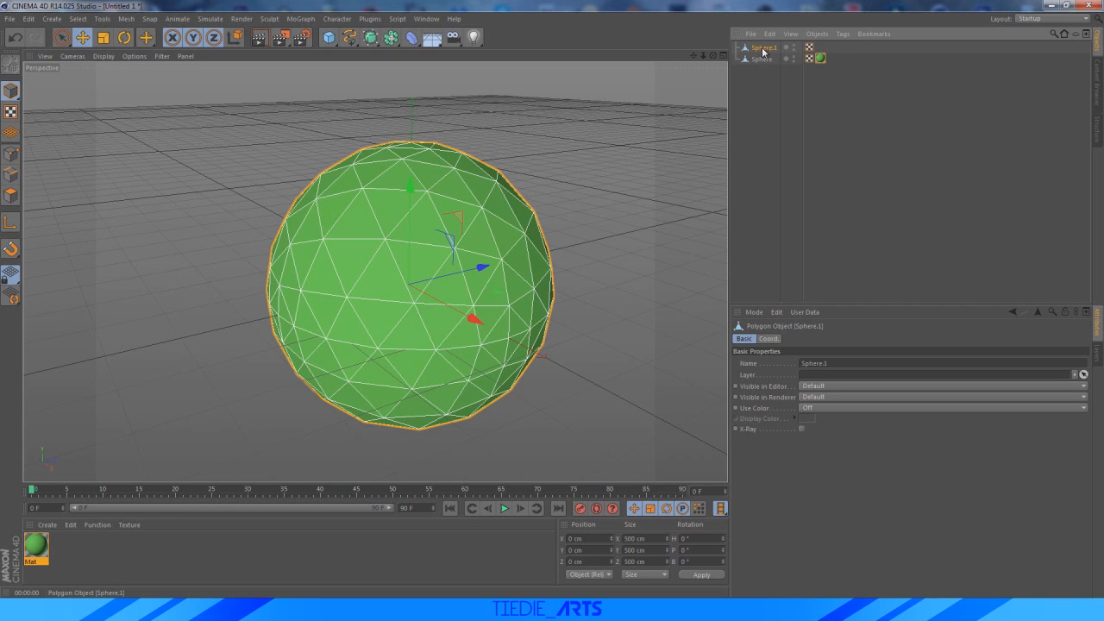
pyautogui.click(103, 38)
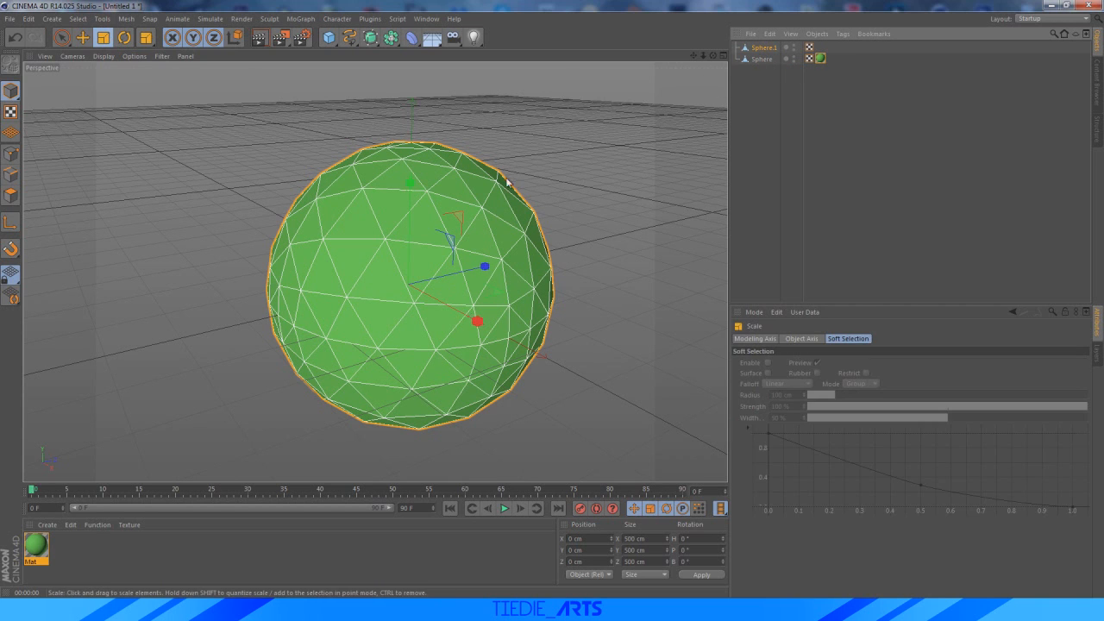
pyautogui.moveTo(488, 263); pyautogui.dragTo(498, 267)
pyautogui.hotkey('ctrl', 'z')
pyautogui.click(793, 59)
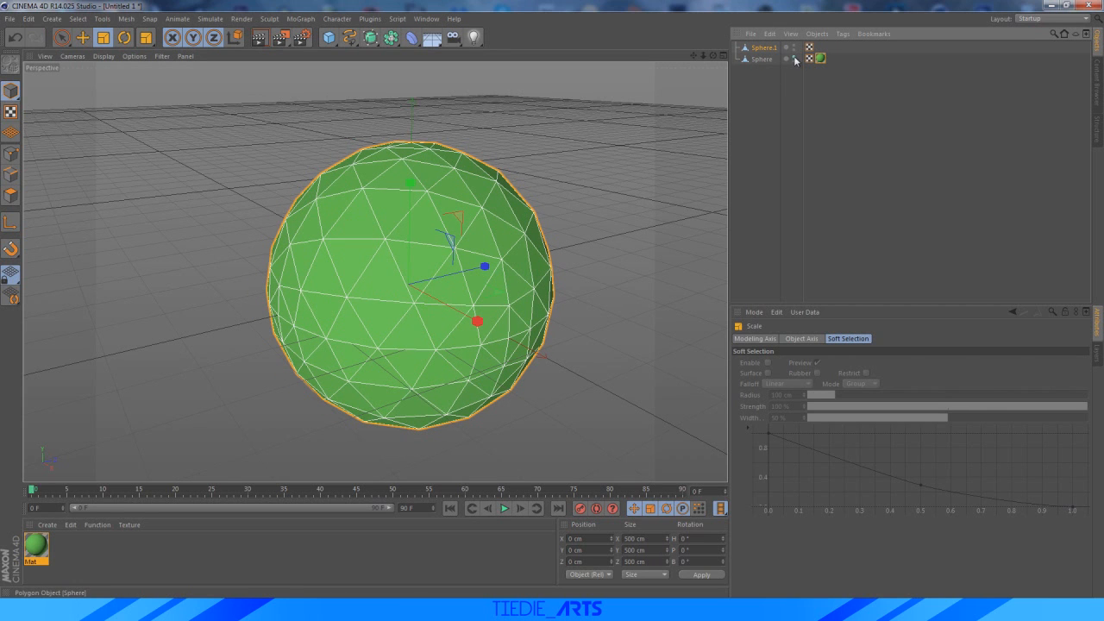
pyautogui.click(793, 59)
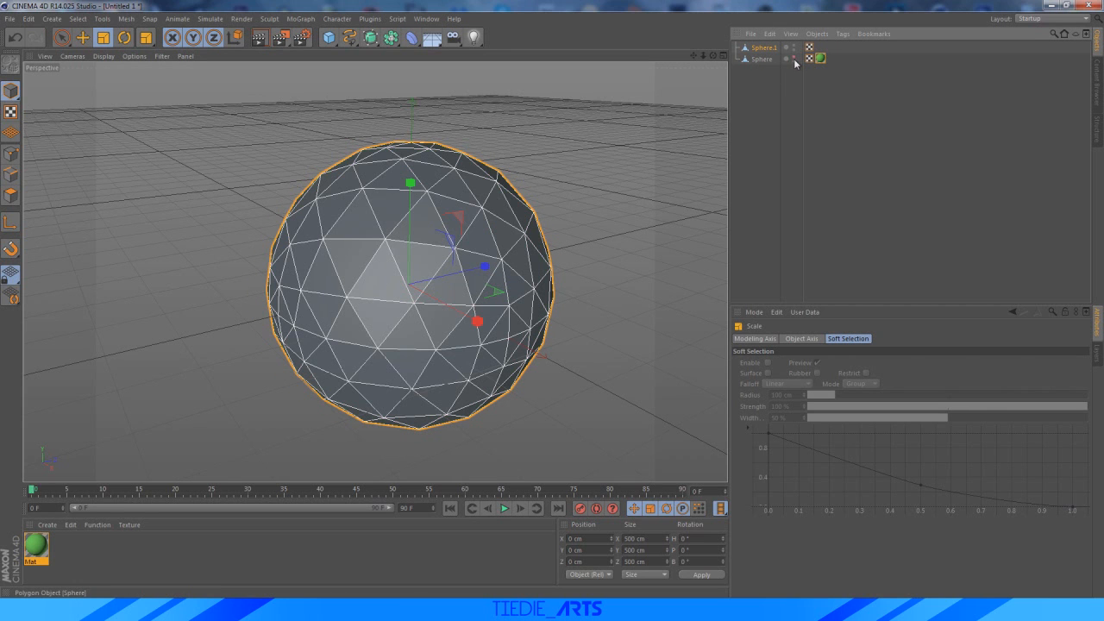
# Duplicate the green material and set the copy's color to blue with R 59, G 181, B 234
pyautogui.doubleClick(69, 552)
pyautogui.doubleClick(69, 552)
pyautogui.click(308, 130)
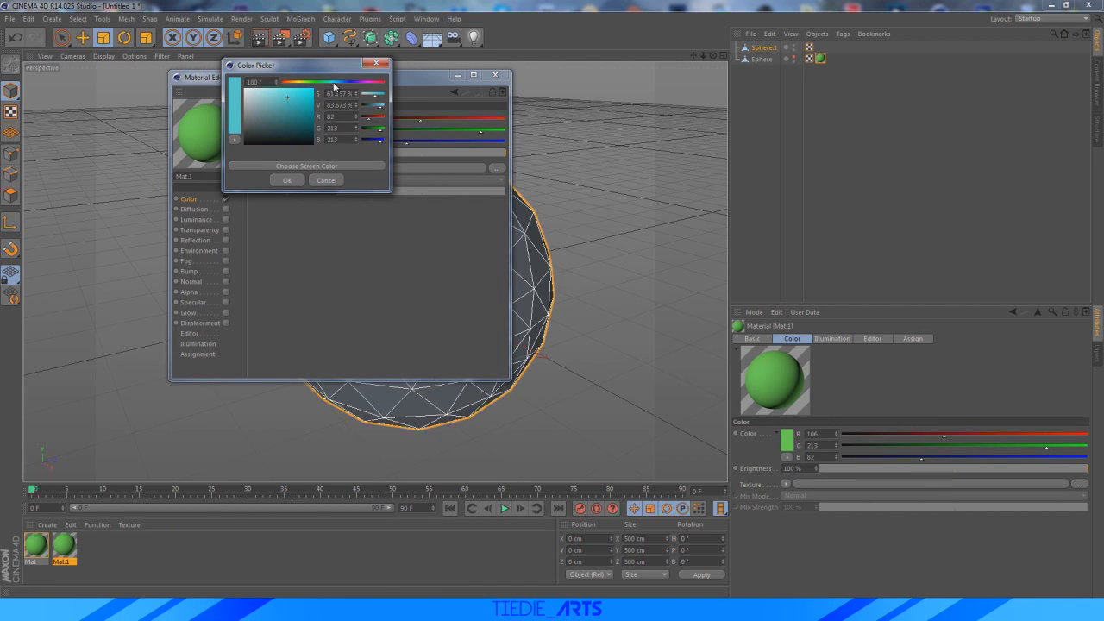
pyautogui.moveTo(297, 108); pyautogui.dragTo(337, 85)
pyautogui.click(287, 181)
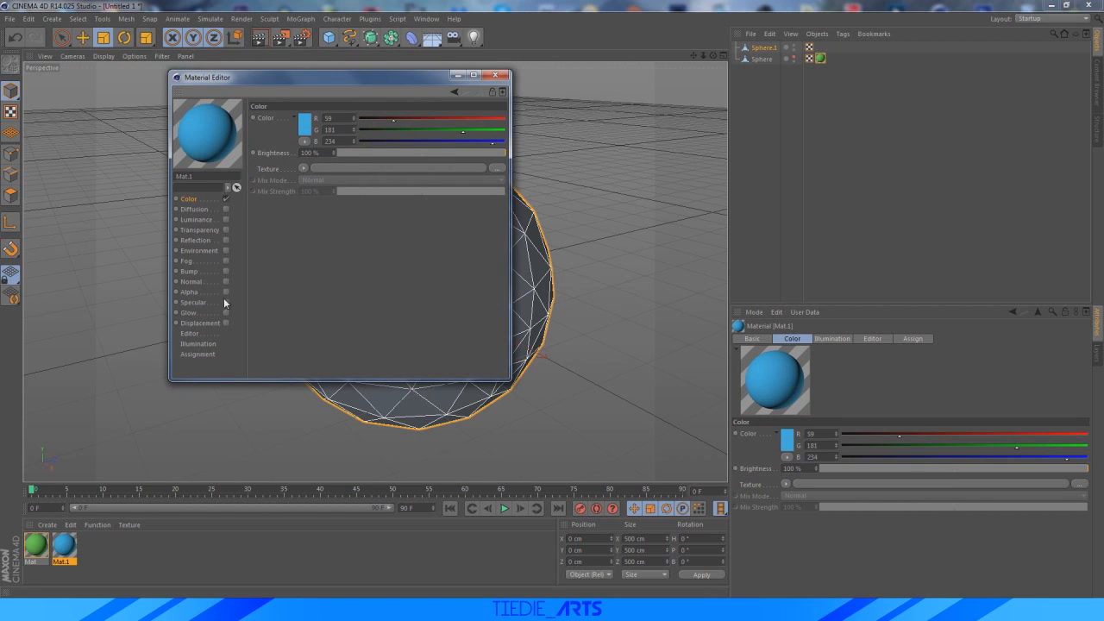
# Enable Specular and Reflection at 13% brightness on the blue material and apply it to the duplicate sphere
pyautogui.click(226, 302)
pyautogui.click(210, 241)
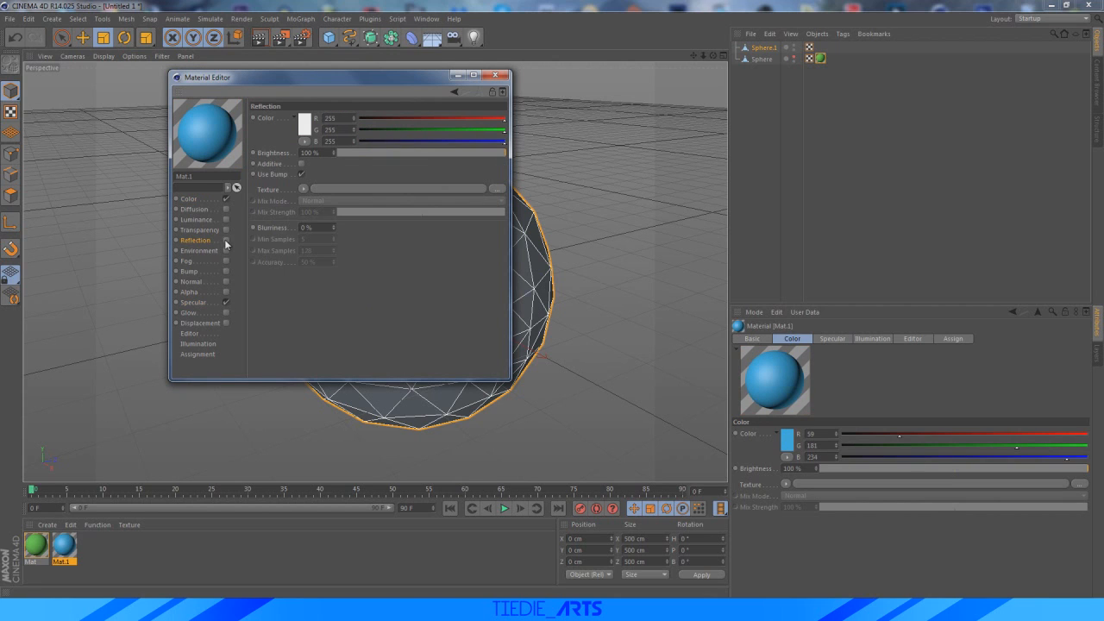
pyautogui.click(226, 240)
pyautogui.moveTo(354, 154)
pyautogui.mouseDown()
pyautogui.moveTo(343, 154)
pyautogui.moveTo(359, 153)
pyautogui.mouseUp()
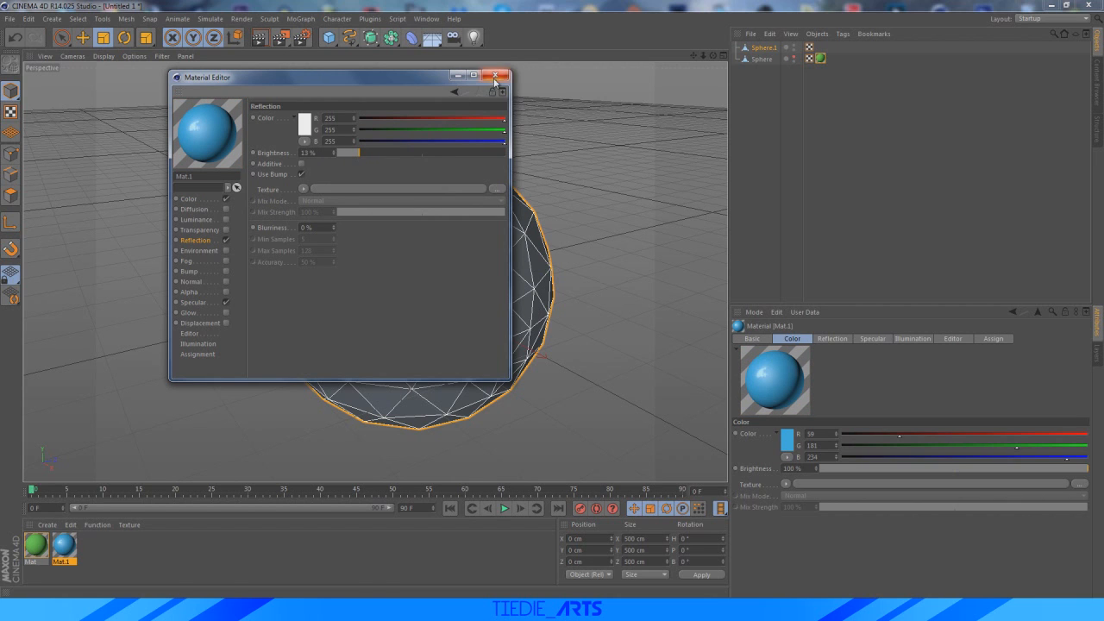
pyautogui.click(494, 76)
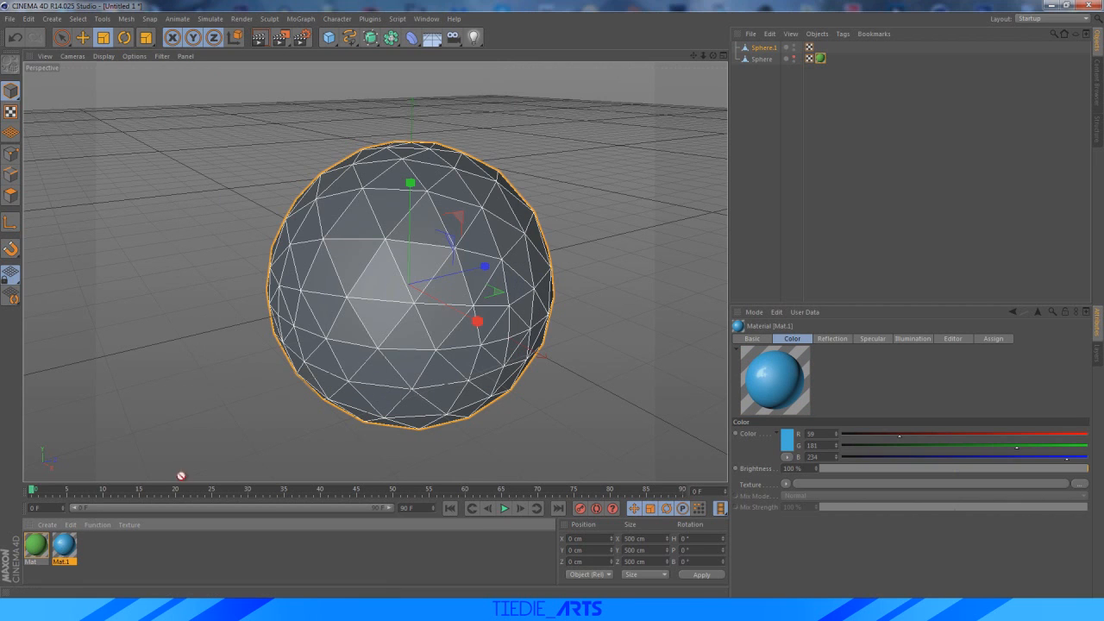
pyautogui.moveTo(759, 50); pyautogui.dragTo(760, 50)
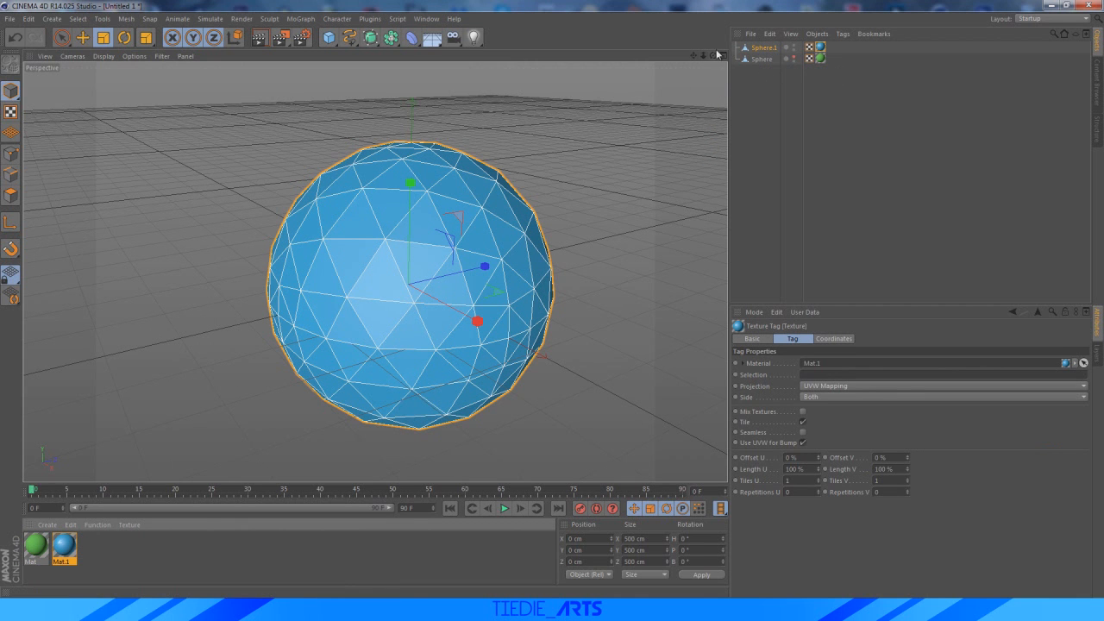
# Scale the blue sphere down in the perspective view to about 431 × 390 × 406 cm
pyautogui.moveTo(713, 55); pyautogui.dragTo(652, 103)
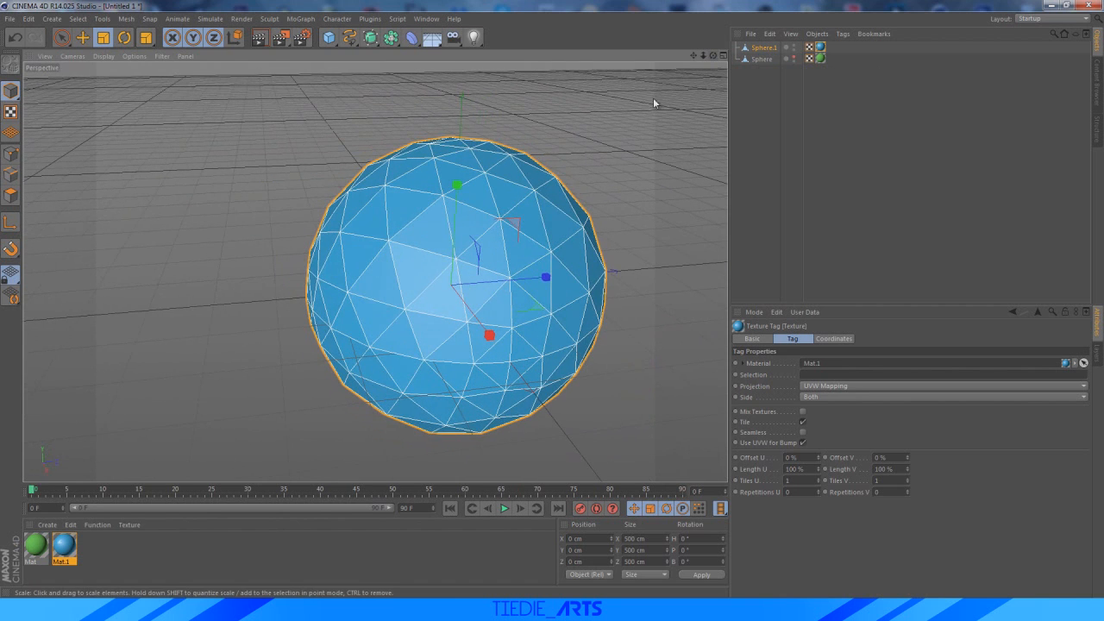
pyautogui.moveTo(511, 226); pyautogui.dragTo(472, 267)
pyautogui.moveTo(533, 307); pyautogui.dragTo(485, 294)
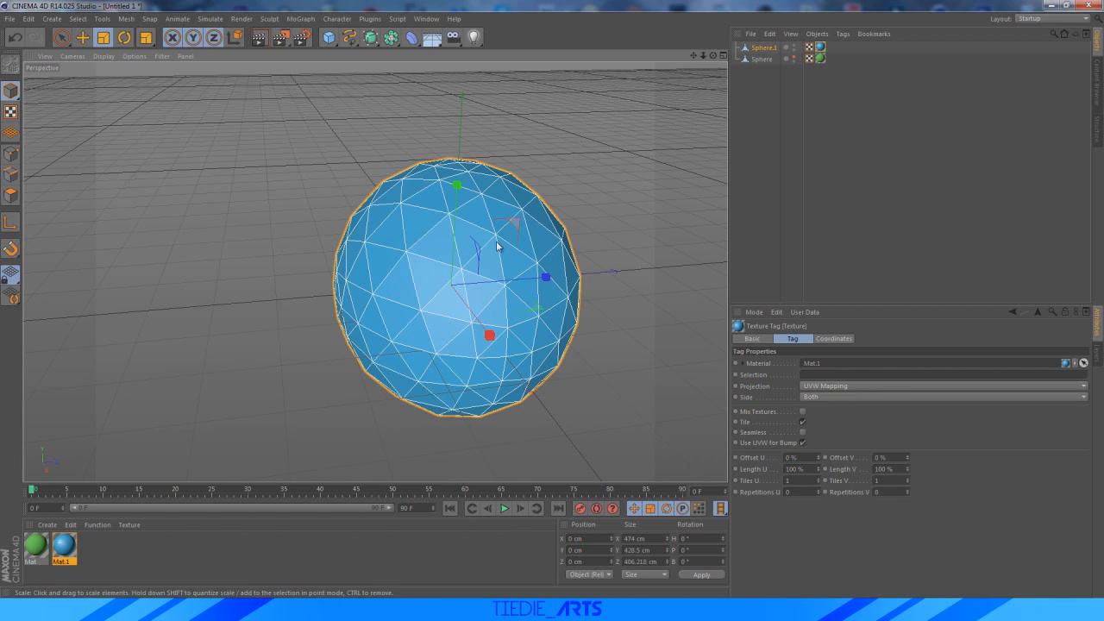
pyautogui.moveTo(481, 253); pyautogui.dragTo(476, 250)
pyautogui.moveTo(713, 56); pyautogui.dragTo(643, 57)
# Scale the blue sphere in the Front view to about 387 cm in X and 373 cm in Y
pyautogui.click(722, 56)
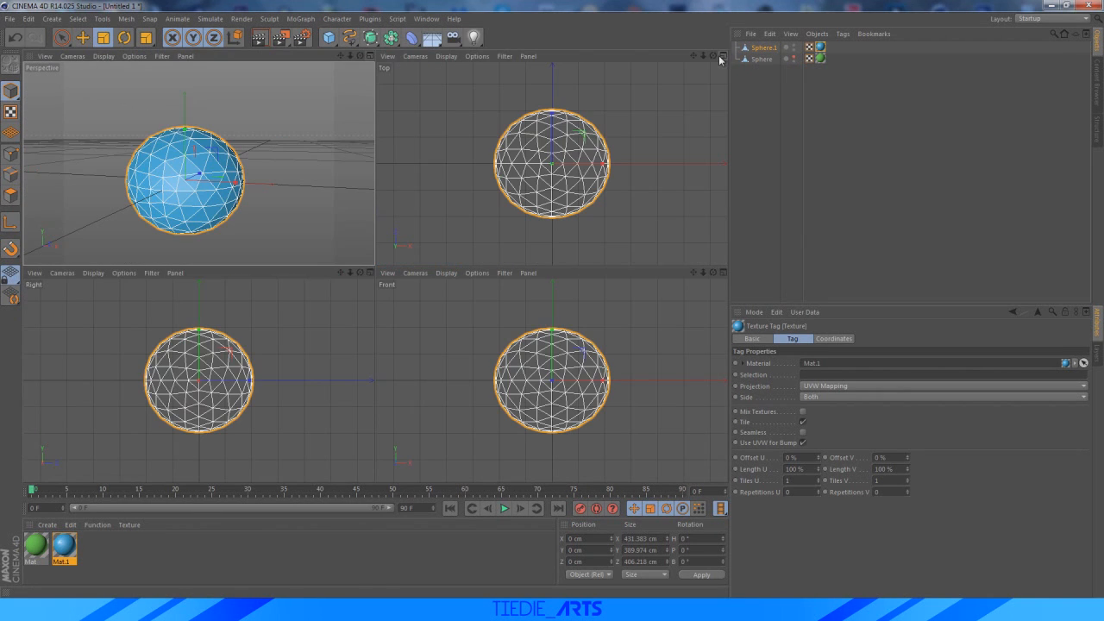
pyautogui.scroll(4, 616, 375)
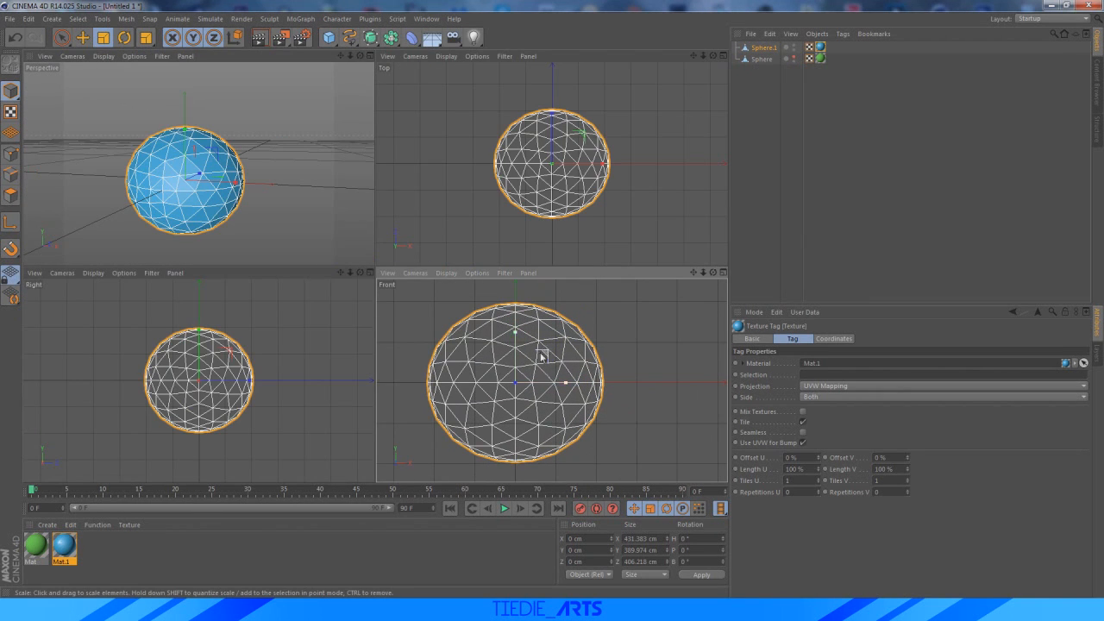
pyautogui.moveTo(544, 353); pyautogui.dragTo(539, 350)
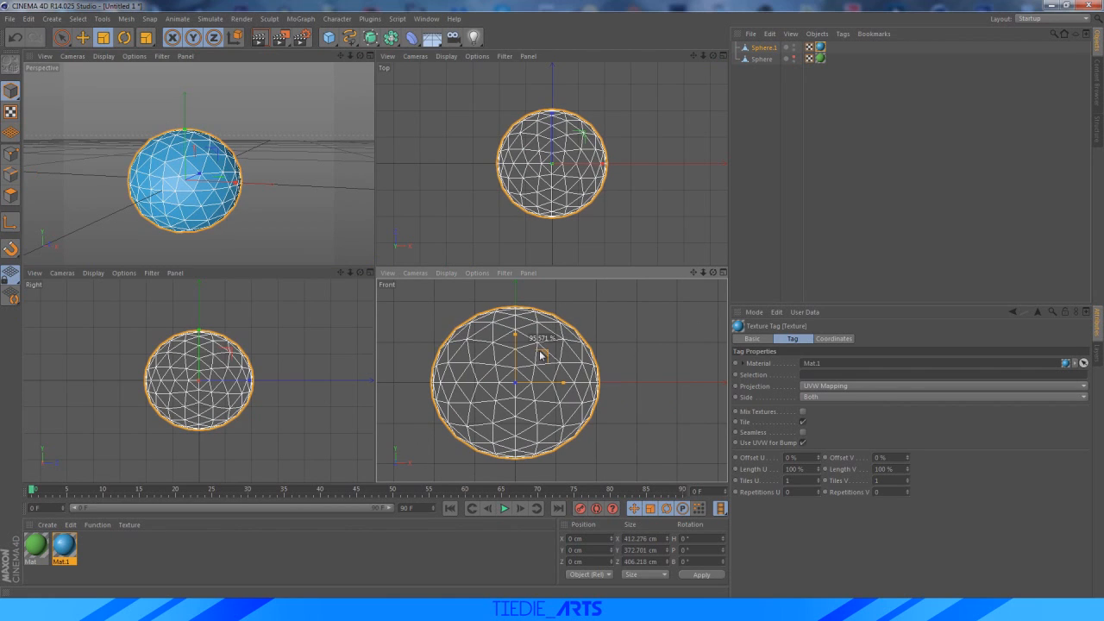
pyautogui.moveTo(563, 386); pyautogui.dragTo(560, 386)
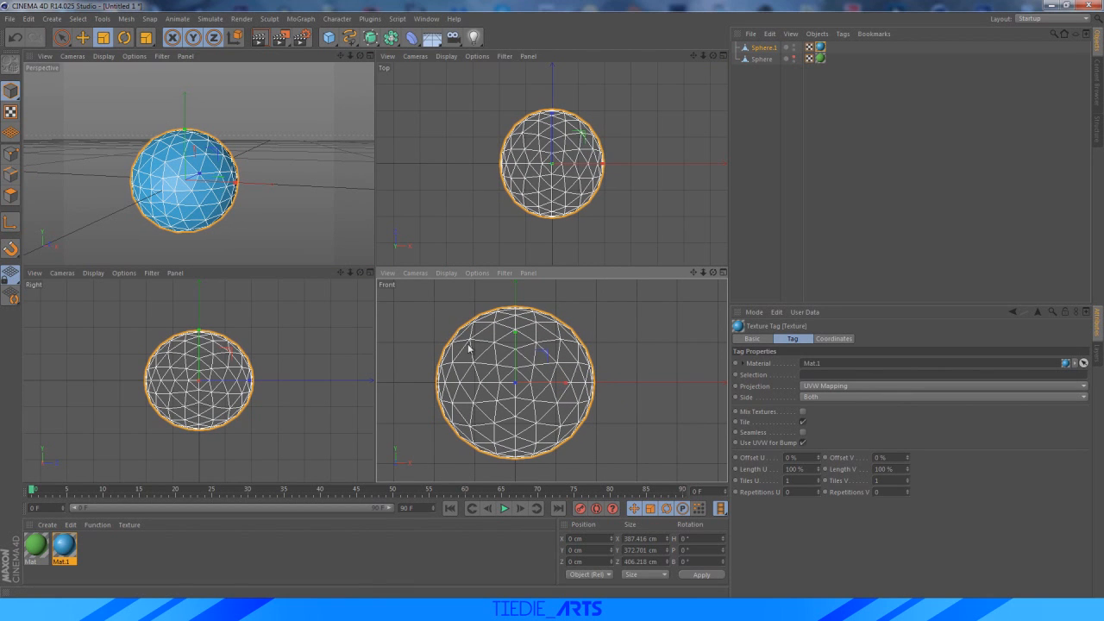
pyautogui.click(371, 56)
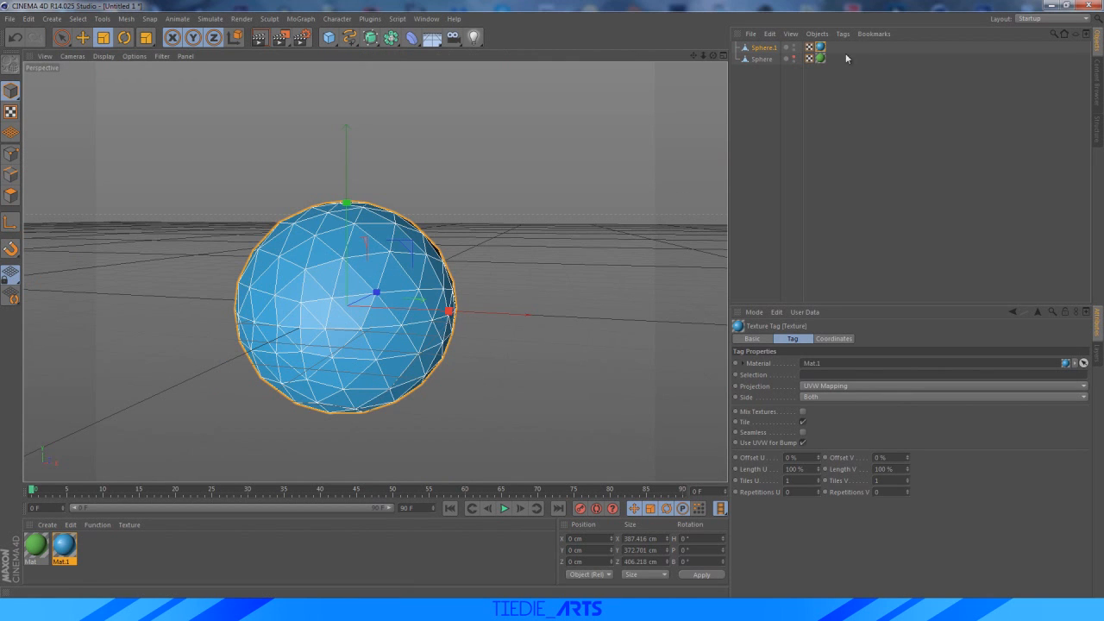
# Unhide the green sphere and check the "Our World" globe reference image
pyautogui.click(791, 60)
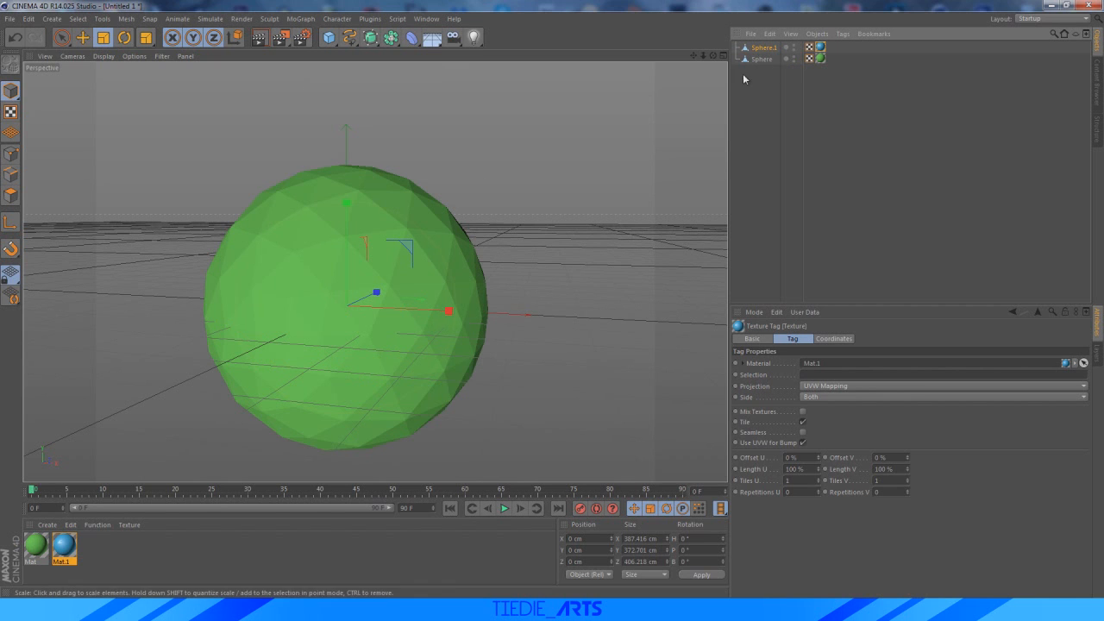
pyautogui.moveTo(713, 56)
pyautogui.mouseDown()
pyautogui.moveTo(683, 84)
pyautogui.moveTo(730, 50)
pyautogui.mouseUp()
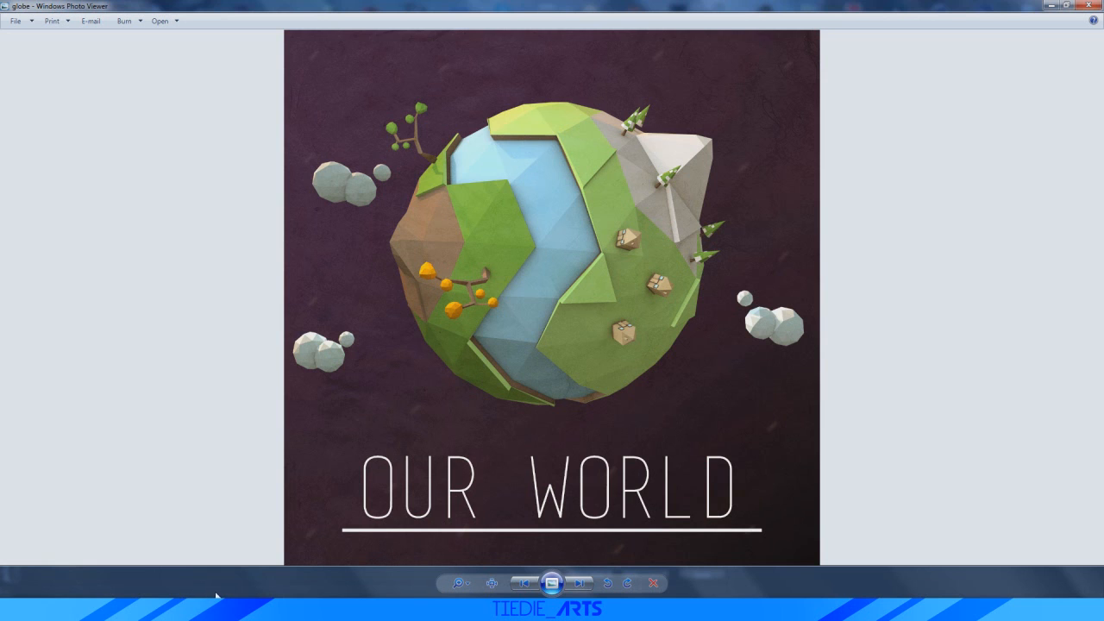
pyautogui.click(267, 609)
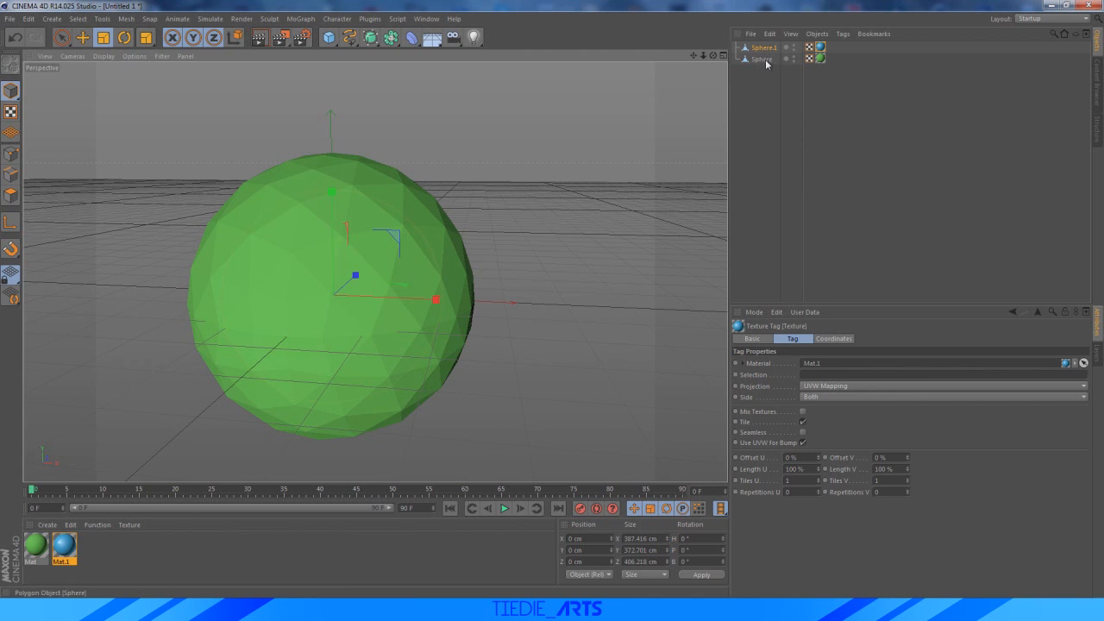
# Place the green sphere above the blue one in the object hierarchy and activate Live Selection in polygon mode
pyautogui.moveTo(766, 62)
pyautogui.mouseDown()
pyautogui.moveTo(764, 49)
pyautogui.moveTo(714, 57)
pyautogui.moveTo(716, 70)
pyautogui.moveTo(771, 57)
pyautogui.mouseUp()
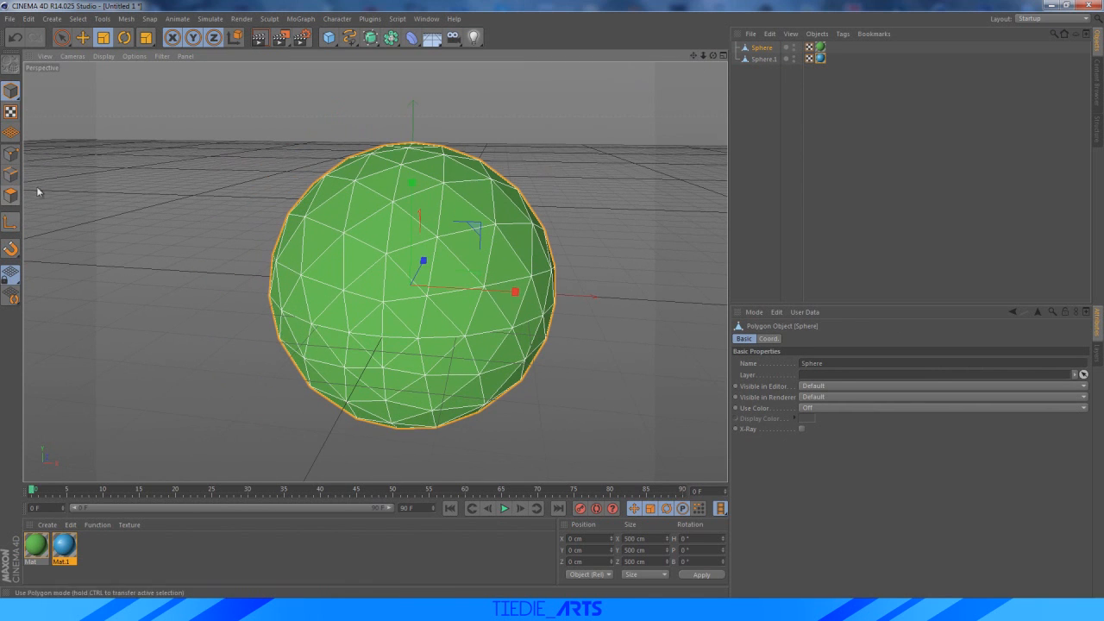
pyautogui.click(60, 43)
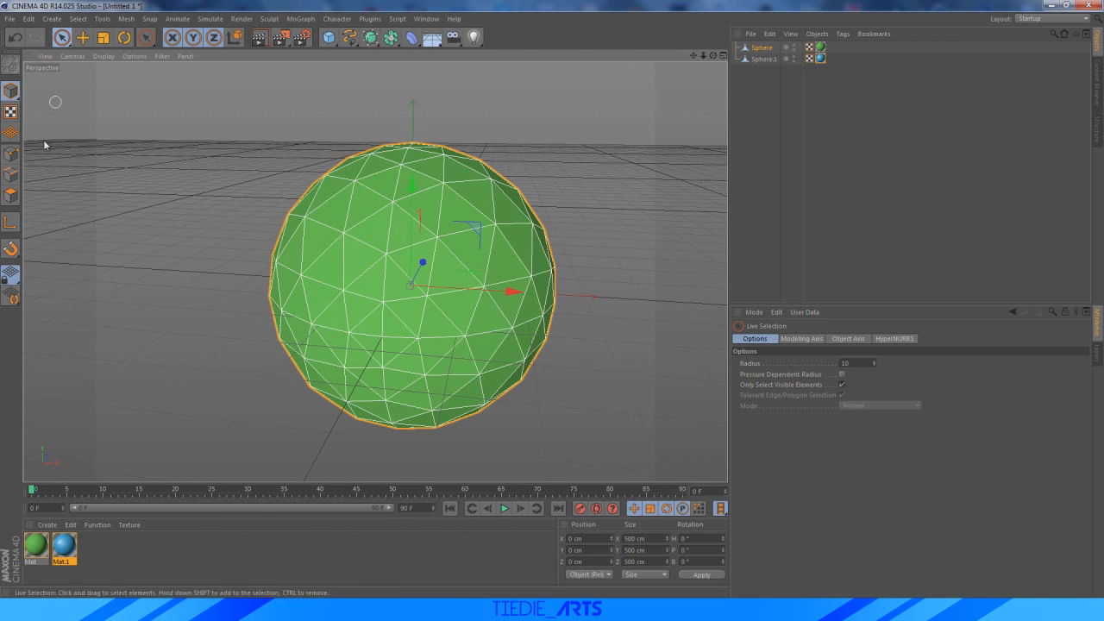
pyautogui.click(10, 195)
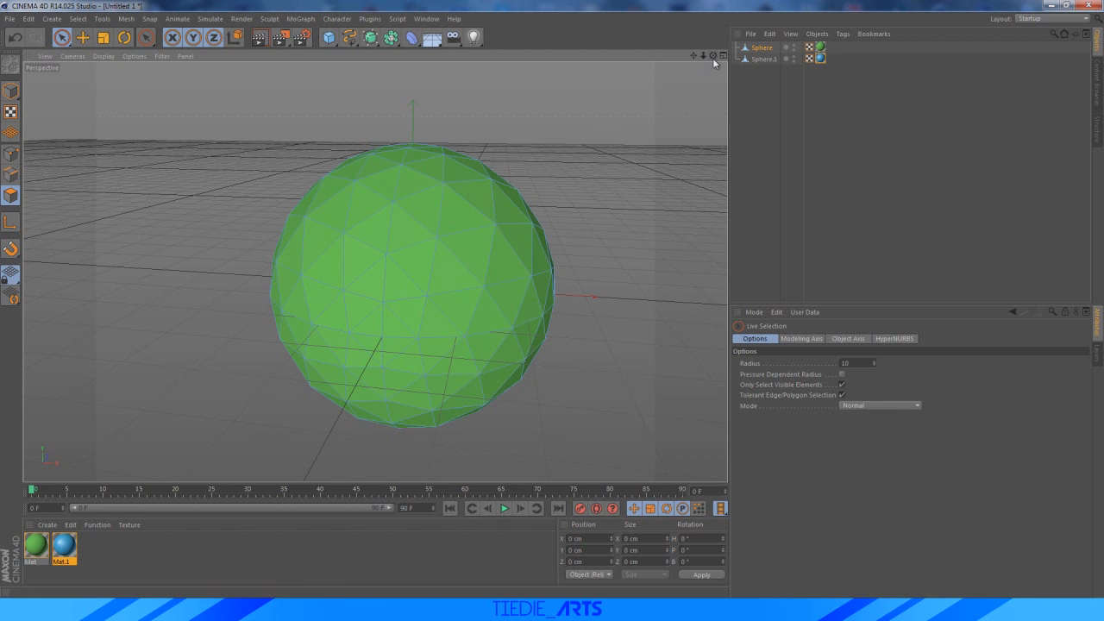
# Try selecting a winding band of polygons down the front of the green sphere, and undo the selection
pyautogui.moveTo(713, 56); pyautogui.dragTo(619, 100)
pyautogui.moveTo(414, 178); pyautogui.dragTo(488, 251)
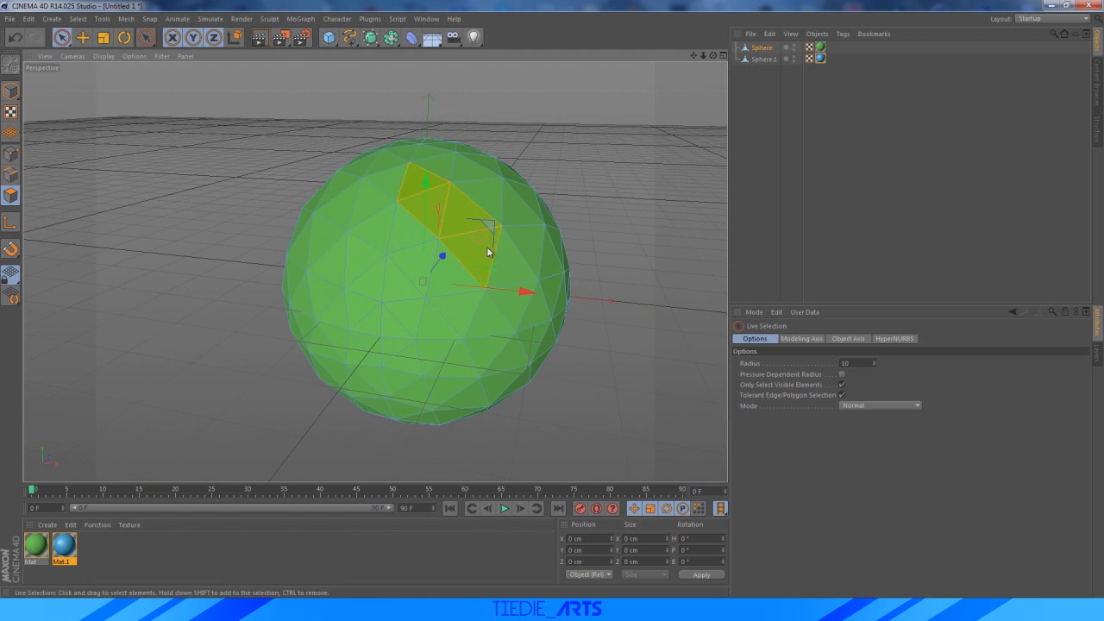
pyautogui.moveTo(439, 426); pyautogui.dragTo(441, 423)
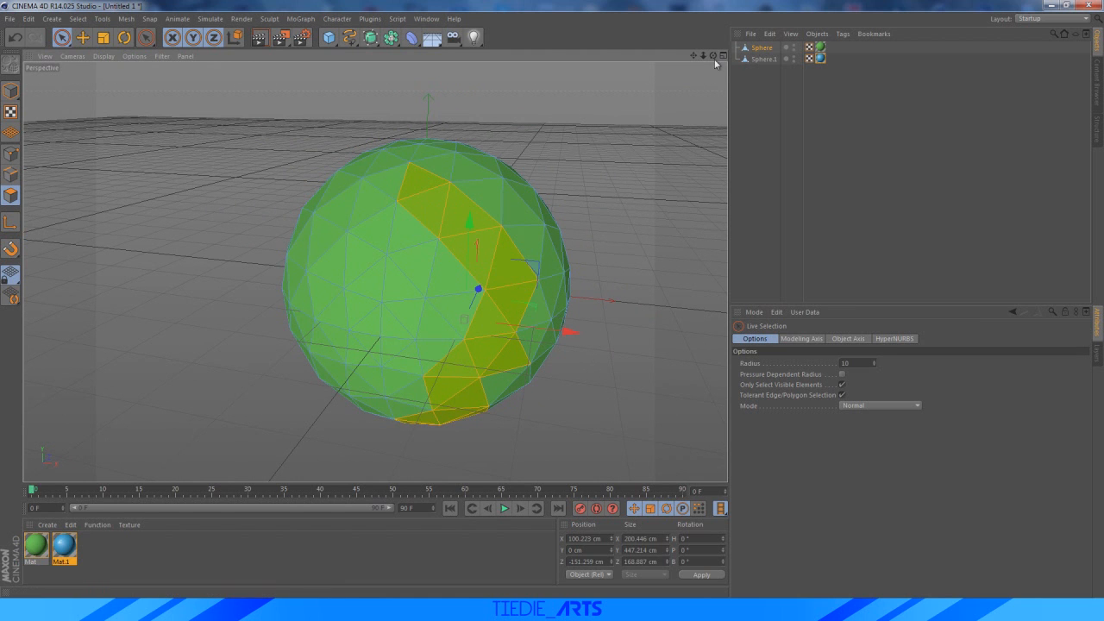
pyautogui.moveTo(713, 57); pyautogui.dragTo(564, 12)
pyautogui.hotkey('ctrl', 'z')
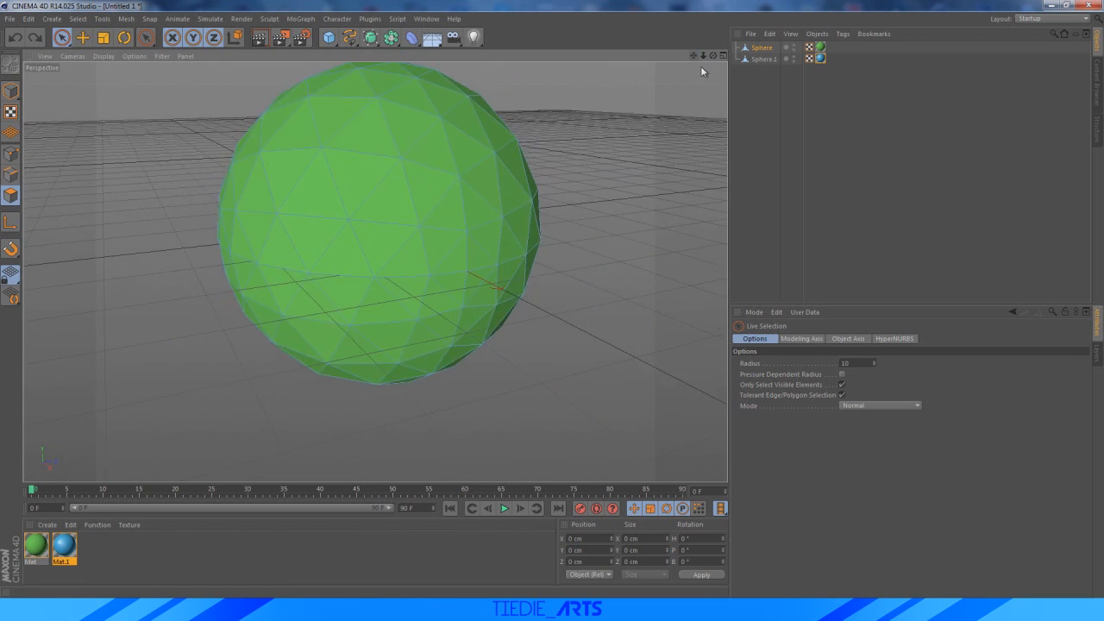
pyautogui.moveTo(712, 57); pyautogui.dragTo(565, 12)
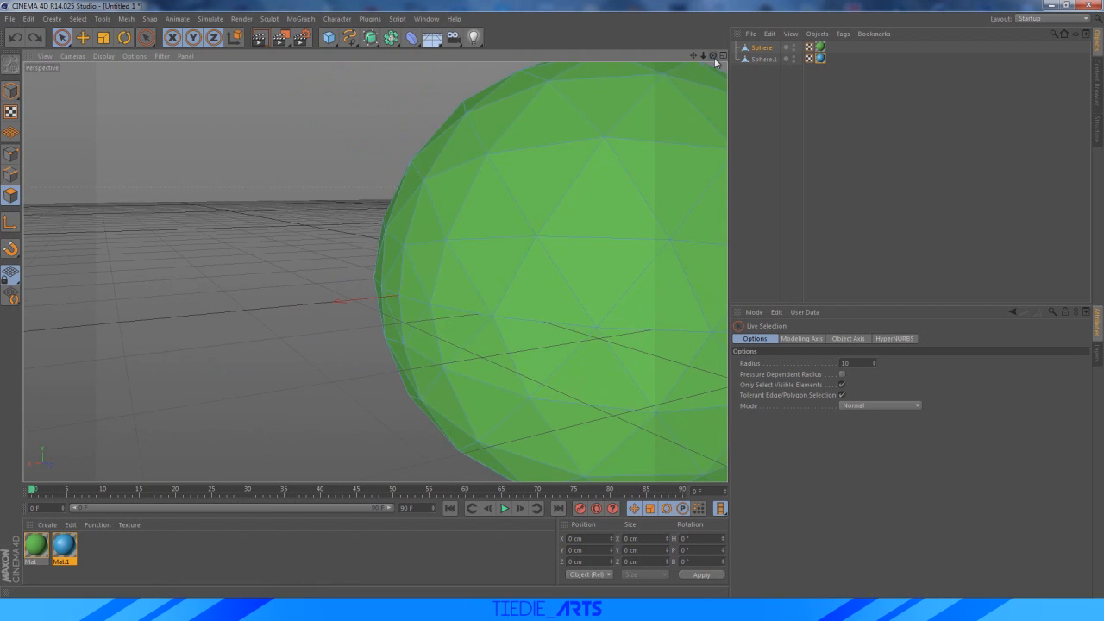
pyautogui.scroll(-2, 686, 69)
pyautogui.moveTo(694, 56); pyautogui.dragTo(686, 55)
pyautogui.moveTo(375, 273); pyautogui.dragTo(374, 273)
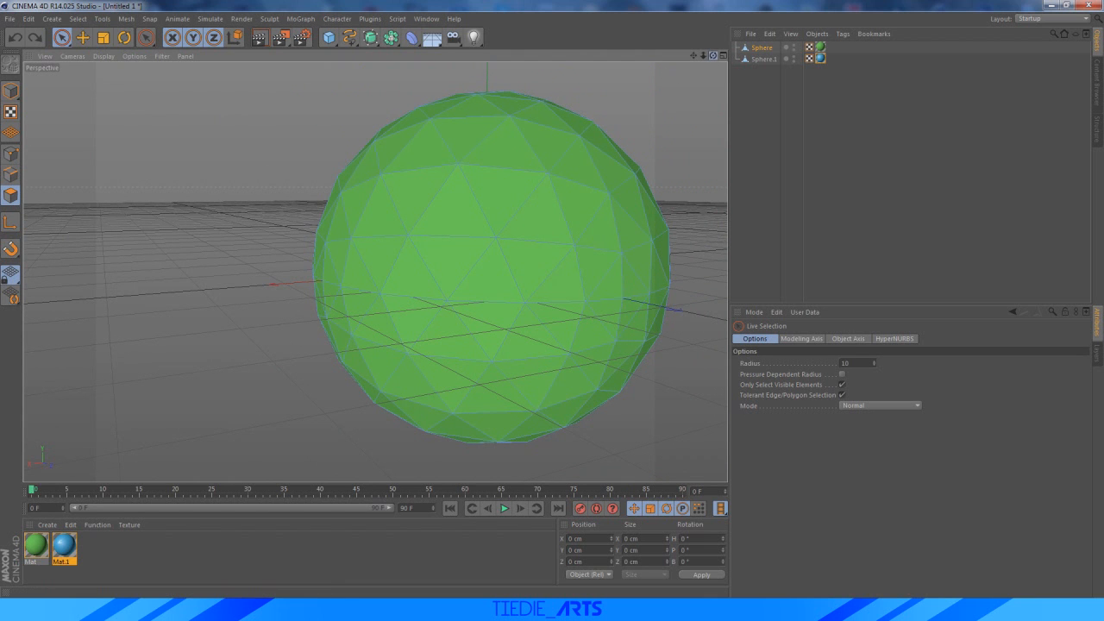
pyautogui.moveTo(713, 56); pyautogui.dragTo(650, 77)
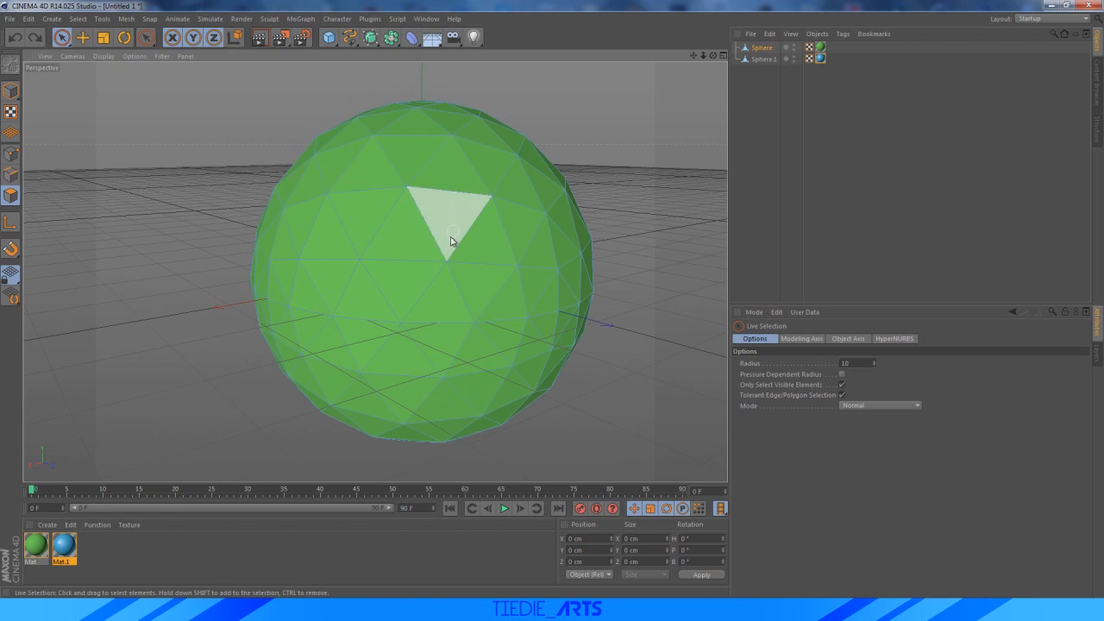
pyautogui.click(443, 126)
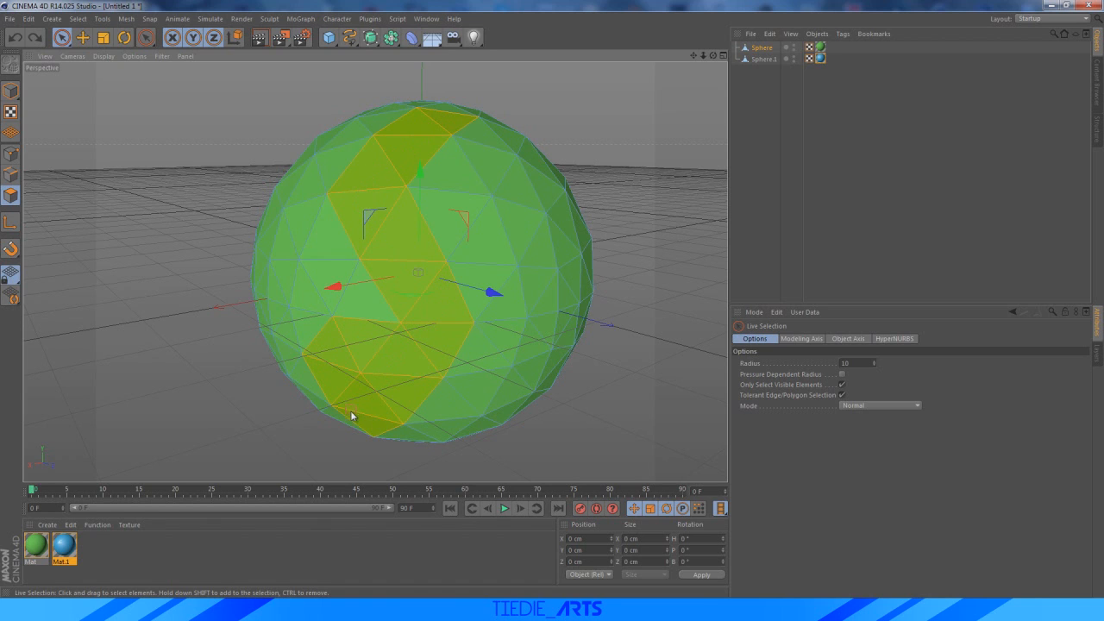
pyautogui.moveTo(351, 421); pyautogui.dragTo(352, 418)
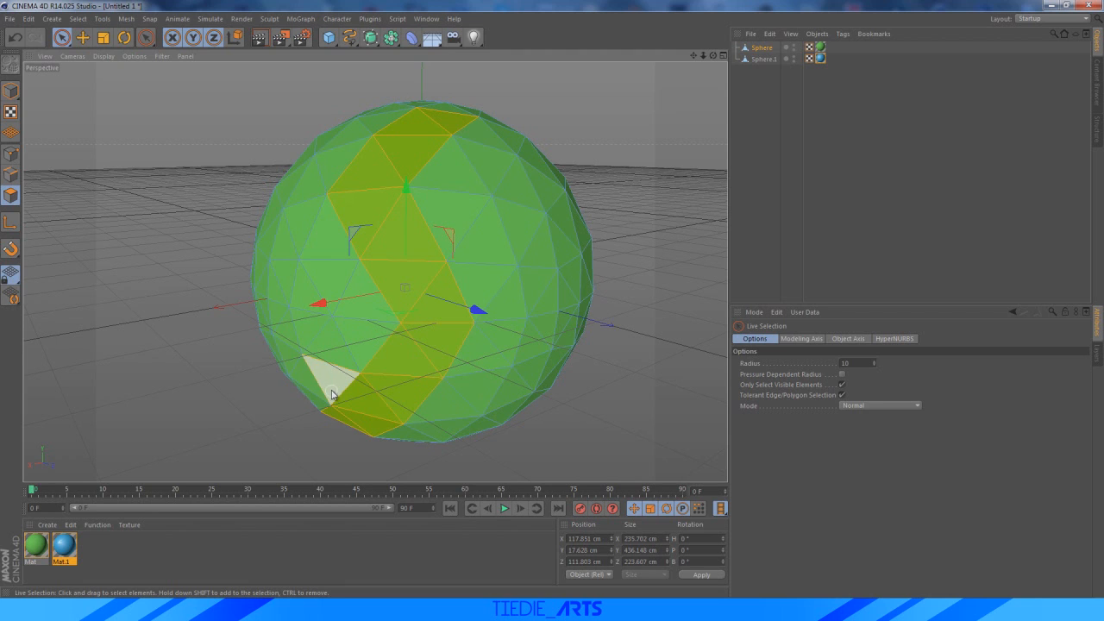
pyautogui.hotkey('ctrl', 'z')
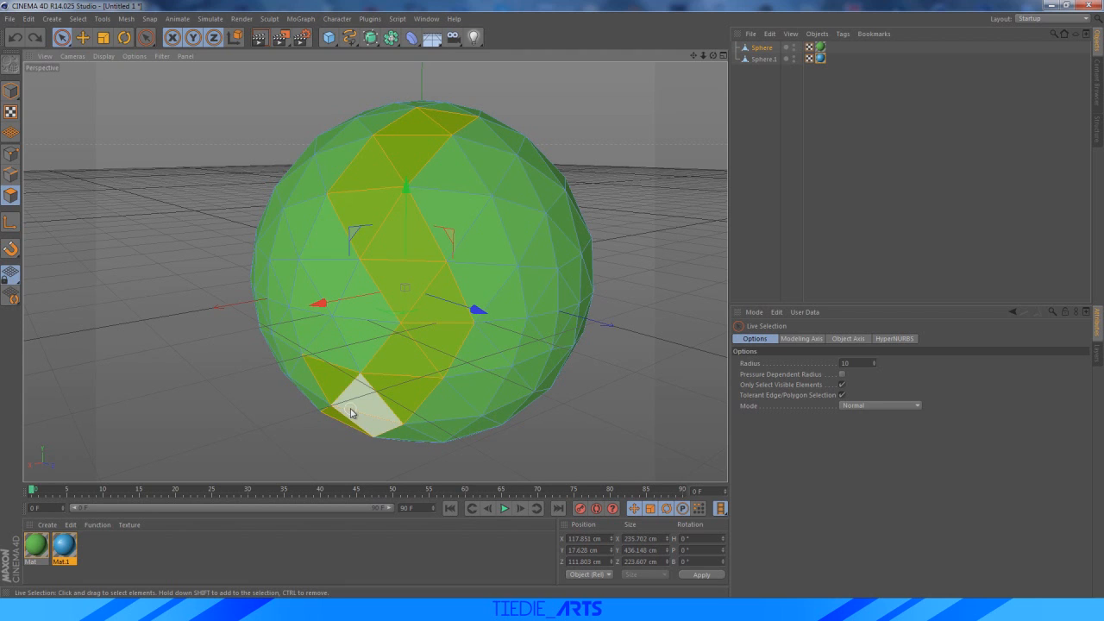
pyautogui.hotkey('ctrl', 'z')
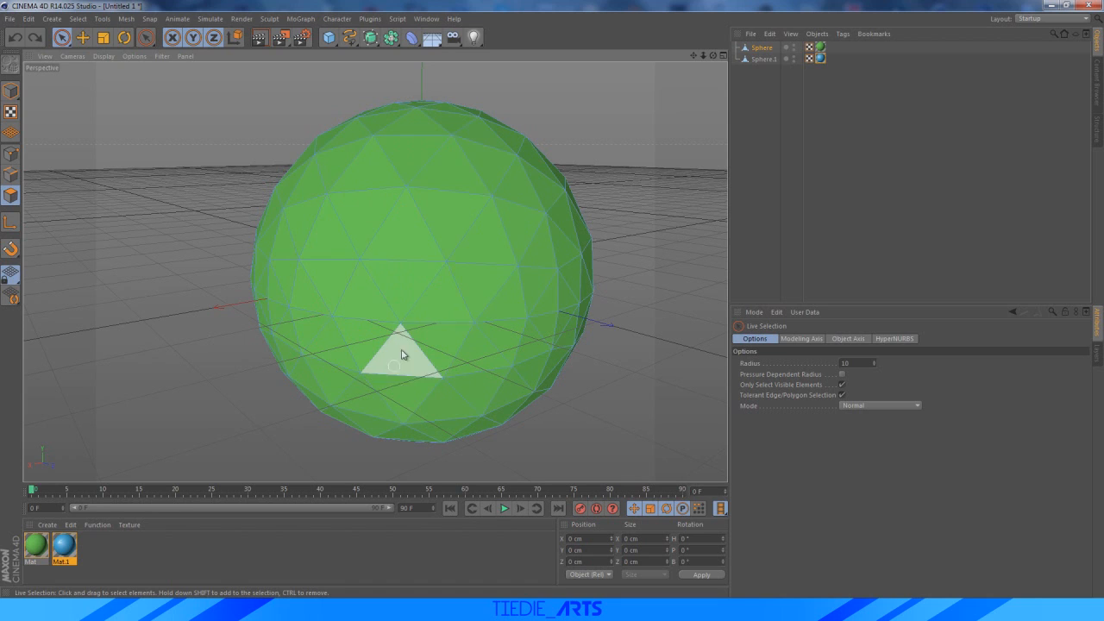
# Select a winding band of polygons down the front of the green sphere and on across its underside
pyautogui.click(450, 126)
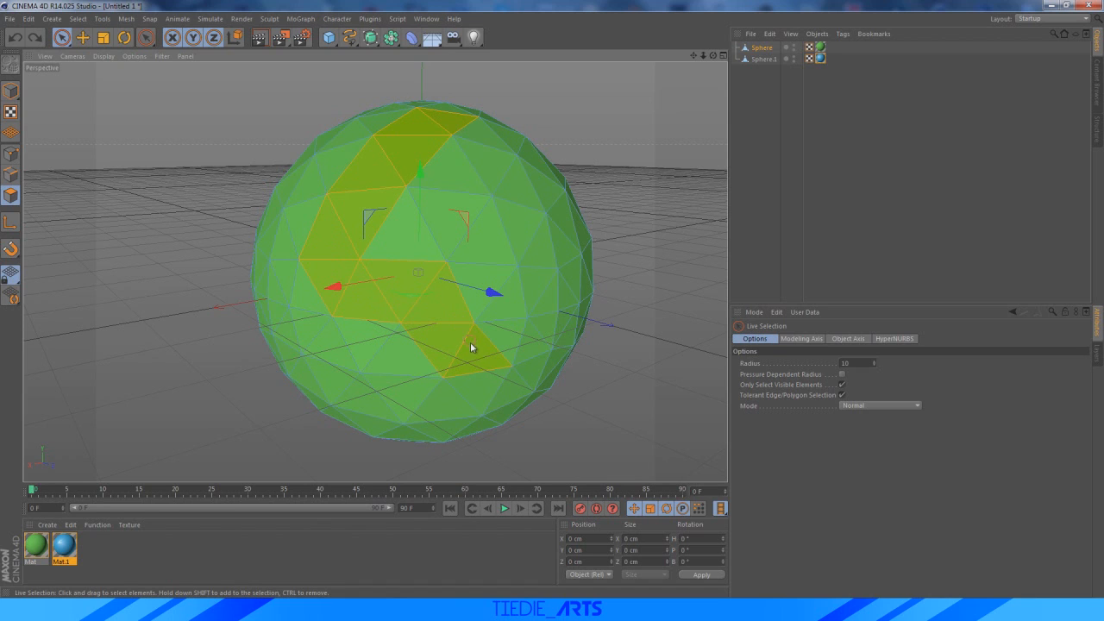
pyautogui.keyDown('shift'); pyautogui.click(411, 435); pyautogui.keyUp('shift')
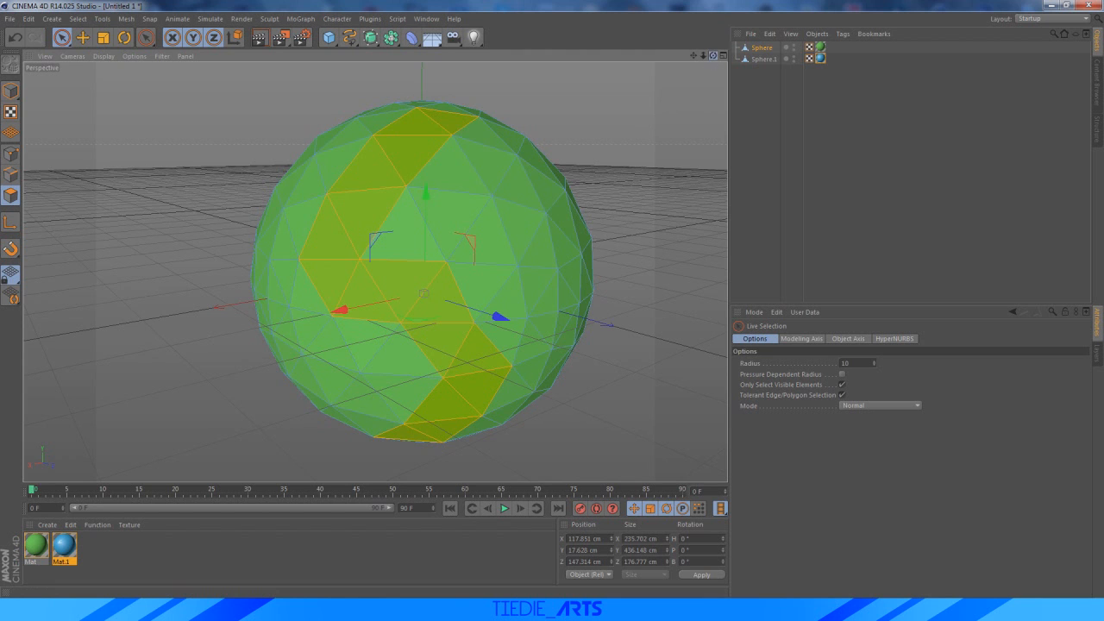
pyautogui.moveTo(713, 56); pyautogui.dragTo(692, 1)
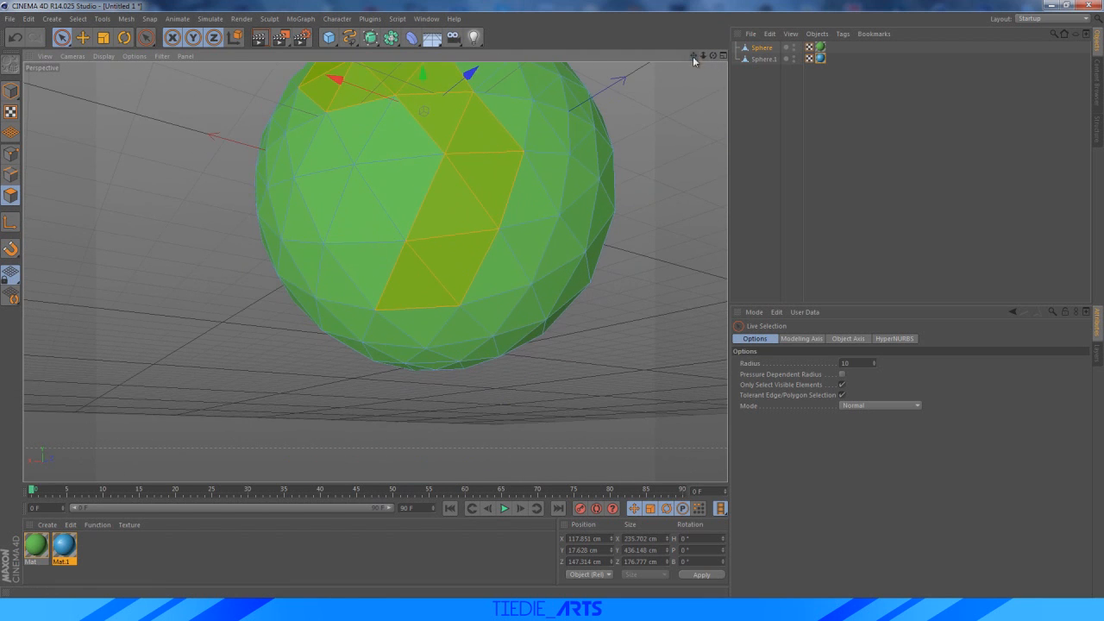
pyautogui.moveTo(713, 56); pyautogui.dragTo(710, 7)
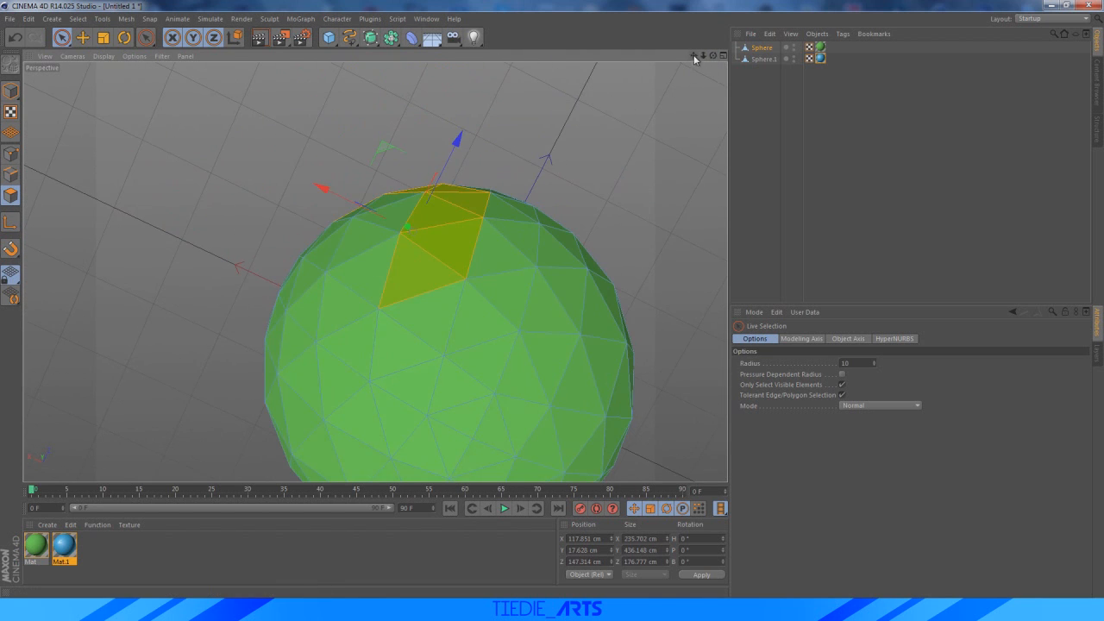
pyautogui.moveTo(693, 56); pyautogui.dragTo(695, 0)
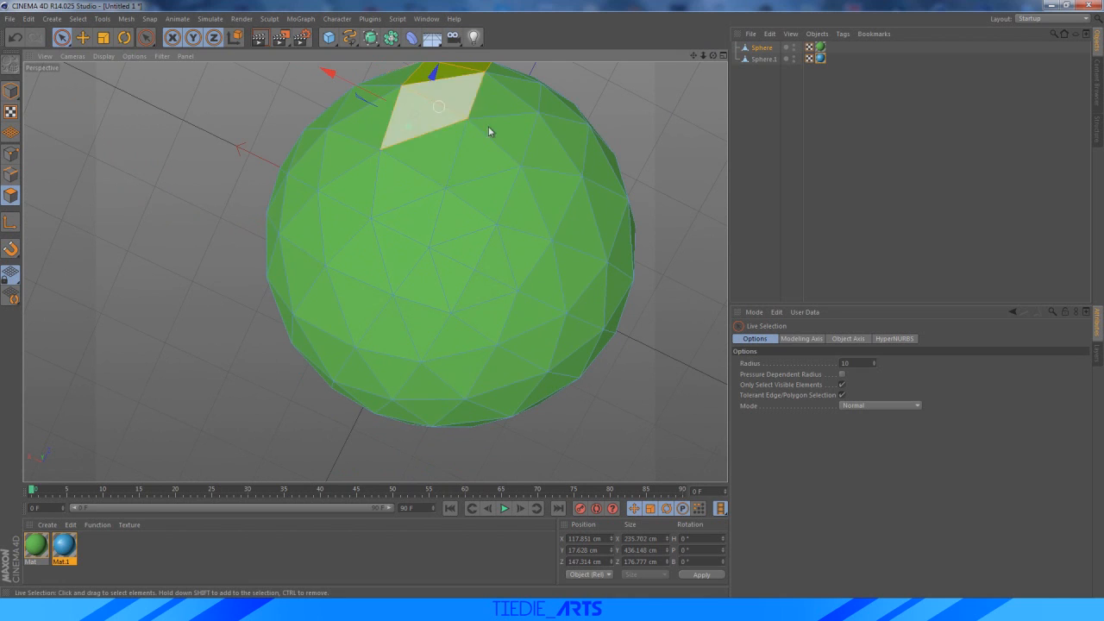
pyautogui.keyDown('shift'); pyautogui.click(446, 161); pyautogui.keyUp('shift')
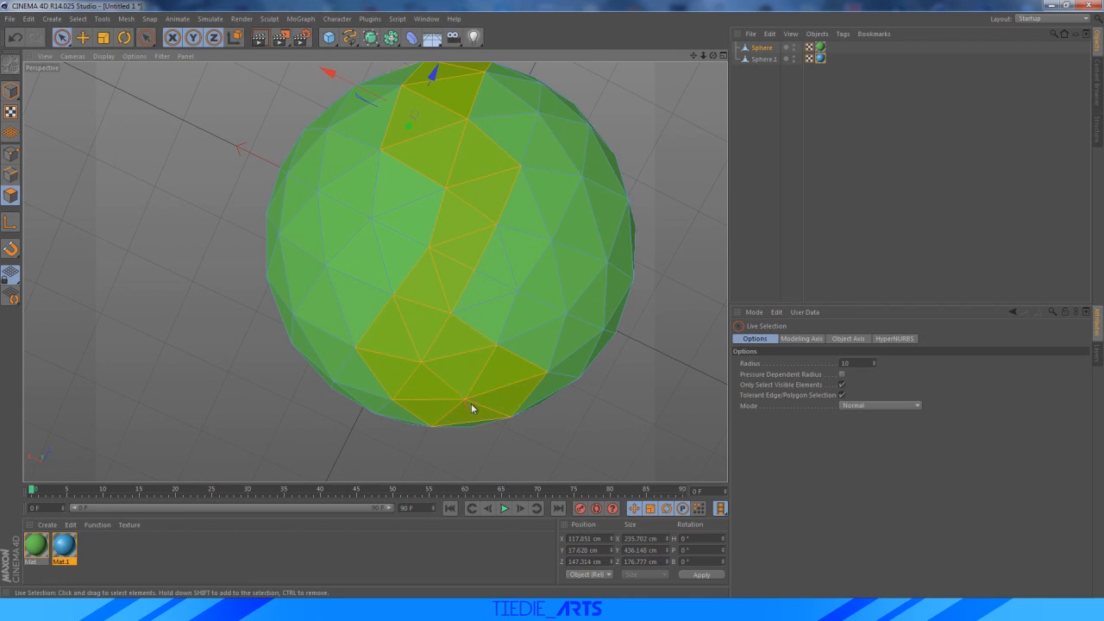
pyautogui.keyDown('shift'); pyautogui.moveTo(471, 403); pyautogui.dragTo(472, 403); pyautogui.keyUp('shift')
# Remove the extra polygons from the selection where the band widens beyond the green sphere's underside
pyautogui.moveTo(712, 56)
pyautogui.mouseDown()
pyautogui.moveTo(696, 17)
pyautogui.moveTo(664, 11)
pyautogui.moveTo(722, 12)
pyautogui.mouseUp()
pyautogui.moveTo(694, 56); pyautogui.dragTo(667, 5)
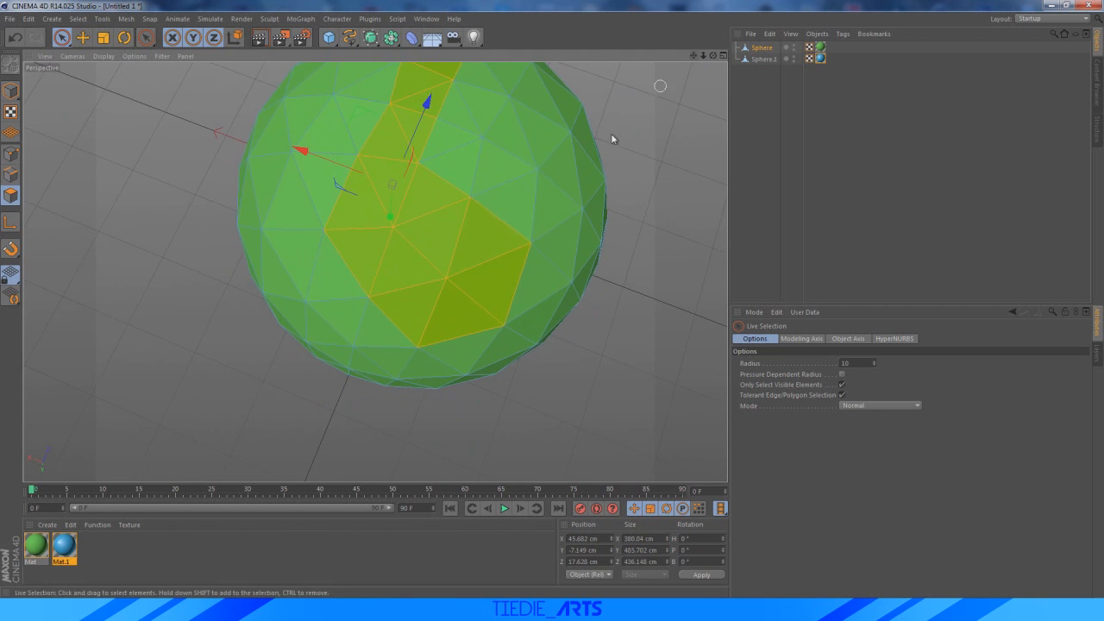
pyautogui.keyDown('ctrl'); pyautogui.click(481, 247); pyautogui.keyUp('ctrl')
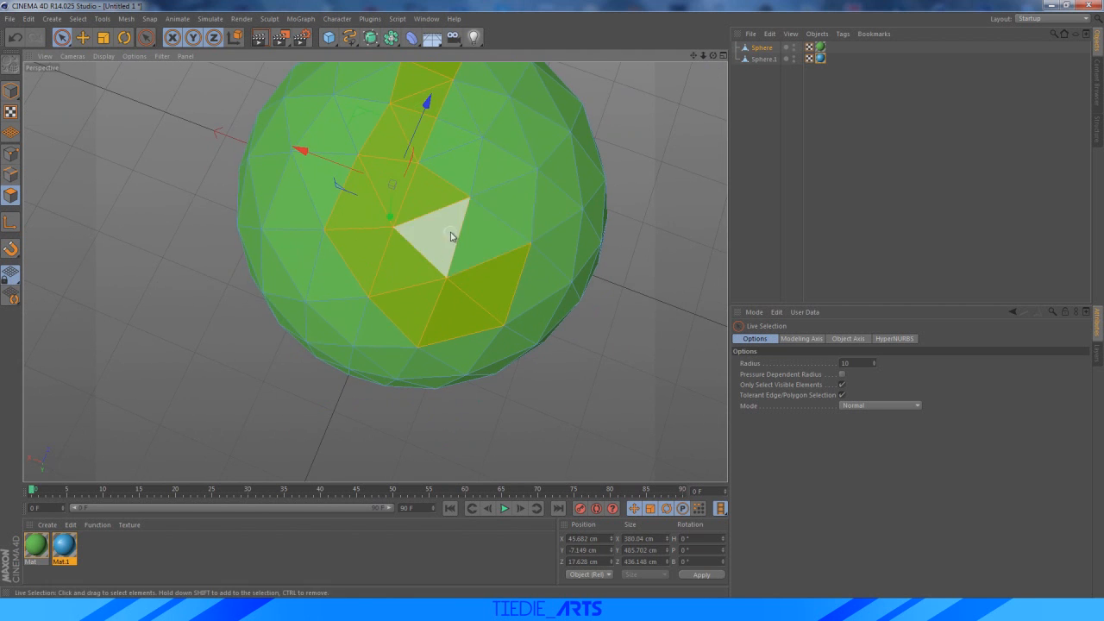
pyautogui.keyDown('ctrl'); pyautogui.click(518, 301); pyautogui.keyUp('ctrl')
# Extend the polygon selection in a zigzag from the underside up the back of the green sphere
pyautogui.moveTo(713, 56); pyautogui.dragTo(717, 10)
pyautogui.moveTo(693, 57); pyautogui.dragTo(716, 8)
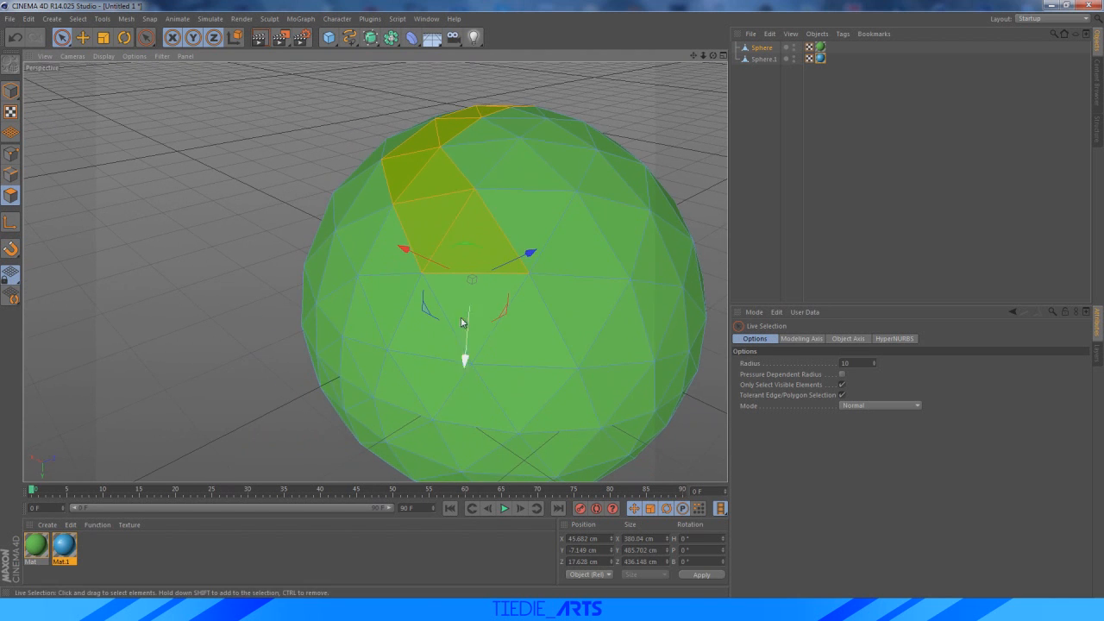
pyautogui.moveTo(470, 299)
pyautogui.mouseDown()
pyautogui.moveTo(470, 351)
pyautogui.moveTo(459, 365)
pyautogui.mouseUp()
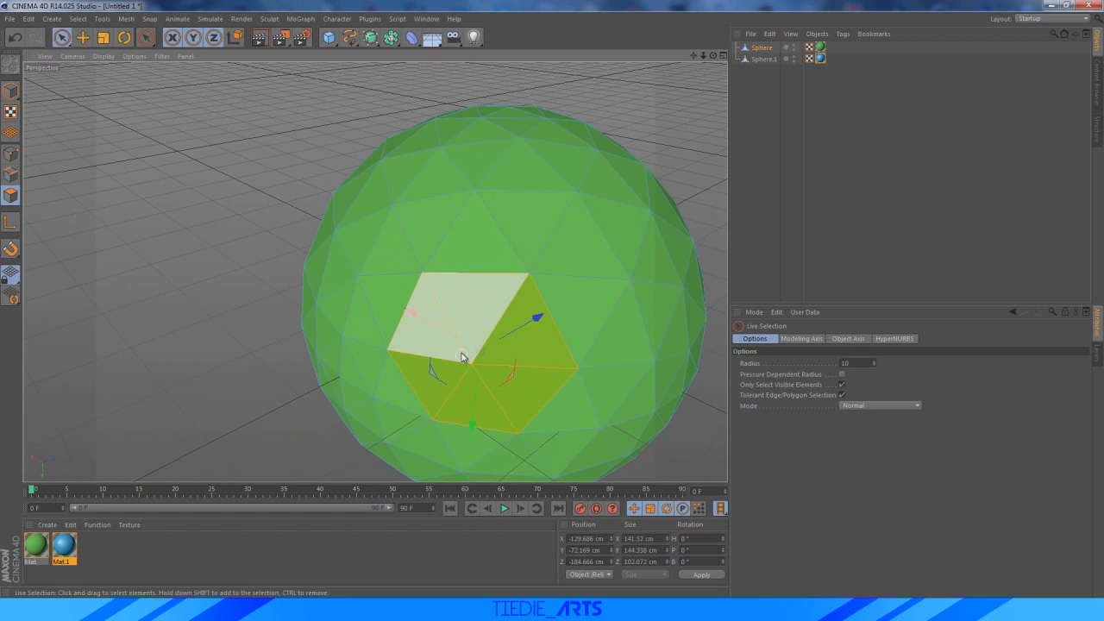
pyautogui.hotkey('ctrl', 'z')
pyautogui.keyDown('shift'); pyautogui.click(454, 302); pyautogui.keyUp('shift')
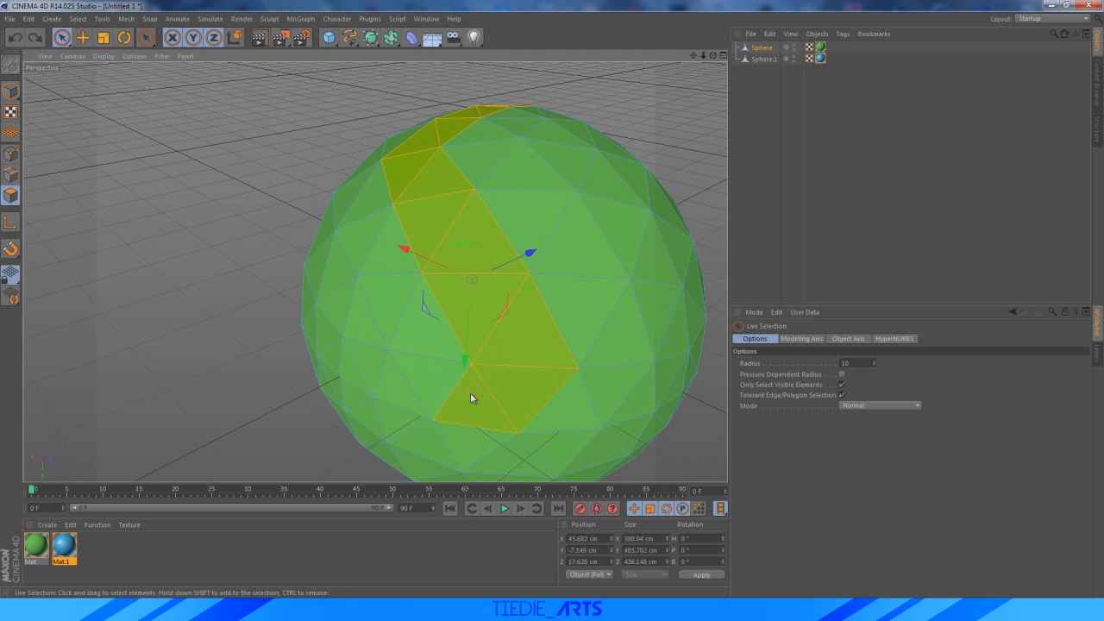
pyautogui.keyDown('shift'); pyautogui.moveTo(427, 455); pyautogui.dragTo(425, 464); pyautogui.keyUp('shift')
# Complete the polygon band up to the green sphere's top so it circles the whole sphere, leaving out stray polygons beside it
pyautogui.moveTo(691, 57)
pyautogui.mouseDown()
pyautogui.moveTo(374, 271)
pyautogui.moveTo(705, 75)
pyautogui.moveTo(375, 271)
pyautogui.moveTo(713, 56)
pyautogui.moveTo(375, 273)
pyautogui.moveTo(694, 57)
pyautogui.mouseUp()
pyautogui.keyDown('shift'); pyautogui.moveTo(411, 214); pyautogui.dragTo(396, 239); pyautogui.keyUp('shift')
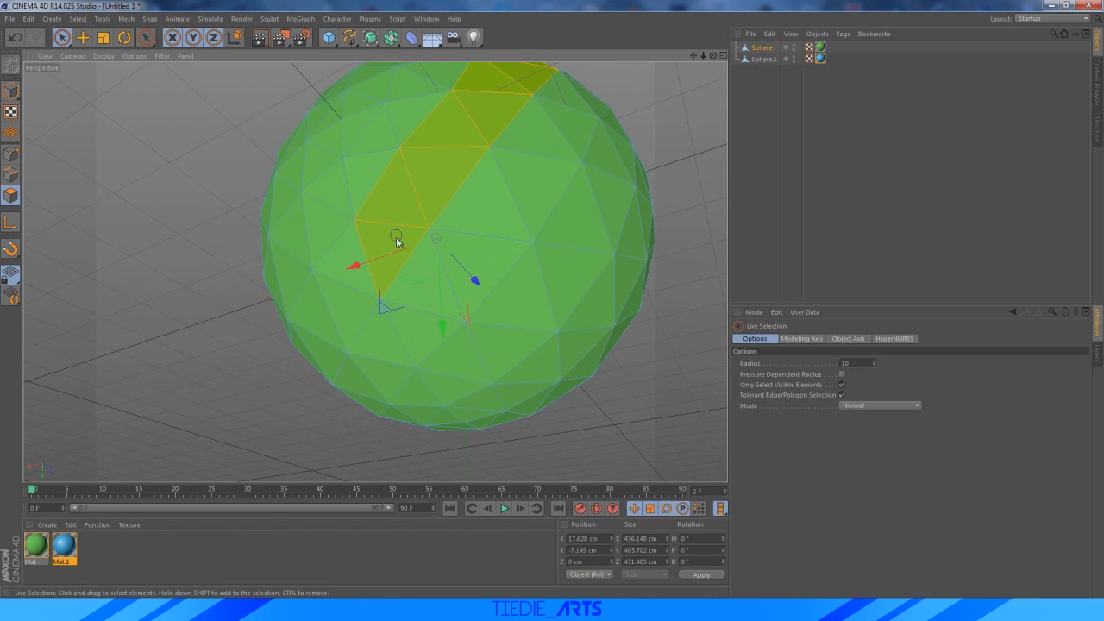
pyautogui.keyDown('shift'); pyautogui.moveTo(468, 384); pyautogui.dragTo(461, 417); pyautogui.keyUp('shift')
pyautogui.keyDown('ctrl'); pyautogui.click(510, 362); pyautogui.keyUp('ctrl')
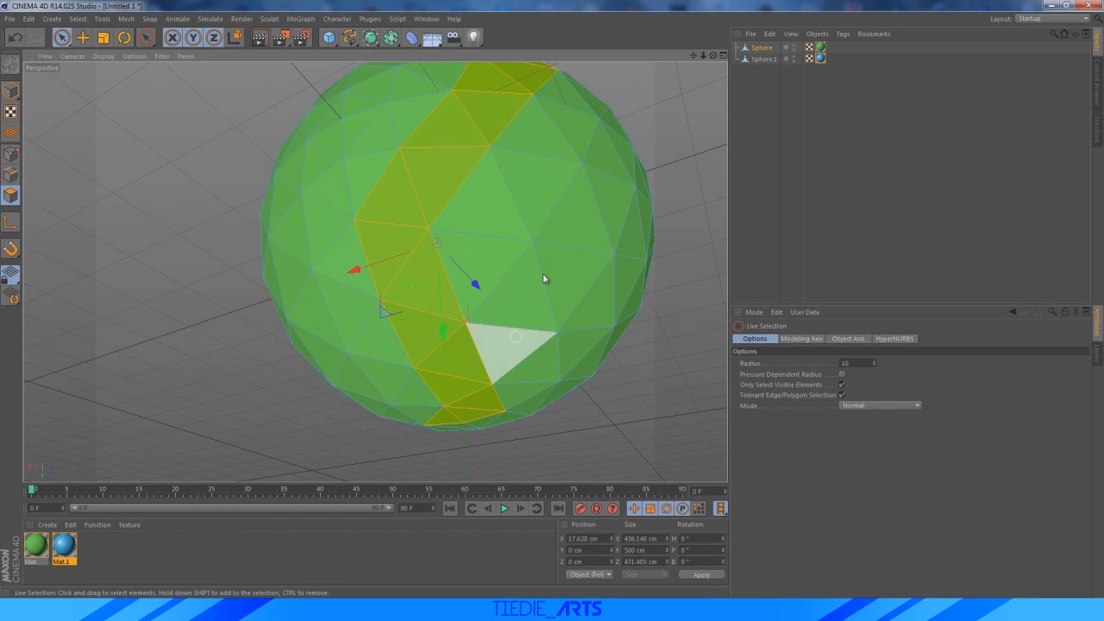
pyautogui.moveTo(713, 56)
pyautogui.mouseDown()
pyautogui.moveTo(375, 272)
pyautogui.moveTo(713, 57)
pyautogui.moveTo(374, 272)
pyautogui.moveTo(693, 57)
pyautogui.mouseUp()
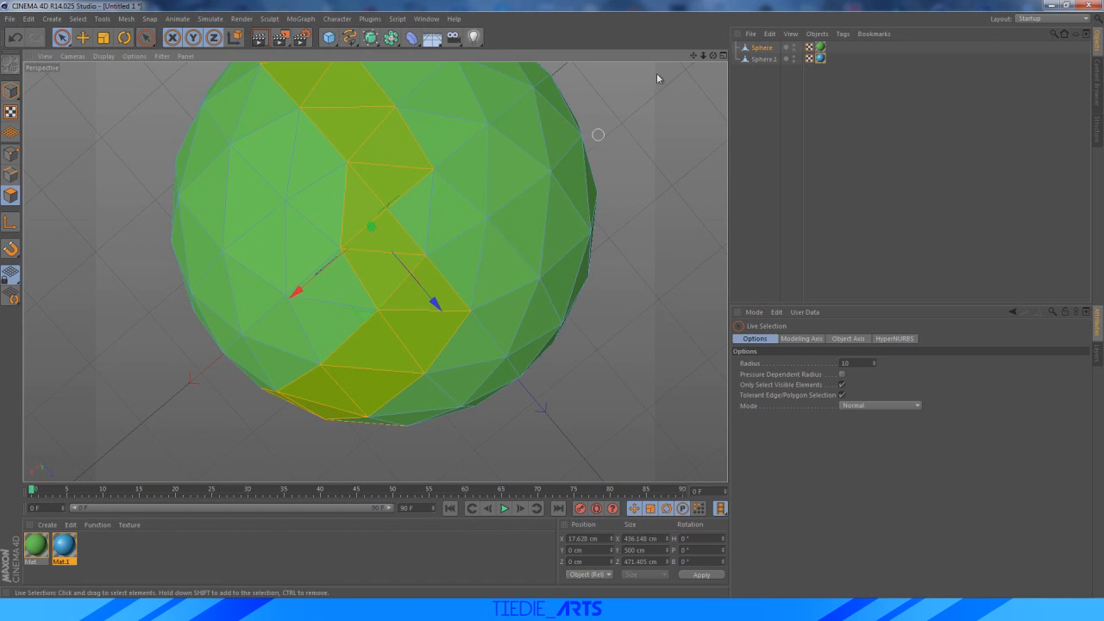
# Extrude the selected polygon band inward past the blue sphere's surface to carve a river channel into the green sphere
pyautogui.moveTo(714, 56); pyautogui.dragTo(374, 271)
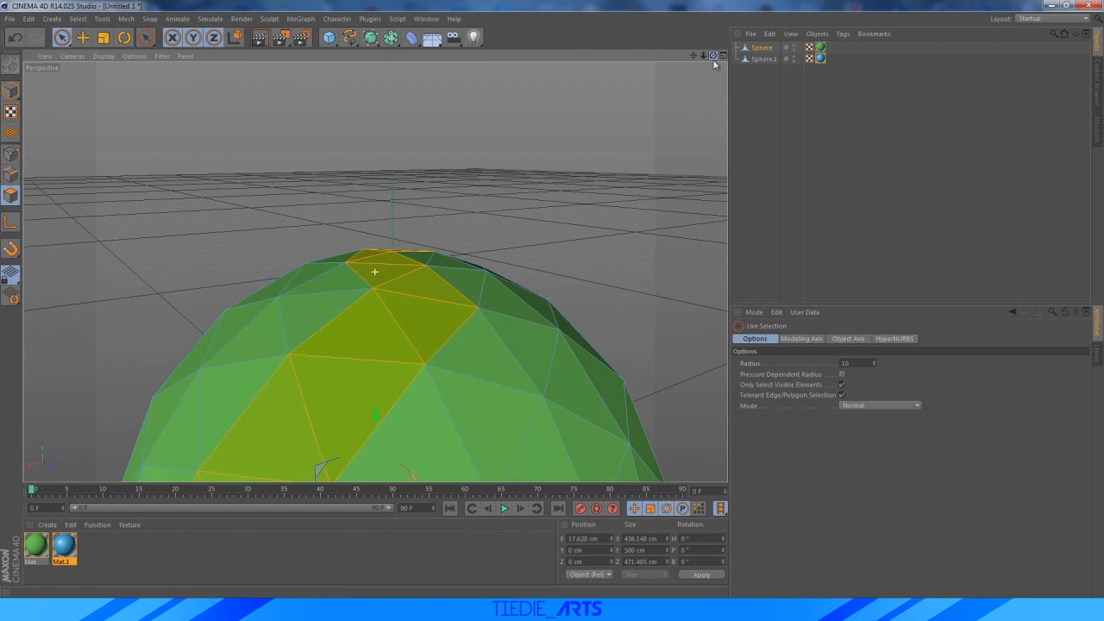
pyautogui.moveTo(694, 57)
pyautogui.mouseDown()
pyautogui.moveTo(374, 271)
pyautogui.moveTo(695, 58)
pyautogui.mouseUp()
pyautogui.scroll(-3, 609, 279)
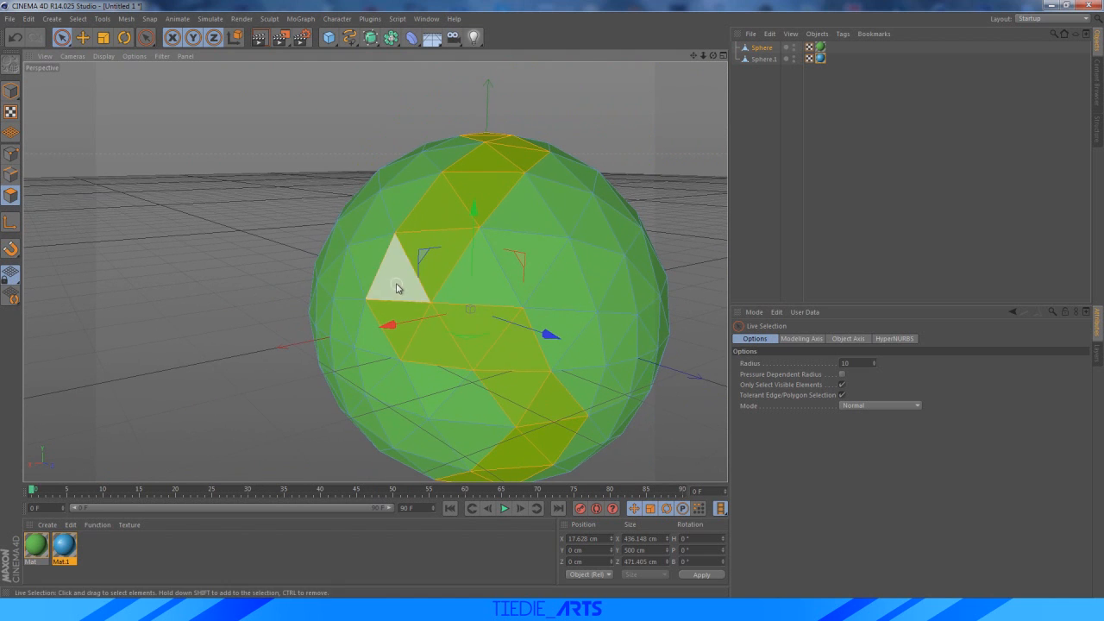
pyautogui.rightClick(452, 248)
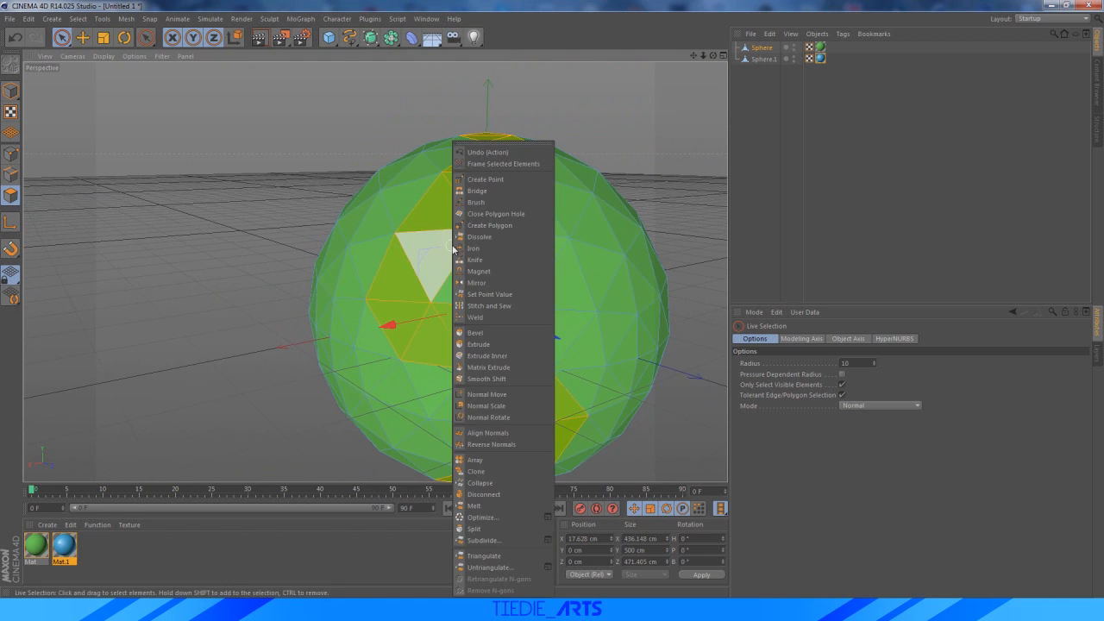
pyautogui.click(479, 344)
pyautogui.moveTo(451, 250); pyautogui.dragTo(475, 308)
# Scale the blue sphere in object mode to about 467 cm in X, 463 cm in Y and 499 cm in Z
pyautogui.click(764, 59)
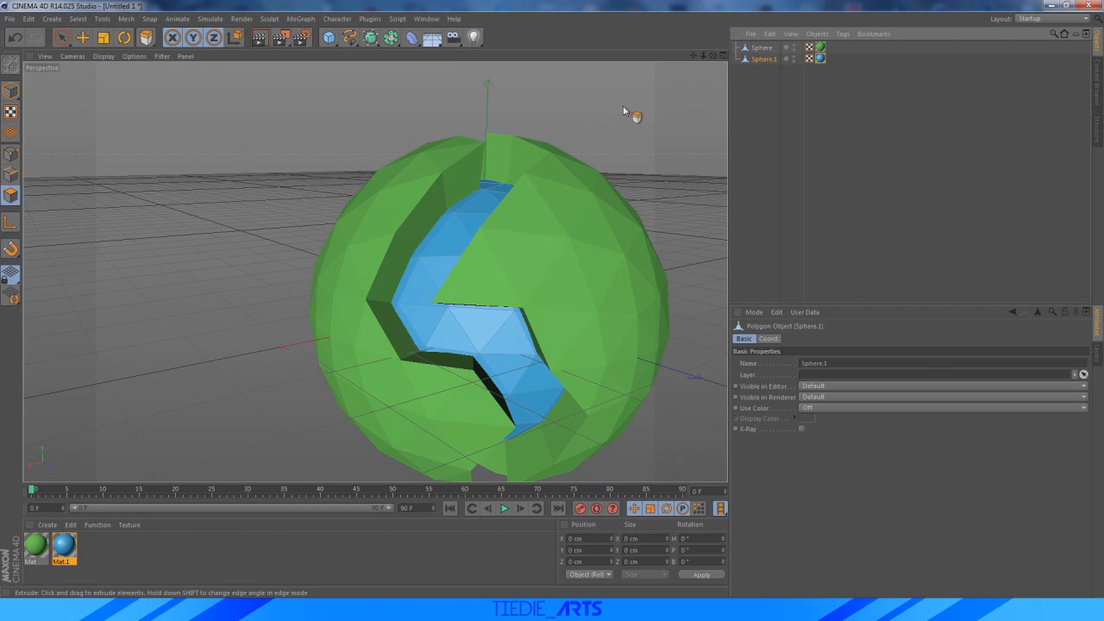
pyautogui.click(102, 37)
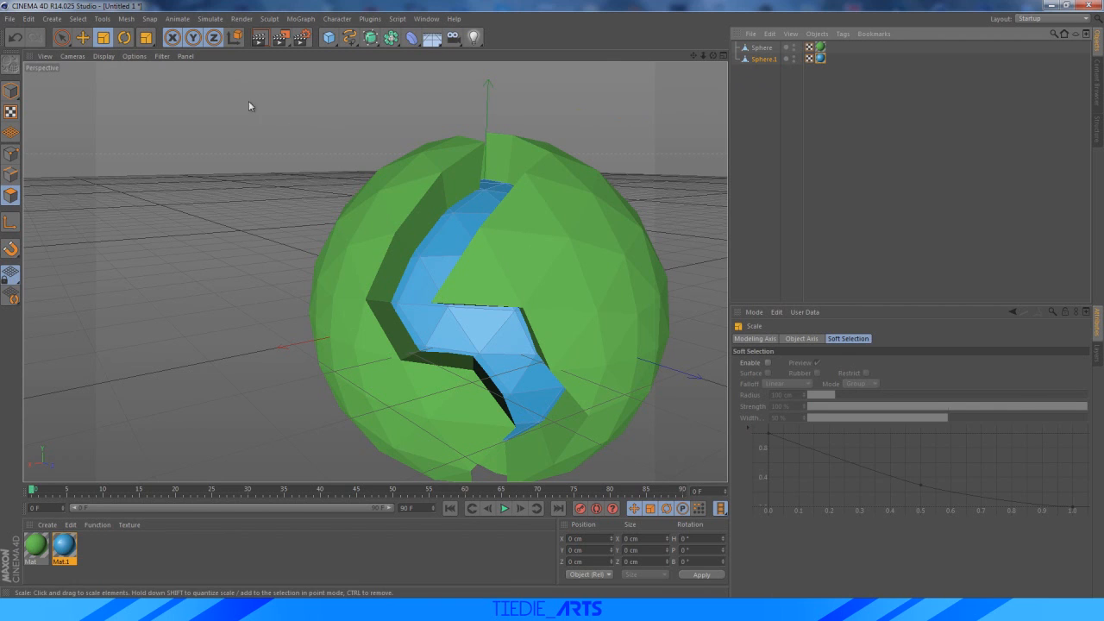
pyautogui.click(764, 60)
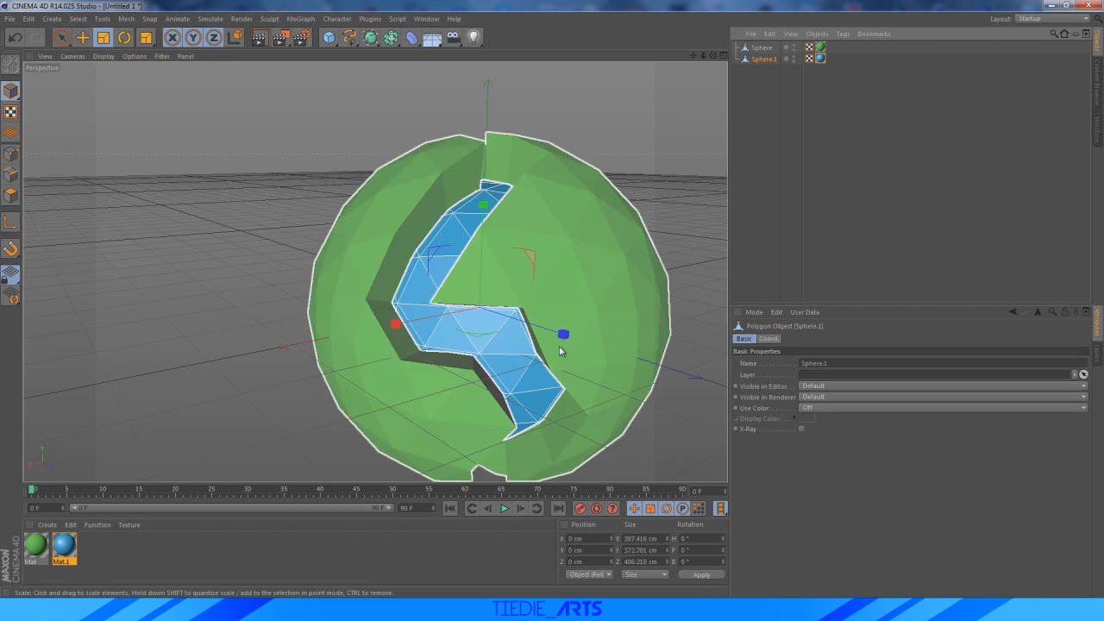
pyautogui.moveTo(563, 334); pyautogui.dragTo(578, 341)
pyautogui.moveTo(396, 324); pyautogui.dragTo(382, 323)
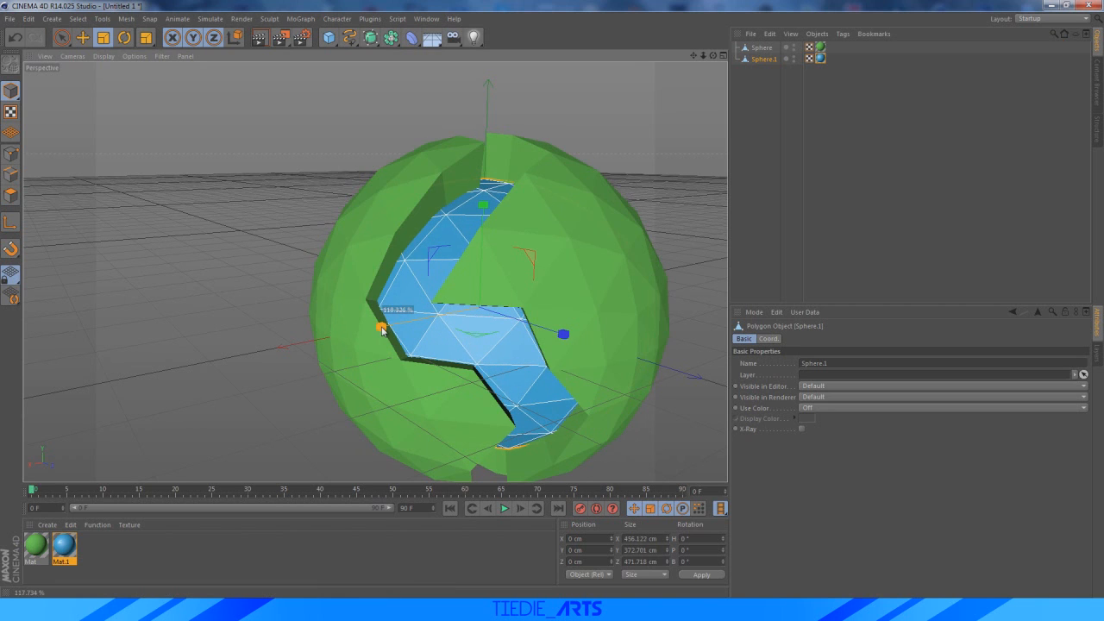
pyautogui.moveTo(486, 192); pyautogui.dragTo(485, 181)
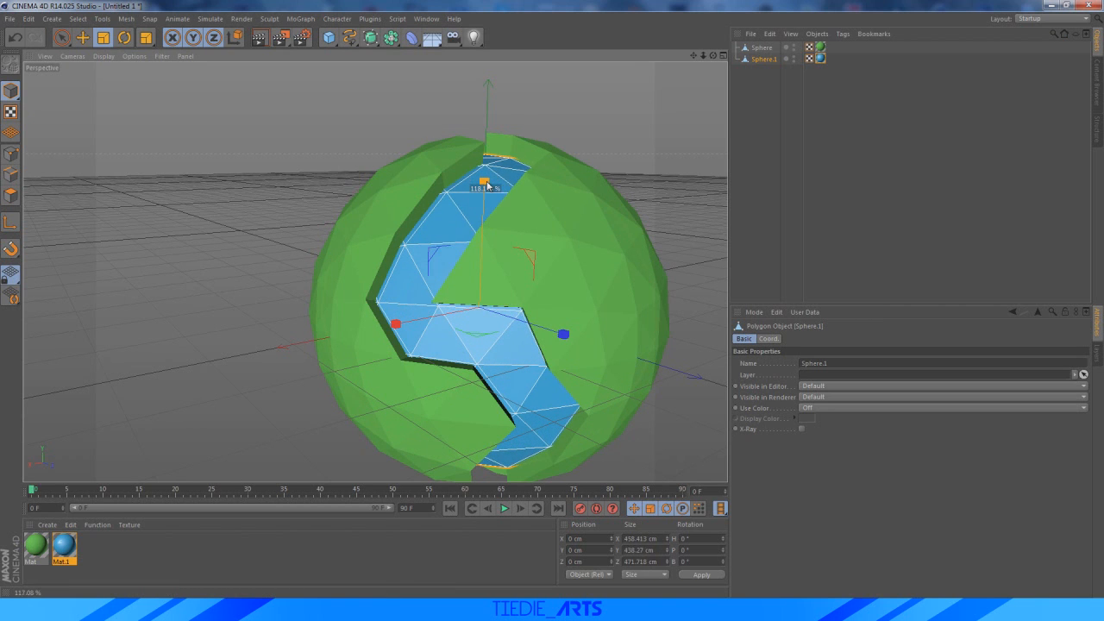
pyautogui.moveTo(562, 333); pyautogui.dragTo(570, 346)
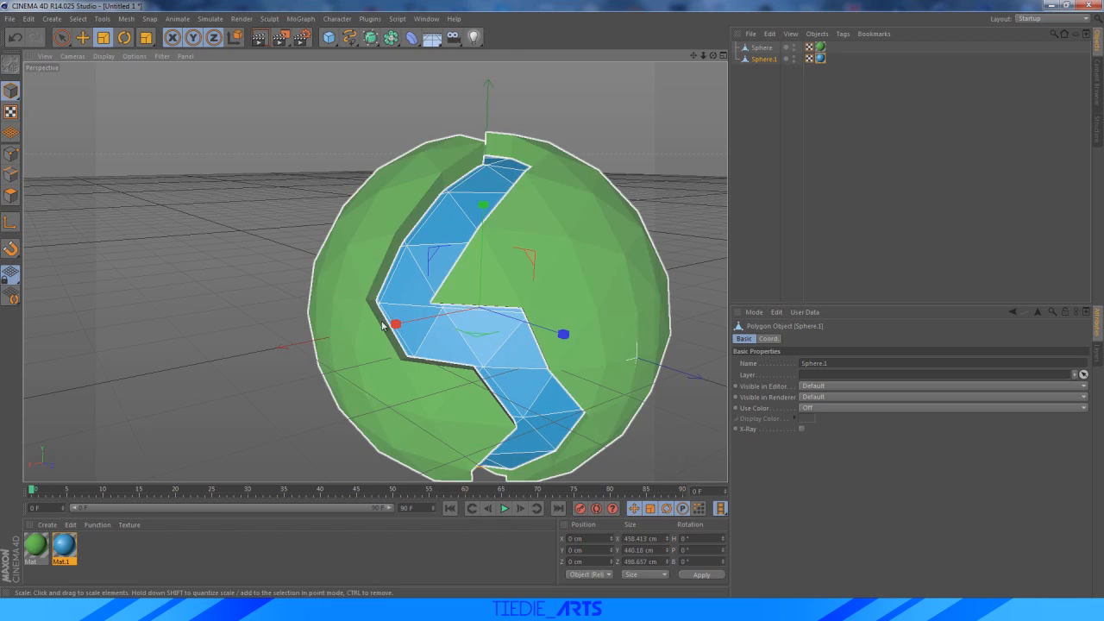
pyautogui.moveTo(396, 325); pyautogui.dragTo(394, 325)
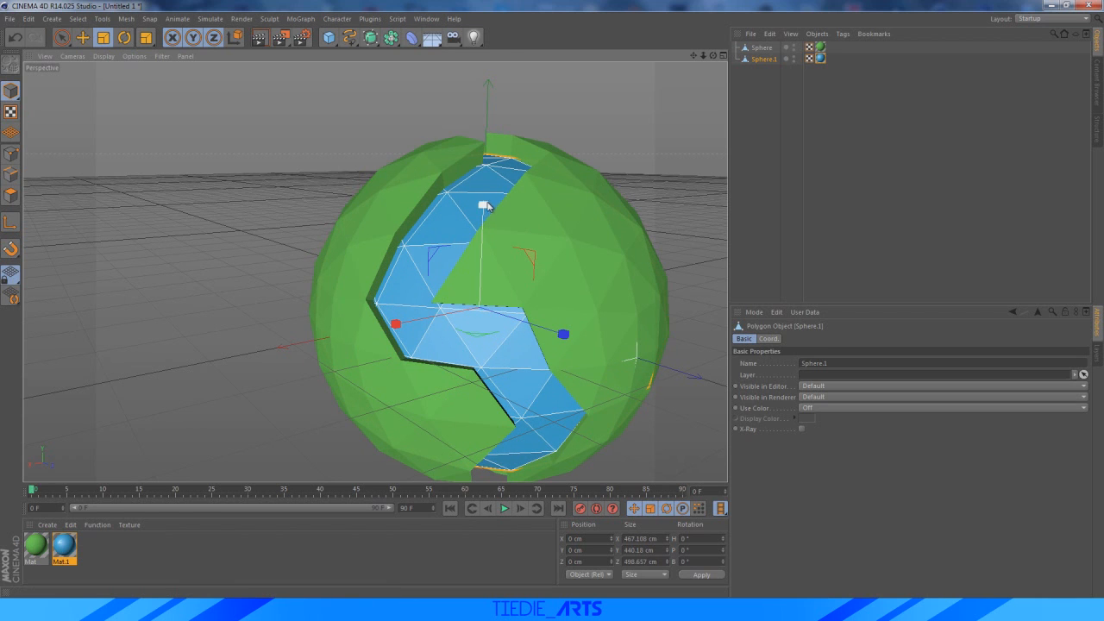
pyautogui.moveTo(485, 207); pyautogui.dragTo(486, 201)
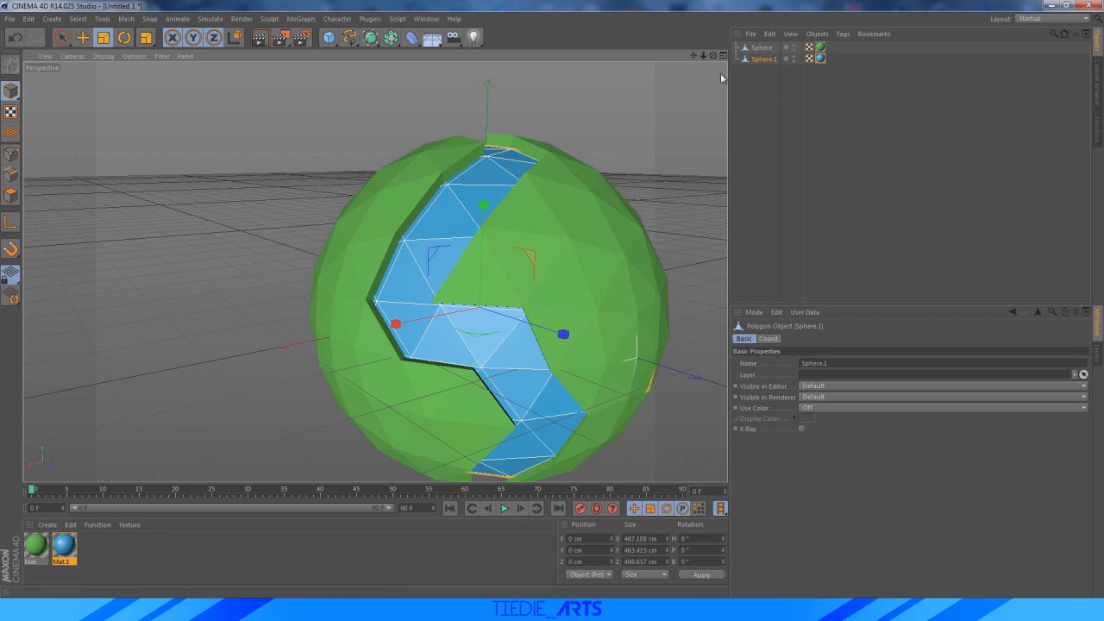
# Rescale the blue sphere to about 478 cm in X, 480 cm in Y and 472 cm in Z, and deselect it
pyautogui.moveTo(693, 55); pyautogui.dragTo(665, 2)
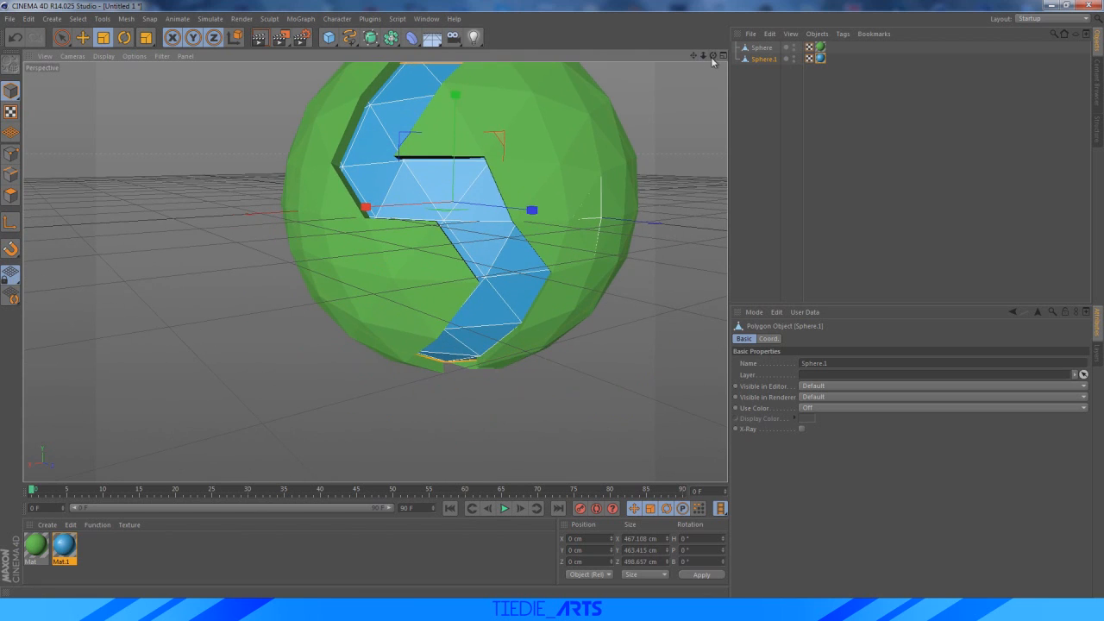
pyautogui.moveTo(712, 57); pyautogui.dragTo(713, 131)
pyautogui.moveTo(556, 283); pyautogui.dragTo(555, 279)
pyautogui.moveTo(387, 266); pyautogui.dragTo(389, 269)
pyautogui.moveTo(481, 145); pyautogui.dragTo(483, 144)
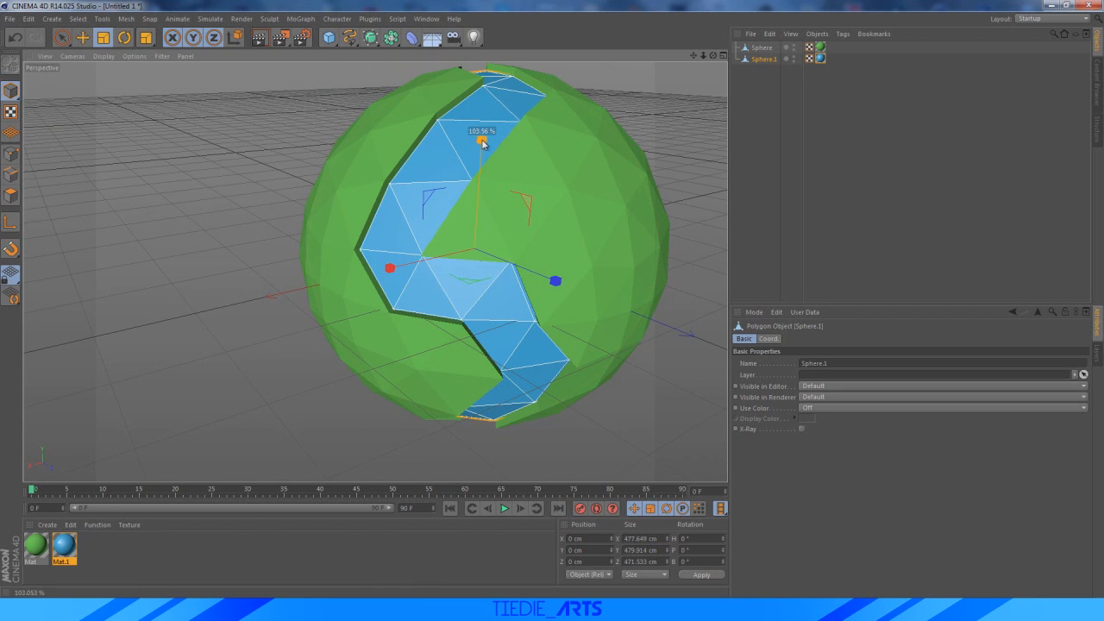
pyautogui.click(781, 124)
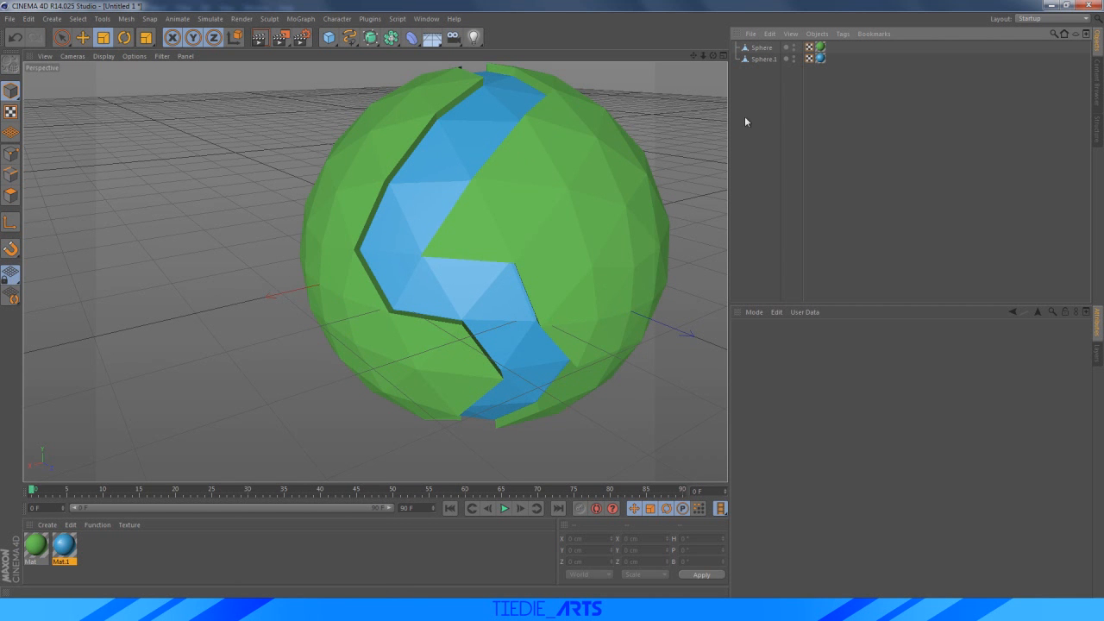
pyautogui.moveTo(693, 55); pyautogui.dragTo(374, 271)
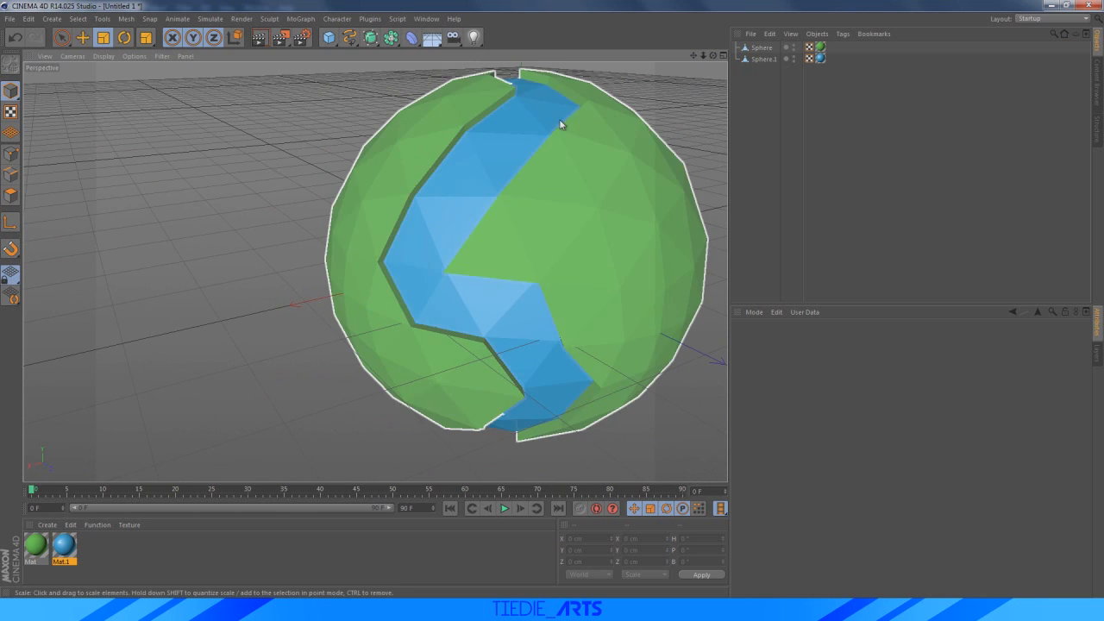
# In polygon mode, select the green sphere's river-channel wall polygons along the upper stretch, starting at the sphere's top
pyautogui.click(13, 198)
pyautogui.click(762, 48)
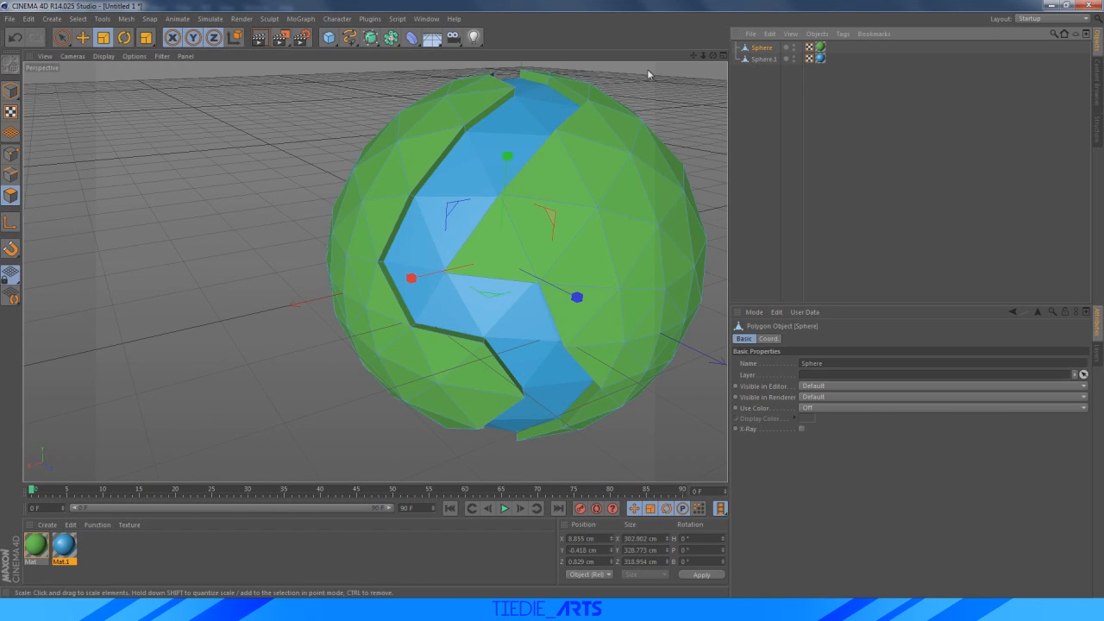
pyautogui.scroll(5, 655, 84)
pyautogui.moveTo(713, 56); pyautogui.dragTo(620, 123)
pyautogui.keyDown('shift'); pyautogui.click(482, 126); pyautogui.keyUp('shift')
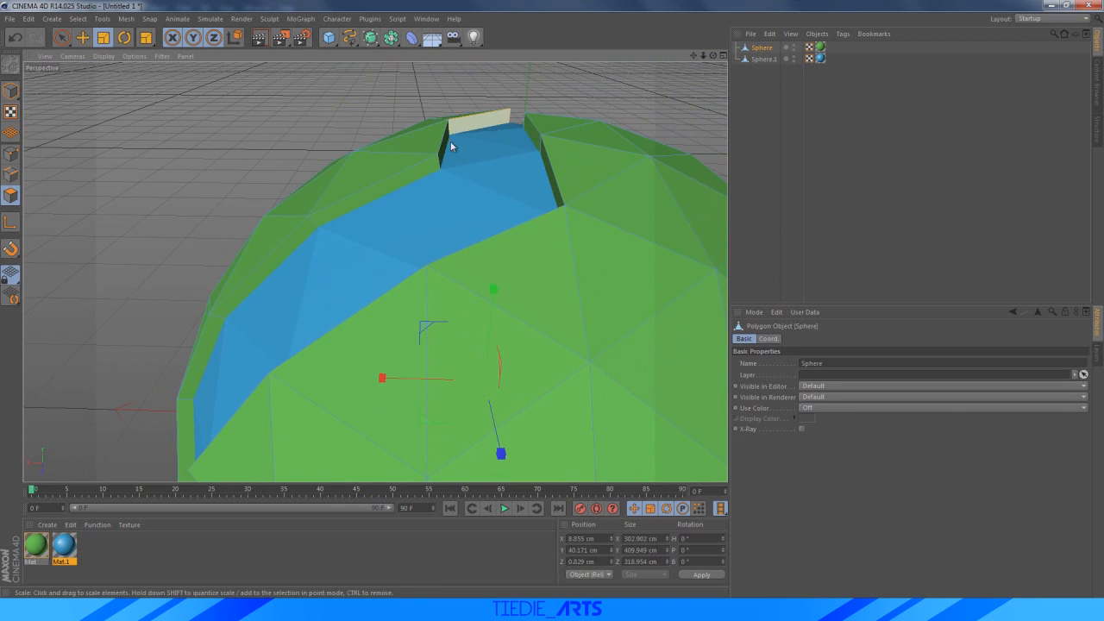
pyautogui.moveTo(713, 56); pyautogui.dragTo(650, 90)
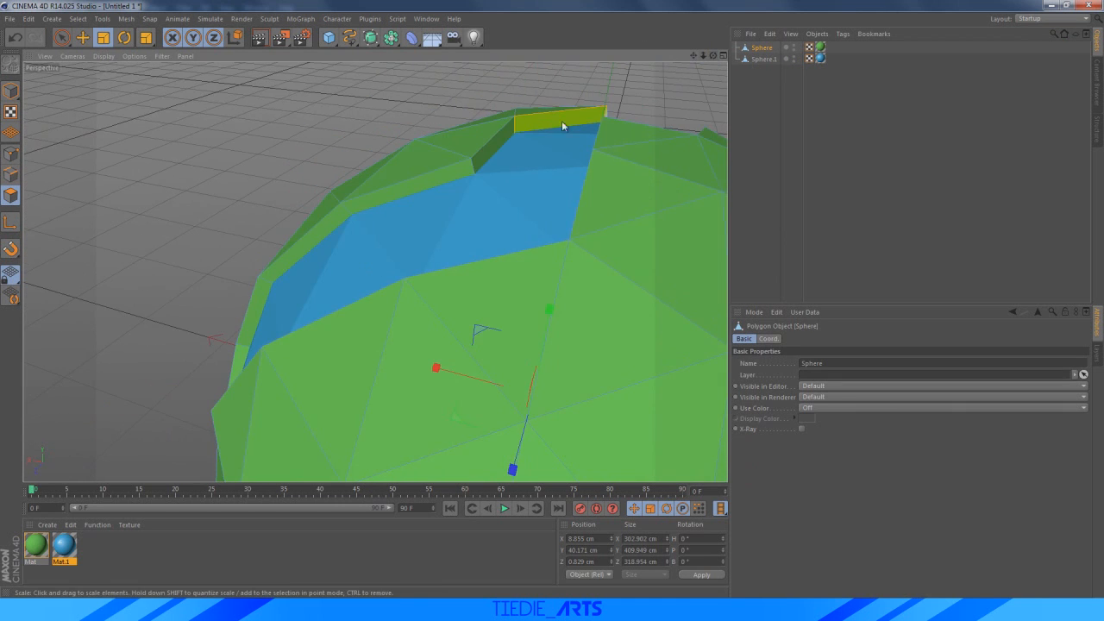
pyautogui.keyDown('shift'); pyautogui.click(503, 139); pyautogui.keyUp('shift')
pyautogui.keyDown('shift'); pyautogui.click(412, 184); pyautogui.keyUp('shift')
pyautogui.keyDown('shift'); pyautogui.click(320, 231); pyautogui.keyUp('shift')
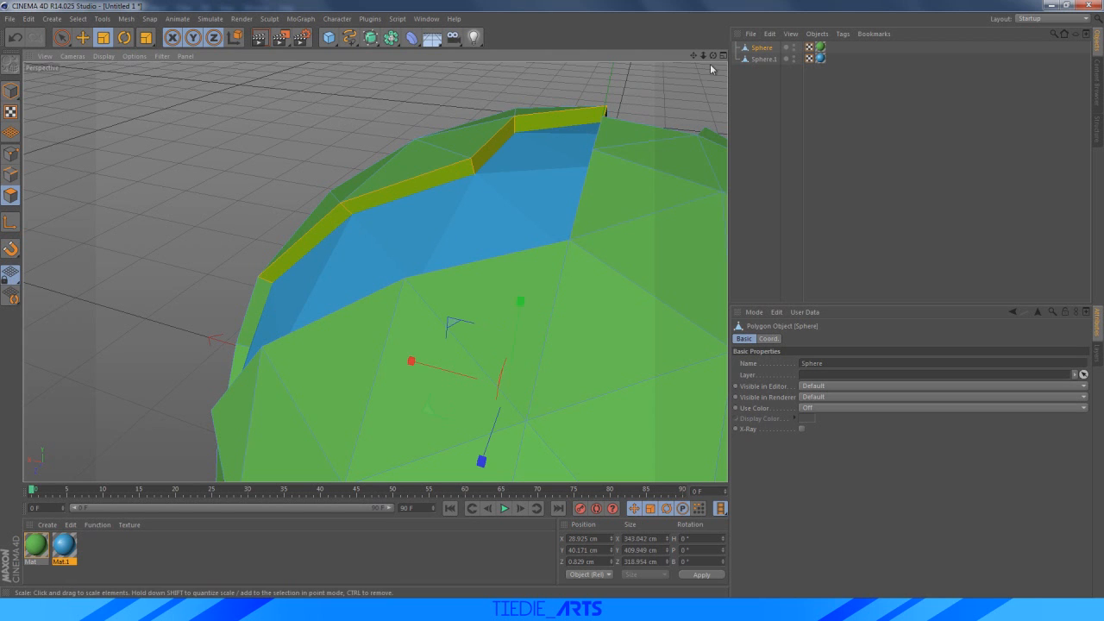
# Extend the selection with the wall polygons running down the channel's bank past the river's bend toward the underside
pyautogui.moveTo(713, 56); pyautogui.dragTo(902, 1)
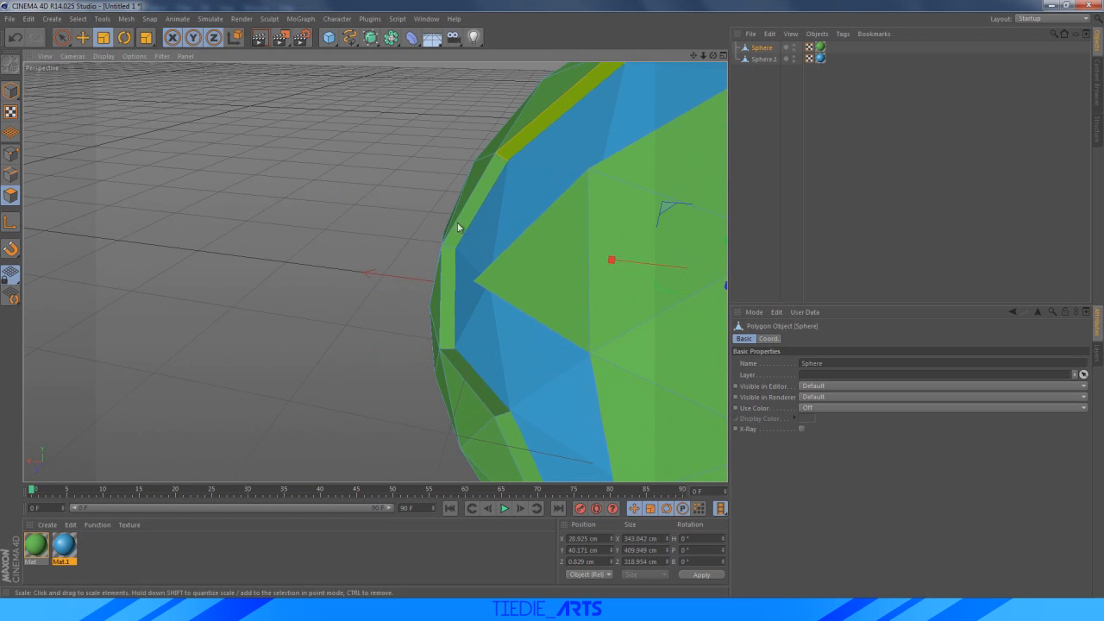
pyautogui.keyDown('shift'); pyautogui.click(473, 213); pyautogui.keyUp('shift')
pyautogui.keyDown('shift'); pyautogui.click(446, 276); pyautogui.keyUp('shift')
pyautogui.keyDown('shift'); pyautogui.click(454, 364); pyautogui.keyUp('shift')
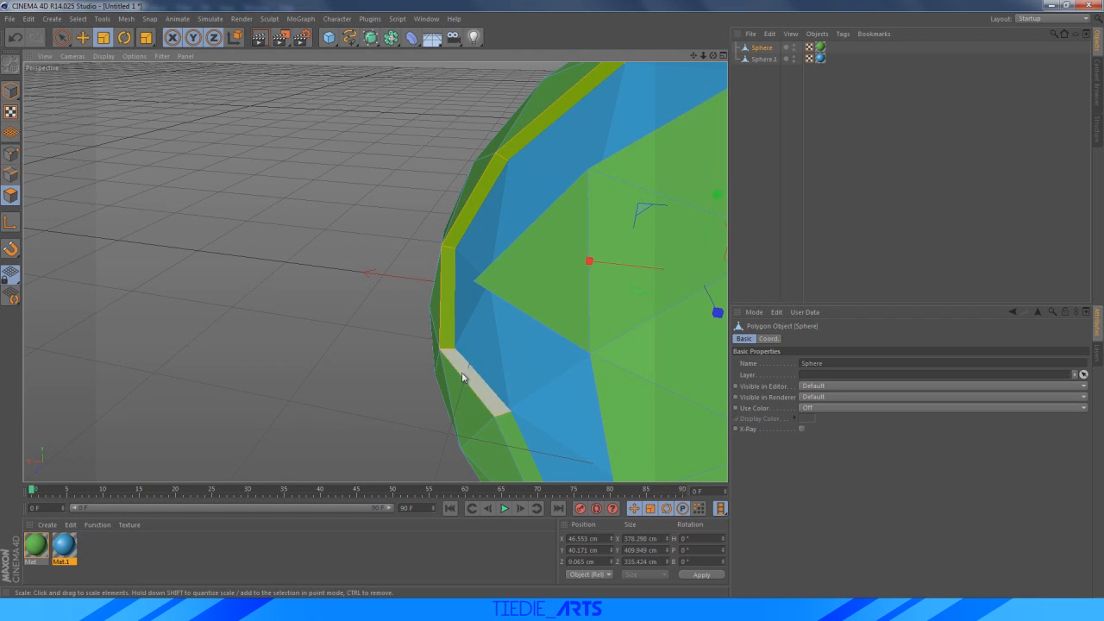
pyautogui.moveTo(694, 56); pyautogui.dragTo(625, 2)
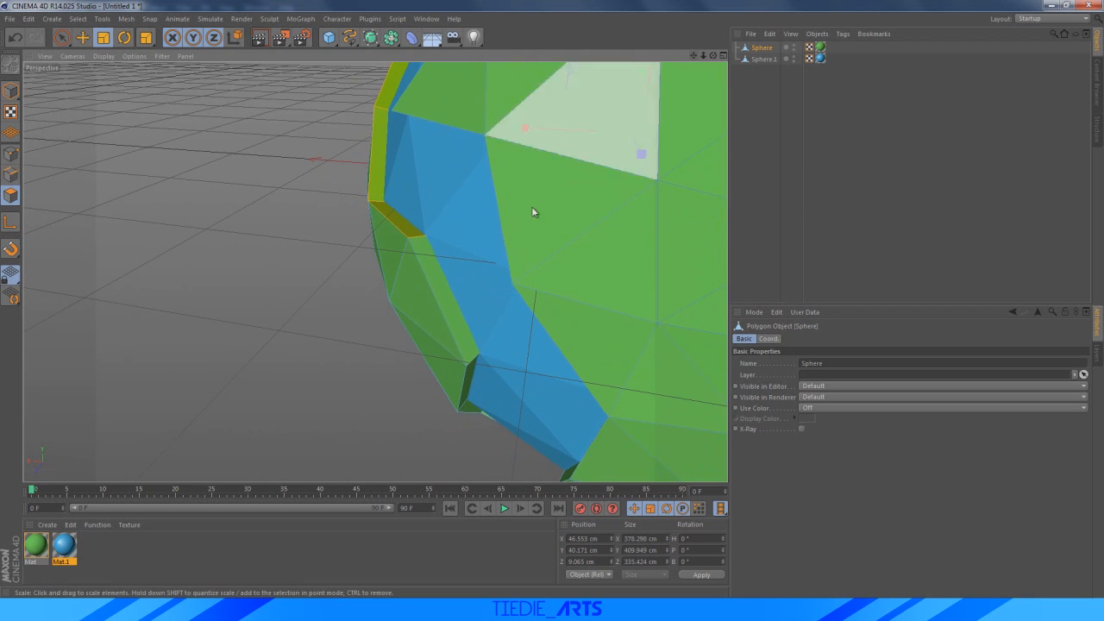
pyautogui.keyDown('shift'); pyautogui.click(497, 354); pyautogui.keyUp('shift')
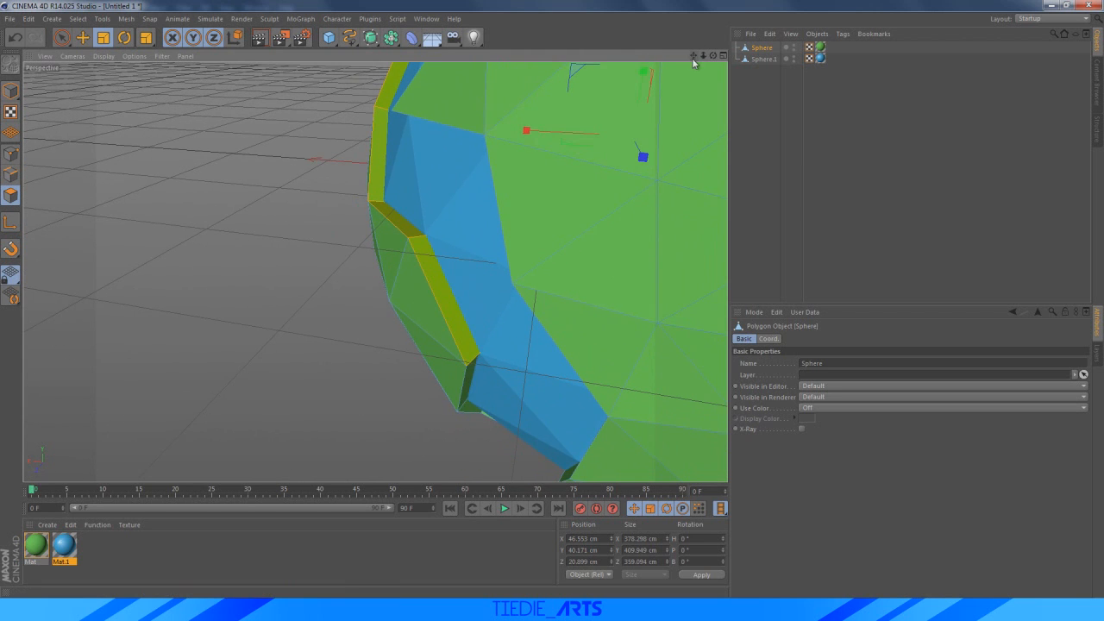
# Add the channel wall polygons around the sphere's underside to the selection
pyautogui.moveTo(692, 58); pyautogui.dragTo(486, 259)
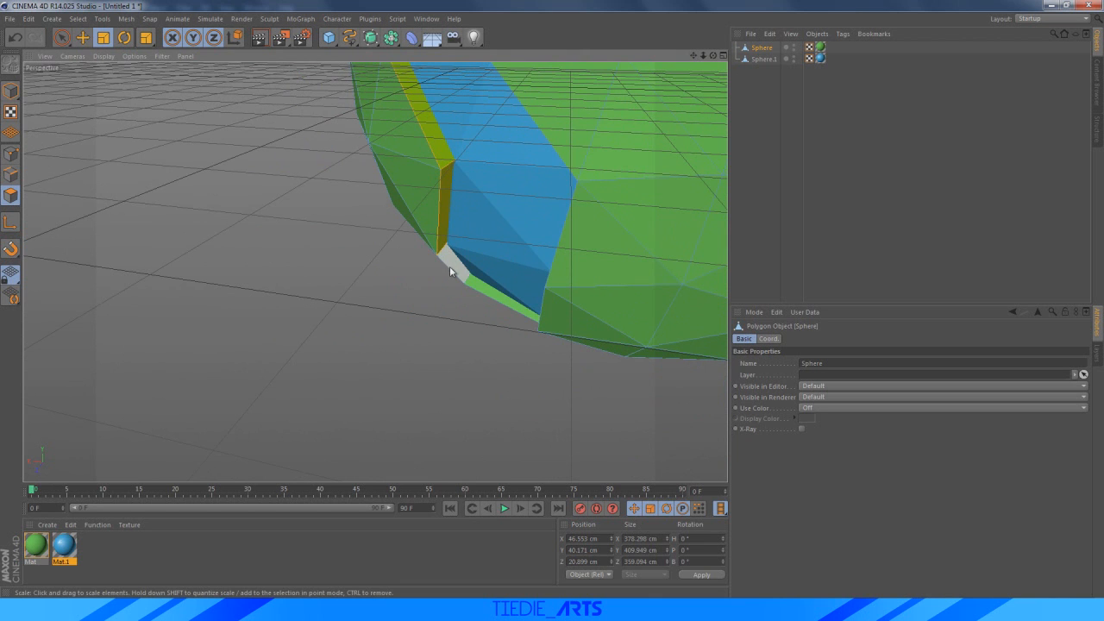
pyautogui.keyDown('shift'); pyautogui.click(449, 271); pyautogui.keyUp('shift')
pyautogui.moveTo(707, 59); pyautogui.dragTo(662, 292)
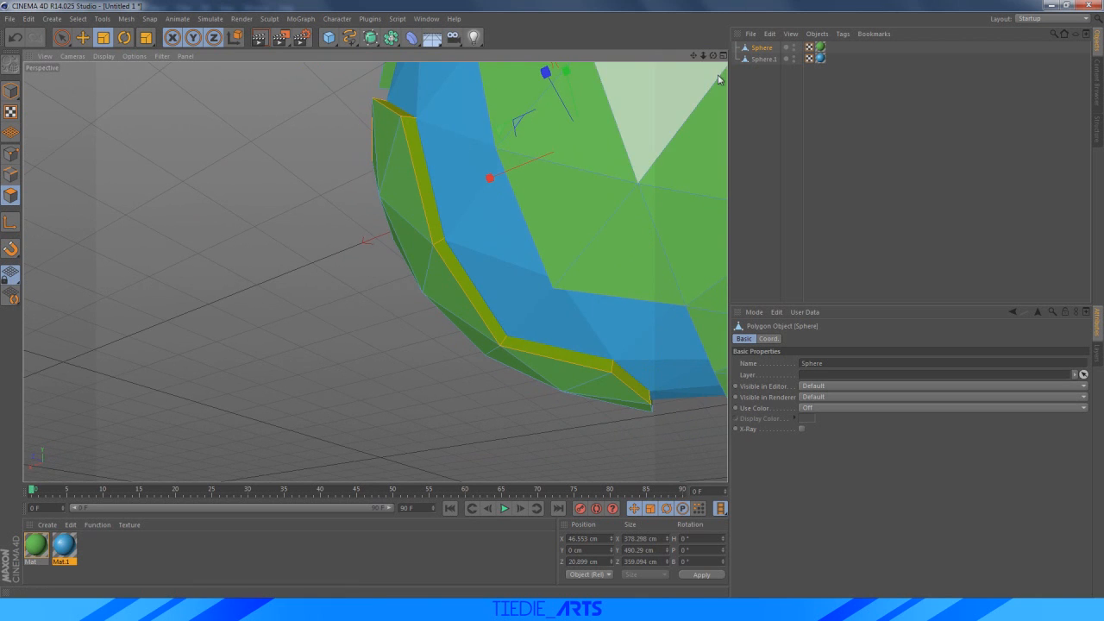
pyautogui.moveTo(713, 56); pyautogui.dragTo(511, 326)
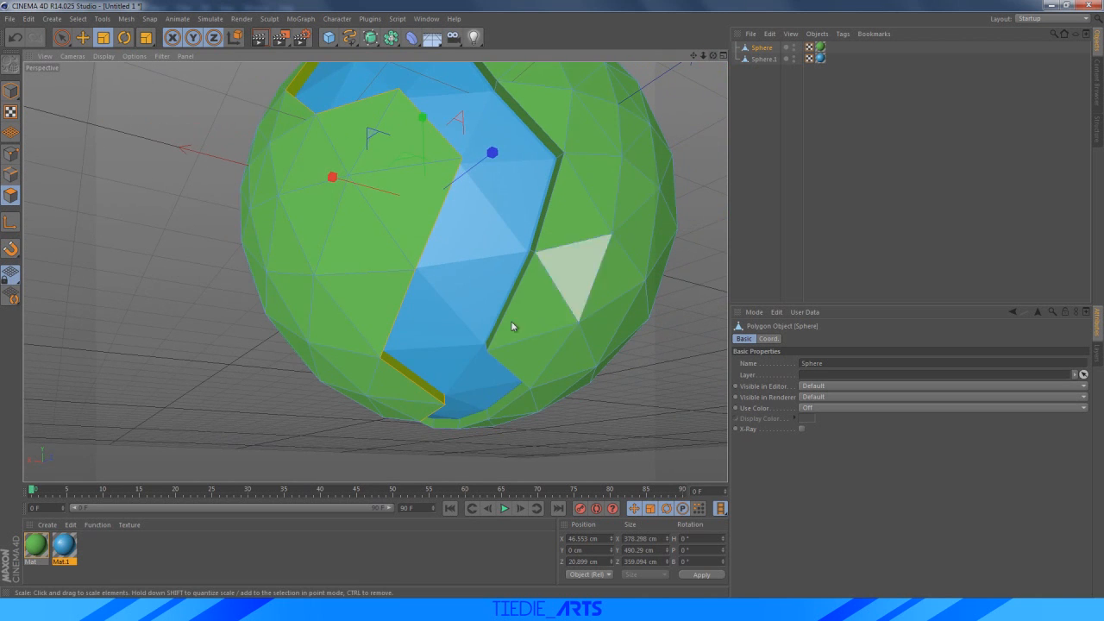
pyautogui.keyDown('shift'); pyautogui.click(437, 426); pyautogui.keyUp('shift')
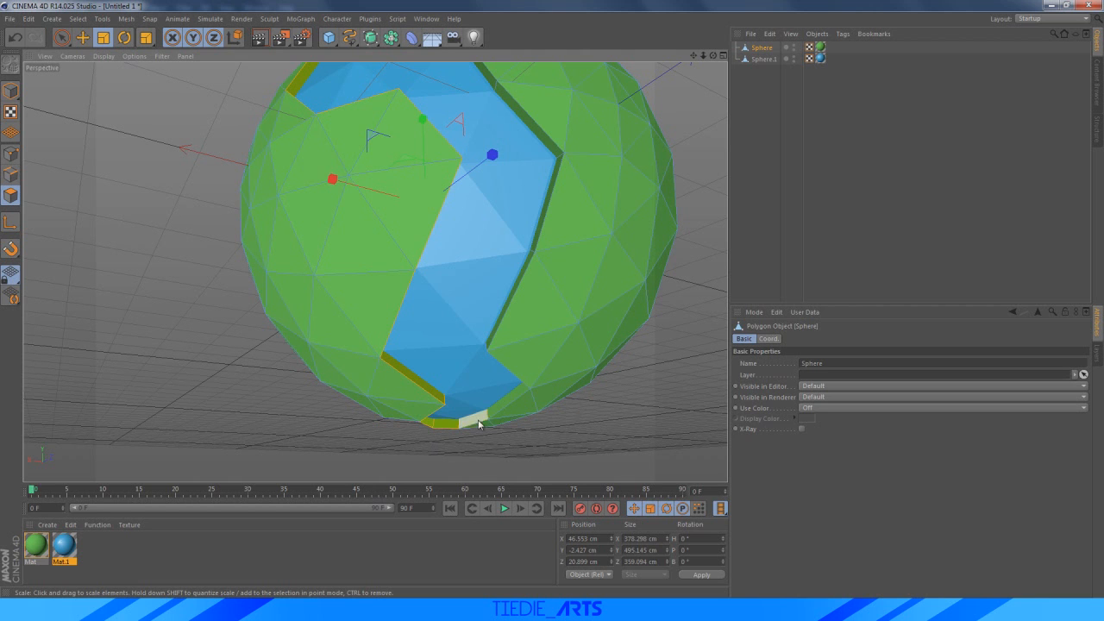
pyautogui.keyDown('shift'); pyautogui.click(509, 401); pyautogui.keyUp('shift')
# Continue the wall polygon selection up the channel's bank on the far side of the sphere
pyautogui.moveTo(720, 56); pyautogui.dragTo(653, 143)
pyautogui.moveTo(720, 56); pyautogui.dragTo(663, 130)
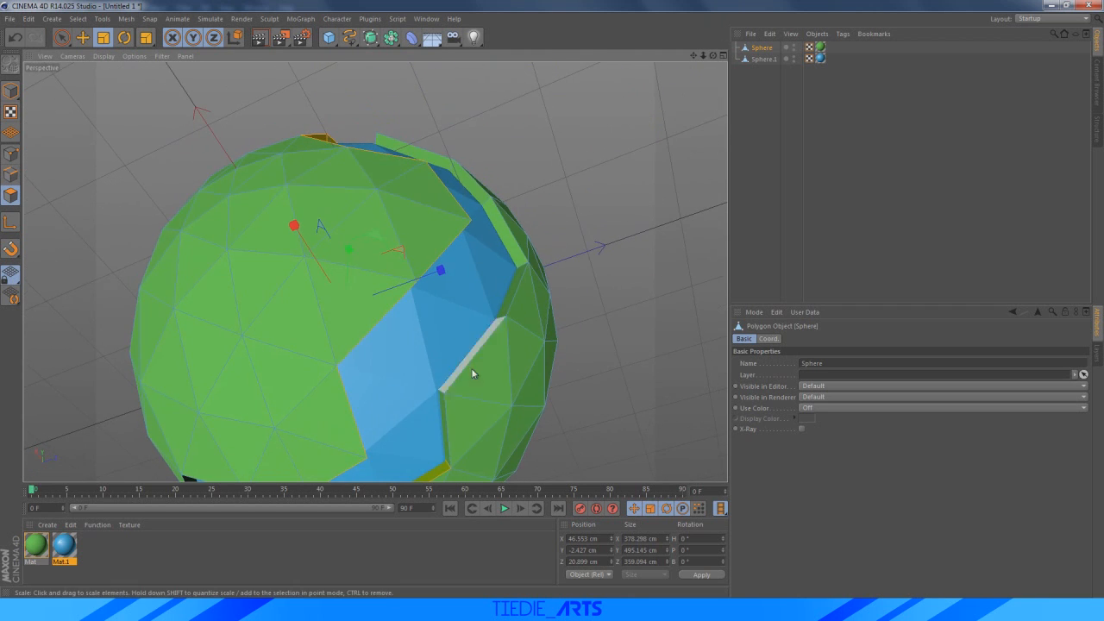
pyautogui.keyDown('shift'); pyautogui.click(498, 317); pyautogui.keyUp('shift')
pyautogui.keyDown('shift'); pyautogui.click(506, 304); pyautogui.keyUp('shift')
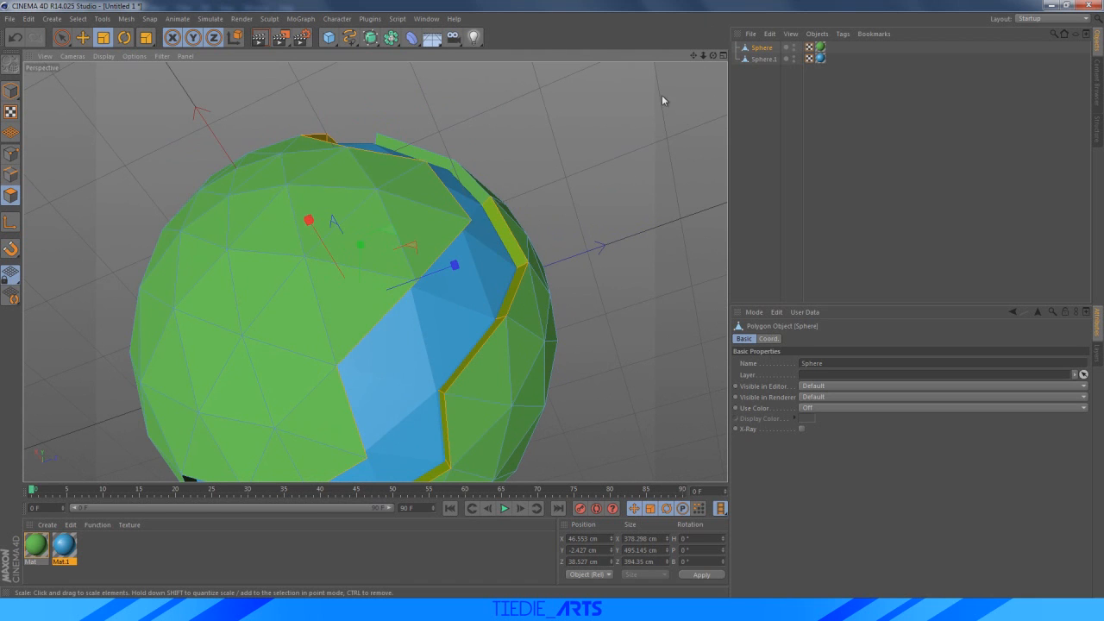
pyautogui.moveTo(712, 56); pyautogui.dragTo(712, 127)
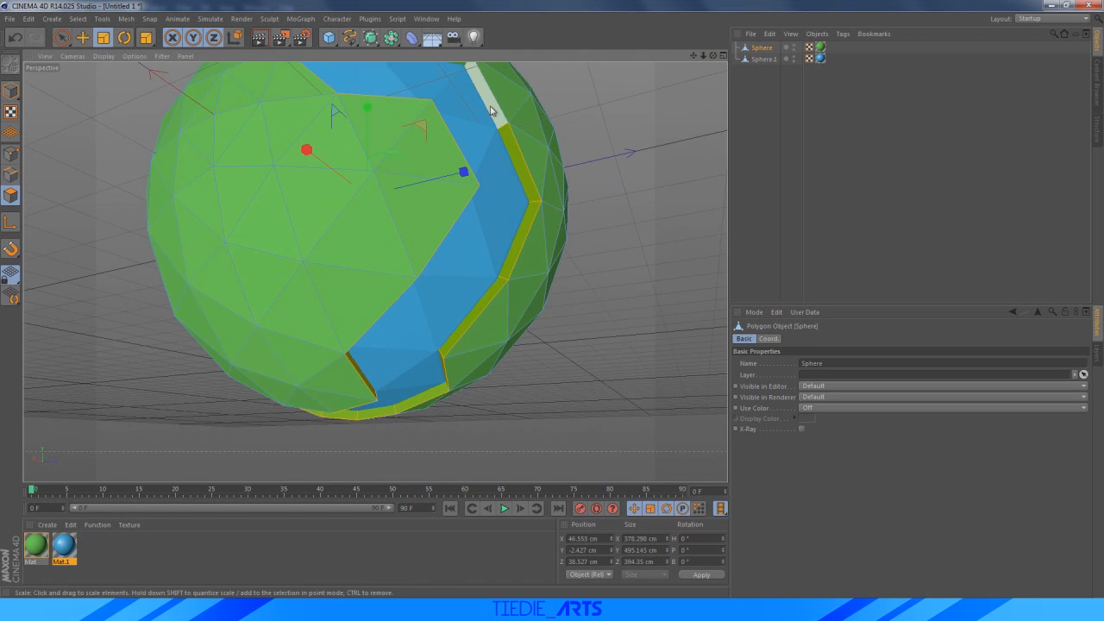
pyautogui.moveTo(693, 56); pyautogui.dragTo(733, 203)
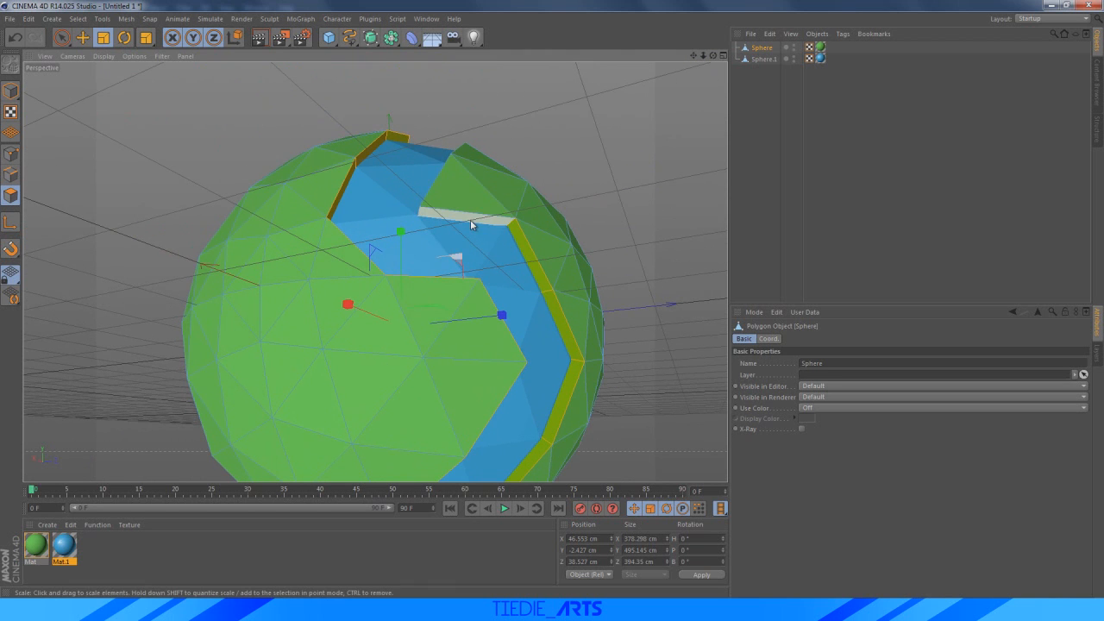
pyautogui.moveTo(694, 56); pyautogui.dragTo(733, 120)
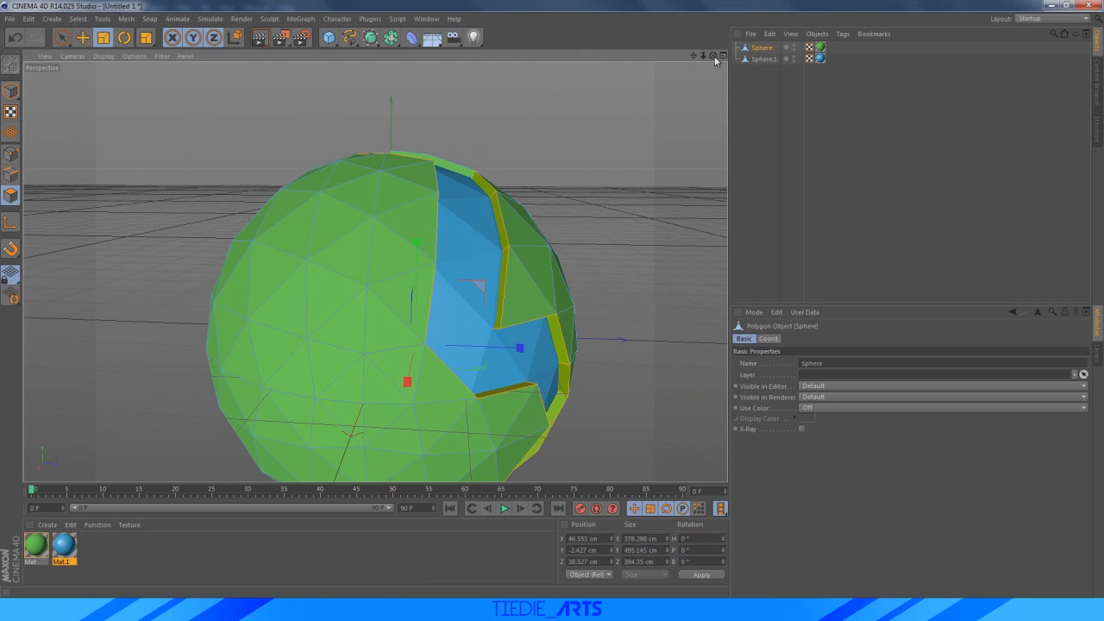
# Complete the wall selection over the sphere's top so that it follows the whole river channel
pyautogui.moveTo(714, 57); pyautogui.dragTo(671, 122)
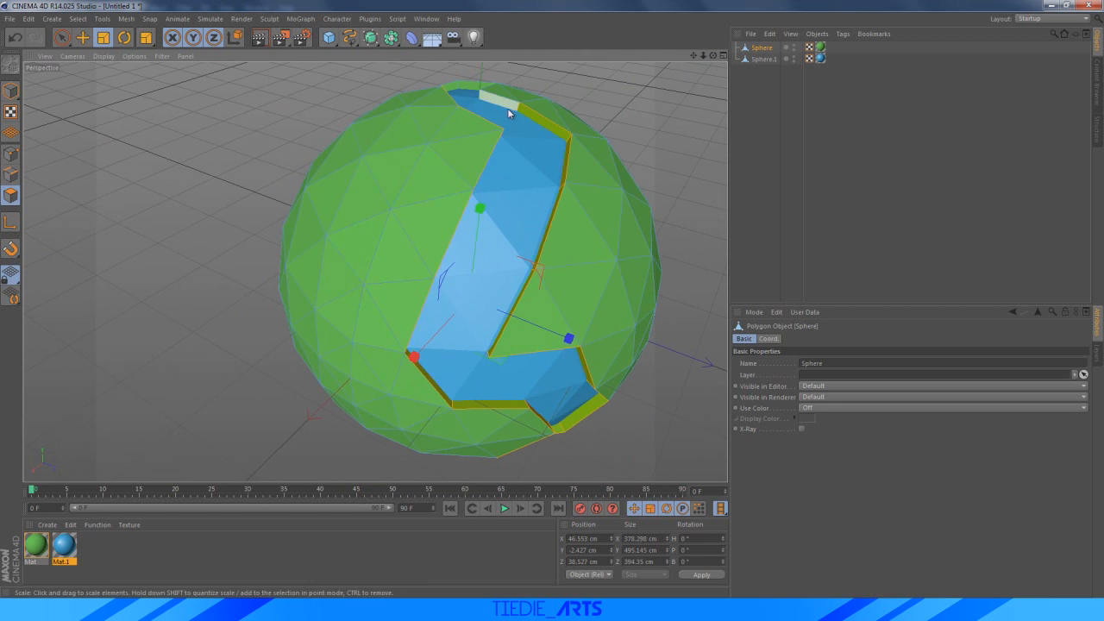
pyautogui.moveTo(713, 56); pyautogui.dragTo(841, 139)
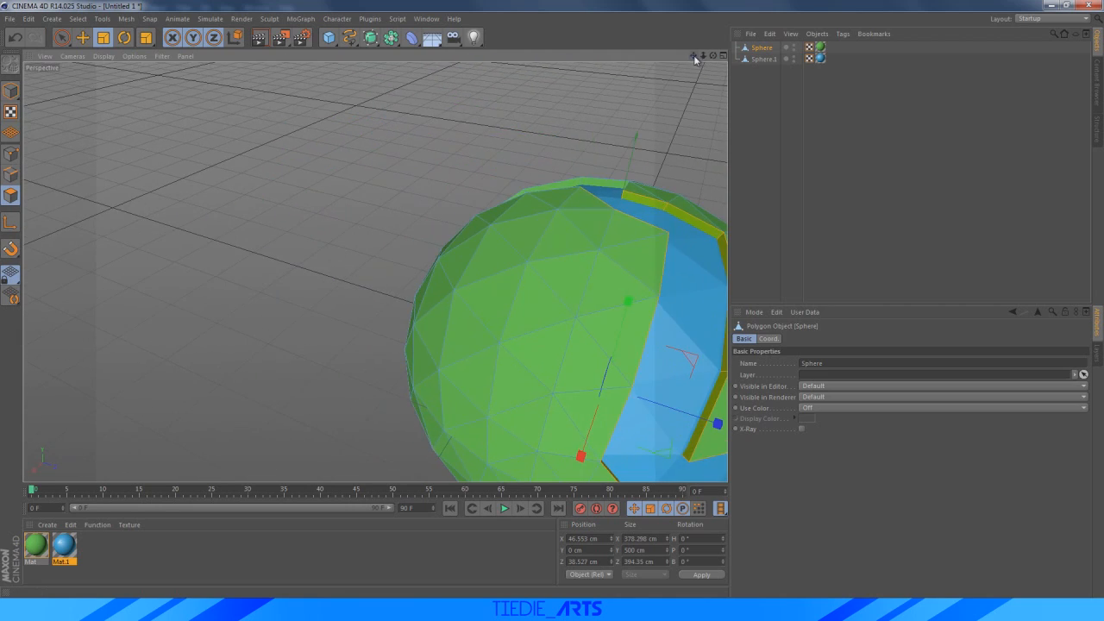
pyautogui.moveTo(714, 57); pyautogui.dragTo(485, 116)
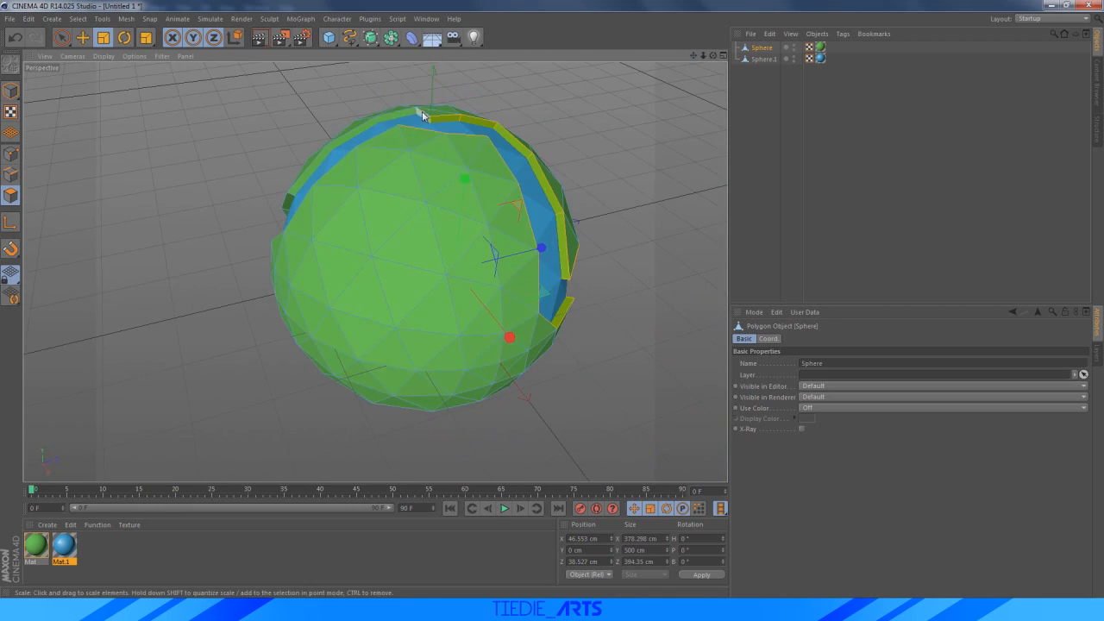
pyautogui.moveTo(713, 57); pyautogui.dragTo(592, 42)
pyautogui.moveTo(375, 273)
pyautogui.keyDown('alt'); pyautogui.mouseDown(button='middle')
pyautogui.moveTo(375, 208)
pyautogui.moveTo(388, 315)
pyautogui.moveTo(379, 269)
pyautogui.mouseUp(button='middle'); pyautogui.keyUp('alt')
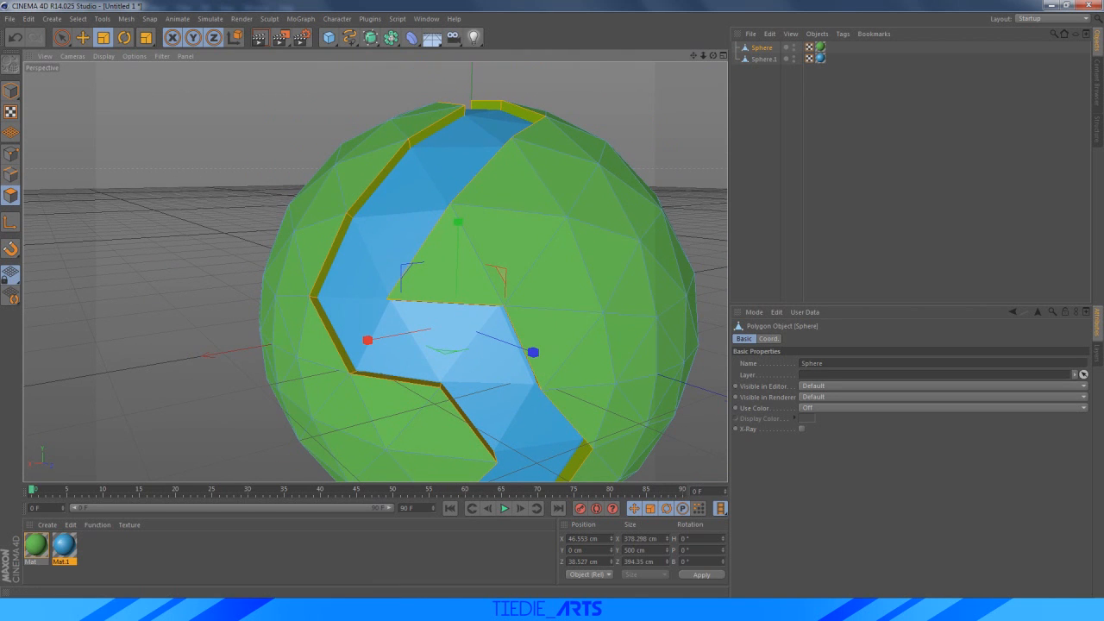
# Duplicate the green material and set the copy's color to a dark brown of RGB 91, 77, 73
pyautogui.keyDown('ctrl'); pyautogui.moveTo(44, 552); pyautogui.dragTo(120, 550); pyautogui.keyUp('ctrl')
pyautogui.doubleClick(95, 544)
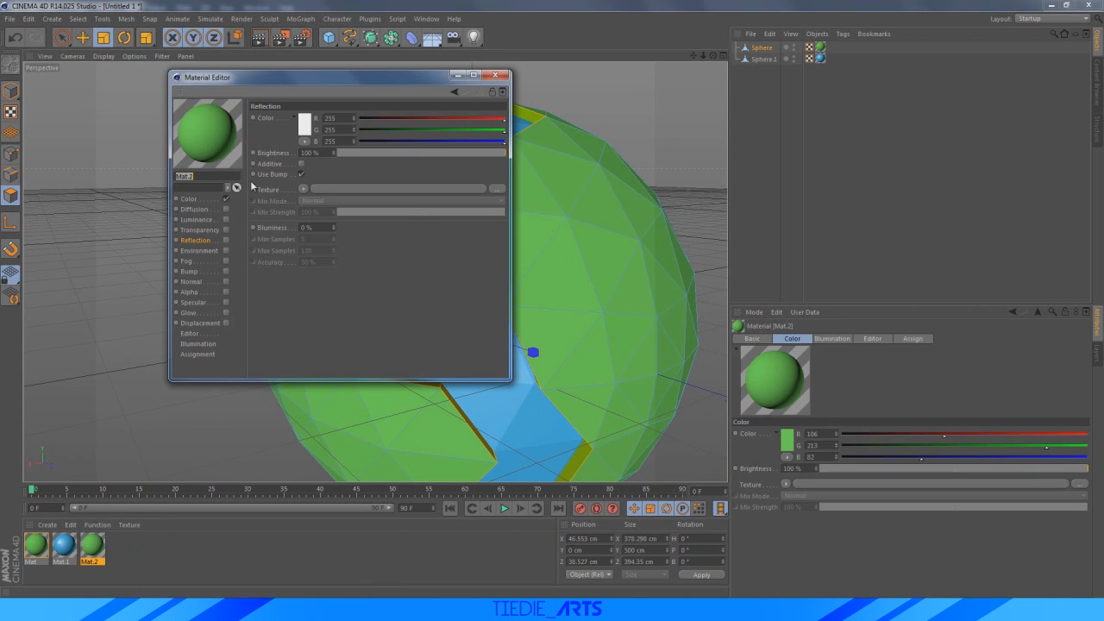
pyautogui.click(190, 199)
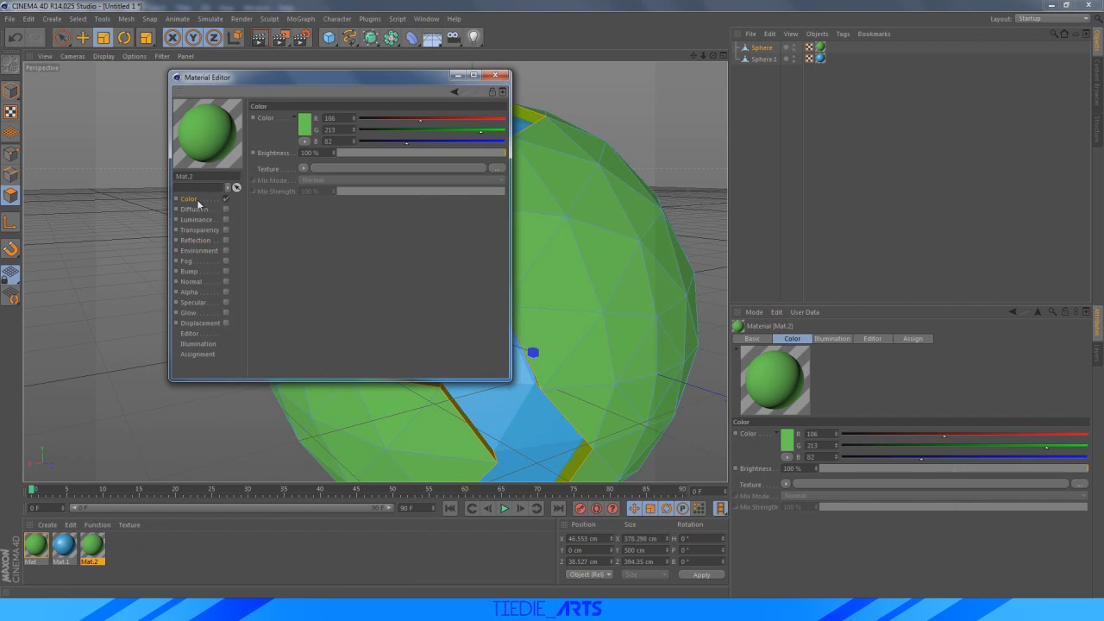
pyautogui.click(303, 127)
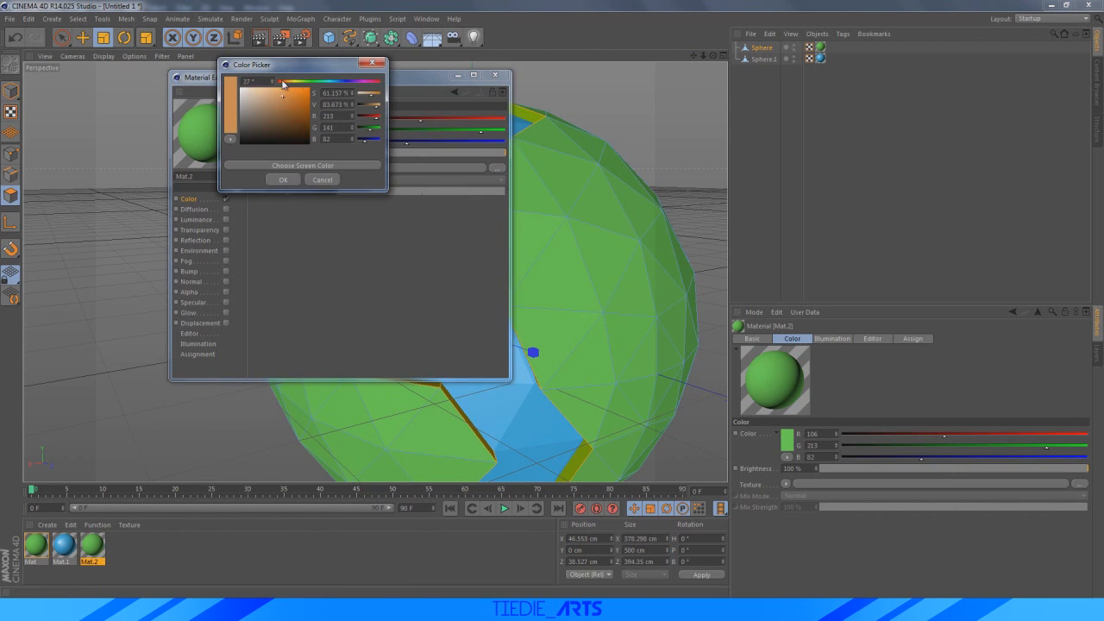
pyautogui.moveTo(282, 81); pyautogui.dragTo(282, 82)
pyautogui.moveTo(270, 134)
pyautogui.mouseDown()
pyautogui.moveTo(252, 140)
pyautogui.moveTo(260, 121)
pyautogui.mouseUp()
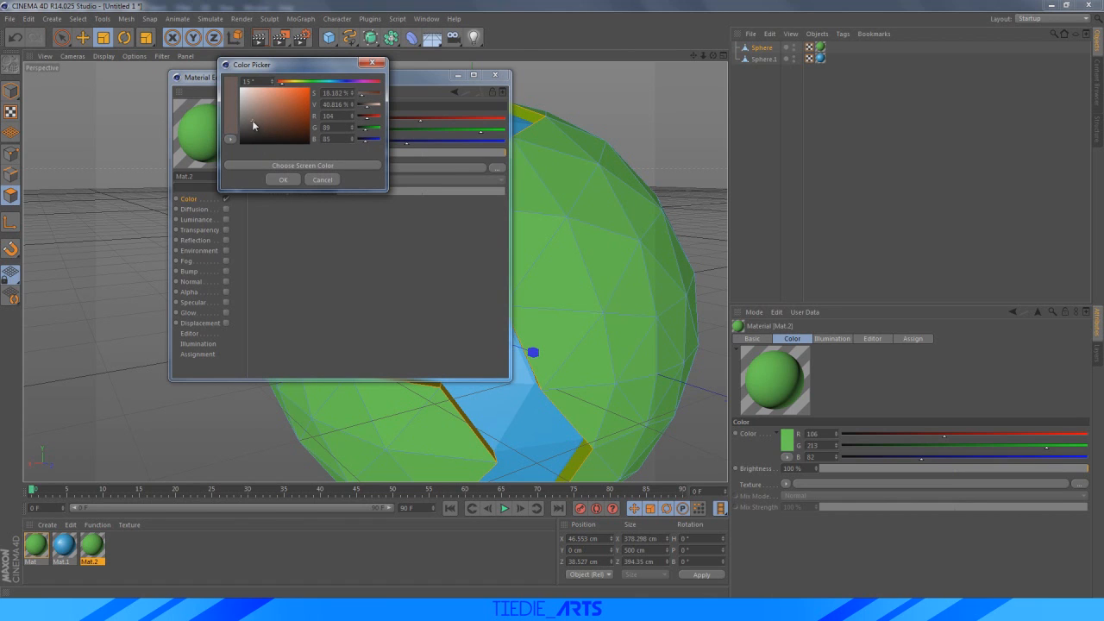
pyautogui.click(282, 179)
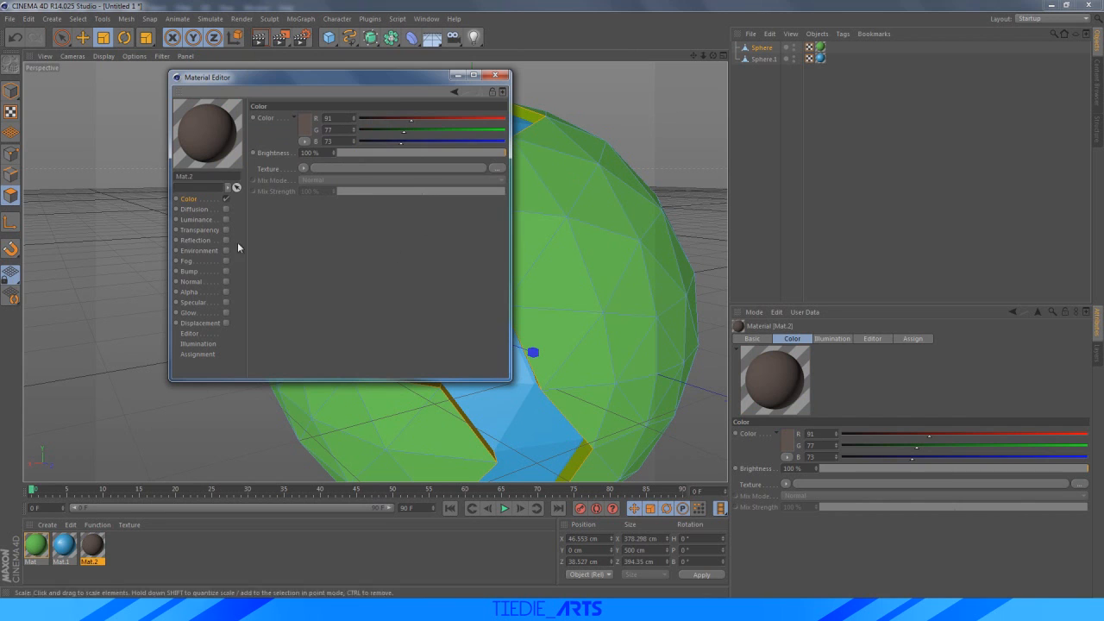
pyautogui.click(495, 76)
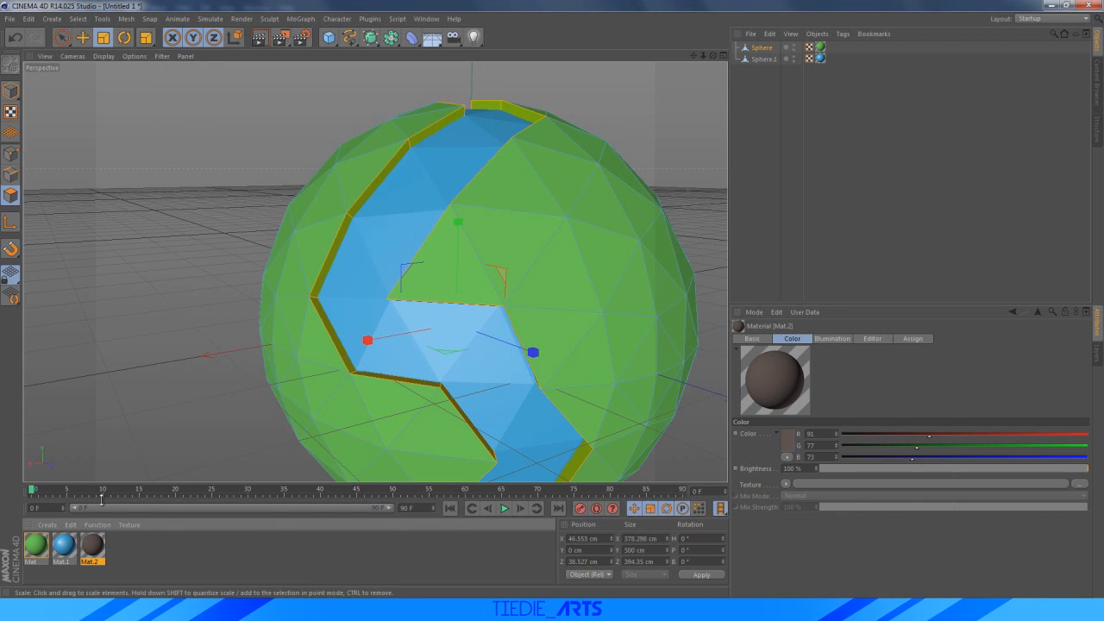
# Apply the dark brown material to the selected channel walls, render a preview of the view, and deselect the sphere
pyautogui.moveTo(389, 165); pyautogui.dragTo(390, 168)
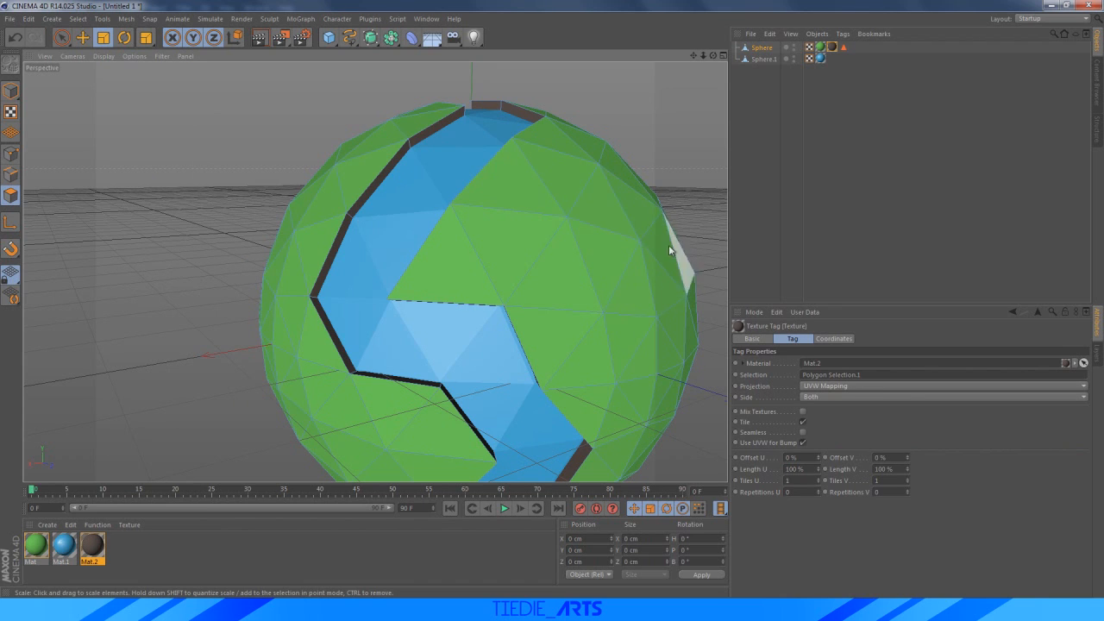
pyautogui.click(260, 38)
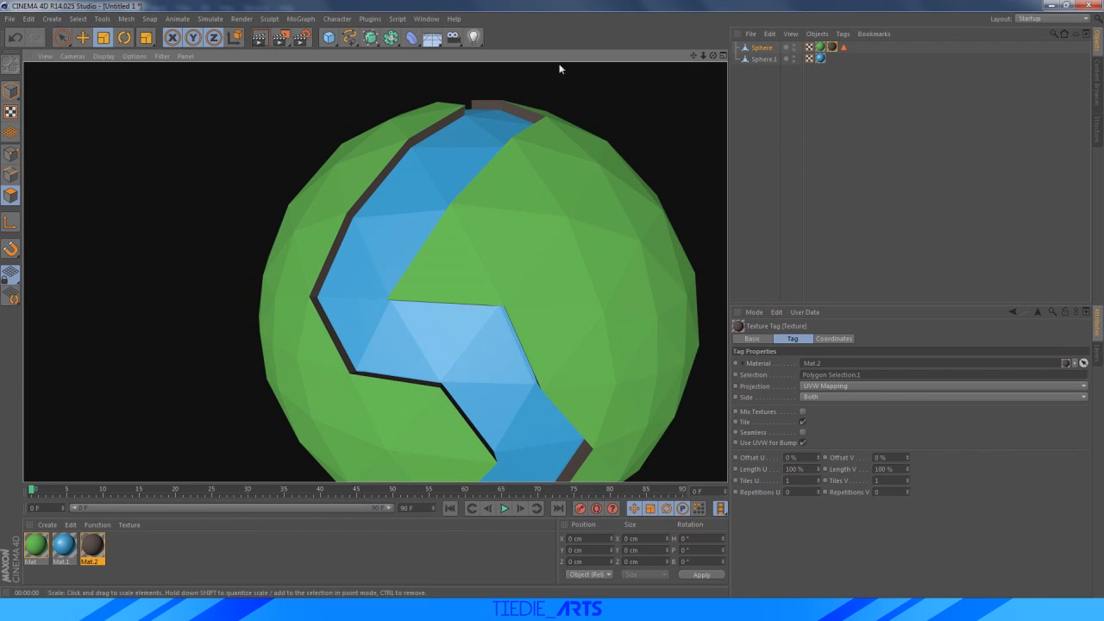
pyautogui.click(775, 151)
pyautogui.moveTo(714, 56); pyautogui.dragTo(675, 57)
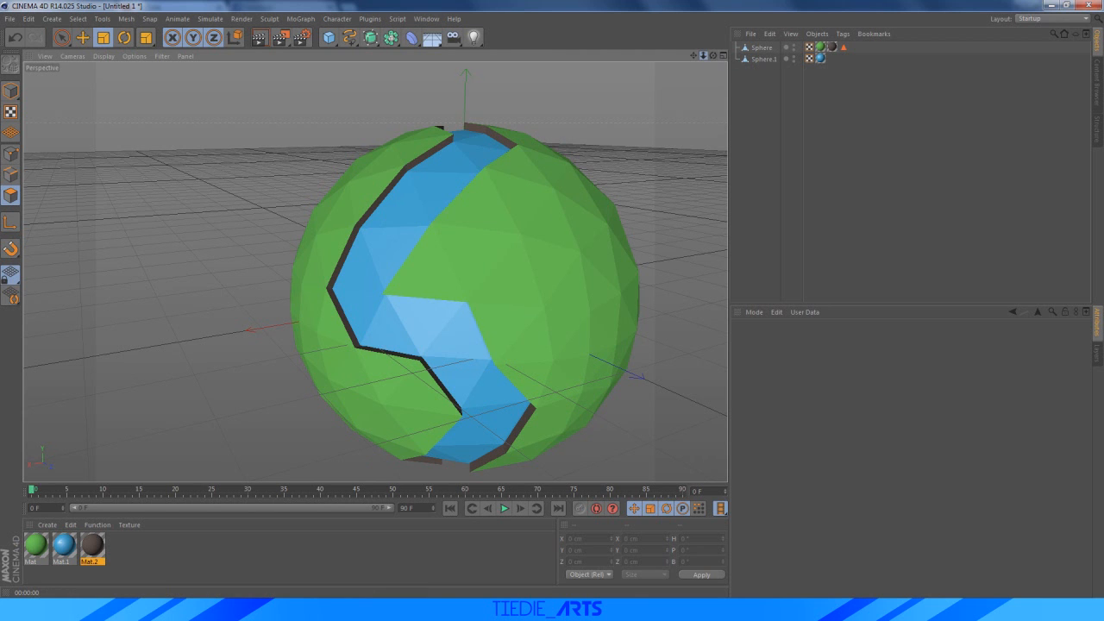
pyautogui.moveTo(702, 55)
pyautogui.mouseDown()
pyautogui.moveTo(692, 57)
pyautogui.moveTo(714, 58)
pyautogui.mouseUp()
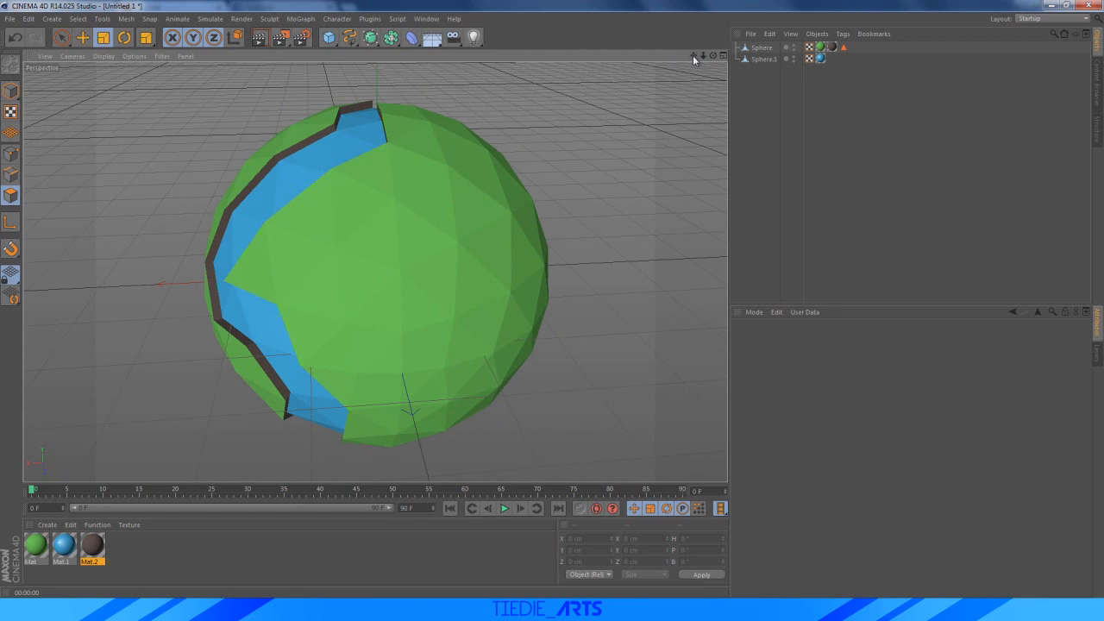
# Frame the whole globe with the river facing forward and add a camera from that view
pyautogui.click(751, 49)
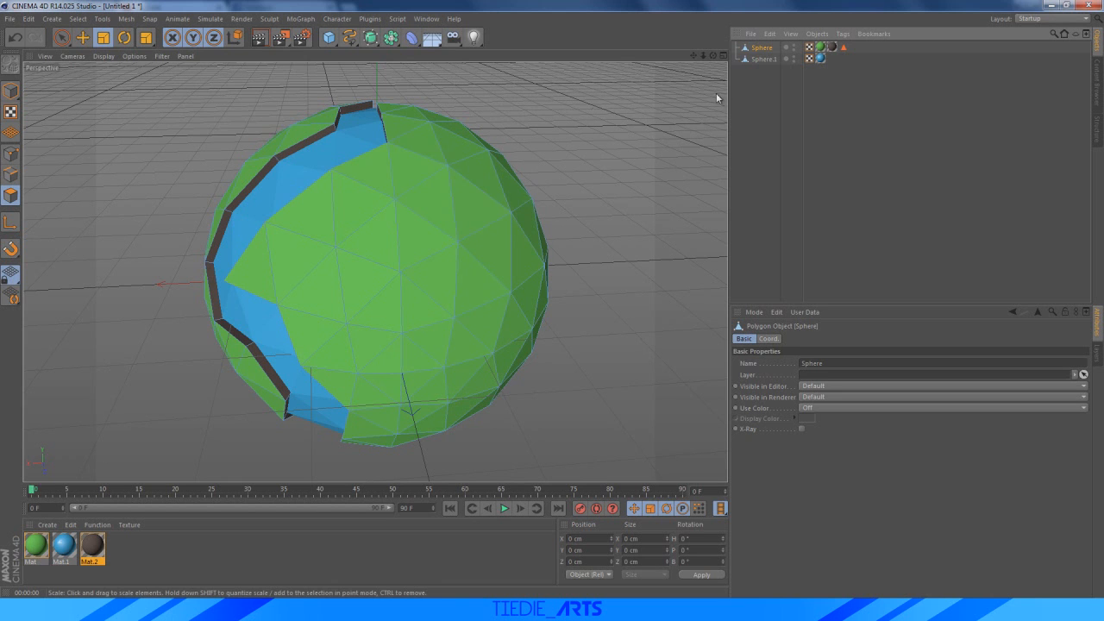
pyautogui.moveTo(713, 55); pyautogui.dragTo(693, 57)
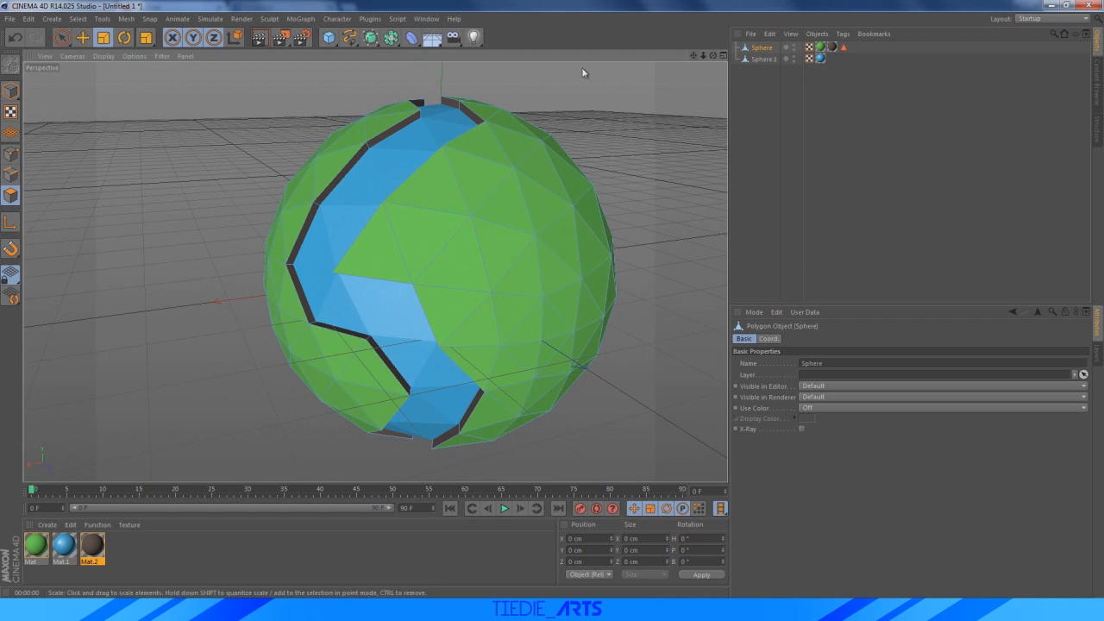
pyautogui.click(453, 37)
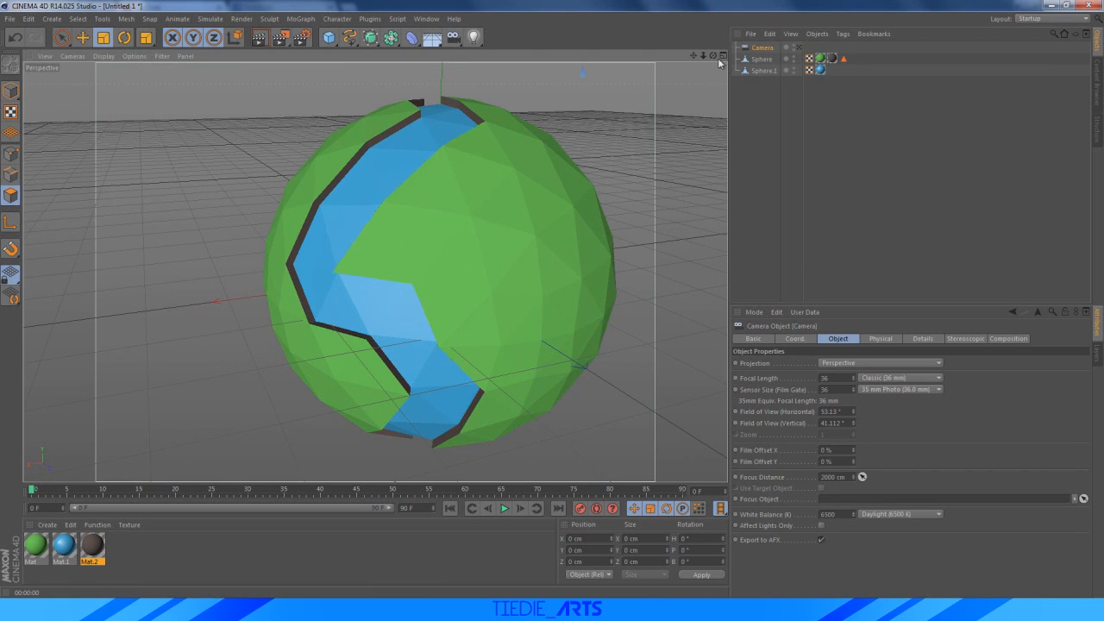
pyautogui.moveTo(715, 57); pyautogui.dragTo(694, 56)
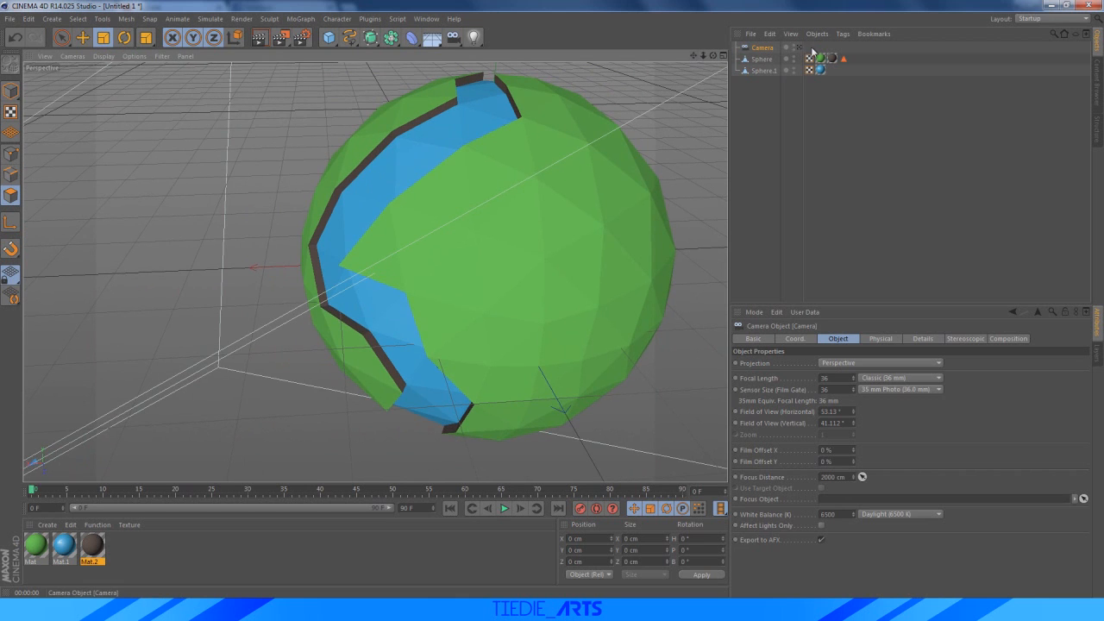
# Through the camera view, select a hexagonal patch of six polygons on the land sphere's upper side, away from the river
pyautogui.click(799, 47)
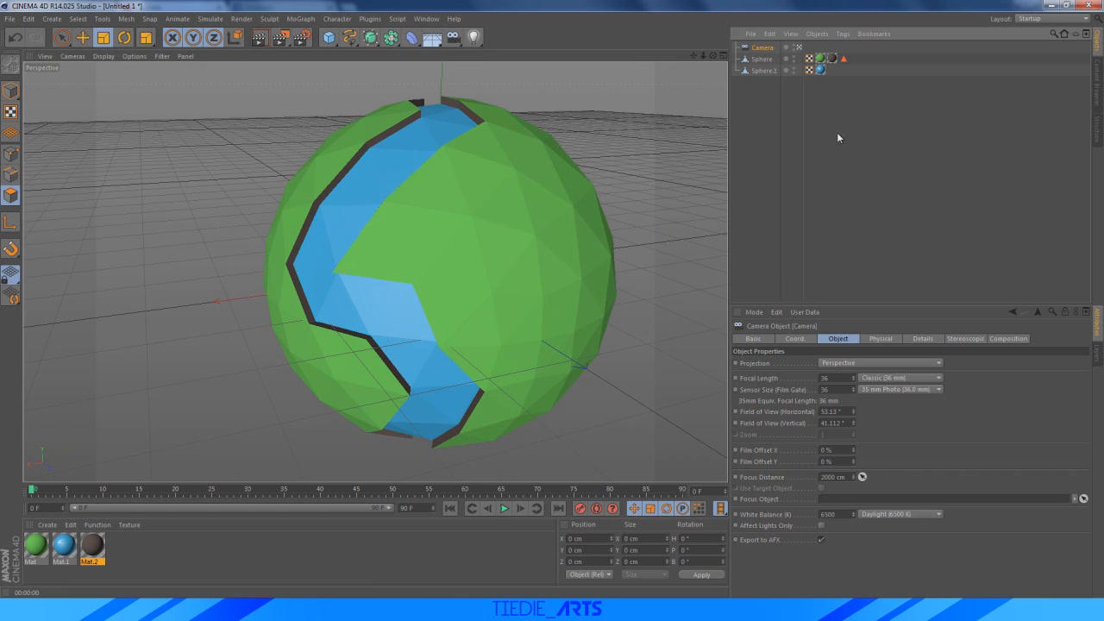
pyautogui.click(763, 60)
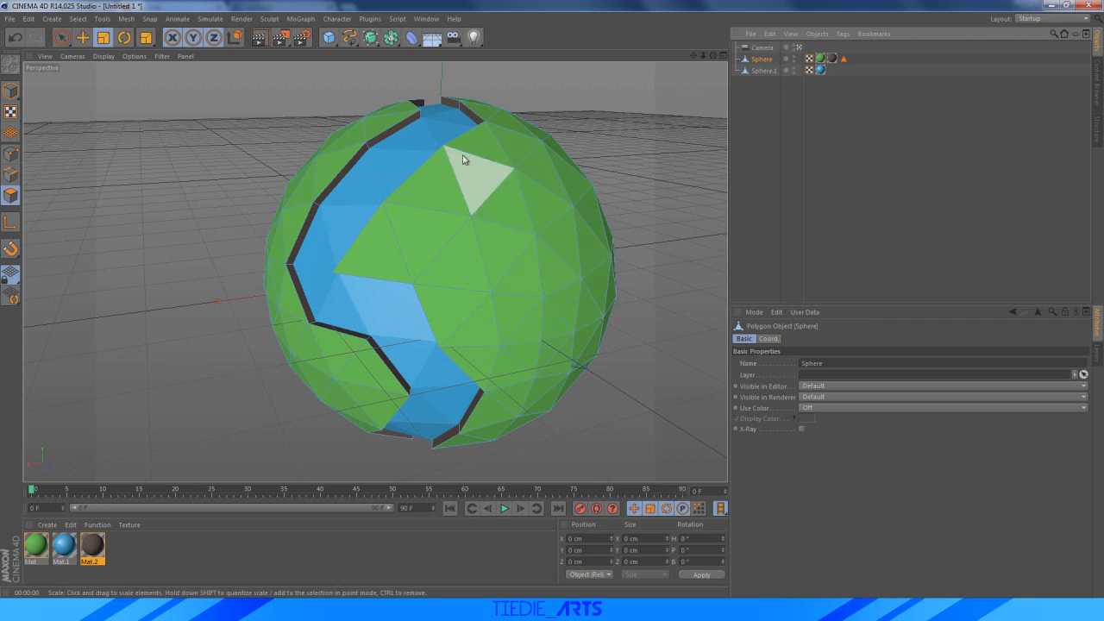
pyautogui.click(552, 177)
pyautogui.keyDown('shift'); pyautogui.click(572, 180); pyautogui.keyUp('shift')
pyautogui.keyDown('shift'); pyautogui.click(588, 214); pyautogui.keyUp('shift')
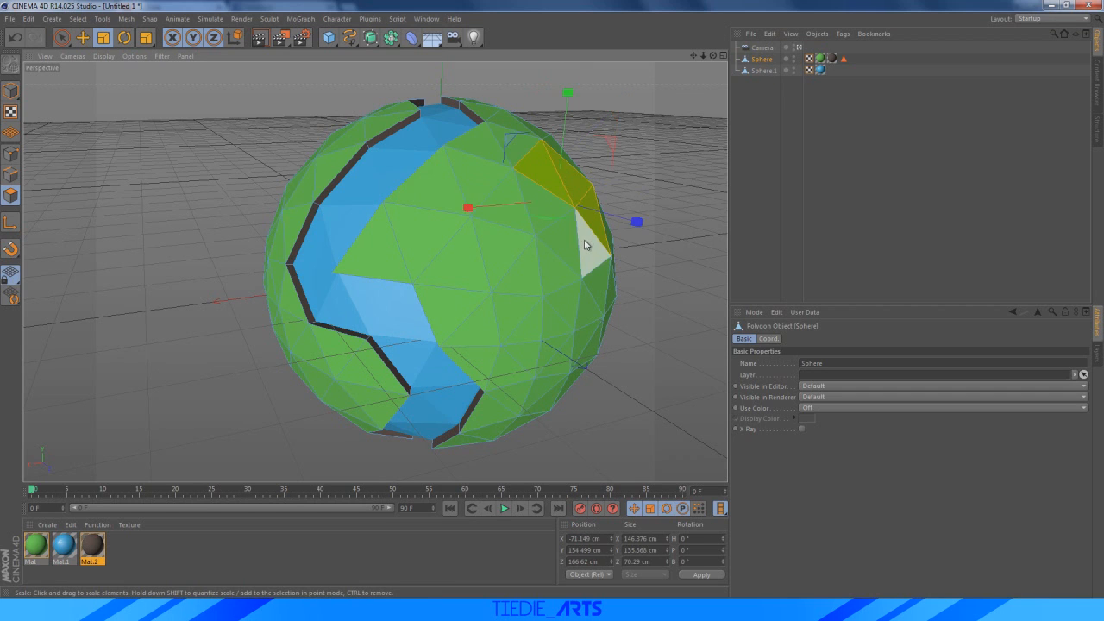
pyautogui.keyDown('shift'); pyautogui.click(583, 243); pyautogui.keyUp('shift')
pyautogui.keyDown('shift'); pyautogui.click(565, 242); pyautogui.keyUp('shift')
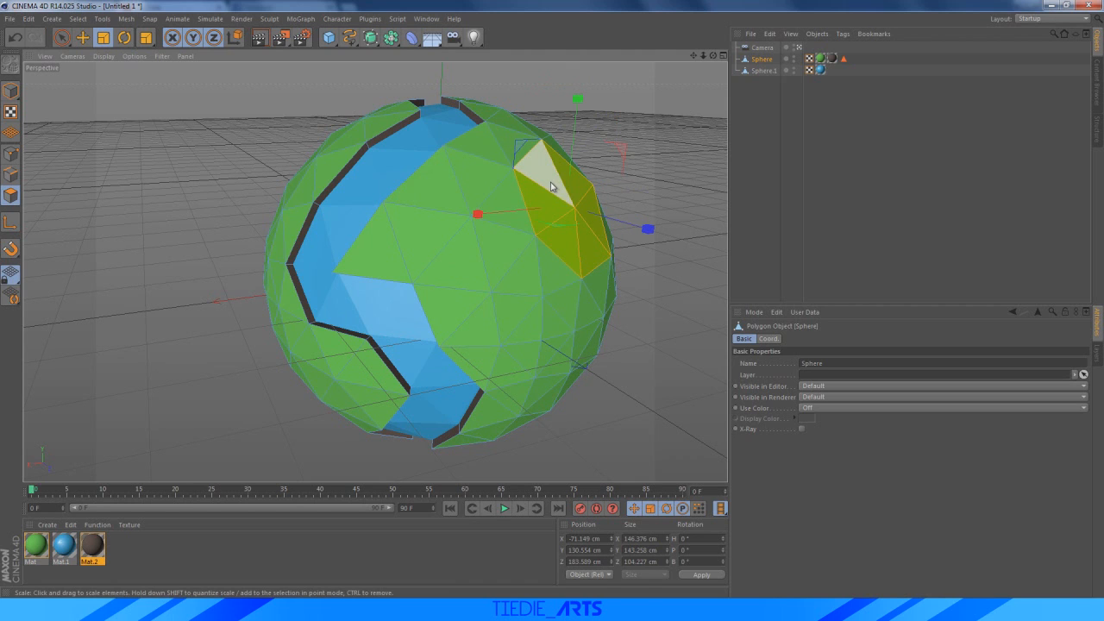
pyautogui.rightClick(551, 187)
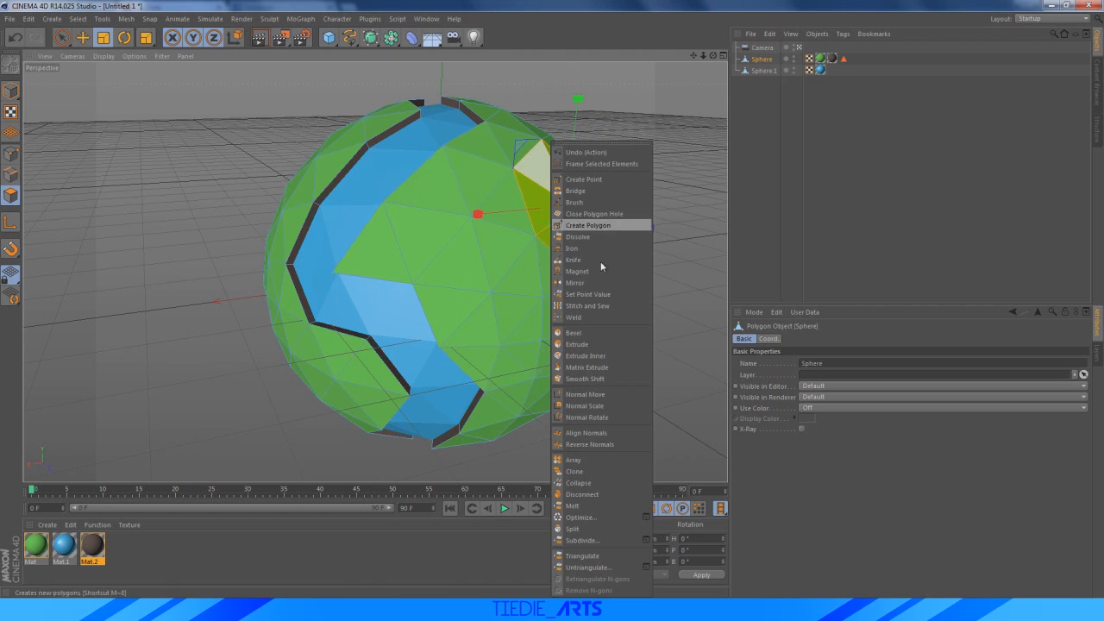
pyautogui.click(534, 167)
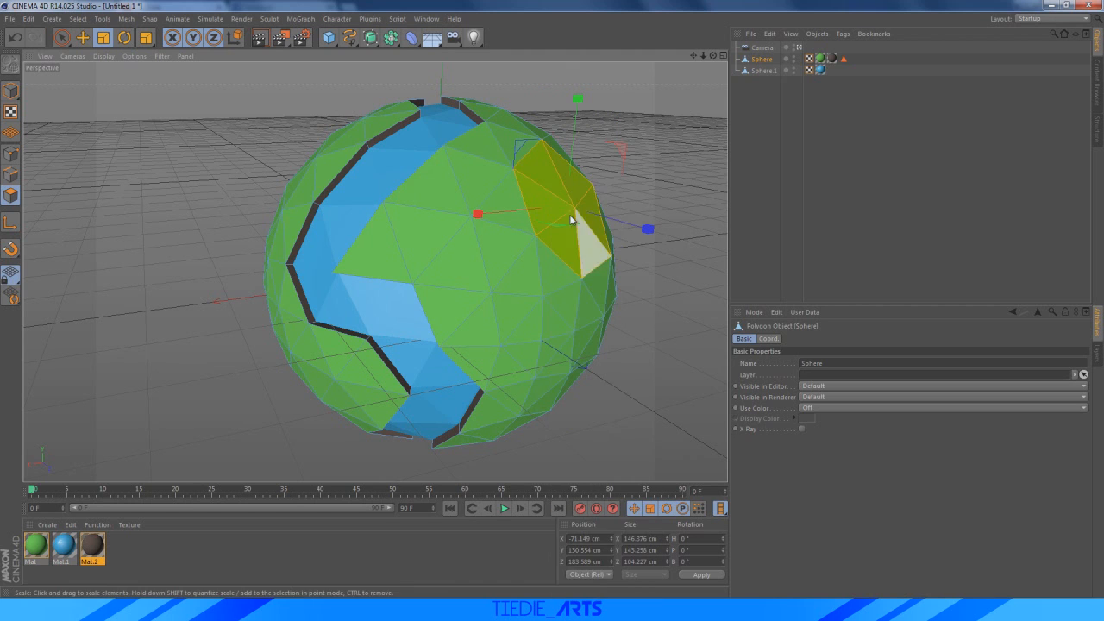
pyautogui.click(84, 39)
pyautogui.moveTo(577, 153); pyautogui.dragTo(579, 140)
pyautogui.moveTo(641, 215); pyautogui.dragTo(653, 217)
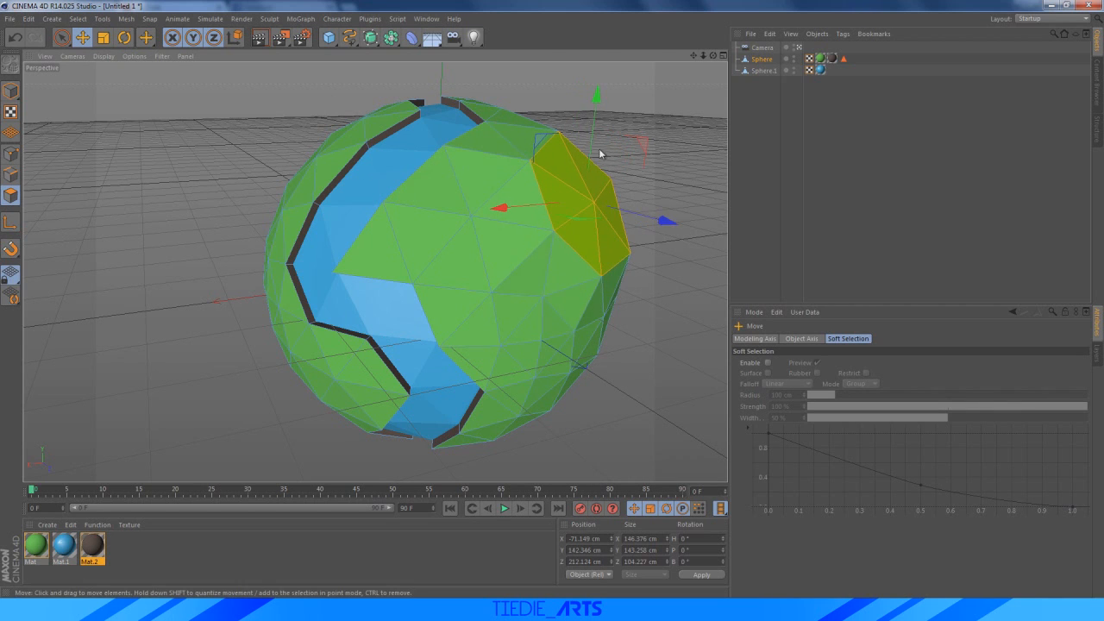
pyautogui.hotkey('ctrl', 'z')
pyautogui.hotkey('ctrl', 'z')
# Extrude the selected hexagonal patch outward by 60 cm
pyautogui.rightClick(553, 206)
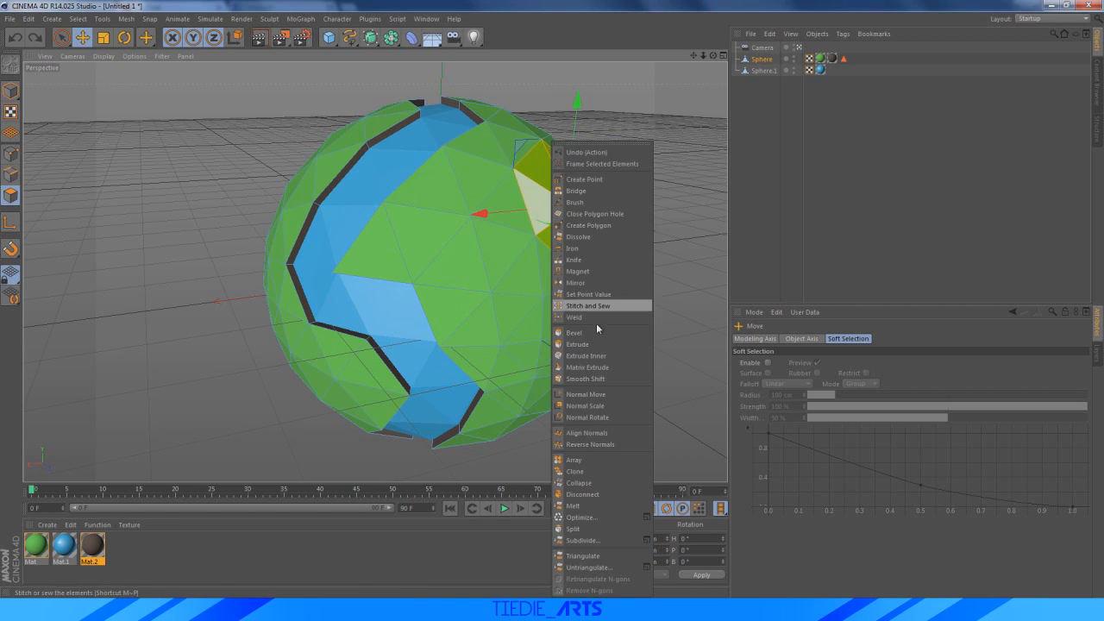
pyautogui.click(583, 344)
pyautogui.moveTo(569, 216); pyautogui.dragTo(634, 205)
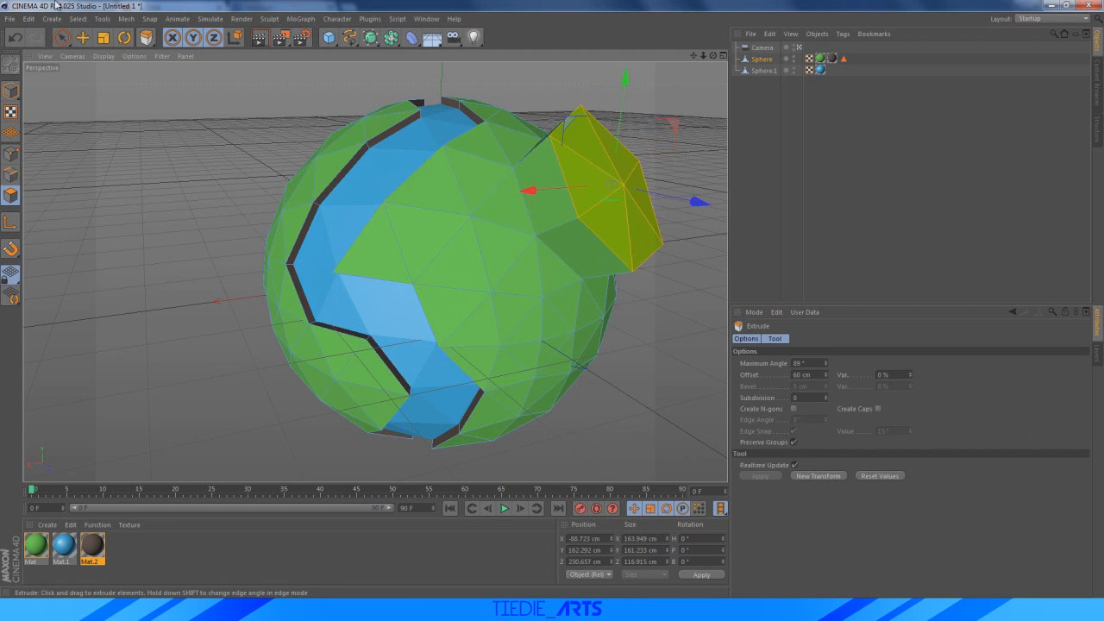
# Scale the extruded hexagonal face down to about 63 × 55 × 36 cm so the block tapers into a mountain
pyautogui.click(104, 39)
pyautogui.click(799, 48)
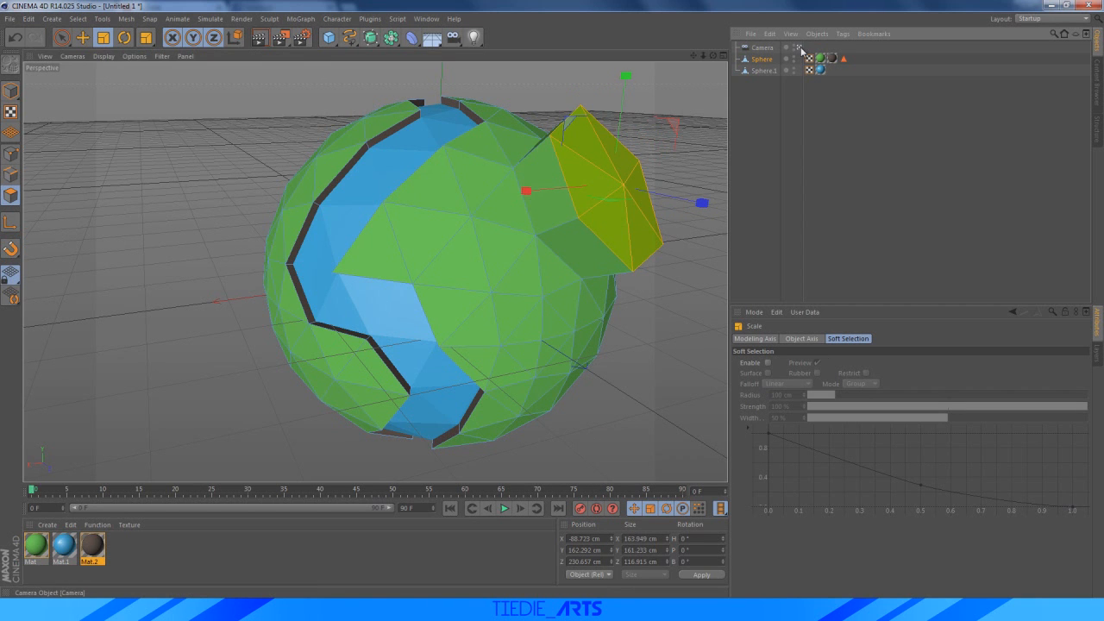
pyautogui.moveTo(692, 56); pyautogui.dragTo(638, 97)
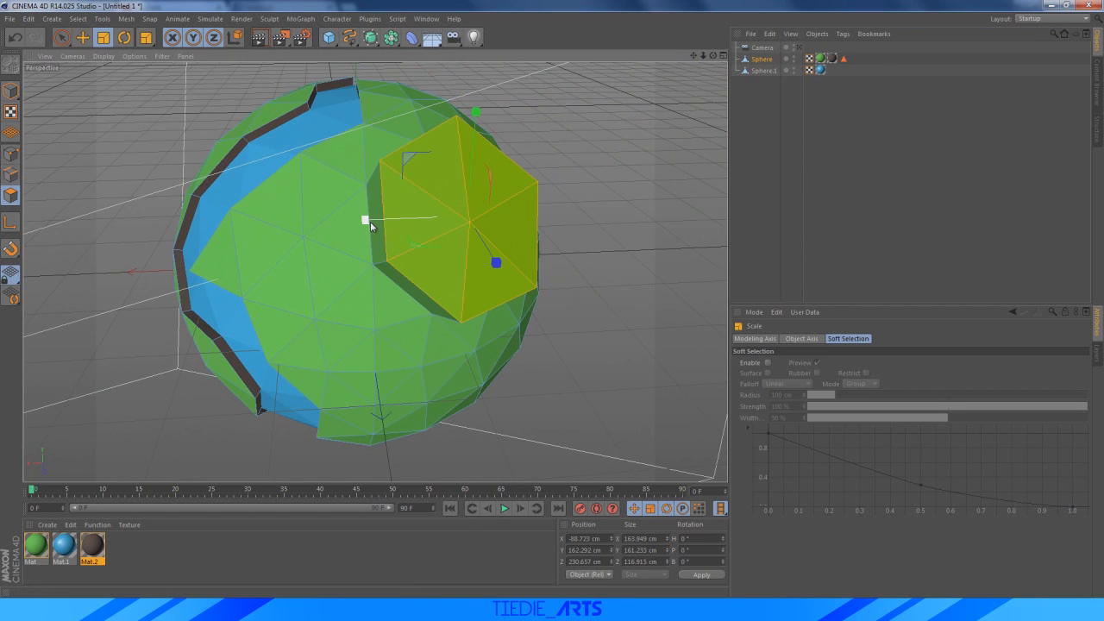
pyautogui.moveTo(365, 219); pyautogui.dragTo(410, 218)
pyautogui.moveTo(475, 114); pyautogui.dragTo(484, 259)
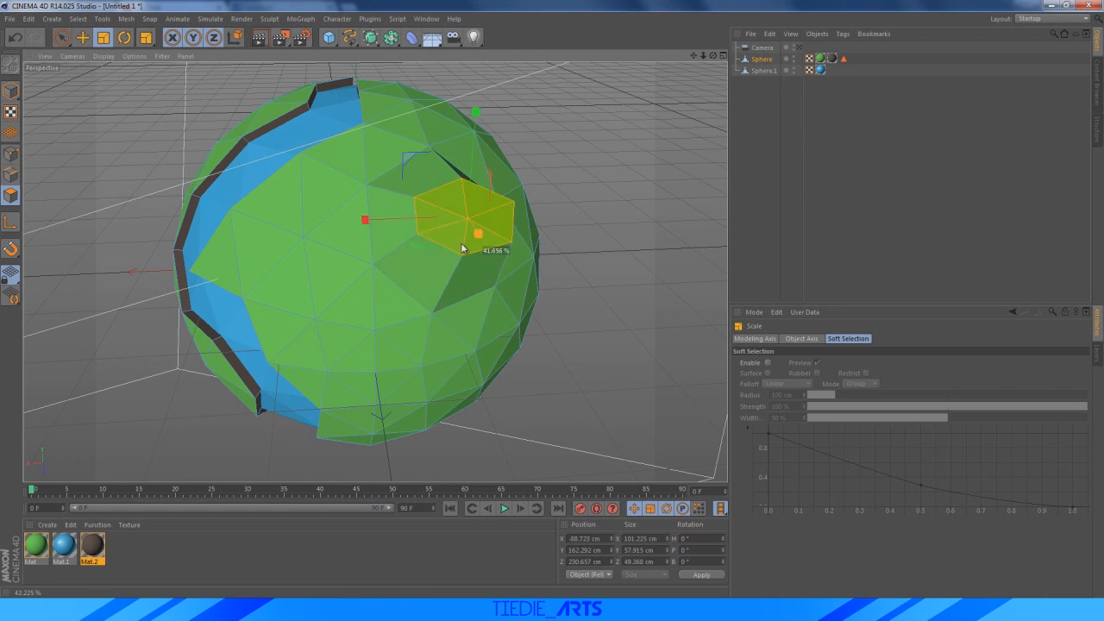
pyautogui.moveTo(367, 217); pyautogui.dragTo(407, 223)
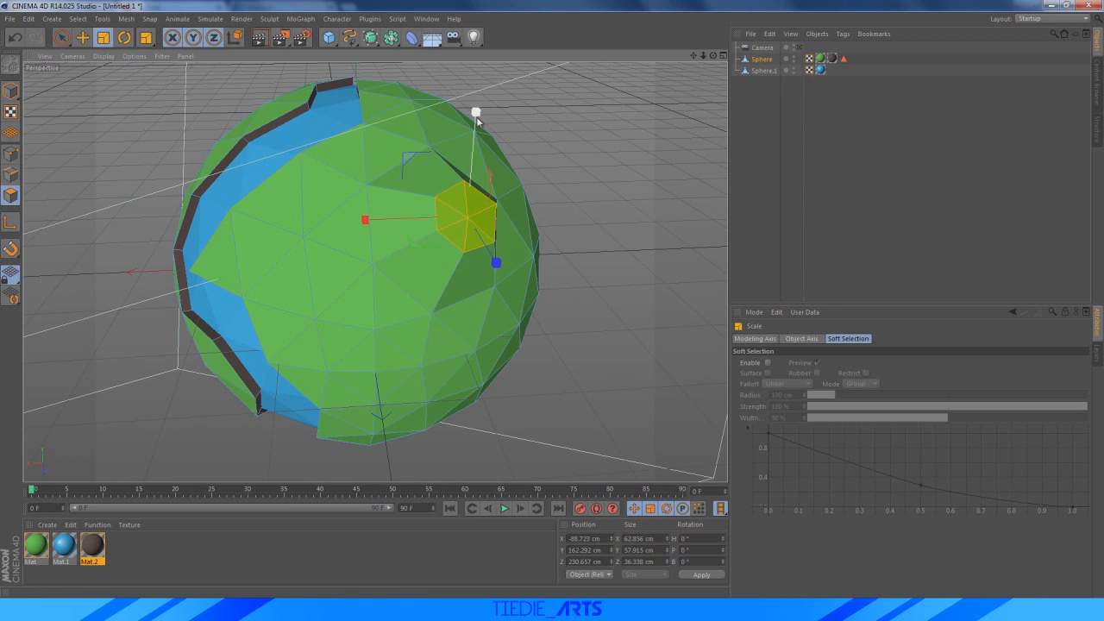
pyautogui.keyDown('alt'); pyautogui.moveTo(477, 130); pyautogui.dragTo(532, 176); pyautogui.keyUp('alt')
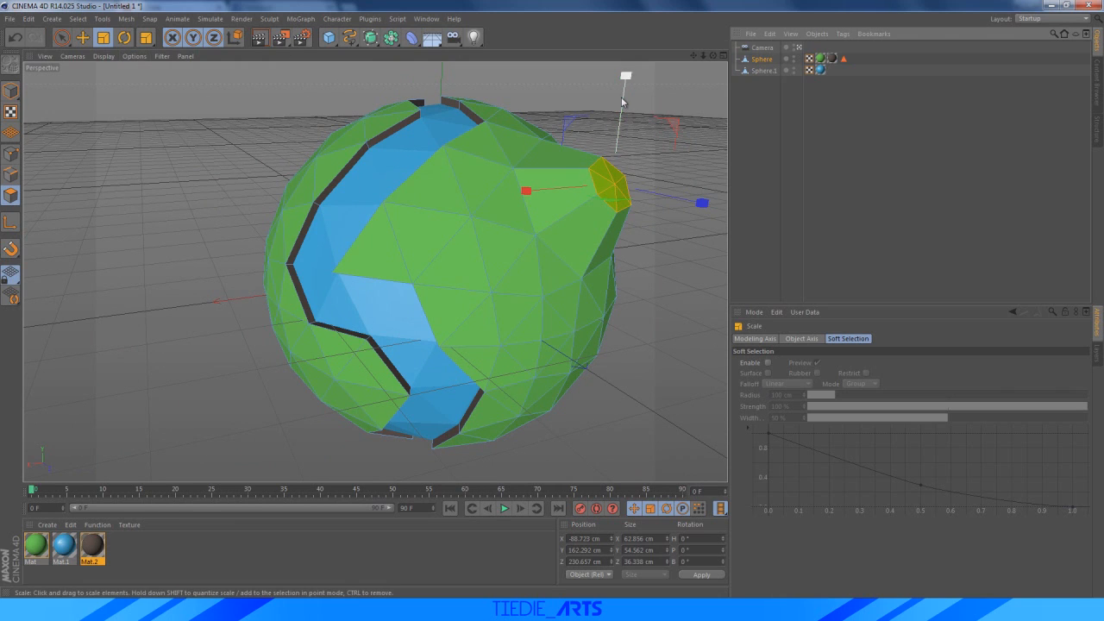
# Shrink the mountain's tip further along each axis to about 58 × 45 × 30 cm, judging it through the camera
pyautogui.moveTo(622, 96); pyautogui.dragTo(623, 113)
pyautogui.moveTo(526, 192); pyautogui.dragTo(539, 192)
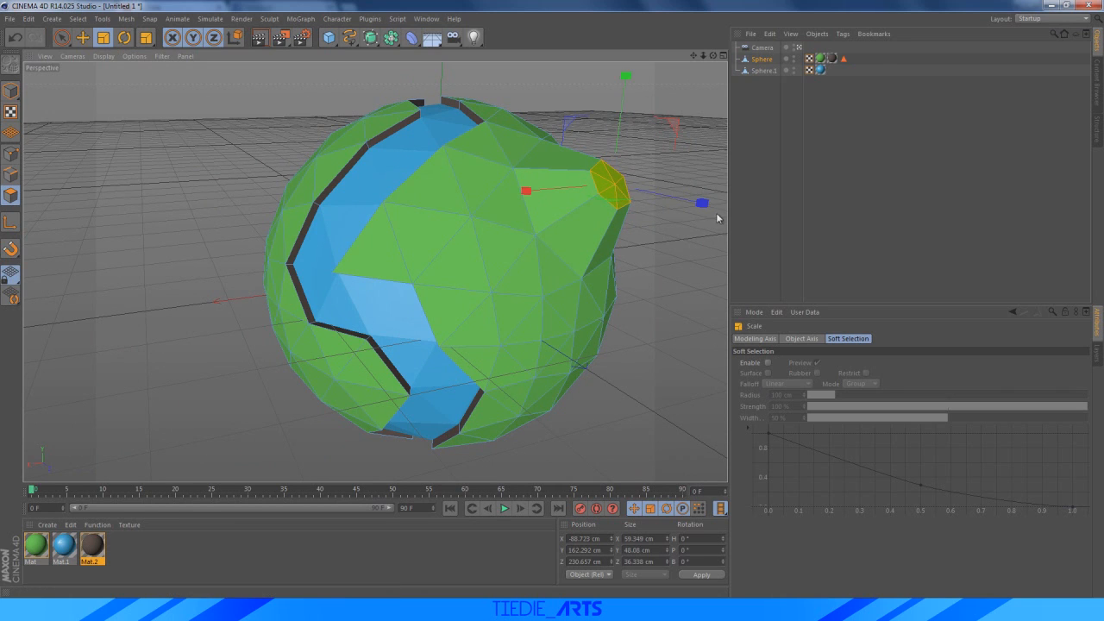
pyautogui.moveTo(700, 209); pyautogui.dragTo(690, 207)
pyautogui.moveTo(623, 105); pyautogui.dragTo(623, 111)
pyautogui.moveTo(526, 191); pyautogui.dragTo(532, 192)
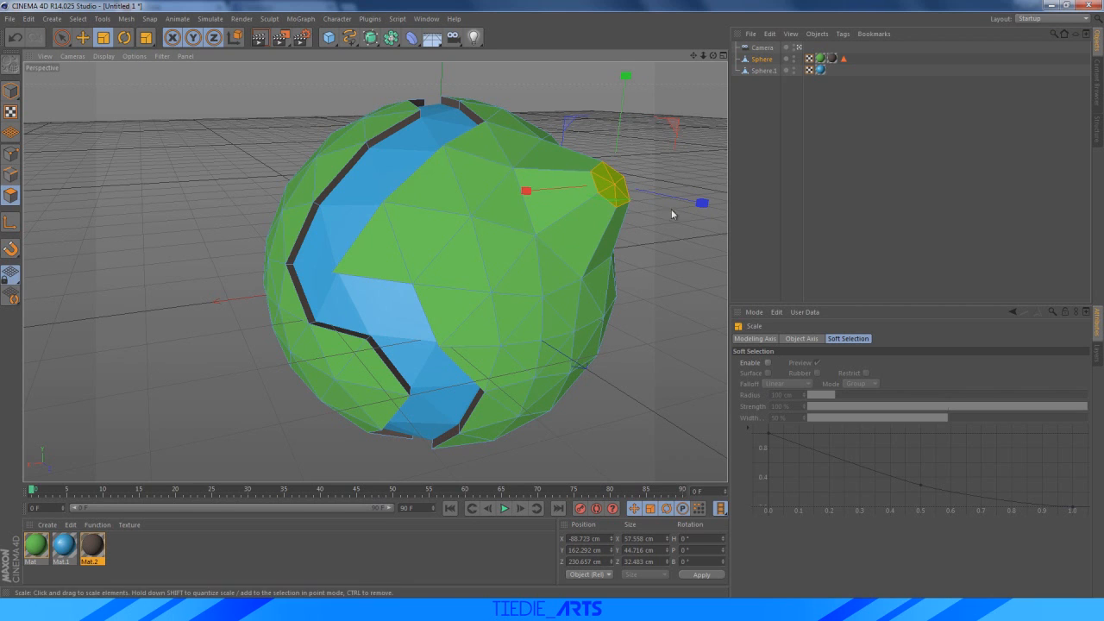
pyautogui.moveTo(691, 205); pyautogui.dragTo(691, 198)
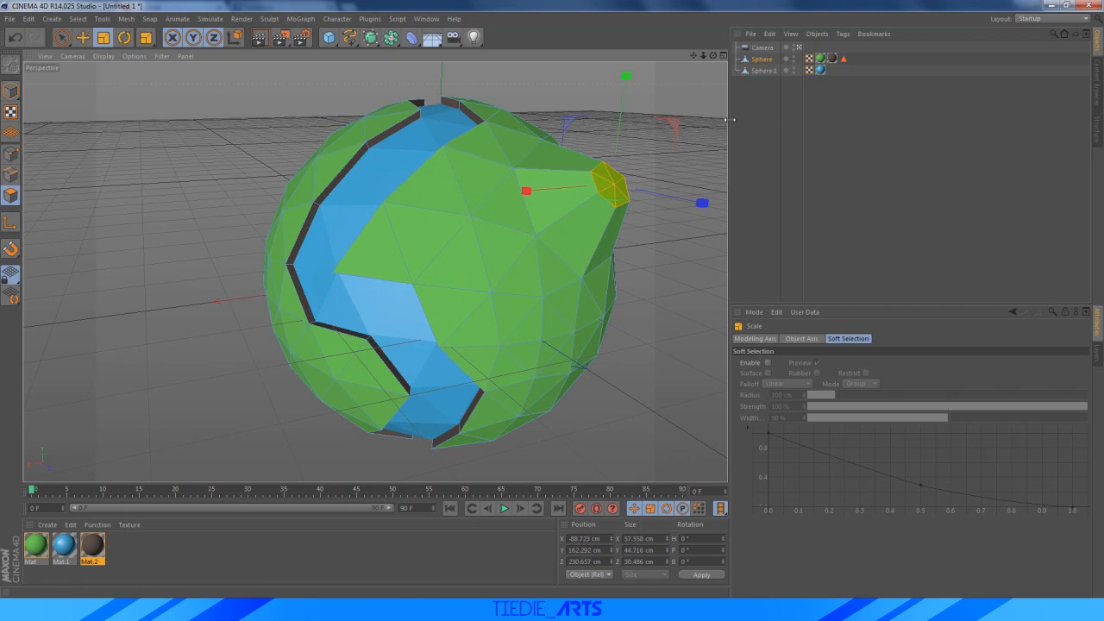
# Add all sloping side faces of the mountain to the selected tip polygons
pyautogui.click(62, 40)
pyautogui.keyDown('shift'); pyautogui.click(555, 162); pyautogui.keyUp('shift')
pyautogui.keyDown('shift'); pyautogui.click(551, 204); pyautogui.keyUp('shift')
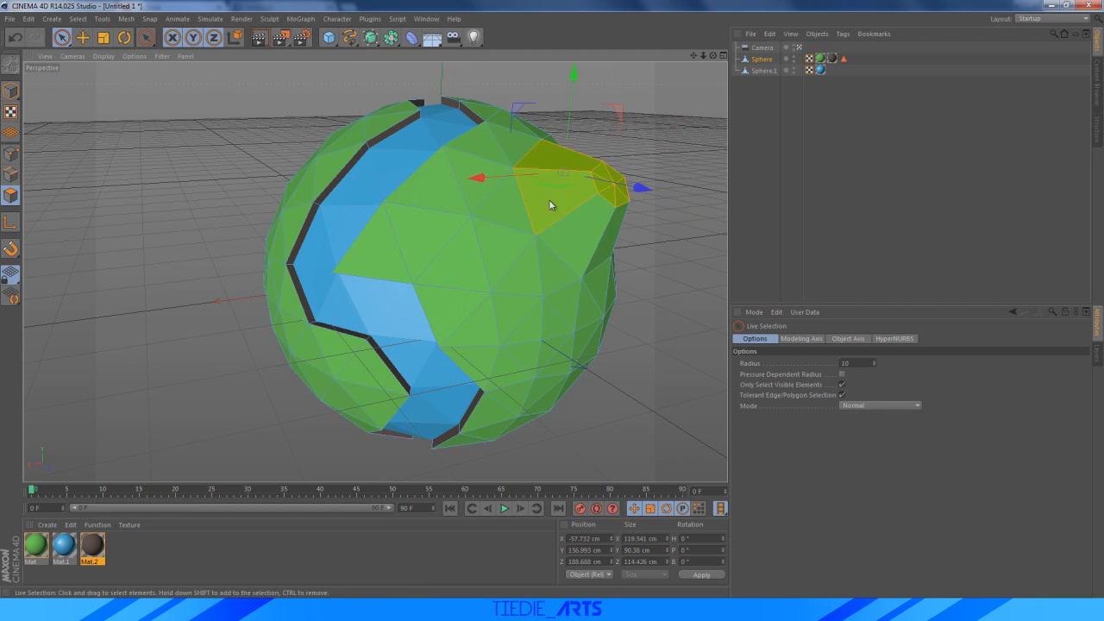
pyautogui.keyDown('shift'); pyautogui.click(578, 243); pyautogui.keyUp('shift')
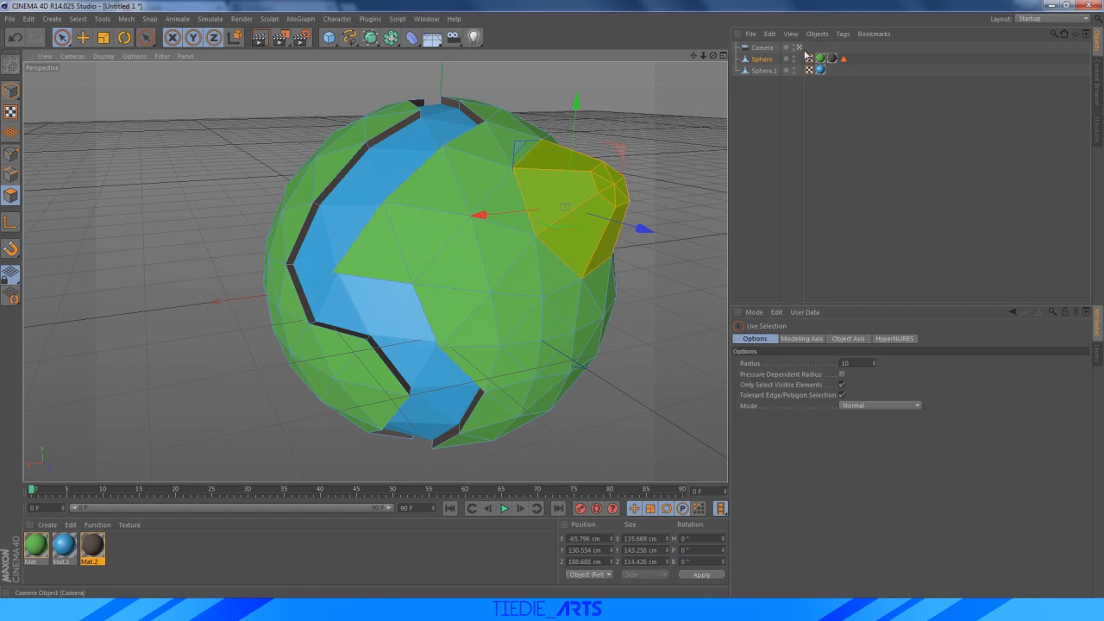
pyautogui.click(801, 48)
pyautogui.moveTo(713, 56)
pyautogui.mouseDown()
pyautogui.moveTo(712, 76)
pyautogui.moveTo(673, 82)
pyautogui.moveTo(712, 56)
pyautogui.moveTo(661, 61)
pyautogui.moveTo(740, 35)
pyautogui.moveTo(711, 34)
pyautogui.moveTo(685, 69)
pyautogui.moveTo(695, 62)
pyautogui.mouseUp()
pyautogui.keyDown('shift'); pyautogui.click(490, 219); pyautogui.keyUp('shift')
pyautogui.keyDown('shift'); pyautogui.click(504, 269); pyautogui.keyUp('shift')
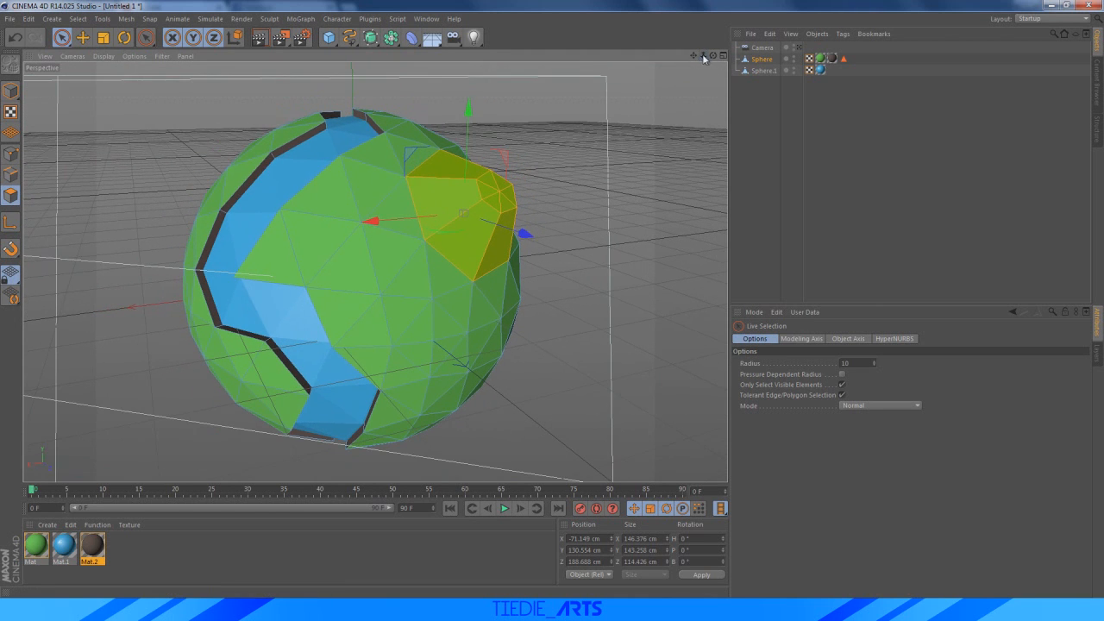
# Duplicate the dark brown material and set the copy's color to a light gray of RGB 239, 233, 231
pyautogui.keyDown('ctrl'); pyautogui.moveTo(100, 549); pyautogui.dragTo(122, 550); pyautogui.keyUp('ctrl')
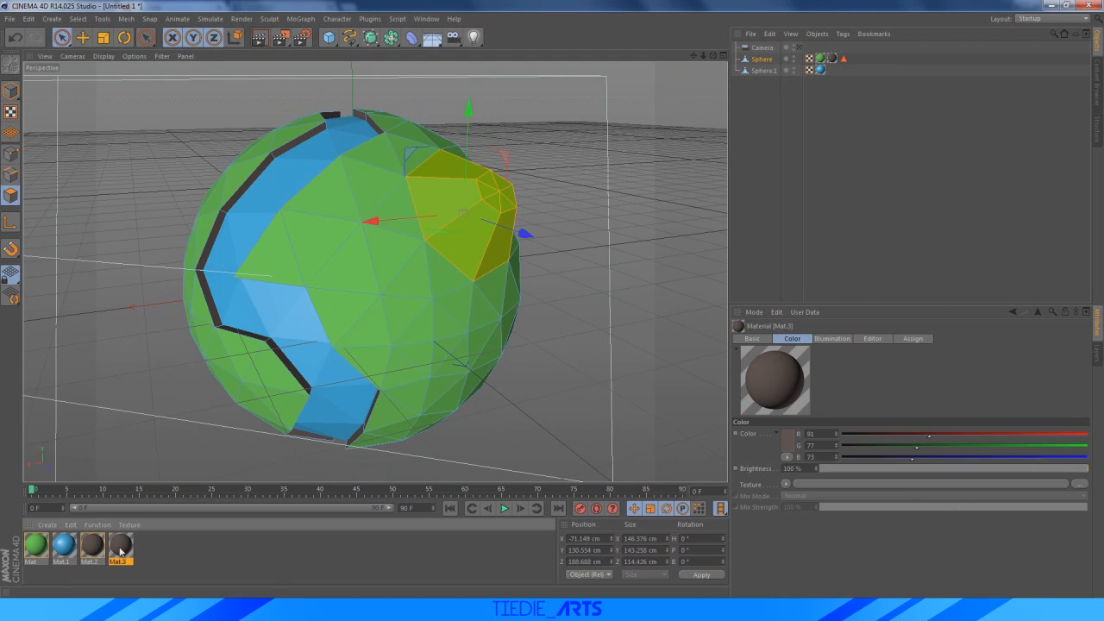
pyautogui.doubleClick(123, 550)
pyautogui.click(304, 129)
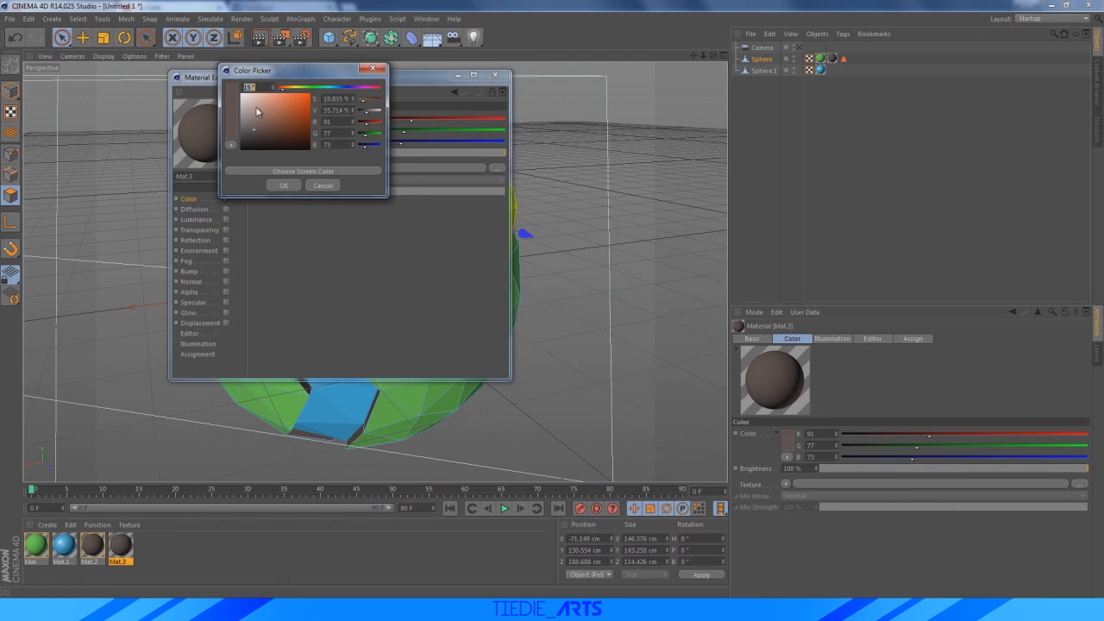
pyautogui.moveTo(258, 112)
pyautogui.mouseDown()
pyautogui.moveTo(248, 88)
pyautogui.moveTo(243, 102)
pyautogui.mouseUp()
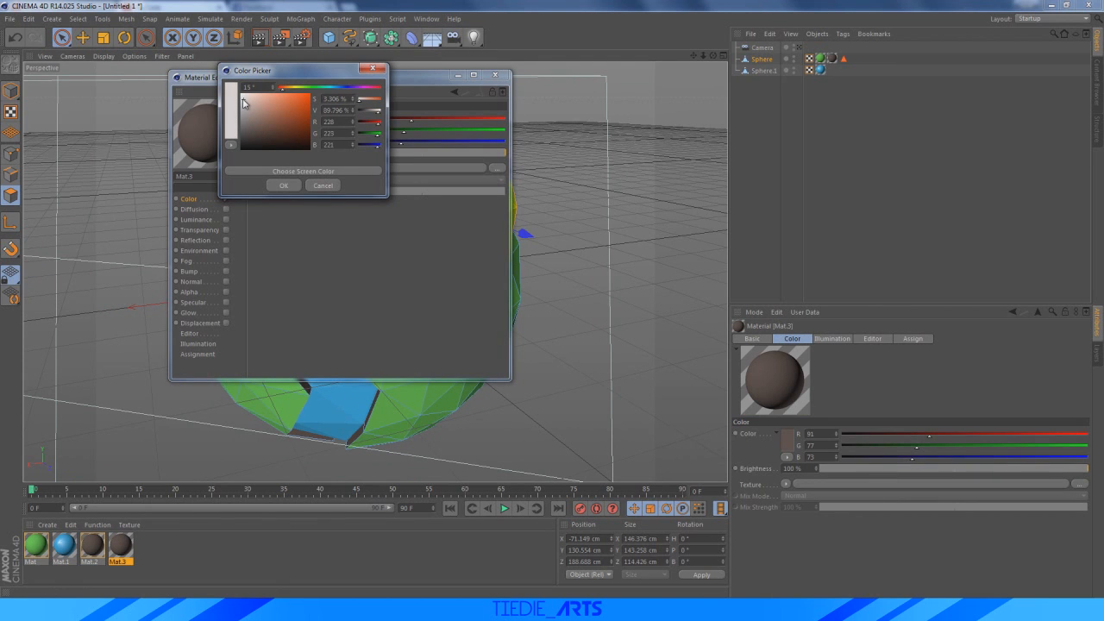
pyautogui.click(282, 185)
pyautogui.click(495, 75)
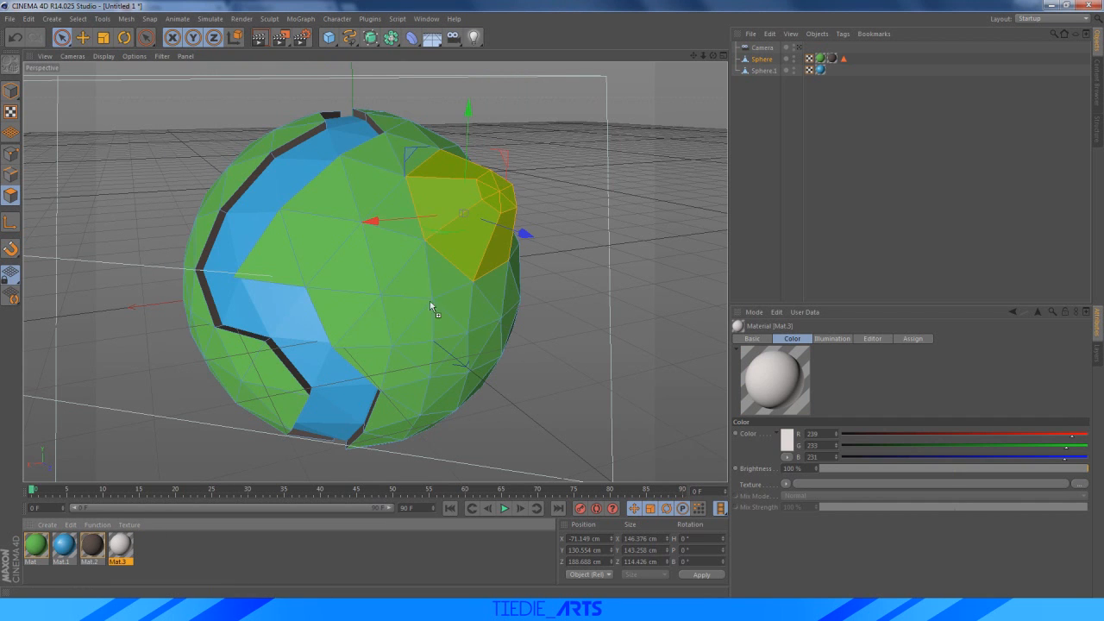
# Apply the light gray material to the selected mountain faces, deselect the sphere, and compare the globe with the "Our World" reference image
pyautogui.moveTo(446, 216); pyautogui.dragTo(446, 215)
pyautogui.click(756, 190)
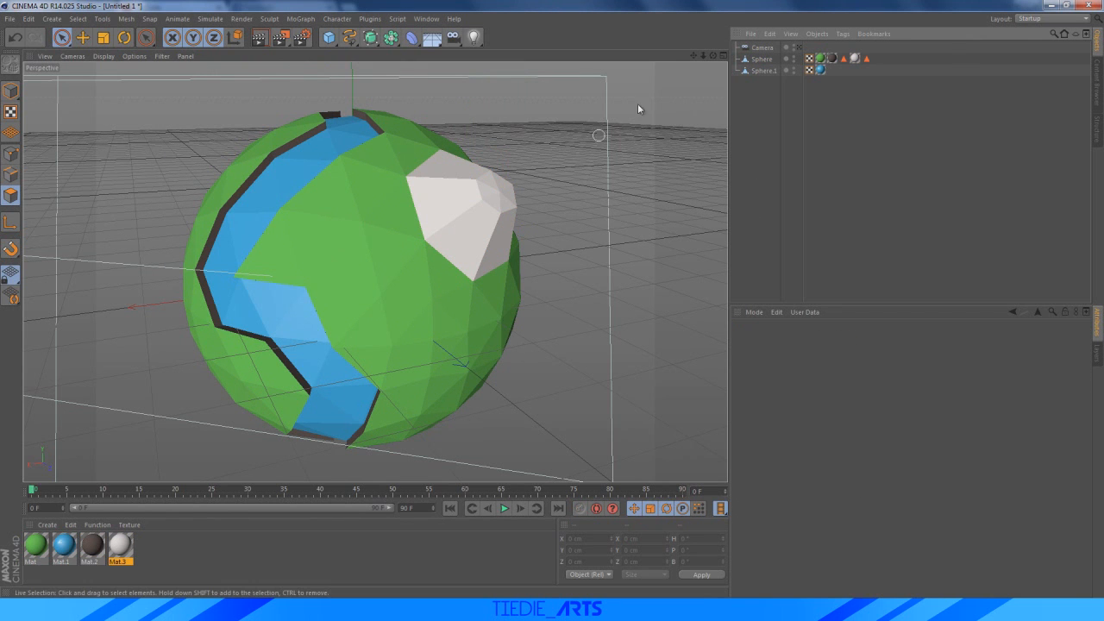
pyautogui.moveTo(695, 55); pyautogui.dragTo(662, 212)
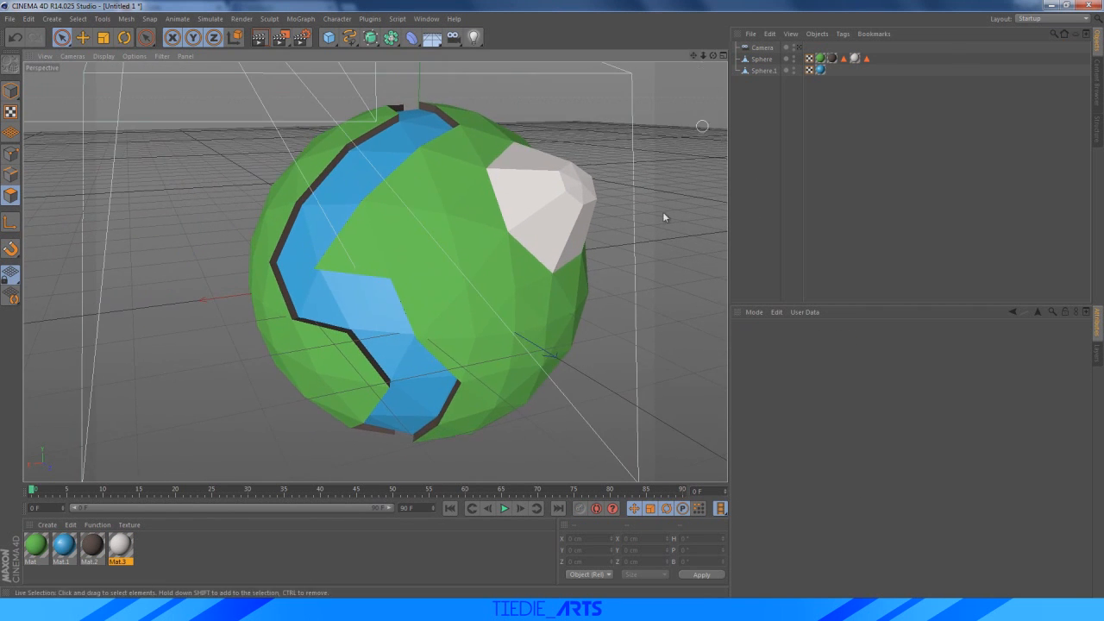
pyautogui.click(466, 609)
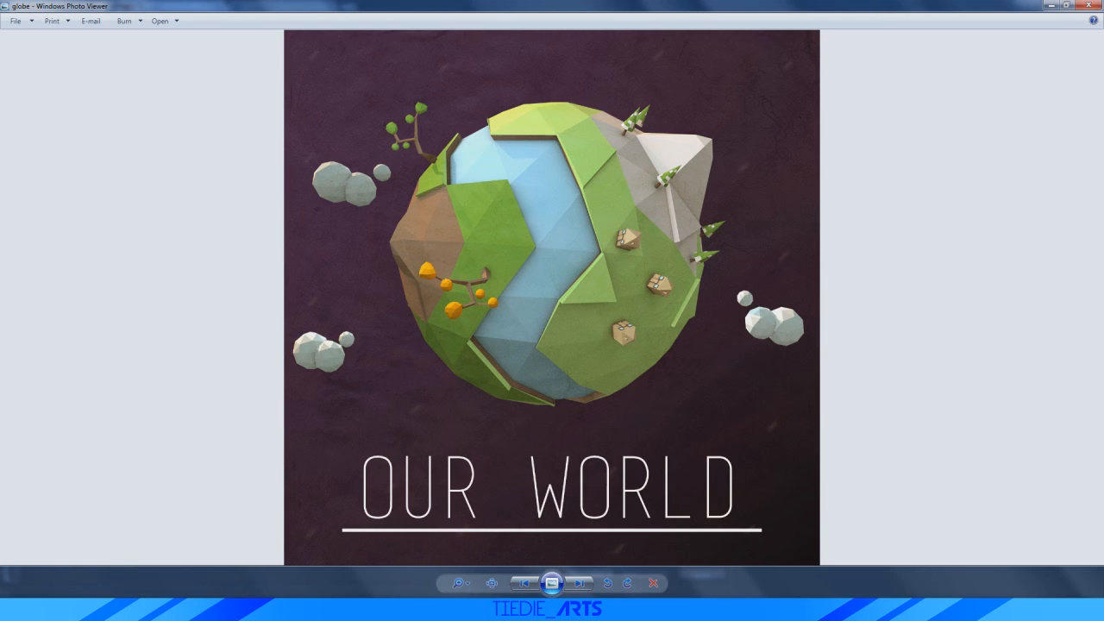
pyautogui.click(466, 608)
pyautogui.moveTo(693, 55); pyautogui.dragTo(803, 2)
pyautogui.click(798, 47)
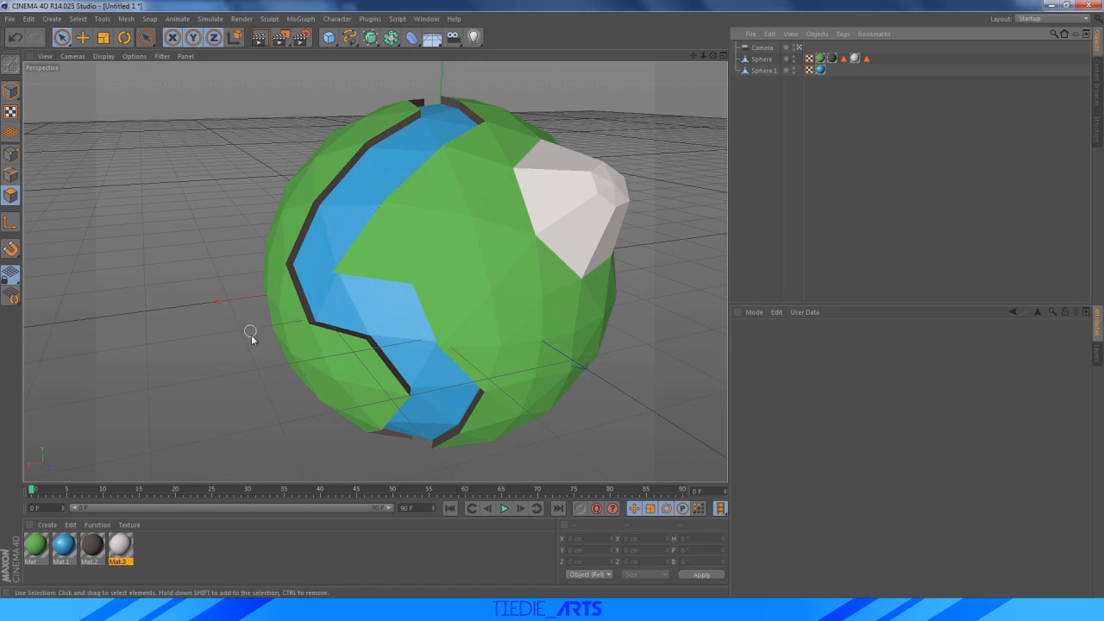
# Select a hexagonal patch of land polygons on the globe's lower side, across the river from the mountain
pyautogui.click(761, 59)
pyautogui.click(687, 186)
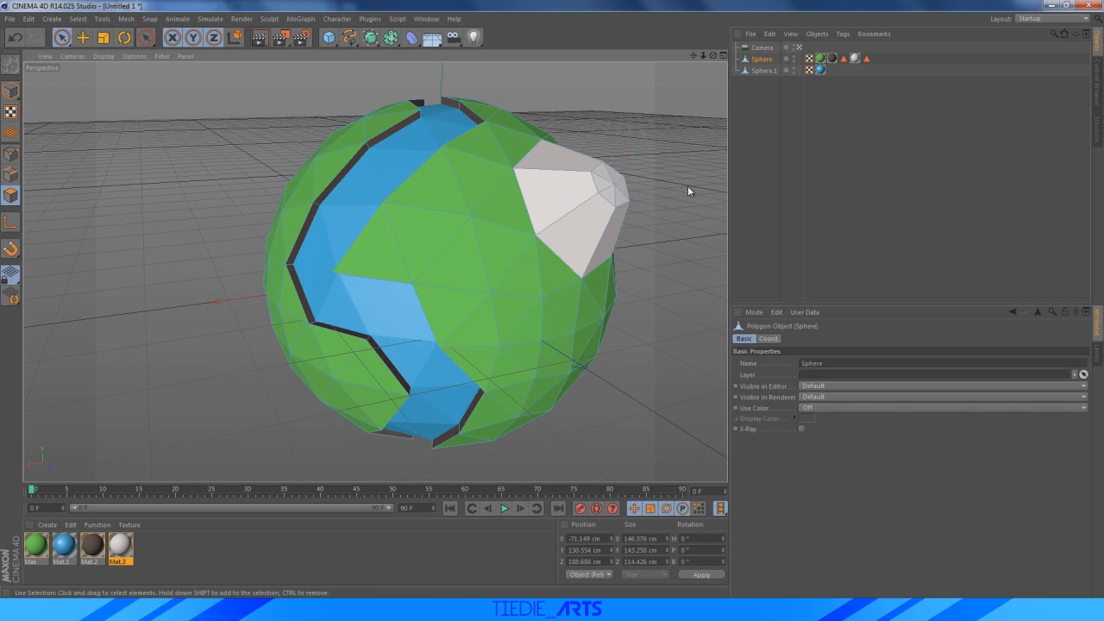
pyautogui.click(799, 48)
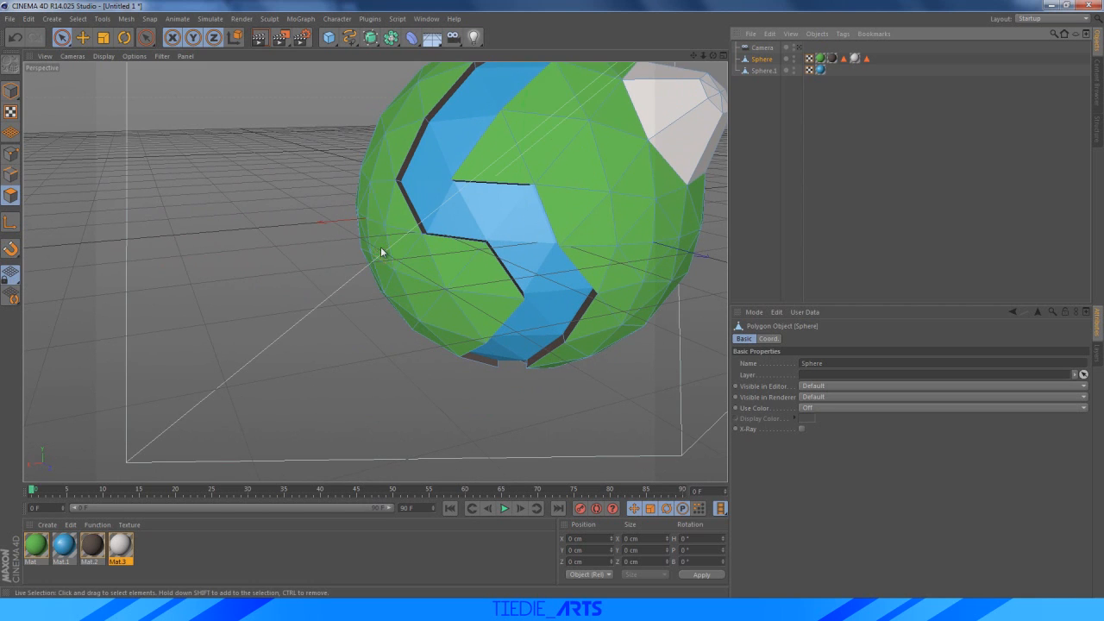
pyautogui.click(404, 252)
pyautogui.moveTo(384, 277); pyautogui.dragTo(386, 277)
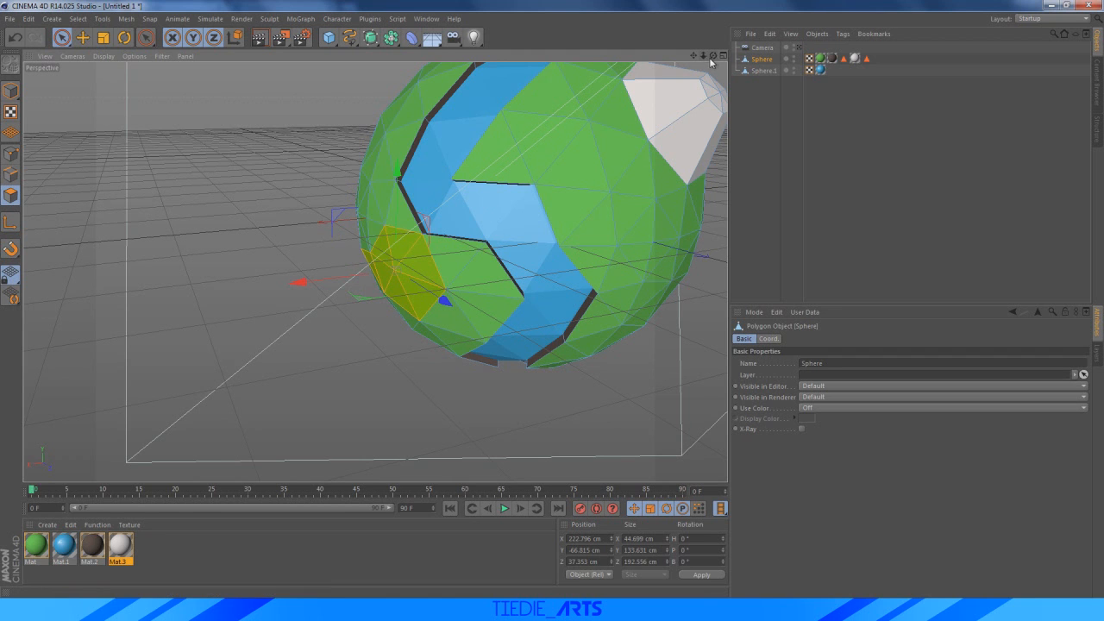
pyautogui.moveTo(711, 58); pyautogui.dragTo(682, 65)
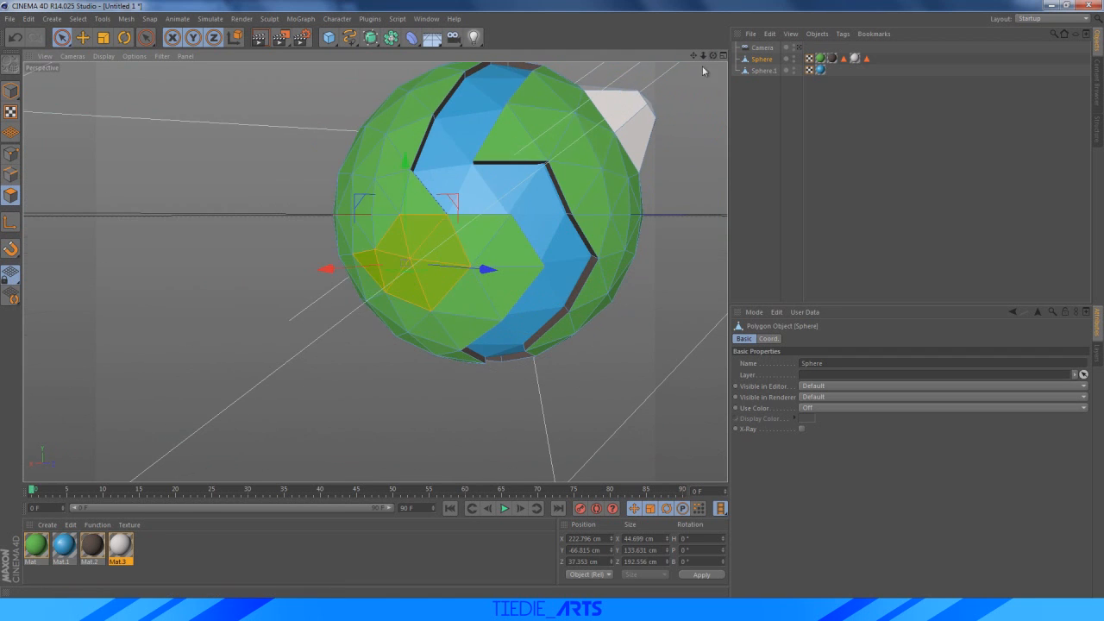
pyautogui.keyDown('ctrl'); pyautogui.click(370, 263); pyautogui.keyUp('ctrl')
# Extrude the selected patch outward by about 31.1 cm and check it through the camera
pyautogui.moveTo(713, 56); pyautogui.dragTo(695, 66)
pyautogui.rightClick(438, 256)
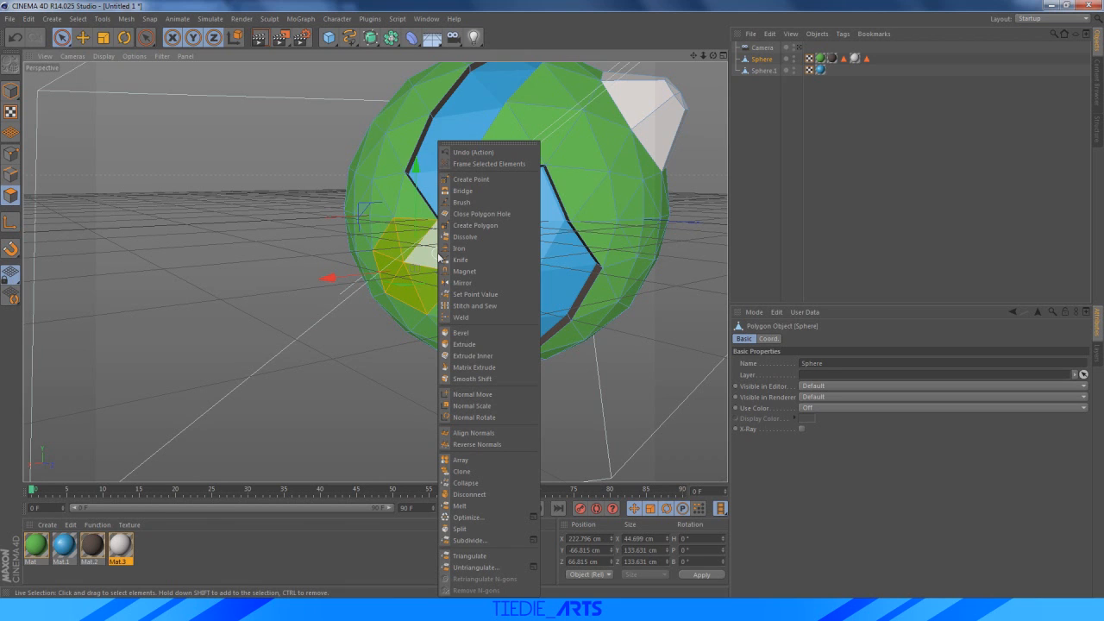
pyautogui.click(490, 342)
pyautogui.moveTo(435, 255); pyautogui.dragTo(461, 254)
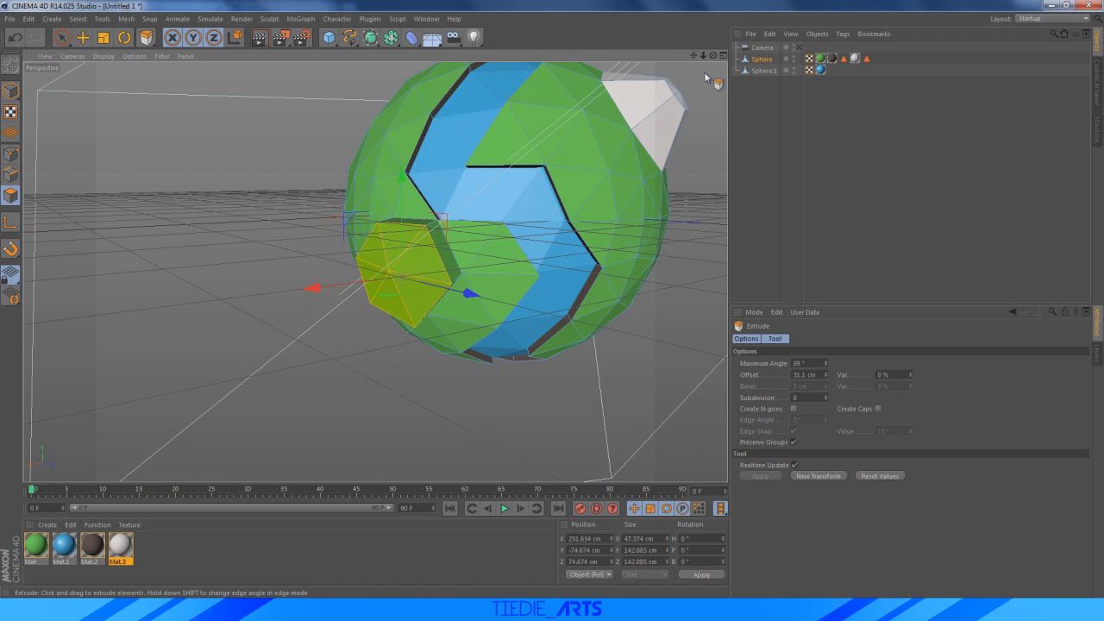
pyautogui.click(799, 48)
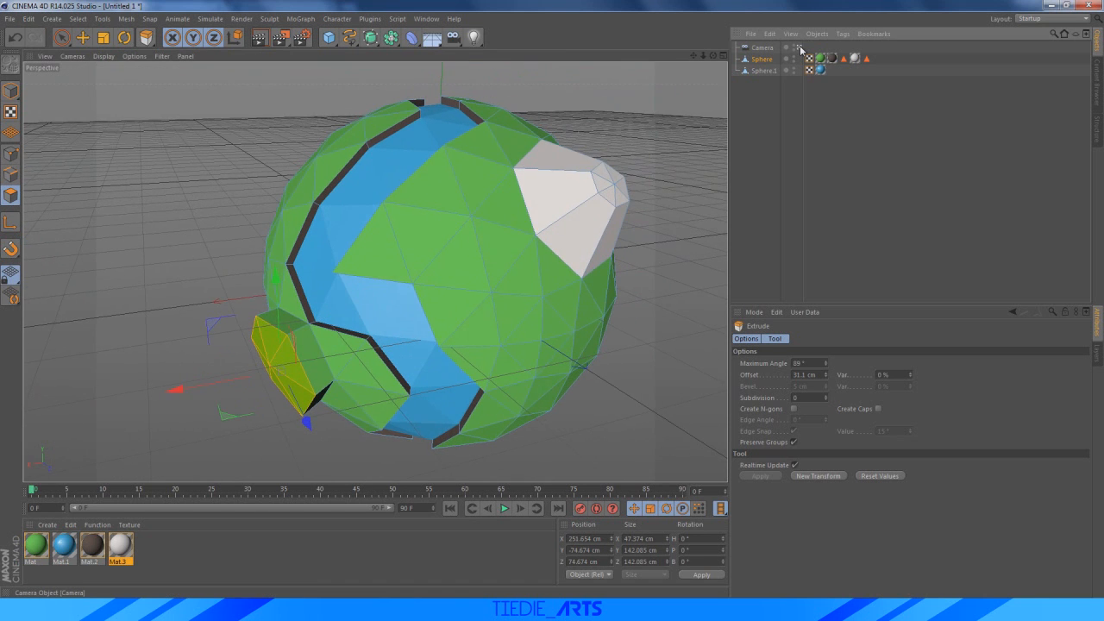
# Leave the camera view and scale the extruded patch's outer faces down to about 70 cm in Y and 28 cm in Z
pyautogui.click(799, 48)
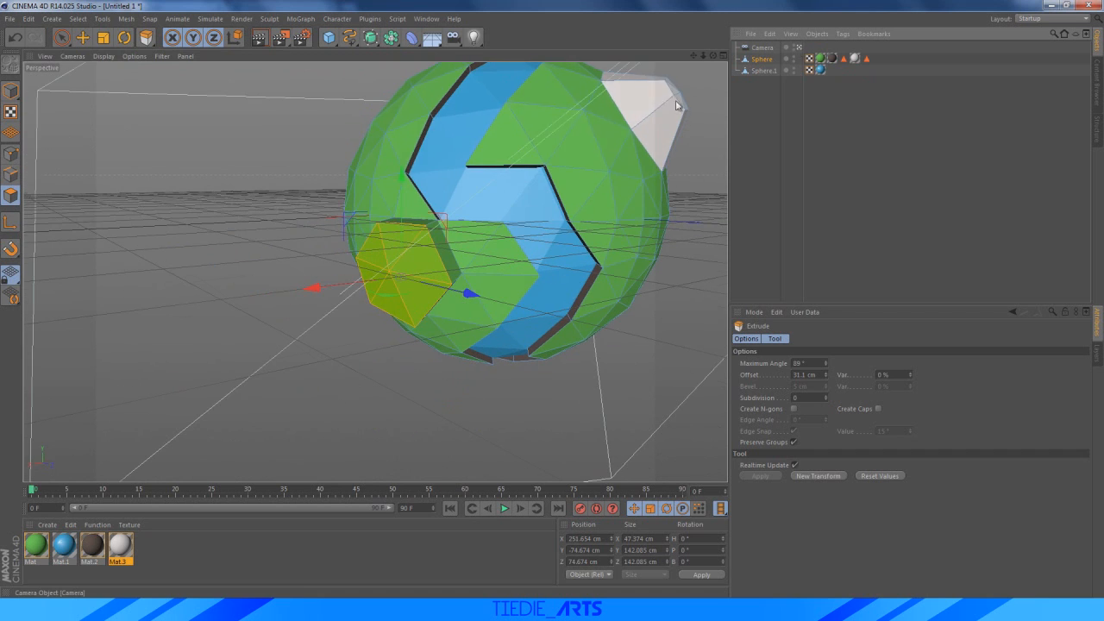
pyautogui.click(103, 37)
pyautogui.moveTo(475, 298); pyautogui.dragTo(418, 287)
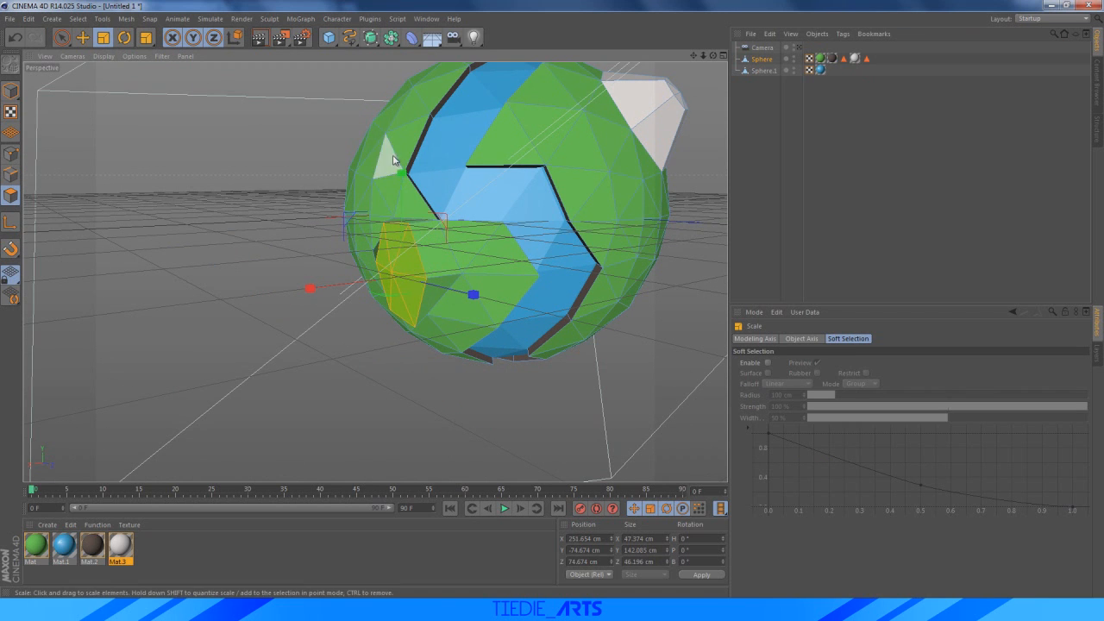
pyautogui.moveTo(402, 172); pyautogui.dragTo(402, 229)
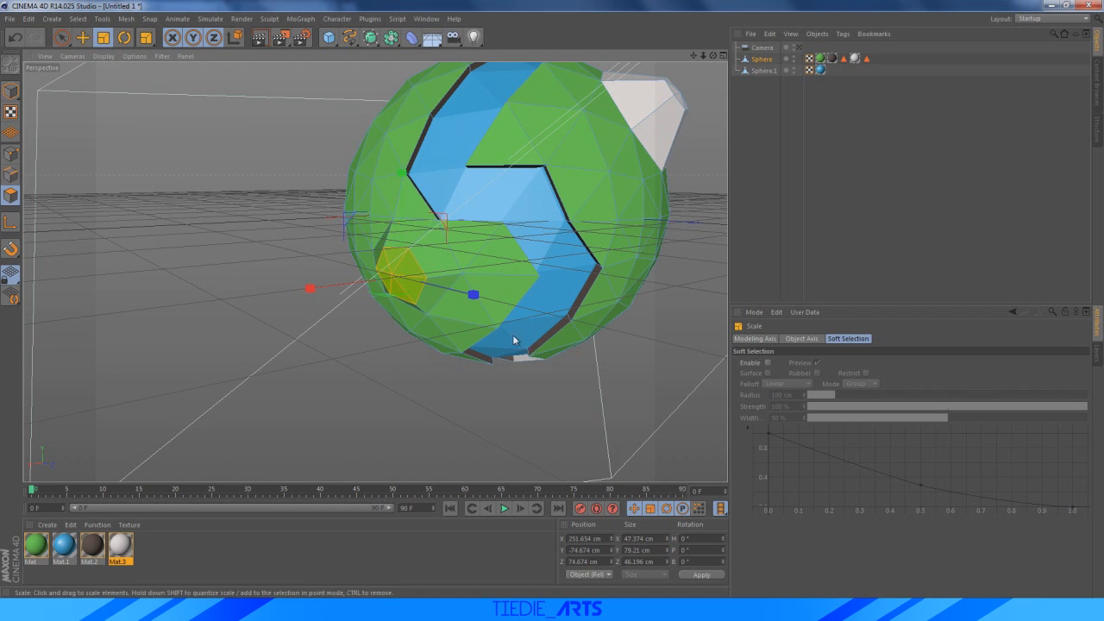
pyautogui.moveTo(474, 296); pyautogui.dragTo(444, 293)
pyautogui.moveTo(402, 173); pyautogui.dragTo(403, 177)
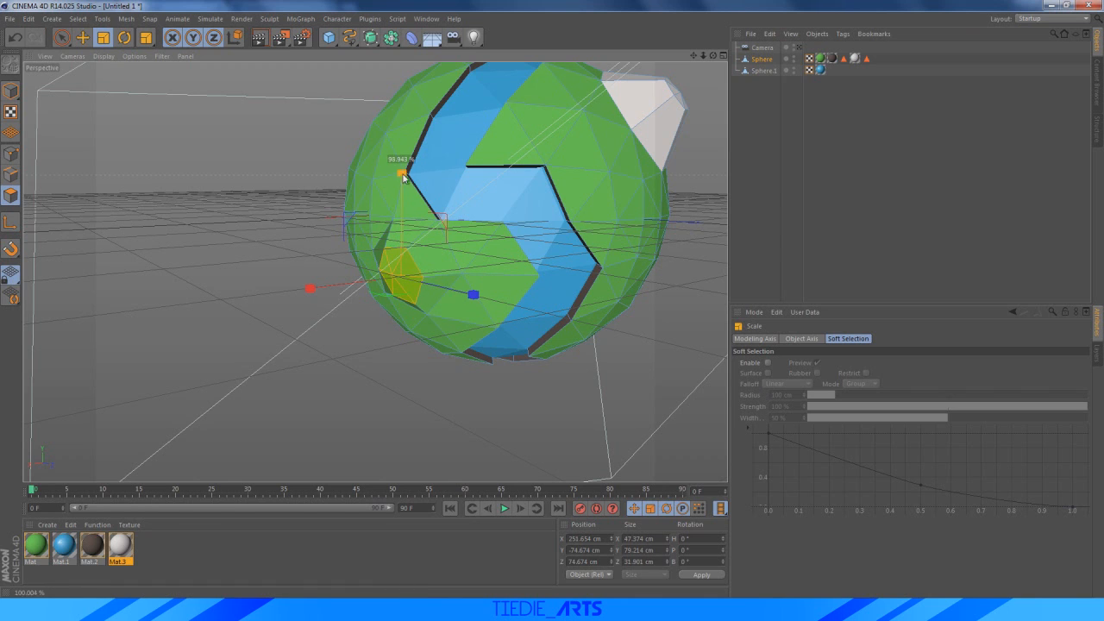
pyautogui.moveTo(467, 304); pyautogui.dragTo(455, 299)
# Rotate the hill's outer faces around the vertical axis to follow the globe's surface, and inspect them from the side
pyautogui.moveTo(713, 56)
pyautogui.mouseDown()
pyautogui.moveTo(642, 58)
pyautogui.moveTo(758, 54)
pyautogui.moveTo(655, 57)
pyautogui.moveTo(724, 55)
pyautogui.mouseUp()
pyautogui.click(124, 37)
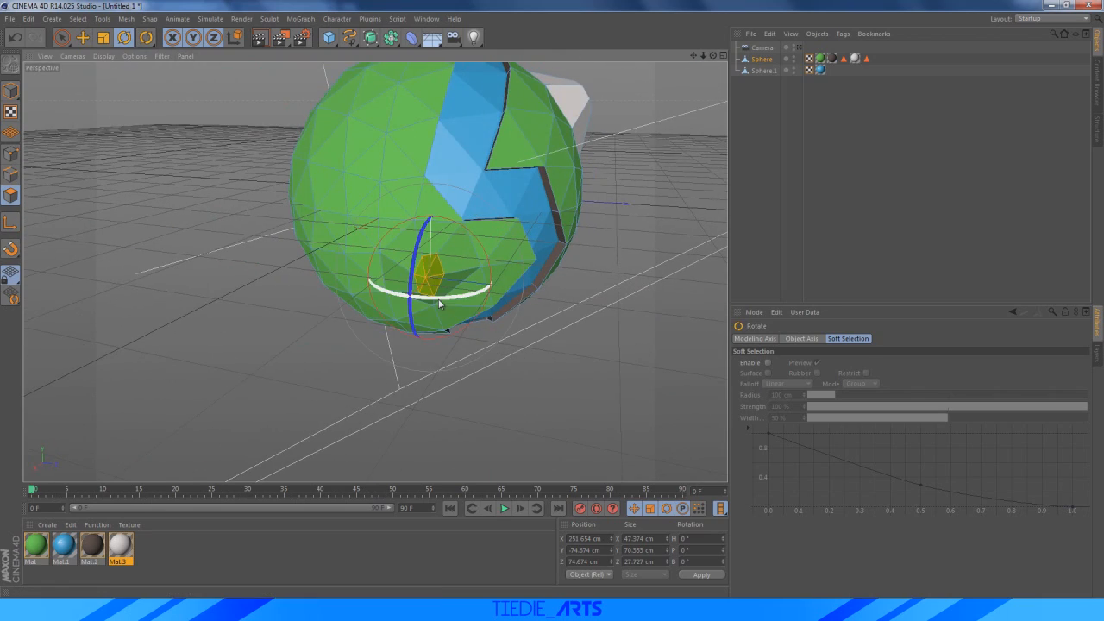
pyautogui.moveTo(440, 300); pyautogui.dragTo(398, 298)
pyautogui.moveTo(712, 55); pyautogui.dragTo(655, 60)
pyautogui.keyDown('alt'); pyautogui.moveTo(374, 272); pyautogui.dragTo(401, 218); pyautogui.keyUp('alt')
# Rescale the hill's outer faces to about 58 cm in Y and 51 cm in Z, and tilt them to match the globe's curvature
pyautogui.press('t')
pyautogui.moveTo(456, 262); pyautogui.dragTo(461, 260)
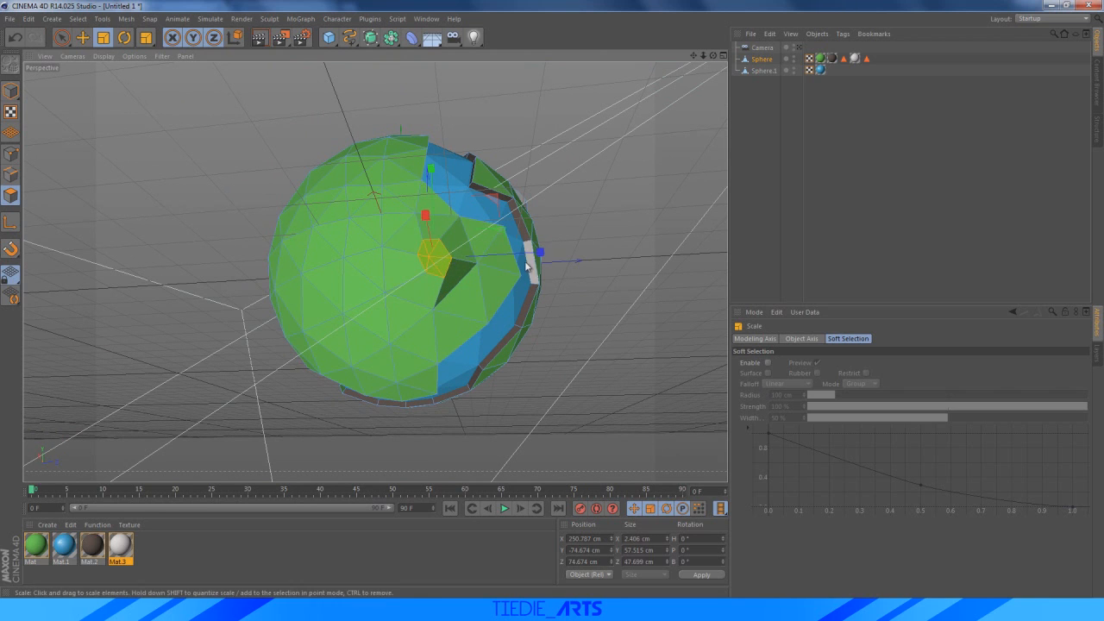
pyautogui.moveTo(539, 252)
pyautogui.mouseDown()
pyautogui.moveTo(505, 253)
pyautogui.moveTo(575, 244)
pyautogui.moveTo(553, 246)
pyautogui.mouseUp()
pyautogui.moveTo(713, 56); pyautogui.dragTo(543, 86)
pyautogui.click(126, 39)
pyautogui.moveTo(360, 328); pyautogui.dragTo(384, 331)
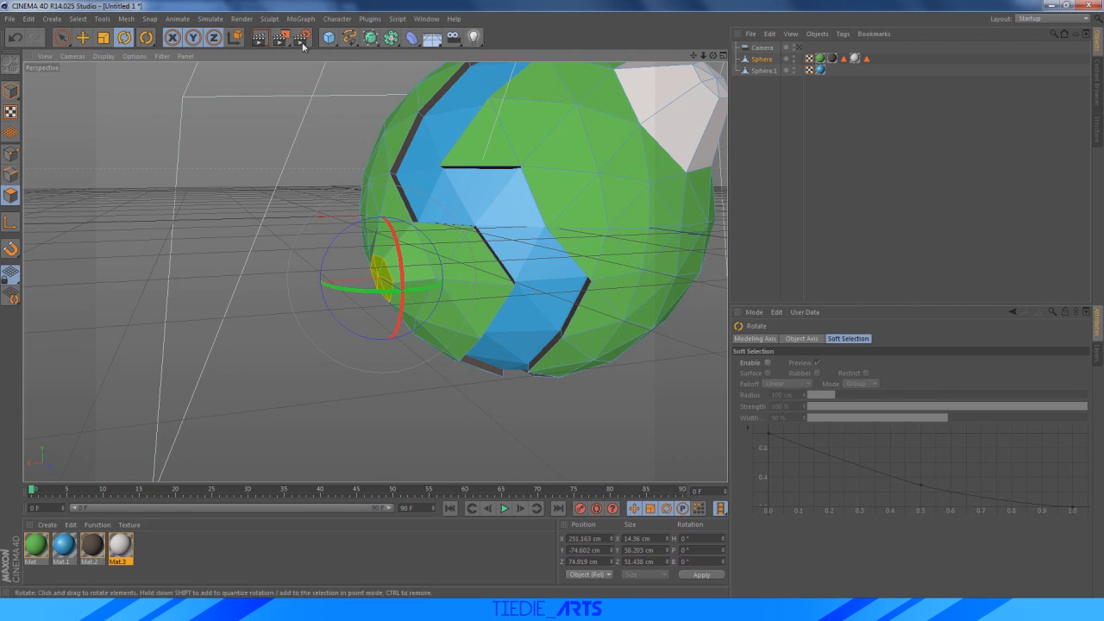
# Select all side and top faces of the extruded hill, apply the dark brown material Mat.2, and check the "Our World" reference image
pyautogui.click(61, 37)
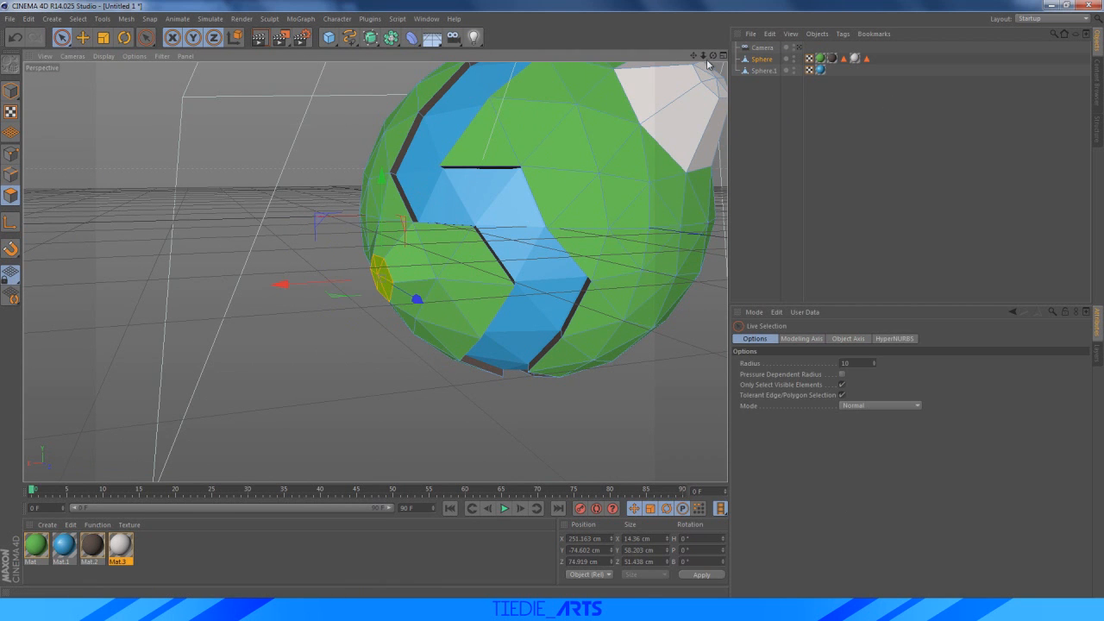
pyautogui.moveTo(713, 55); pyautogui.dragTo(793, 27)
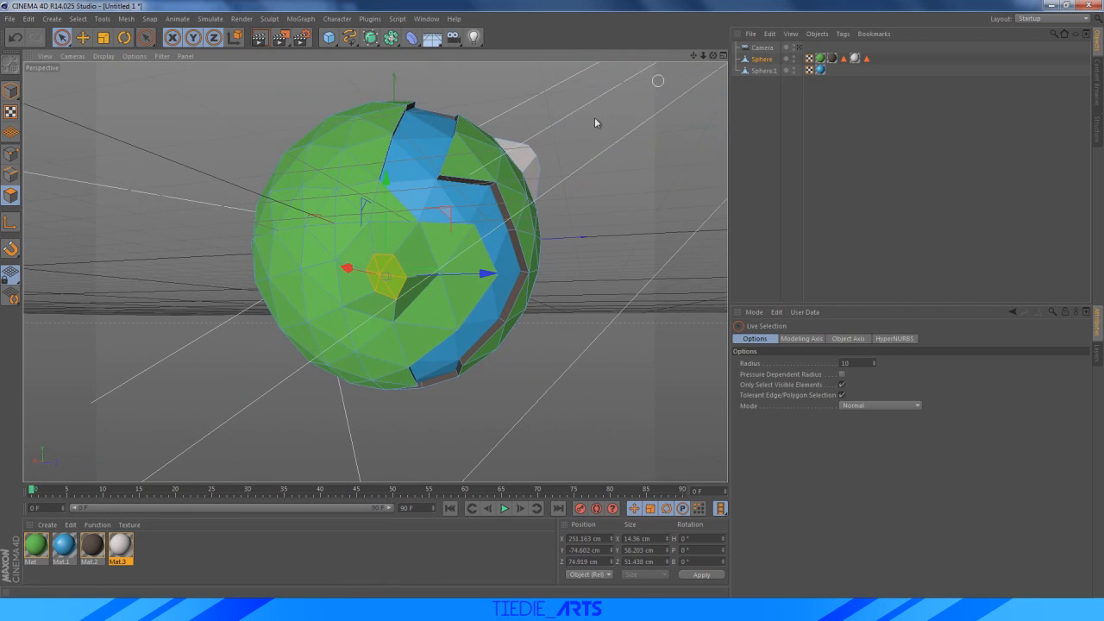
pyautogui.keyDown('shift'); pyautogui.click(389, 238); pyautogui.keyUp('shift')
pyautogui.keyDown('shift'); pyautogui.click(408, 258); pyautogui.keyUp('shift')
pyautogui.keyDown('shift'); pyautogui.click(415, 289); pyautogui.keyUp('shift')
pyautogui.keyDown('shift'); pyautogui.click(380, 304); pyautogui.keyUp('shift')
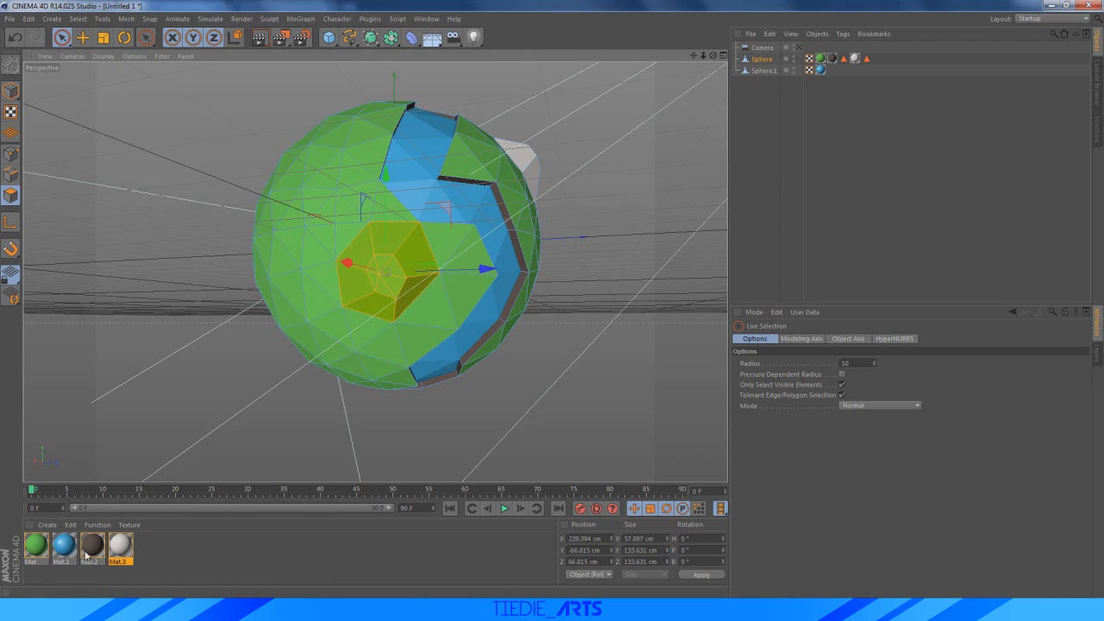
pyautogui.moveTo(283, 405); pyautogui.dragTo(397, 296)
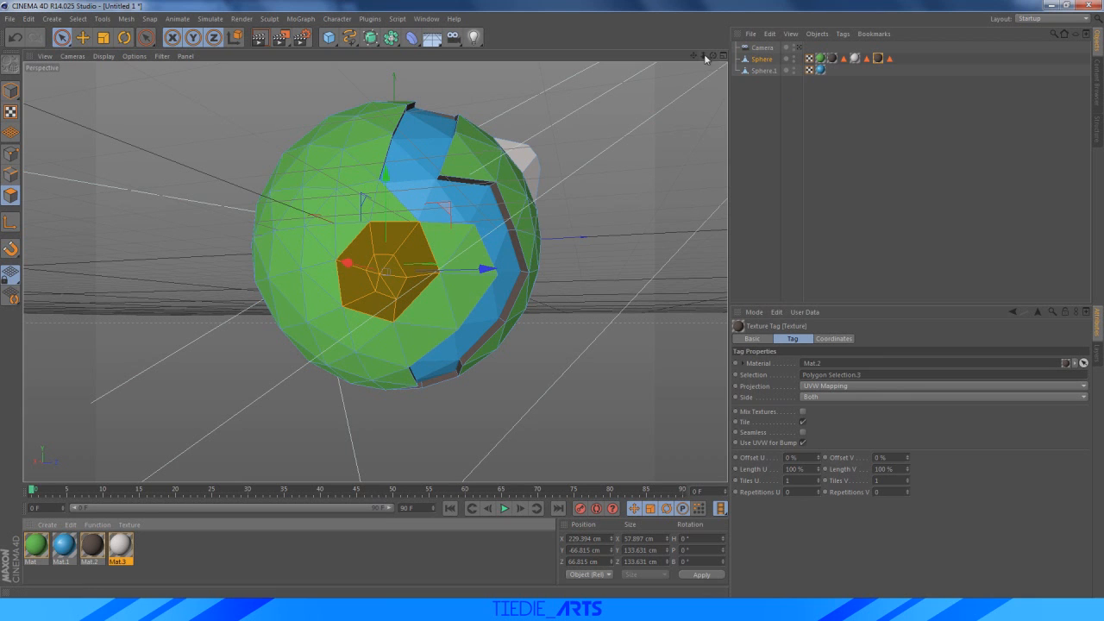
pyautogui.hotkey('alt', 'Tab')
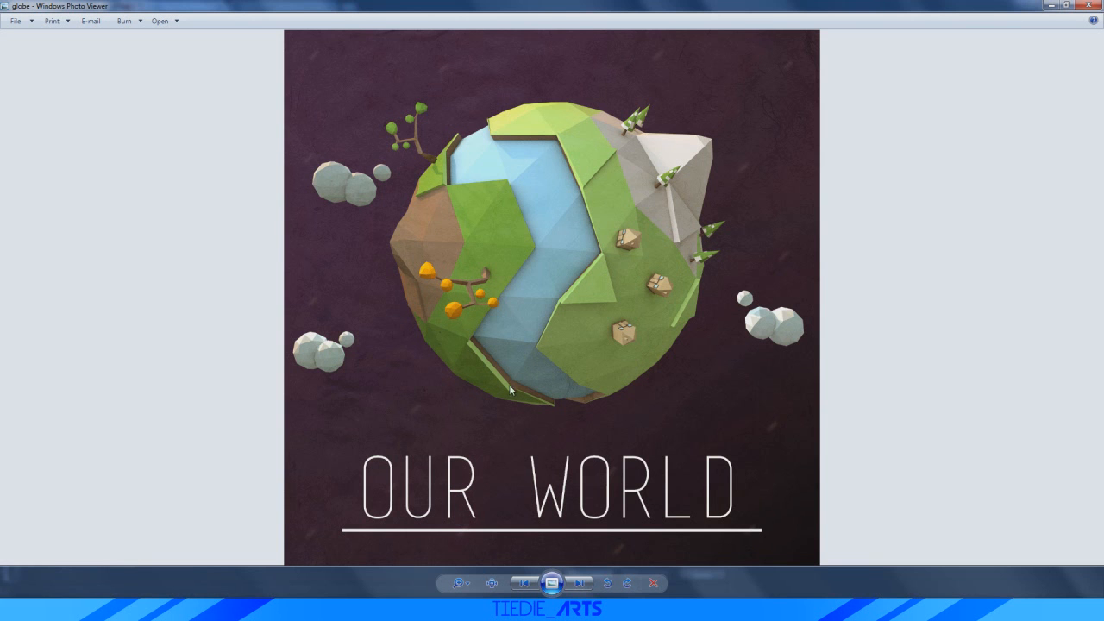
pyautogui.hotkey('alt', 'Tab')
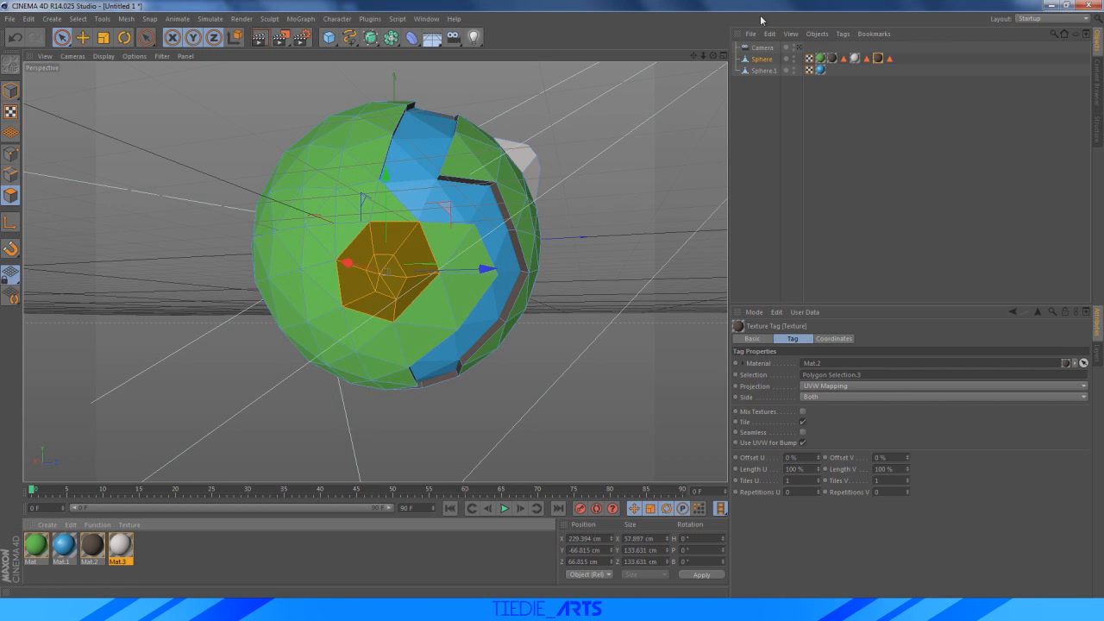
# Duplicate the dark brown material and set the copy's color to a lighter brown of RGB 127, 103, 95
pyautogui.moveTo(714, 56); pyautogui.dragTo(616, 96)
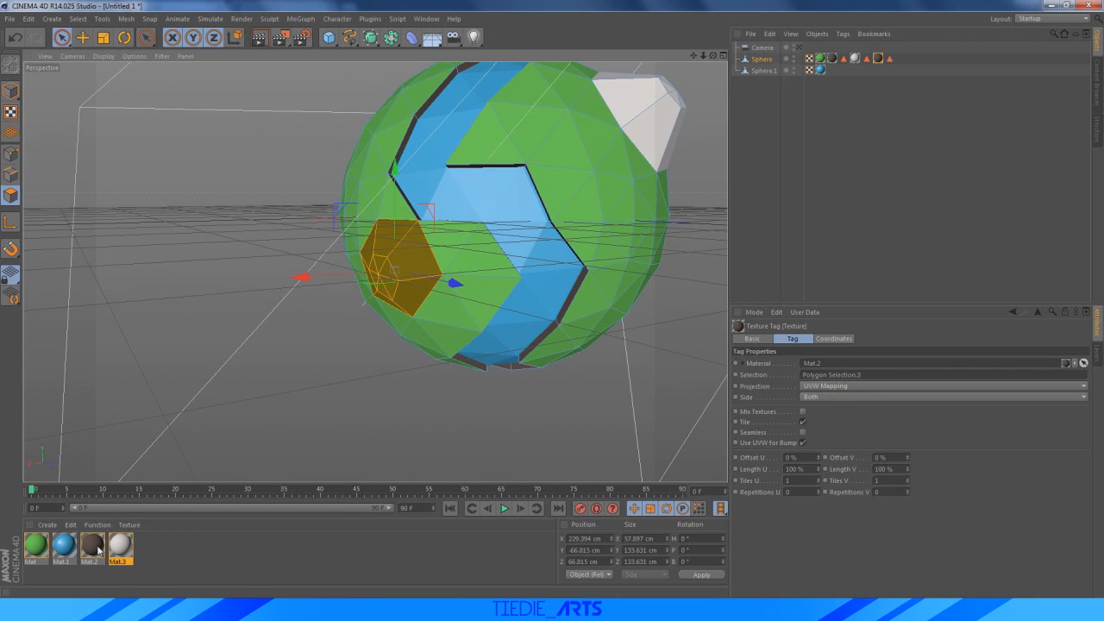
pyautogui.keyDown('ctrl'); pyautogui.moveTo(100, 547); pyautogui.dragTo(163, 551); pyautogui.keyUp('ctrl')
pyautogui.doubleClick(160, 549)
pyautogui.click(302, 135)
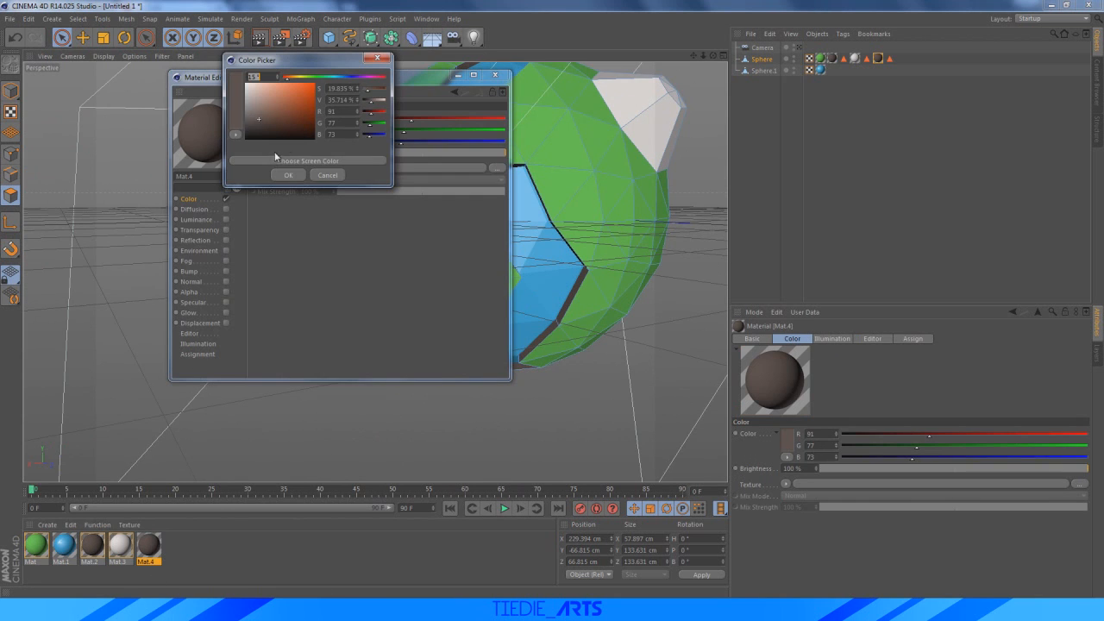
pyautogui.moveTo(259, 115); pyautogui.dragTo(262, 111)
pyautogui.click(284, 174)
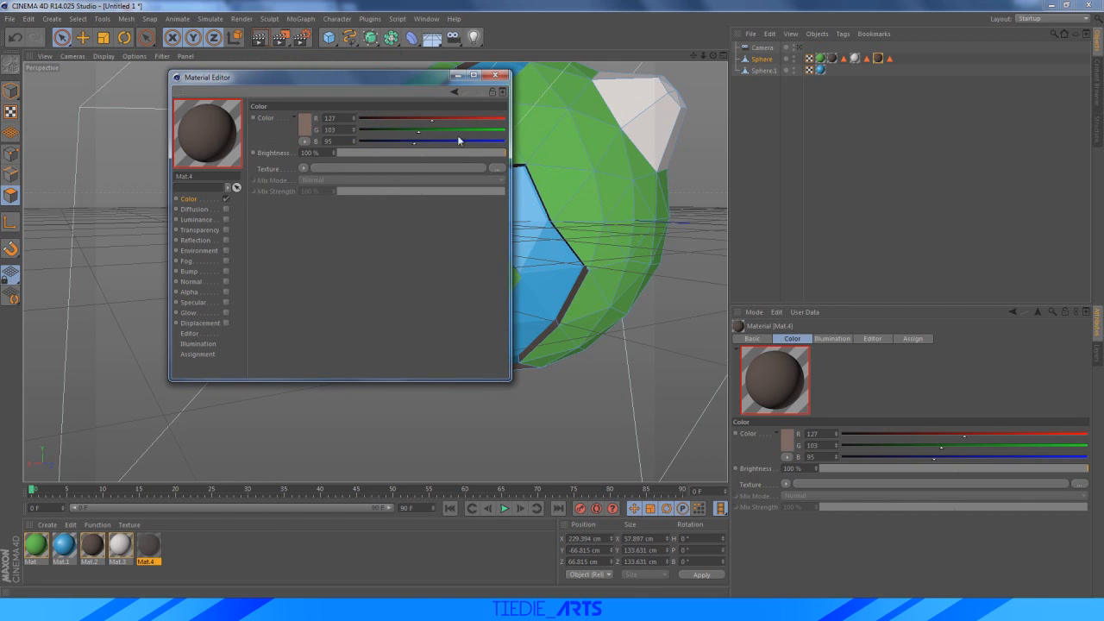
pyautogui.click(495, 75)
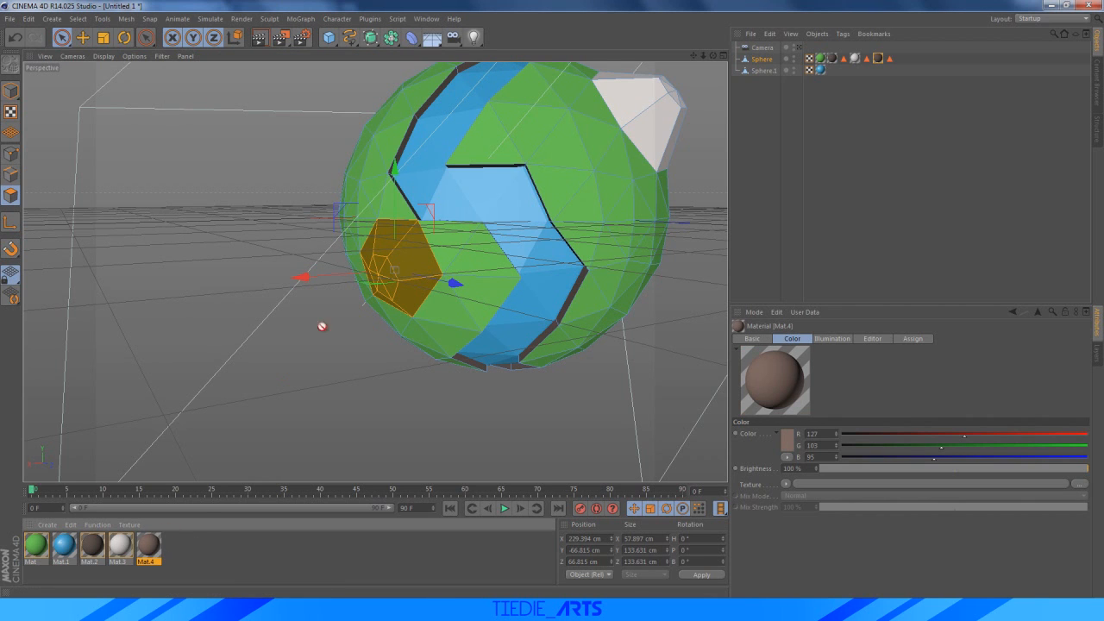
# Apply the lighter brown material to the selected hill faces, deselect the sphere, and compare the globe with the "Our World" reference image
pyautogui.moveTo(321, 326); pyautogui.dragTo(391, 273)
pyautogui.click(764, 211)
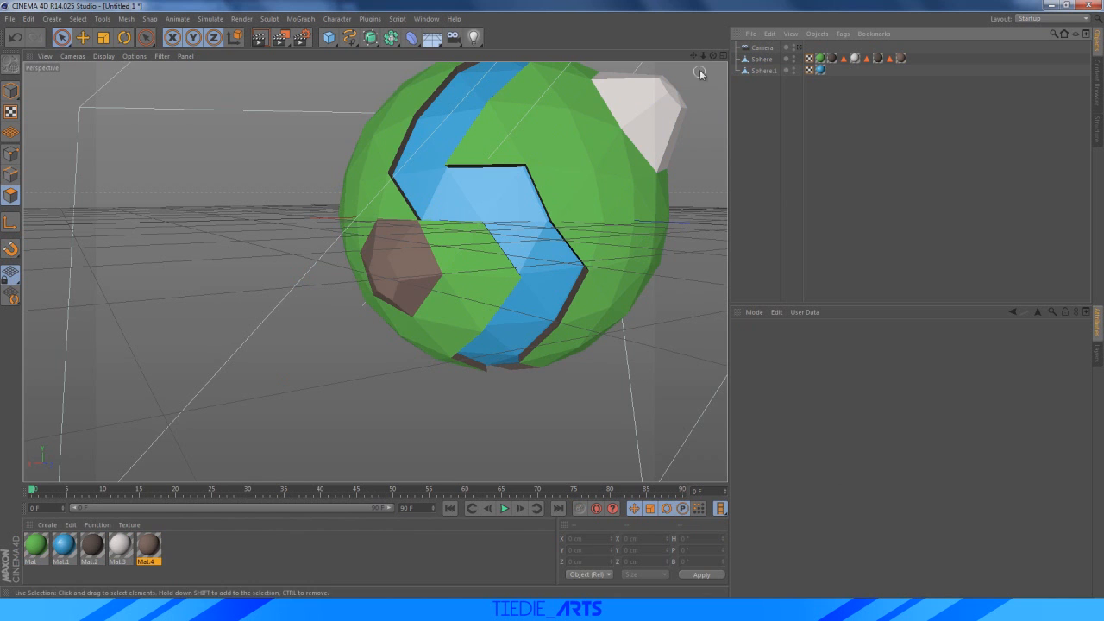
pyautogui.moveTo(713, 56); pyautogui.dragTo(627, 128)
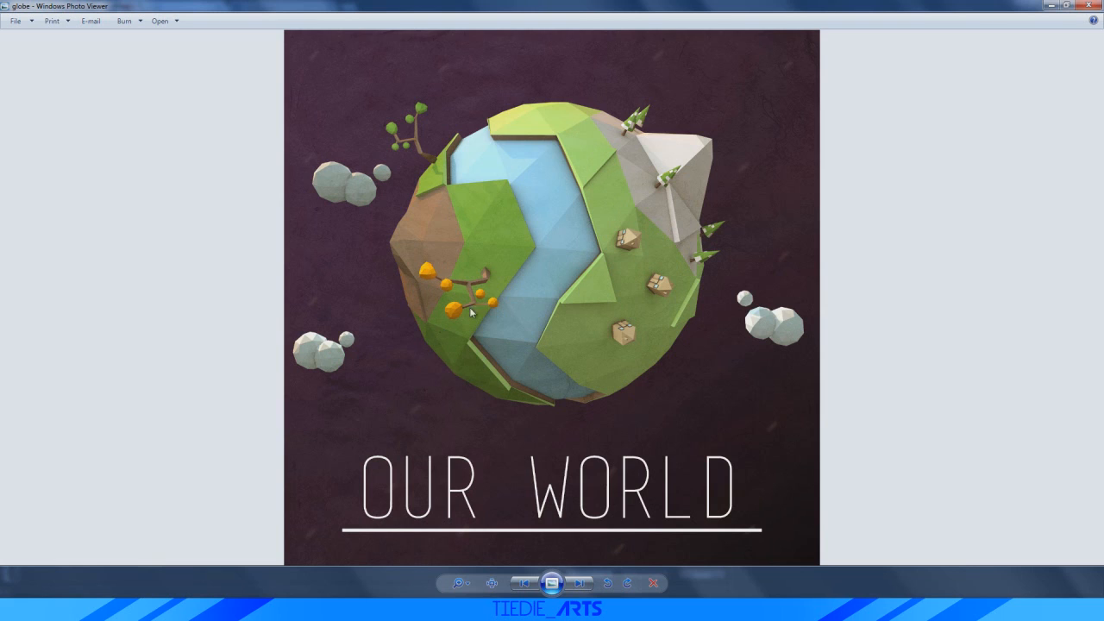
pyautogui.moveTo(478, 608)
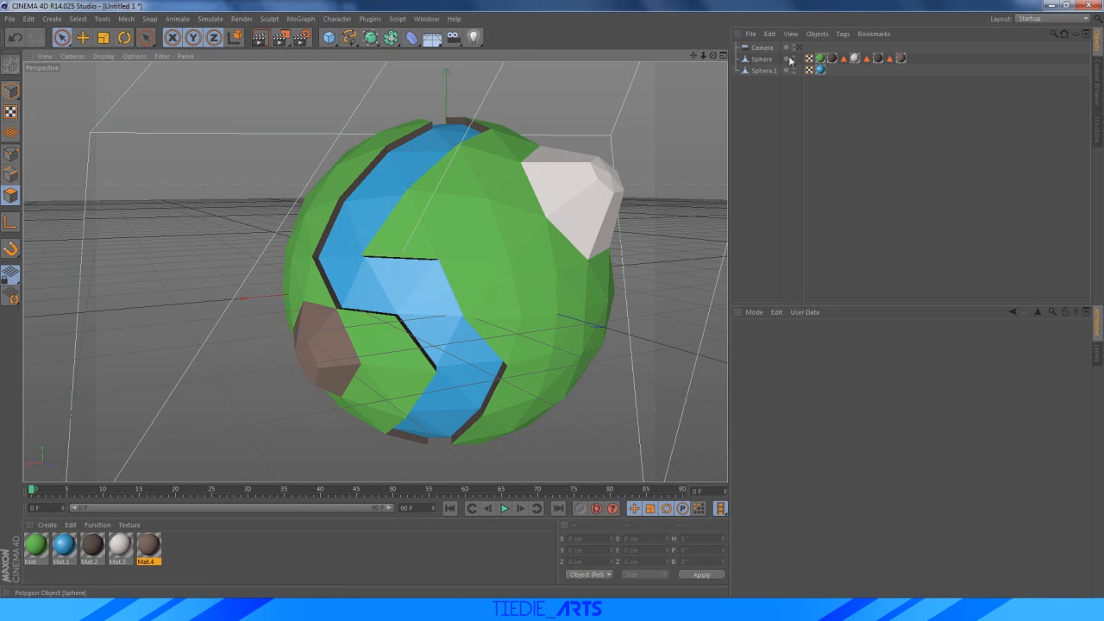
# Select the green land polygons bordering the light gray mountain and apply the light gray material Mat.3 to them
pyautogui.click(762, 59)
pyautogui.click(513, 187)
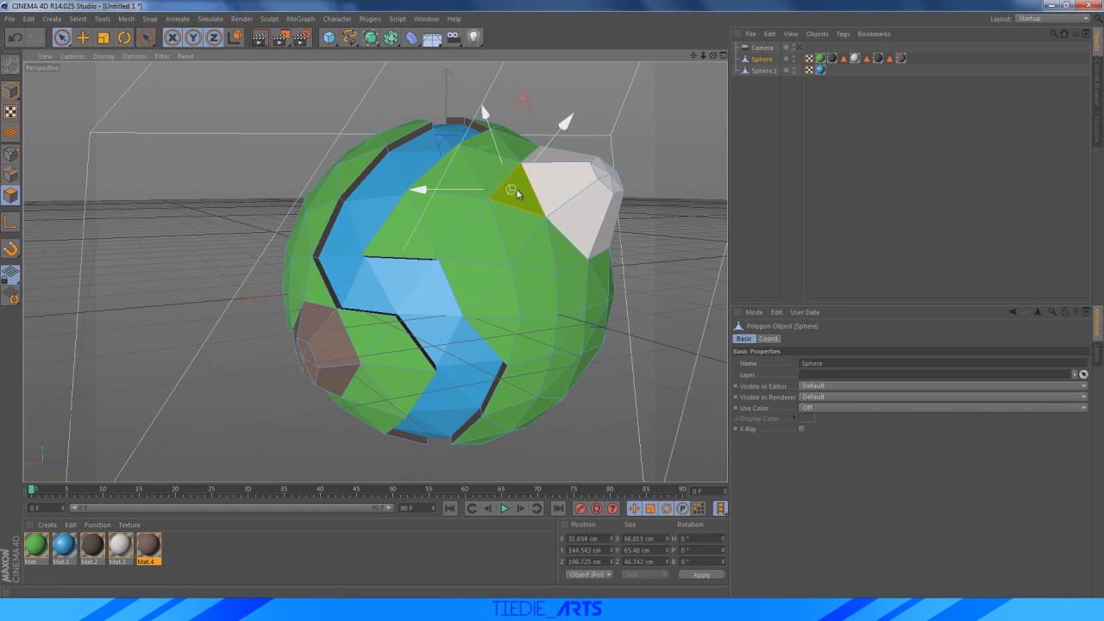
pyautogui.keyDown('shift'); pyautogui.click(524, 231); pyautogui.keyUp('shift')
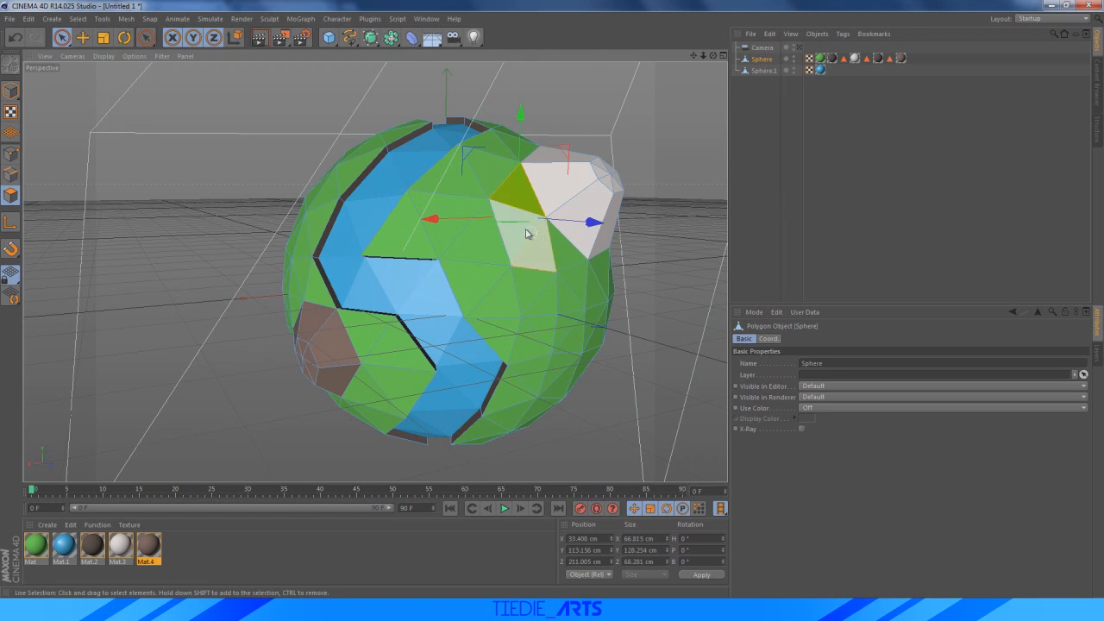
pyautogui.keyDown('shift'); pyautogui.click(576, 275); pyautogui.keyUp('shift')
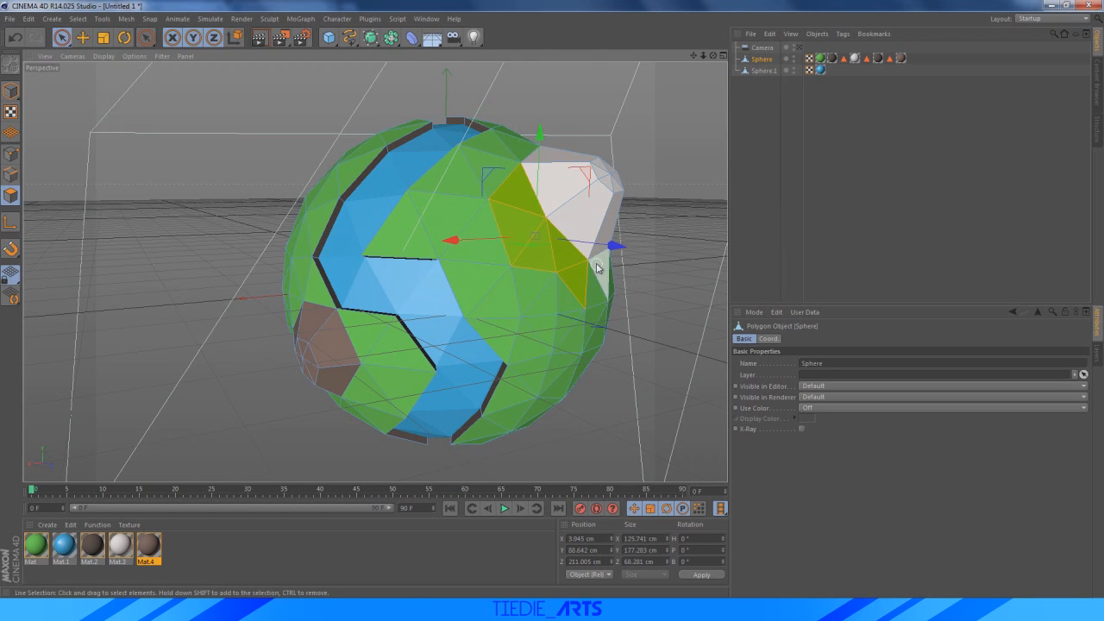
pyautogui.keyDown('shift'); pyautogui.click(601, 267); pyautogui.keyUp('shift')
pyautogui.keyDown('shift'); pyautogui.click(594, 286); pyautogui.keyUp('shift')
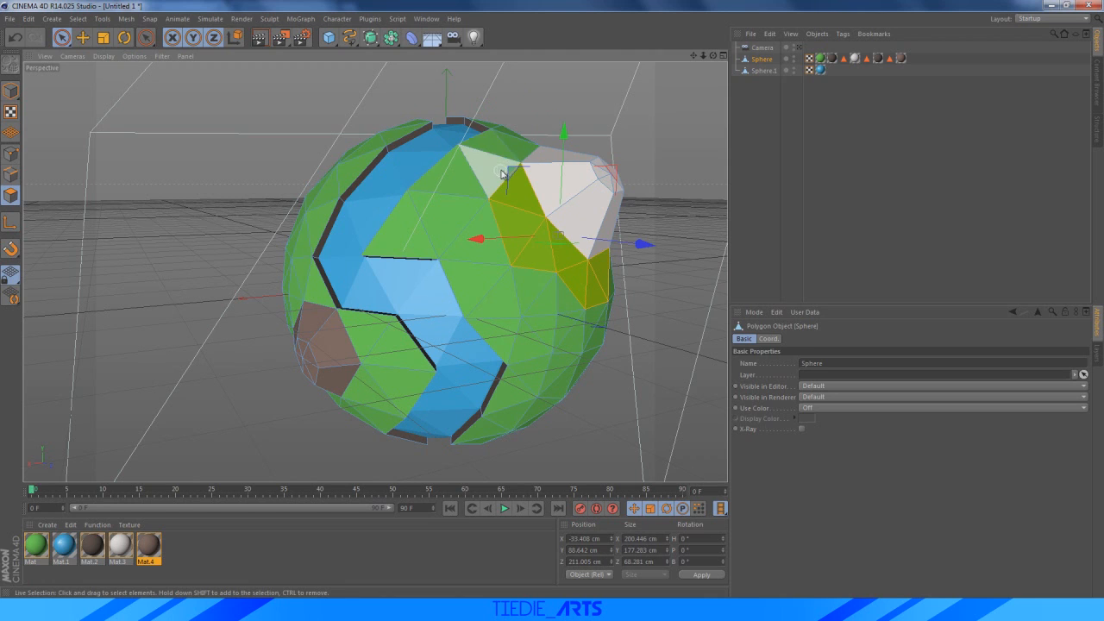
pyautogui.keyDown('shift'); pyautogui.moveTo(522, 153); pyautogui.dragTo(510, 158); pyautogui.keyUp('shift')
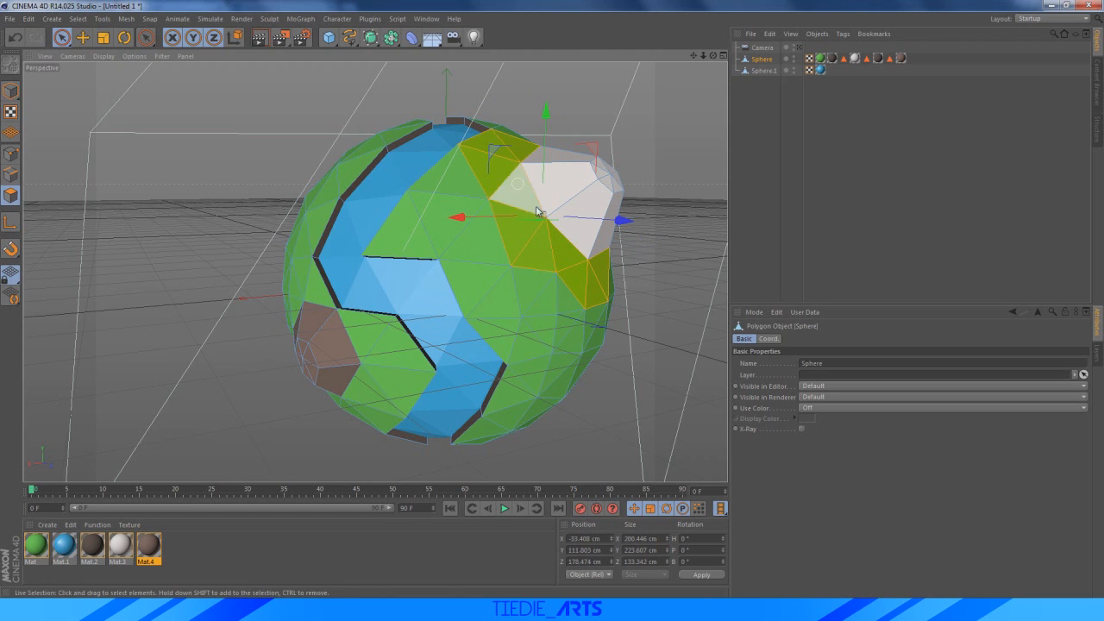
pyautogui.moveTo(514, 240); pyautogui.dragTo(514, 239)
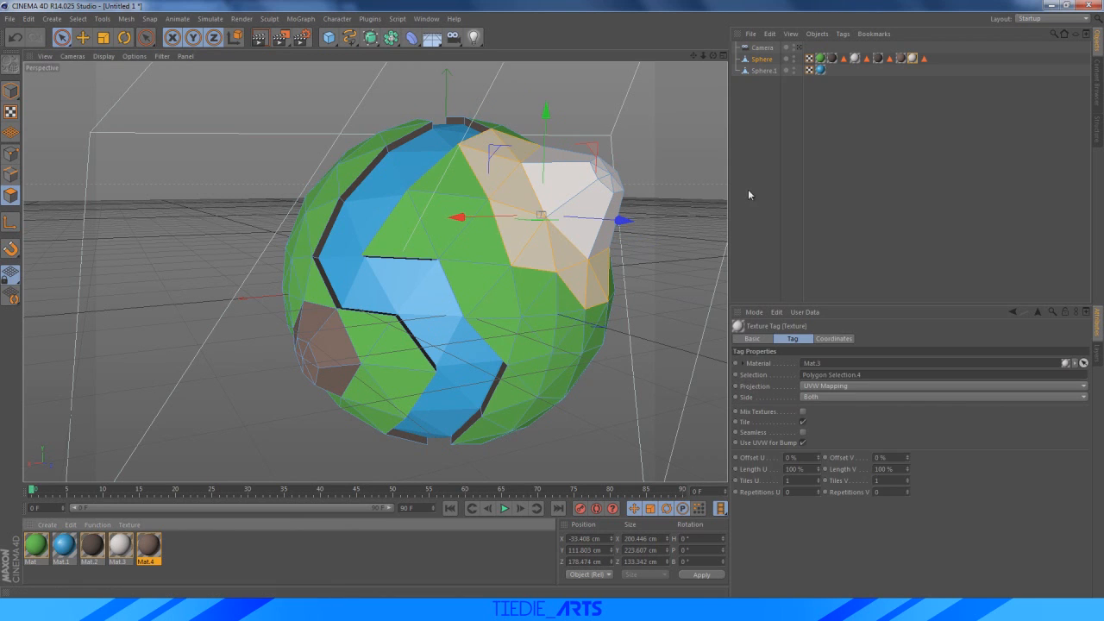
pyautogui.click(749, 192)
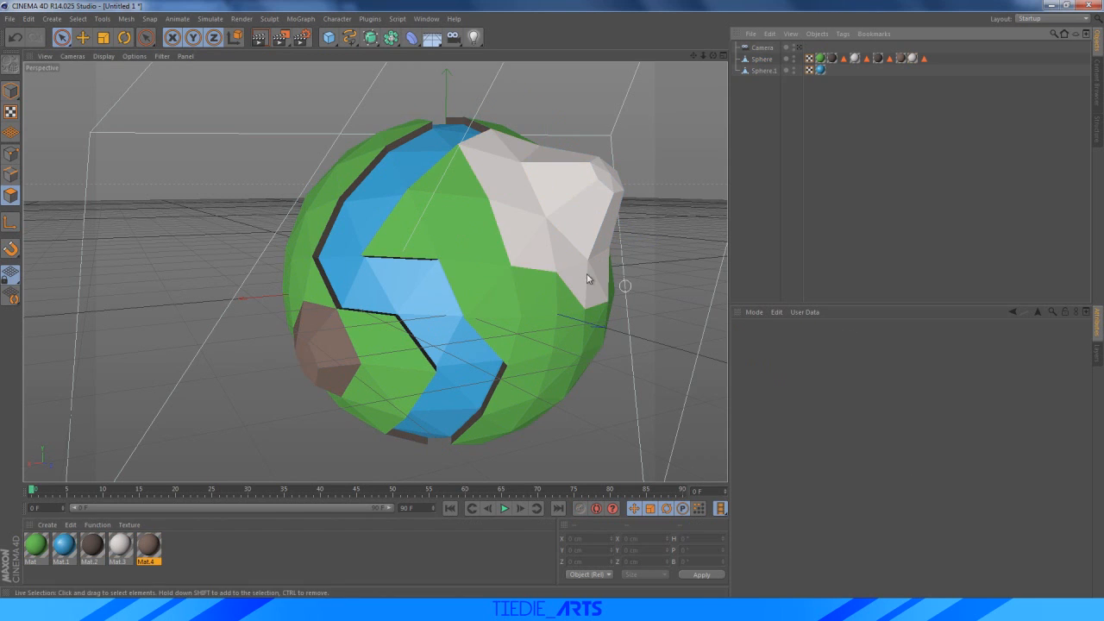
# Select five scattered triangles across the green land and the gray mountain base, and extrude them outward by about 7.7 cm
pyautogui.click(764, 62)
pyautogui.click(433, 219)
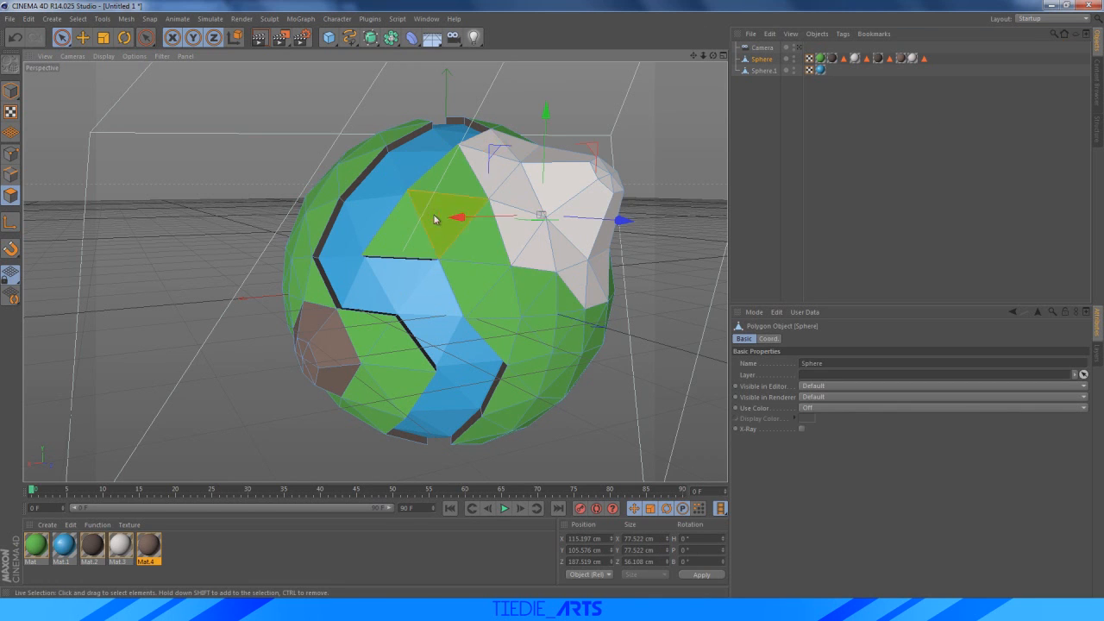
pyautogui.keyDown('shift'); pyautogui.click(542, 257); pyautogui.keyUp('shift')
pyautogui.keyDown('shift'); pyautogui.click(389, 384); pyautogui.keyUp('shift')
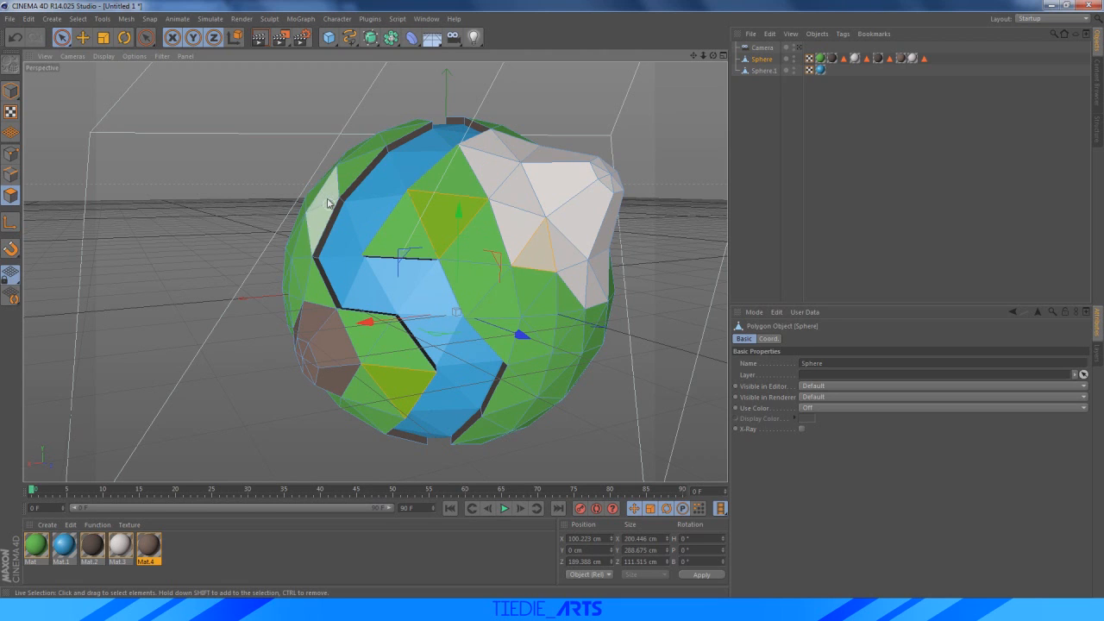
pyautogui.keyDown('shift'); pyautogui.click(328, 197); pyautogui.keyUp('shift')
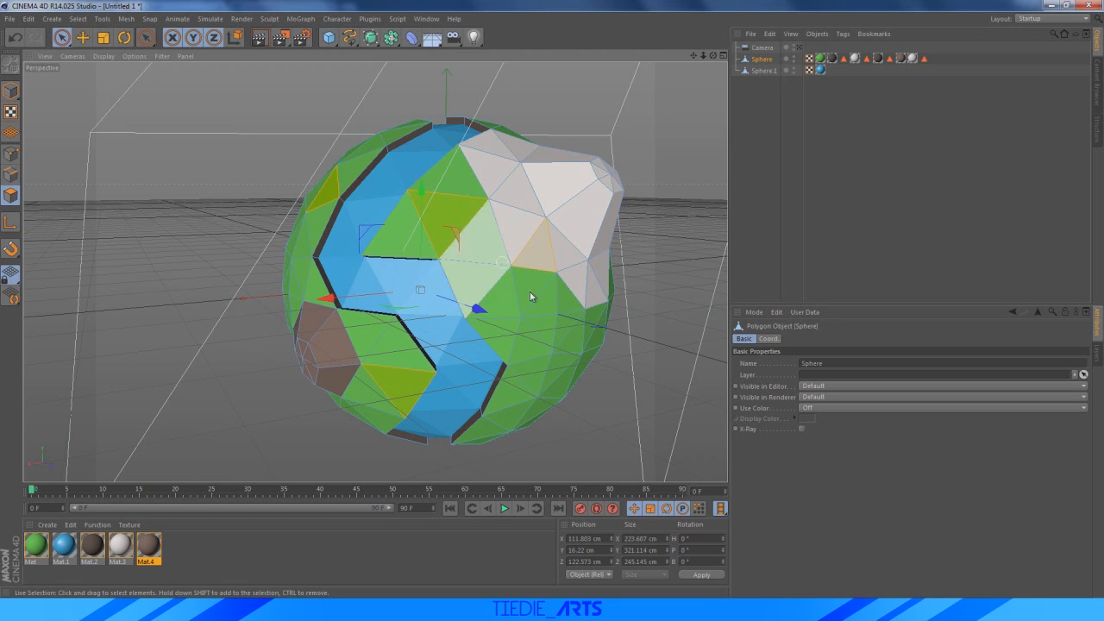
pyautogui.keyDown('shift'); pyautogui.click(554, 375); pyautogui.keyUp('shift')
pyautogui.rightClick(555, 375)
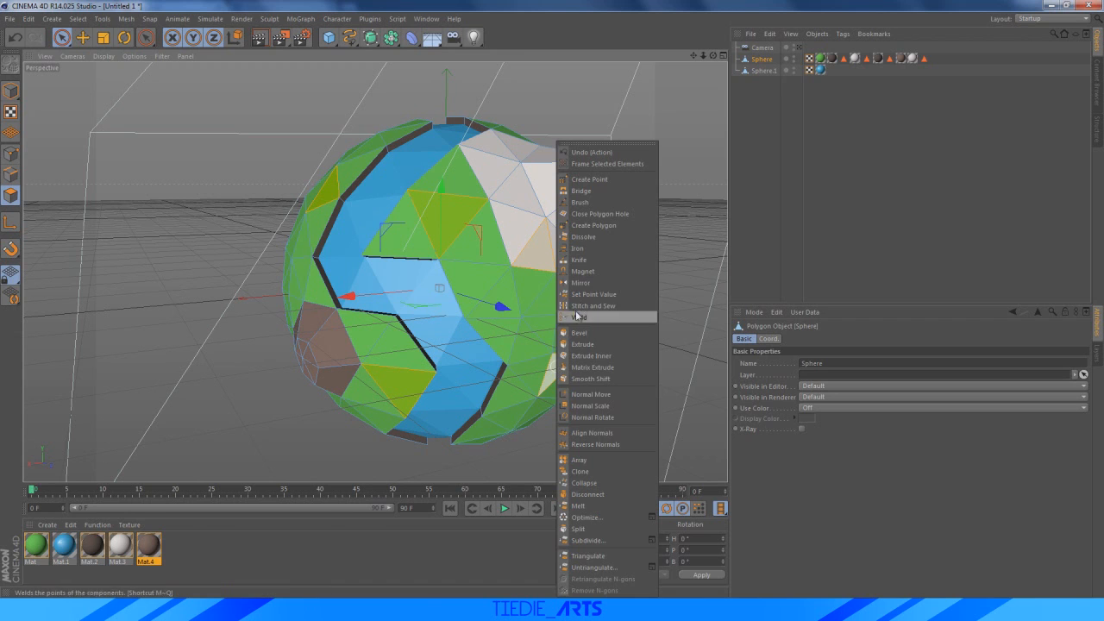
pyautogui.click(584, 344)
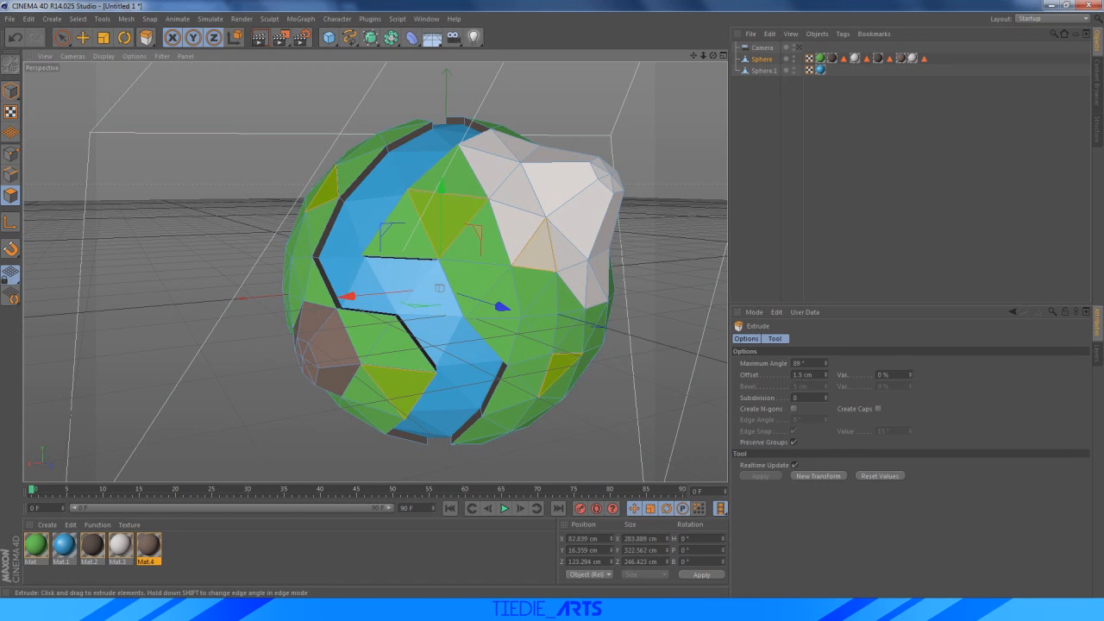
pyautogui.moveTo(584, 344); pyautogui.dragTo(576, 344)
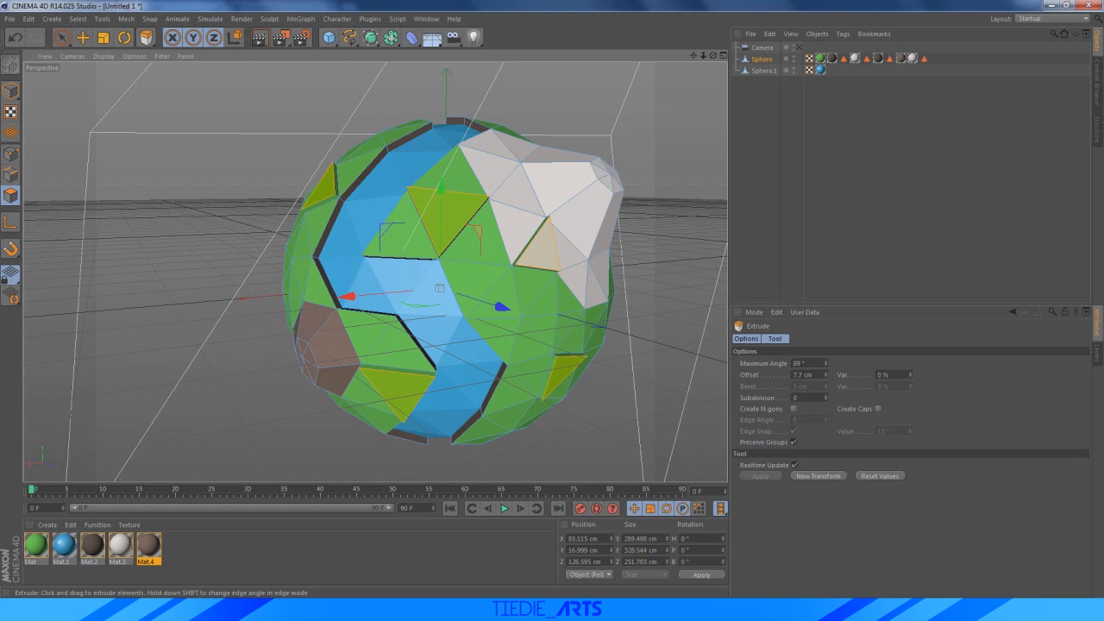
# Select four scattered triangles on the green land and the gray mountain, extrude them inward by about 2.2 cm, and deselect the sphere
pyautogui.click(507, 294)
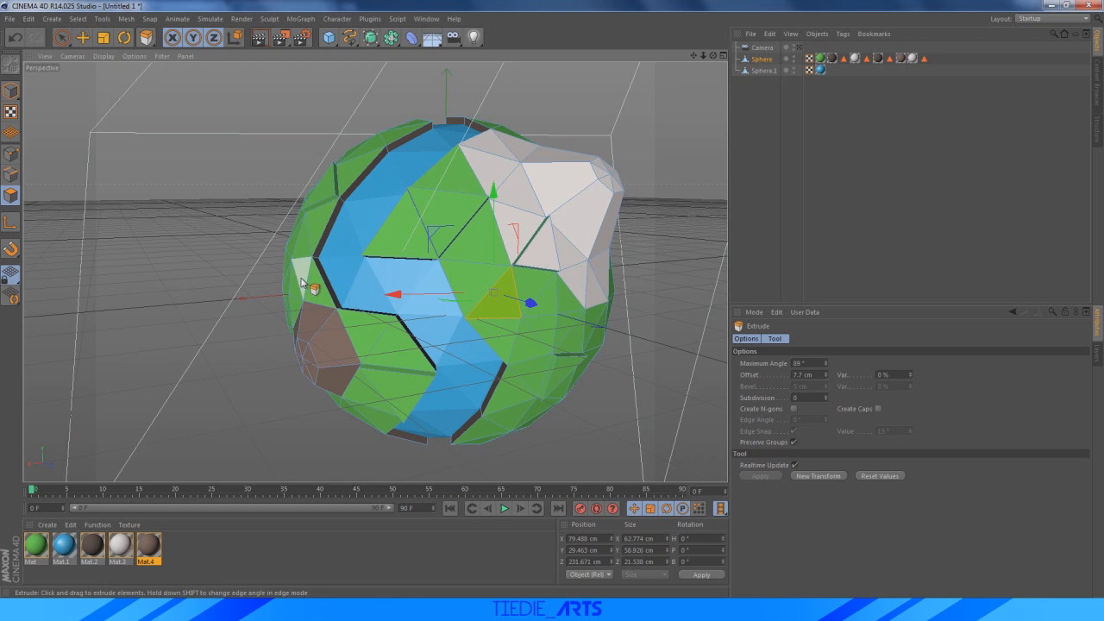
pyautogui.keyDown('shift'); pyautogui.click(518, 149); pyautogui.keyUp('shift')
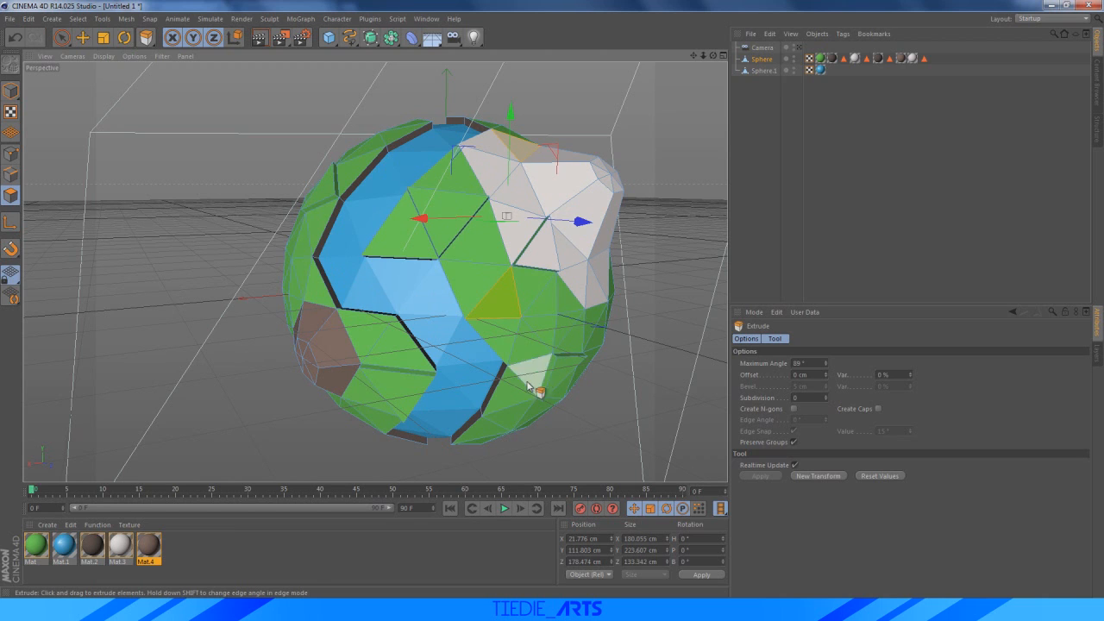
pyautogui.keyDown('shift'); pyautogui.click(510, 416); pyautogui.keyUp('shift')
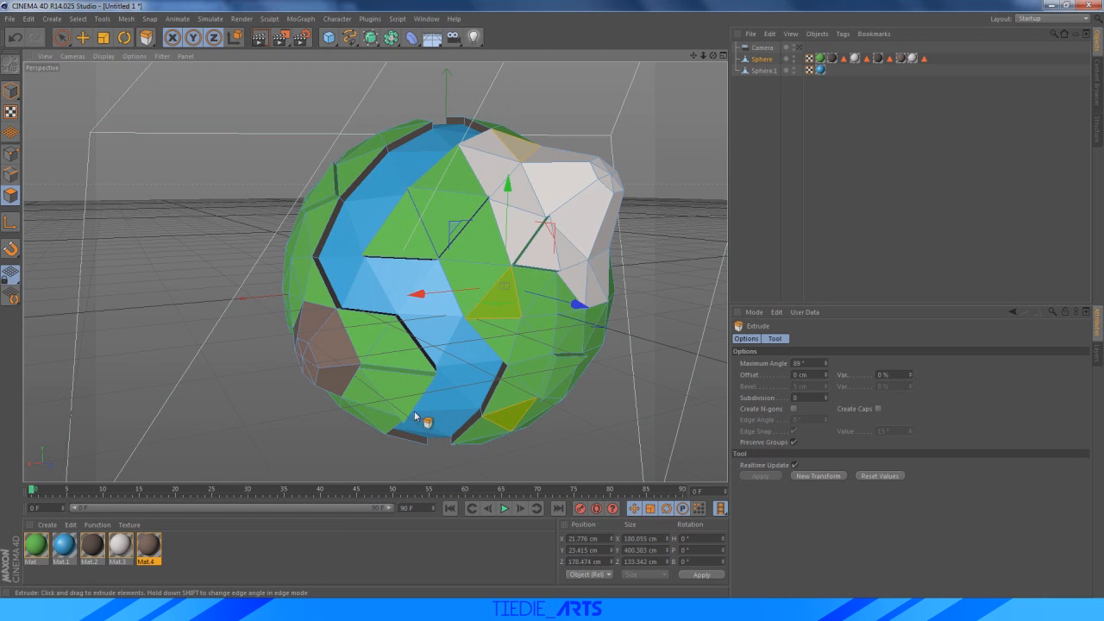
pyautogui.keyDown('shift'); pyautogui.click(366, 420); pyautogui.keyUp('shift')
pyautogui.rightClick(500, 303)
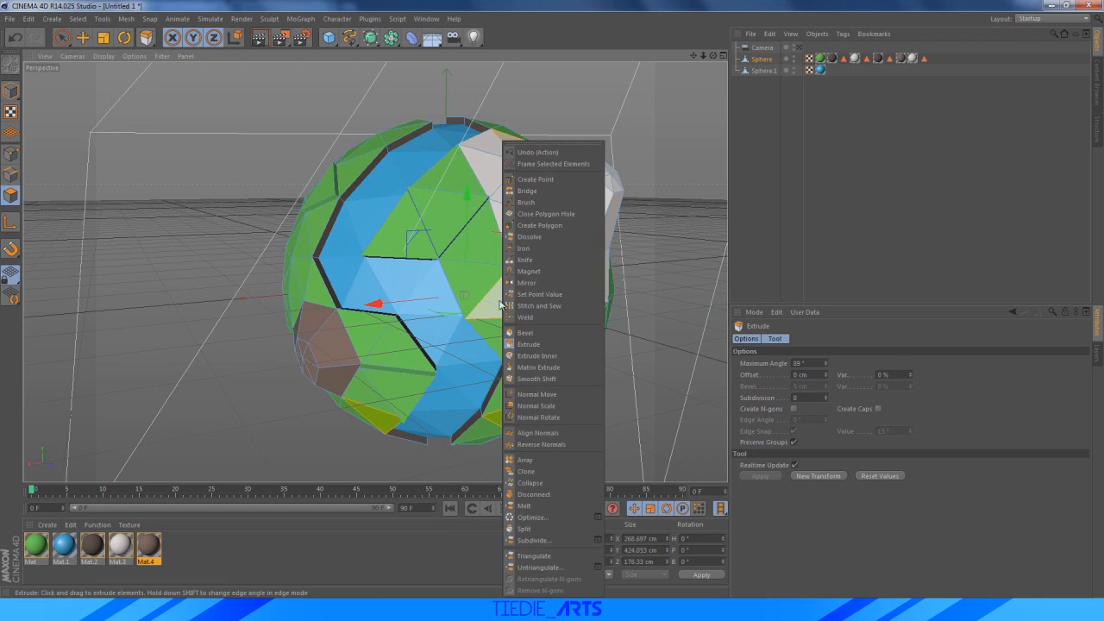
pyautogui.click(528, 344)
pyautogui.moveTo(508, 304); pyautogui.dragTo(494, 305)
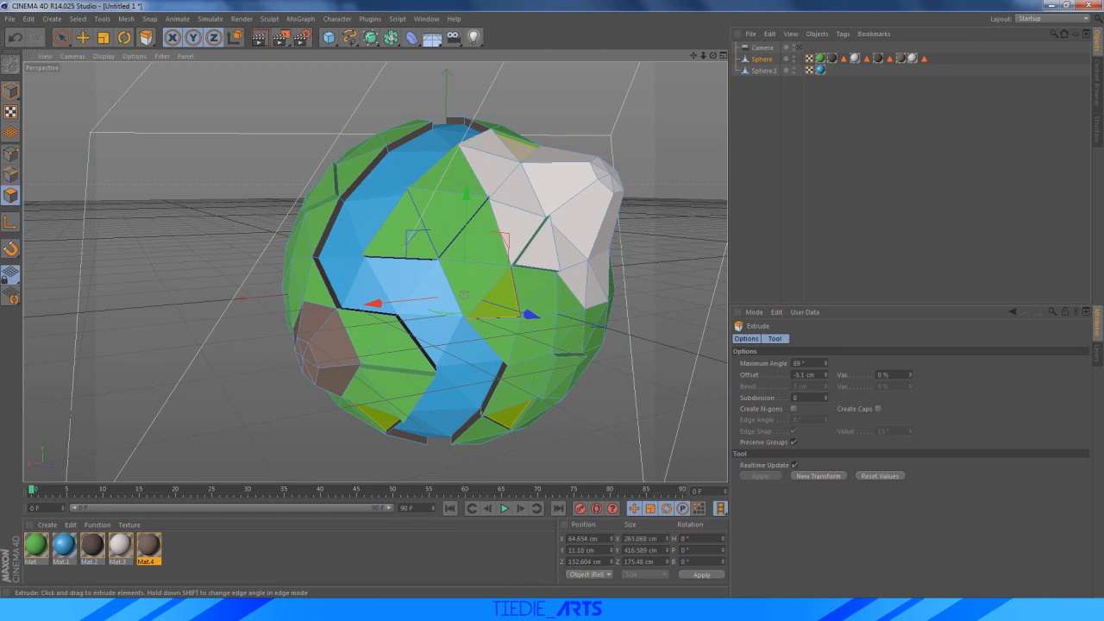
pyautogui.click(765, 226)
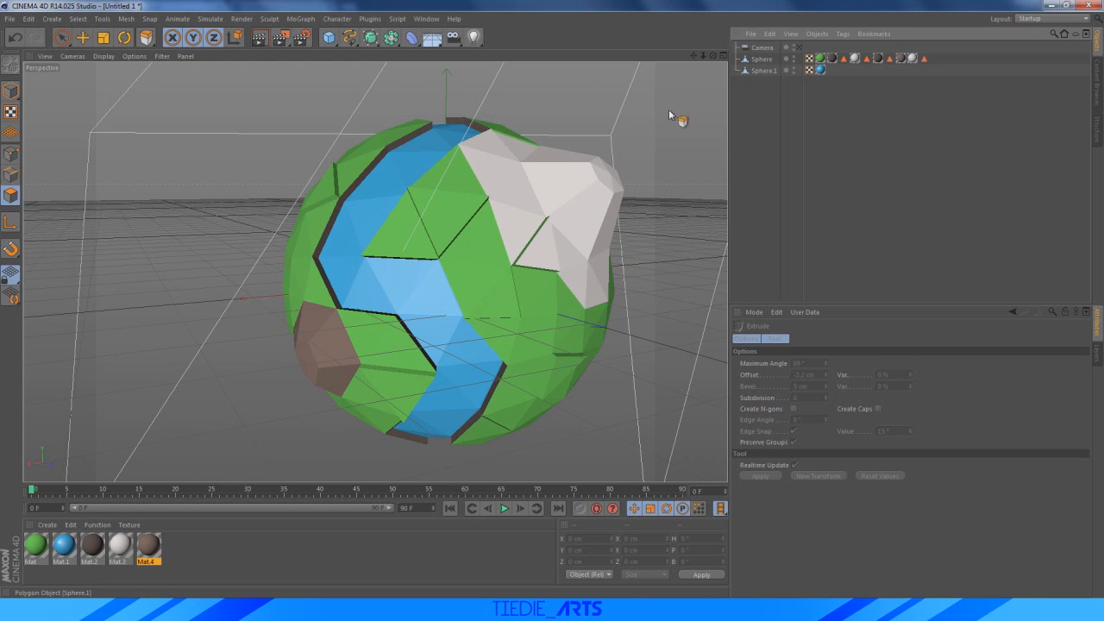
# Select the green side faces of the raised triangle on the gray mountain, apply the light gray Mat.3 to them, and deselect the sphere
pyautogui.scroll(4, 565, 247)
pyautogui.click(68, 40)
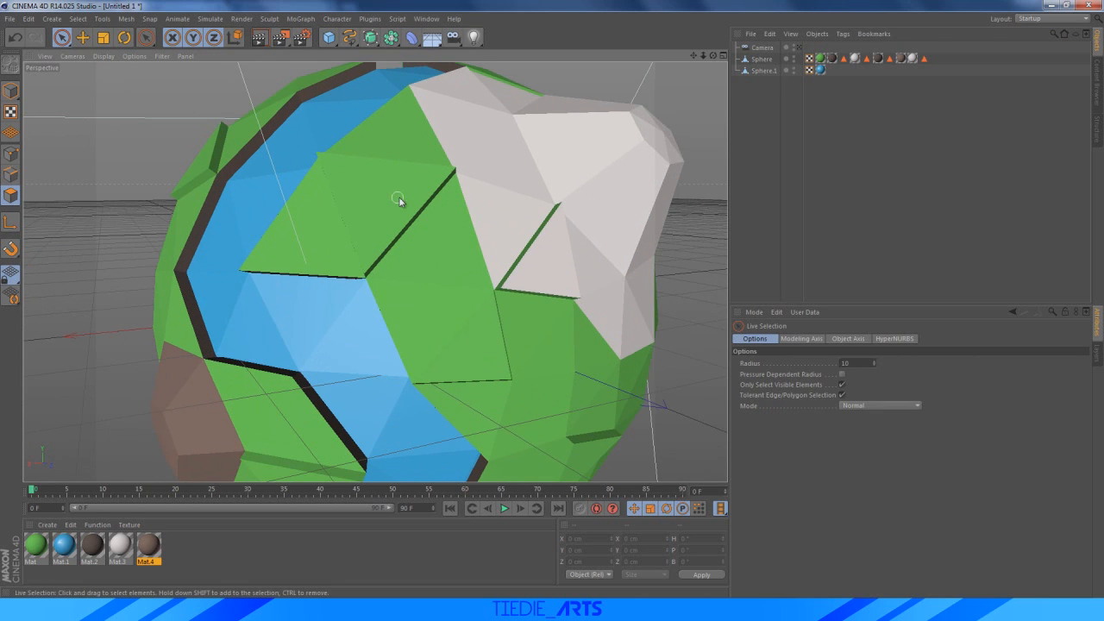
pyautogui.scroll(3, 590, 246)
pyautogui.scroll(-2, 375, 266)
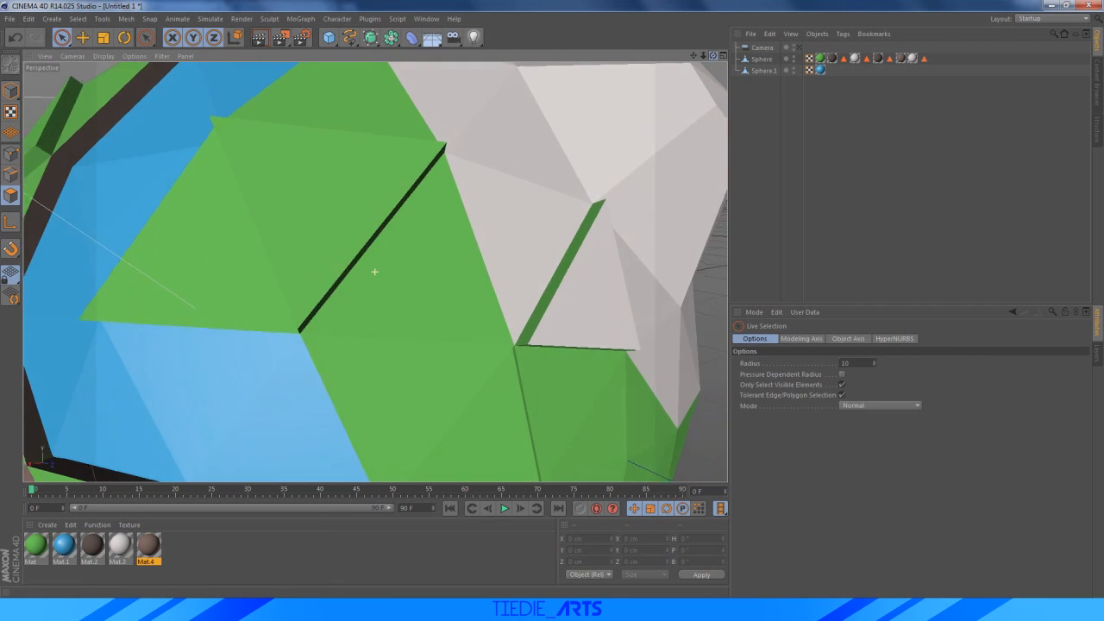
pyautogui.click(552, 286)
pyautogui.click(563, 284)
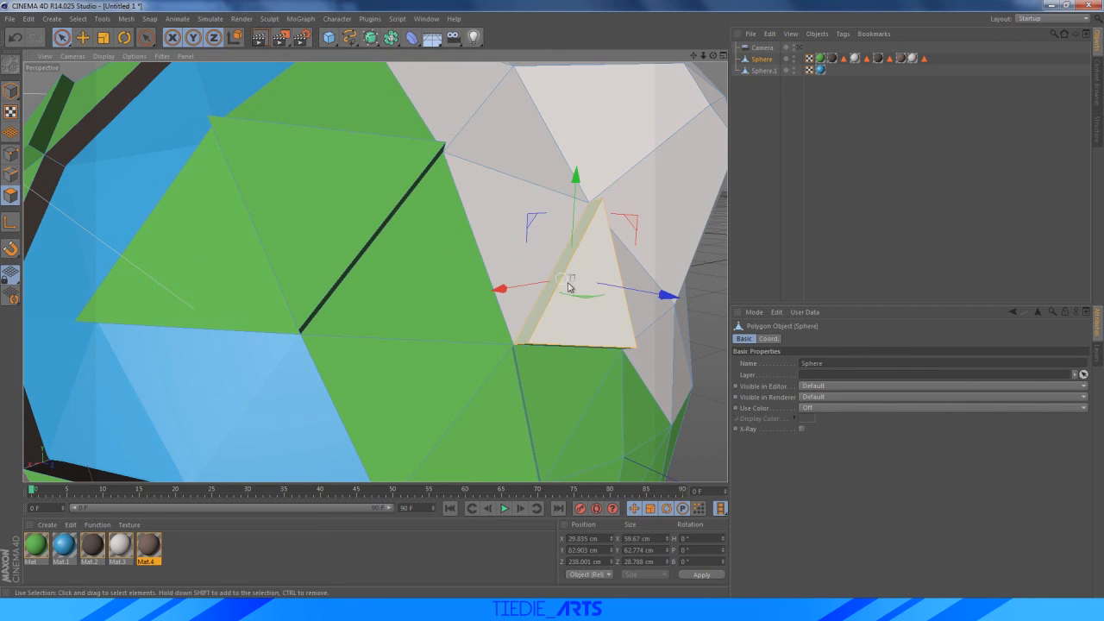
pyautogui.scroll(3, 591, 295)
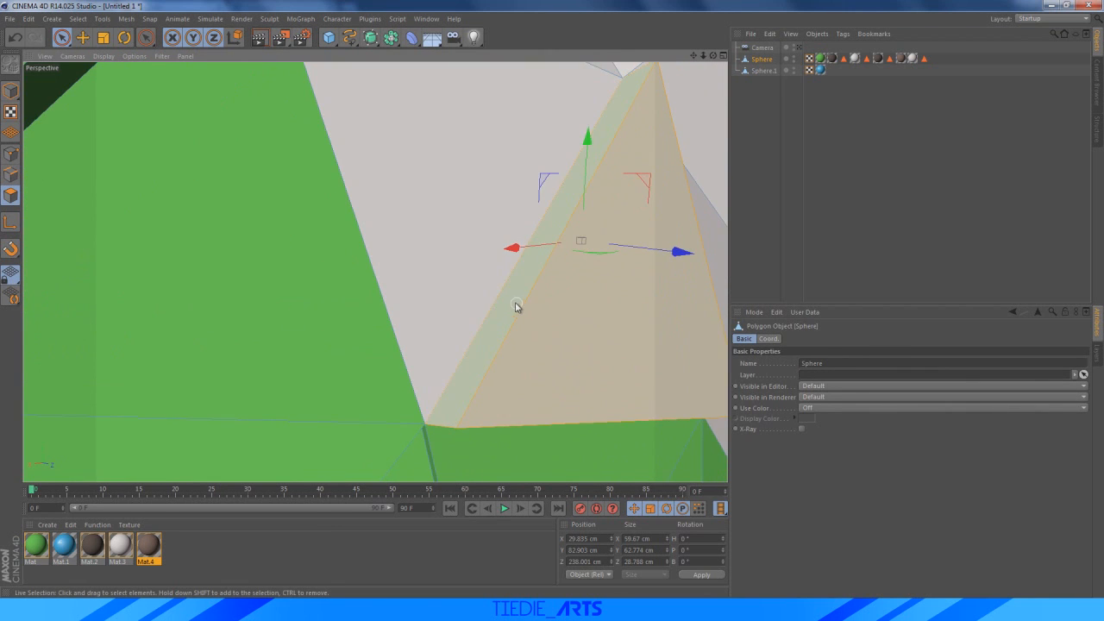
pyautogui.click(518, 307)
pyautogui.moveTo(713, 58); pyautogui.dragTo(668, 13)
pyautogui.click(510, 354)
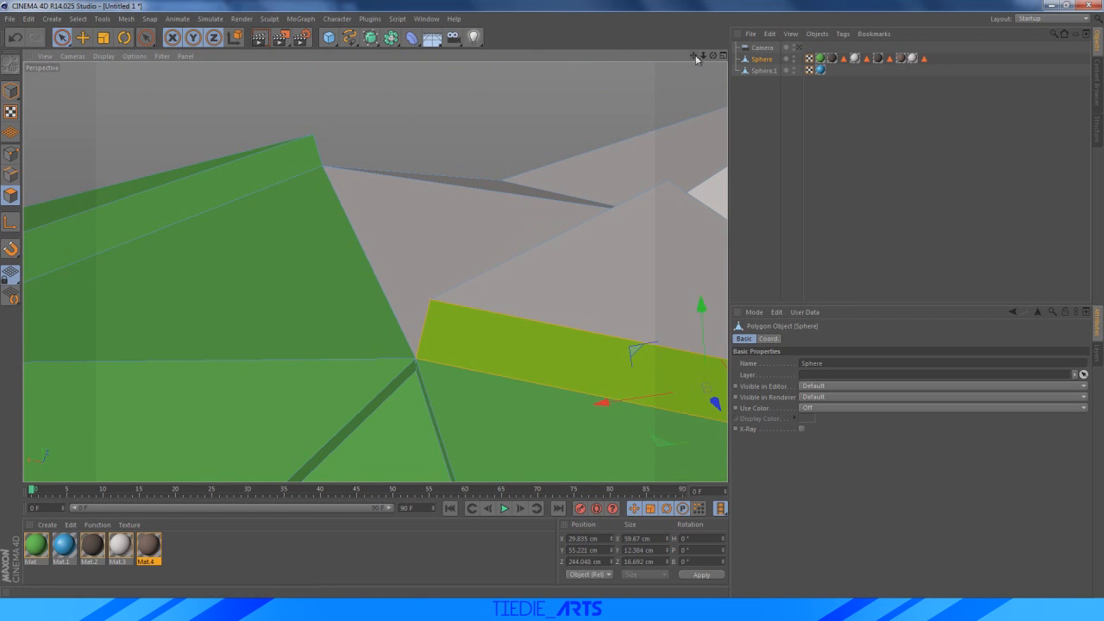
pyautogui.moveTo(695, 57); pyautogui.dragTo(350, 59)
pyautogui.moveTo(717, 57); pyautogui.dragTo(374, 271)
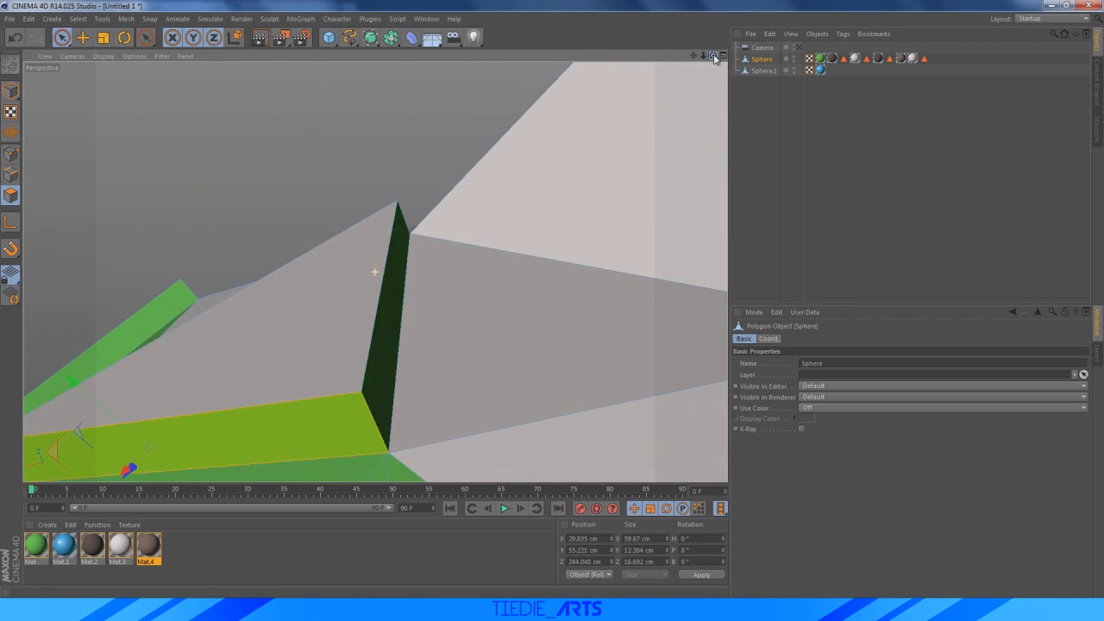
pyautogui.click(382, 340)
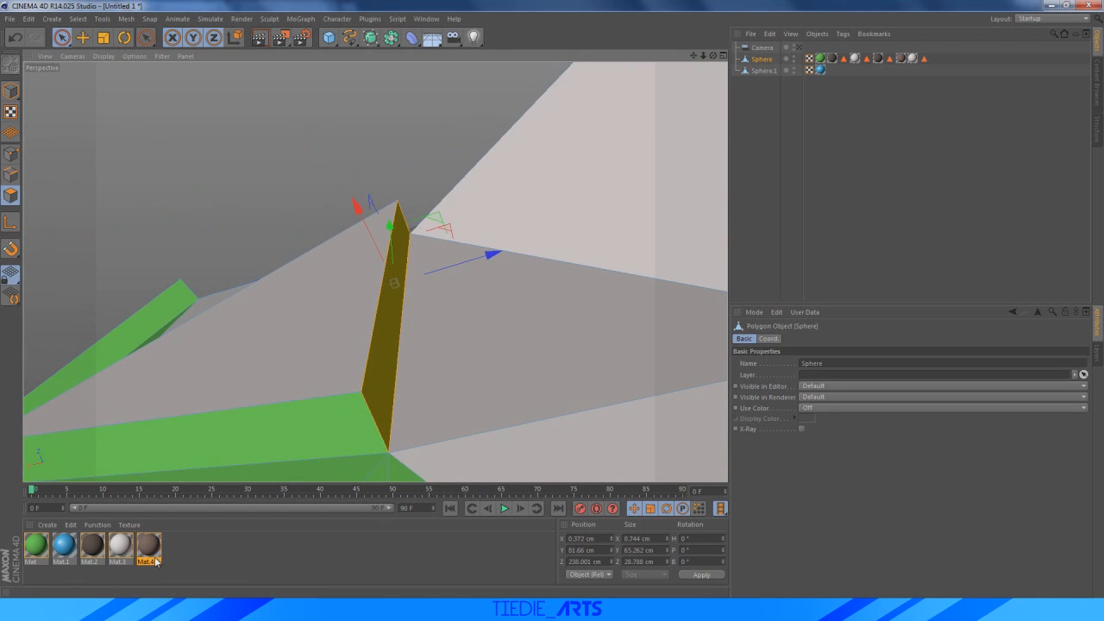
pyautogui.keyDown('shift'); pyautogui.click(257, 434); pyautogui.keyUp('shift')
pyautogui.moveTo(713, 56); pyautogui.dragTo(509, 34)
pyautogui.keyDown('shift'); pyautogui.click(249, 233); pyautogui.keyUp('shift')
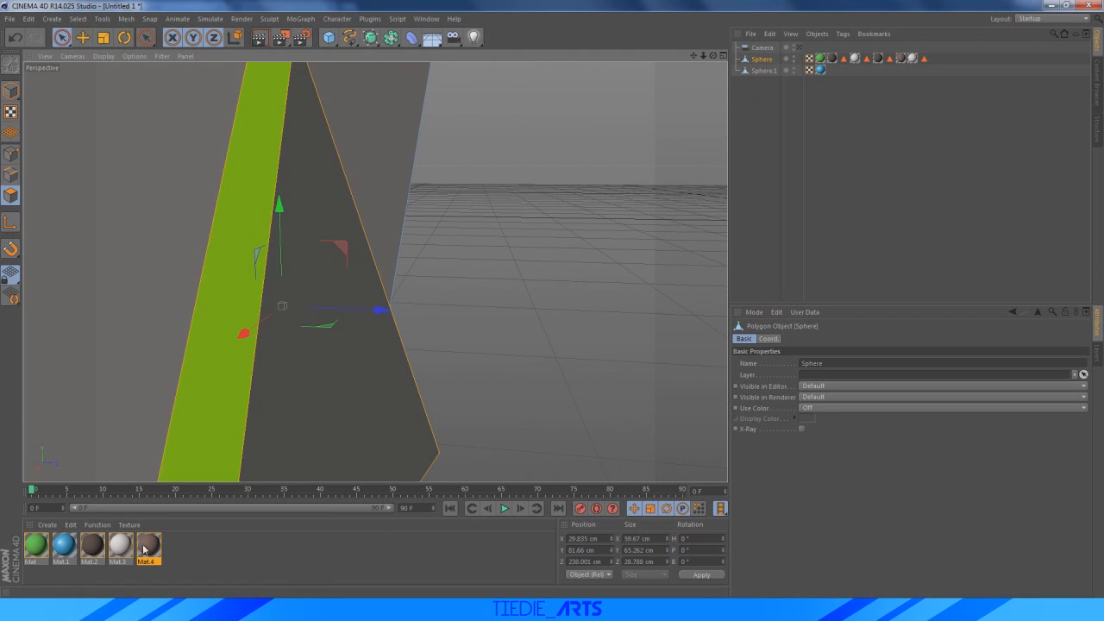
pyautogui.moveTo(121, 551); pyautogui.dragTo(197, 394)
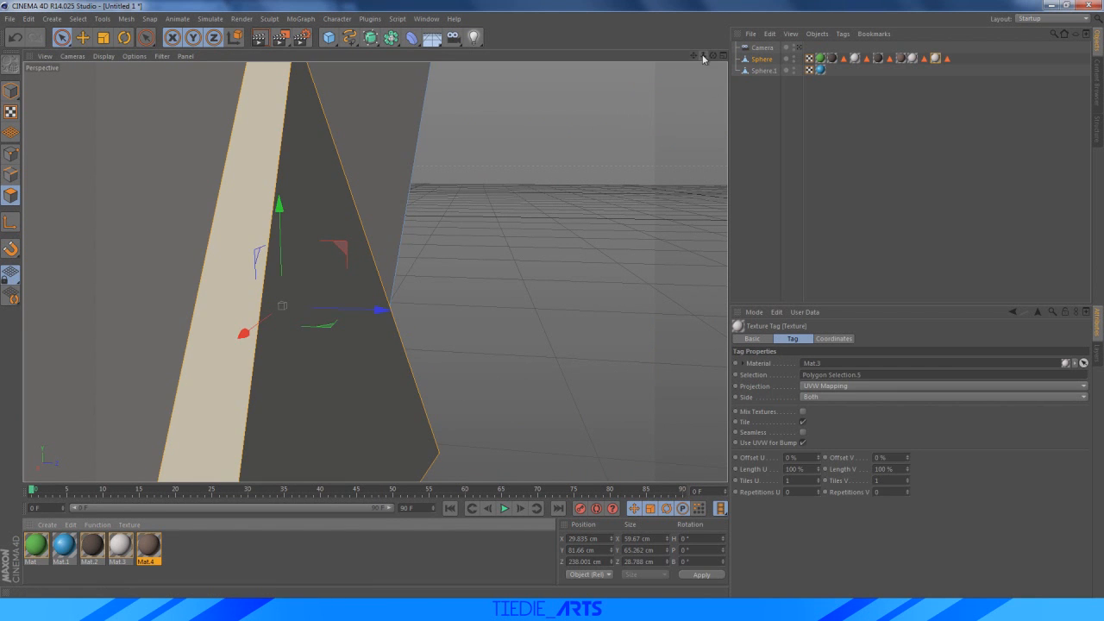
pyautogui.moveTo(703, 56); pyautogui.dragTo(815, 21)
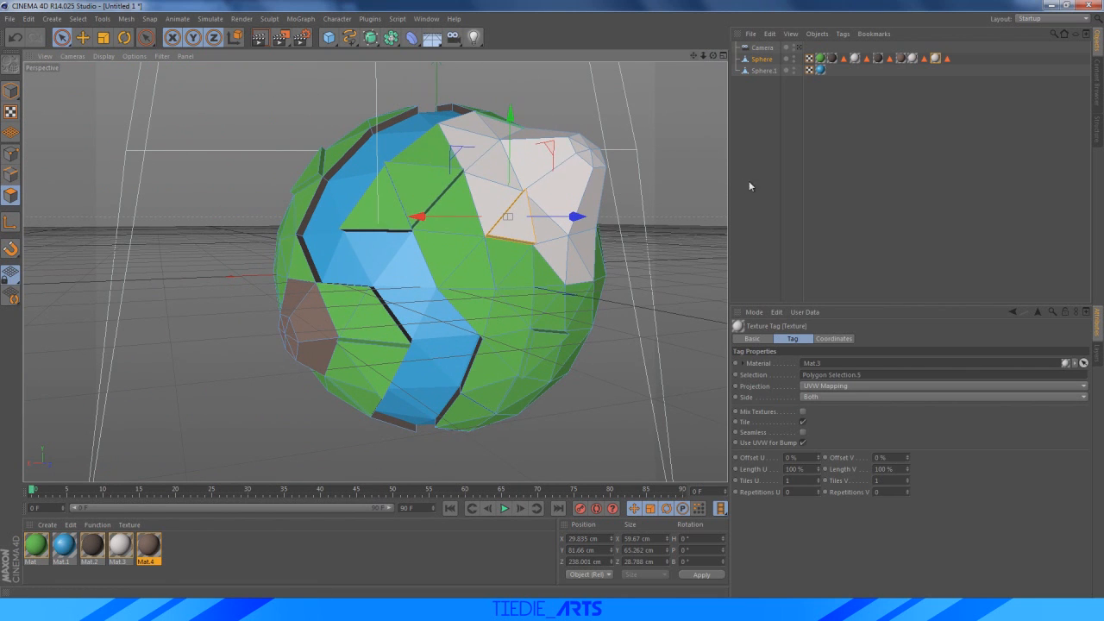
pyautogui.click(749, 182)
# Render the current view to preview the globe's colors and raised triangles, and dismiss the preview
pyautogui.moveTo(693, 57); pyautogui.dragTo(688, 91)
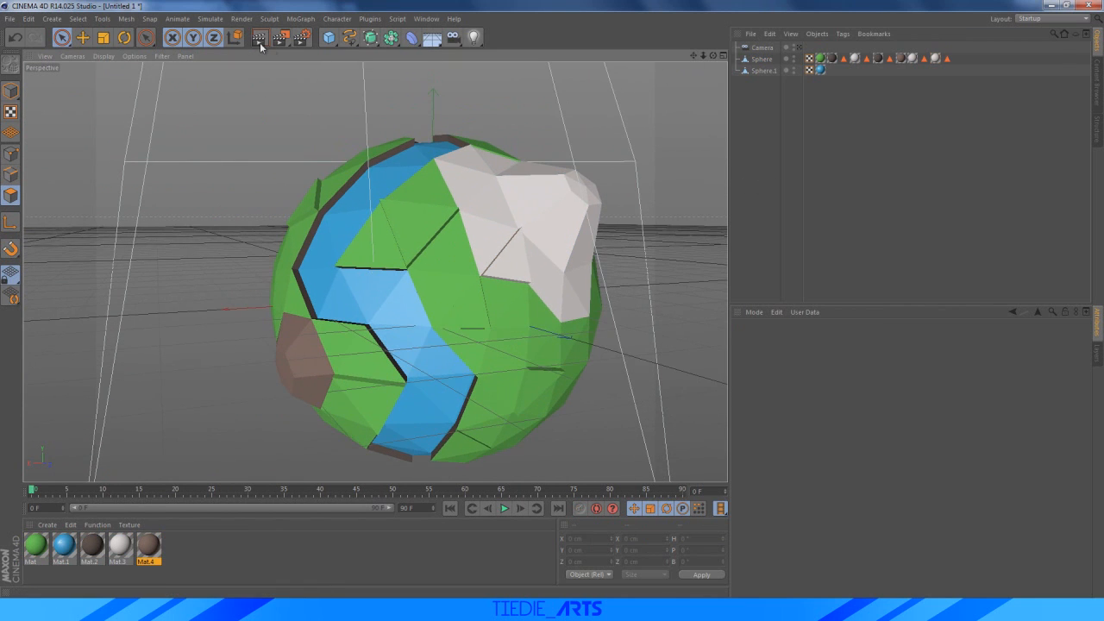
pyautogui.click(260, 41)
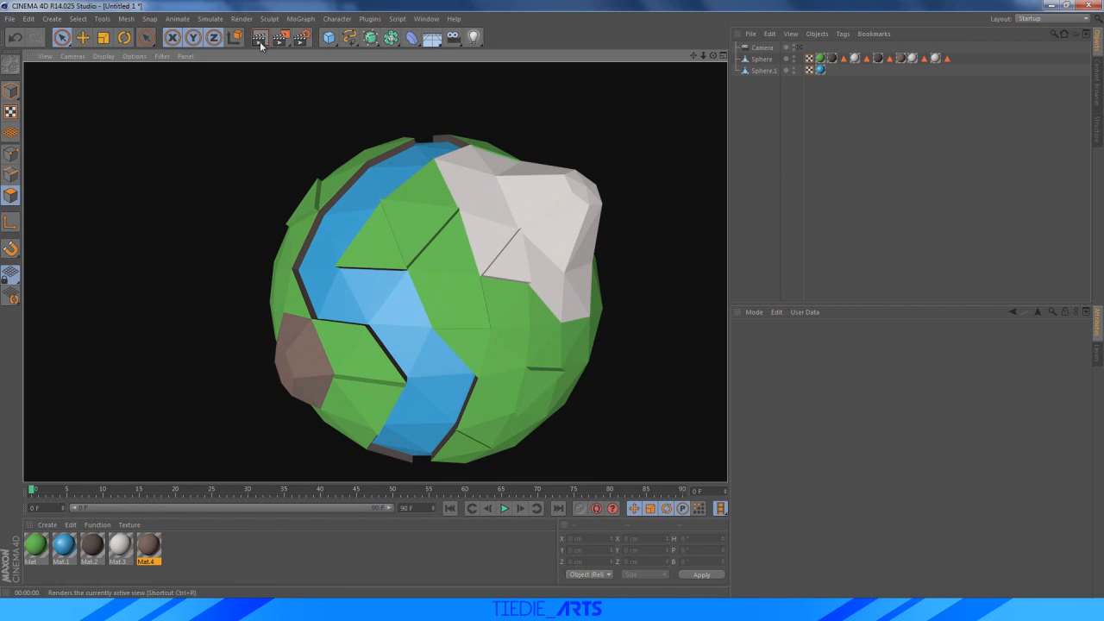
pyautogui.click(772, 181)
# Add a Physical Sky to the scene to light the globe
pyautogui.moveTo(713, 56); pyautogui.dragTo(685, 55)
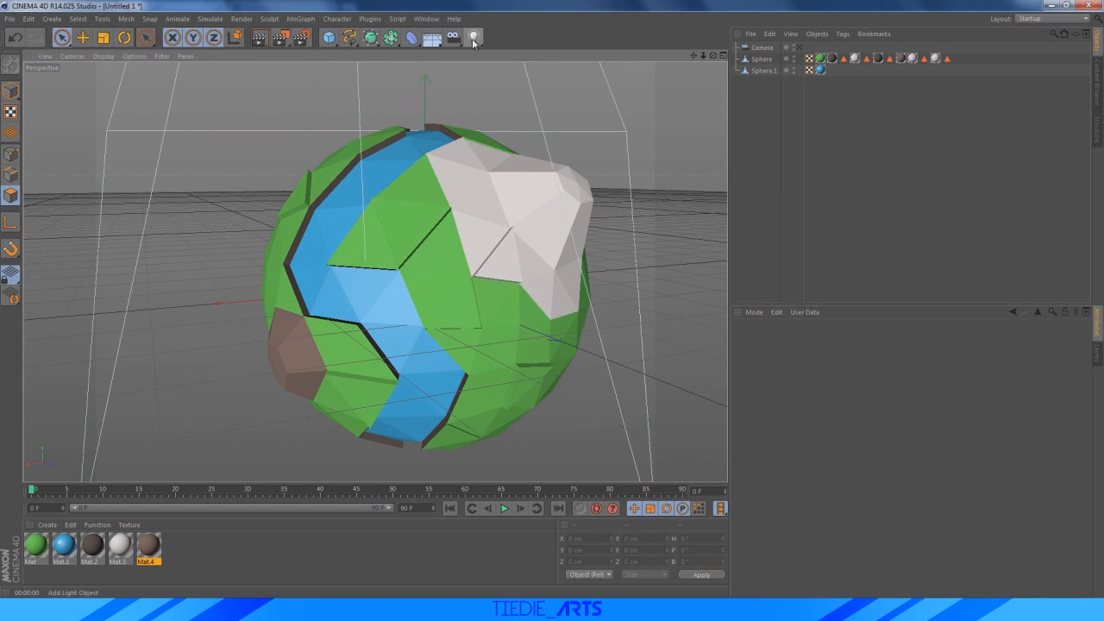
pyautogui.moveTo(440, 42); pyautogui.dragTo(553, 53)
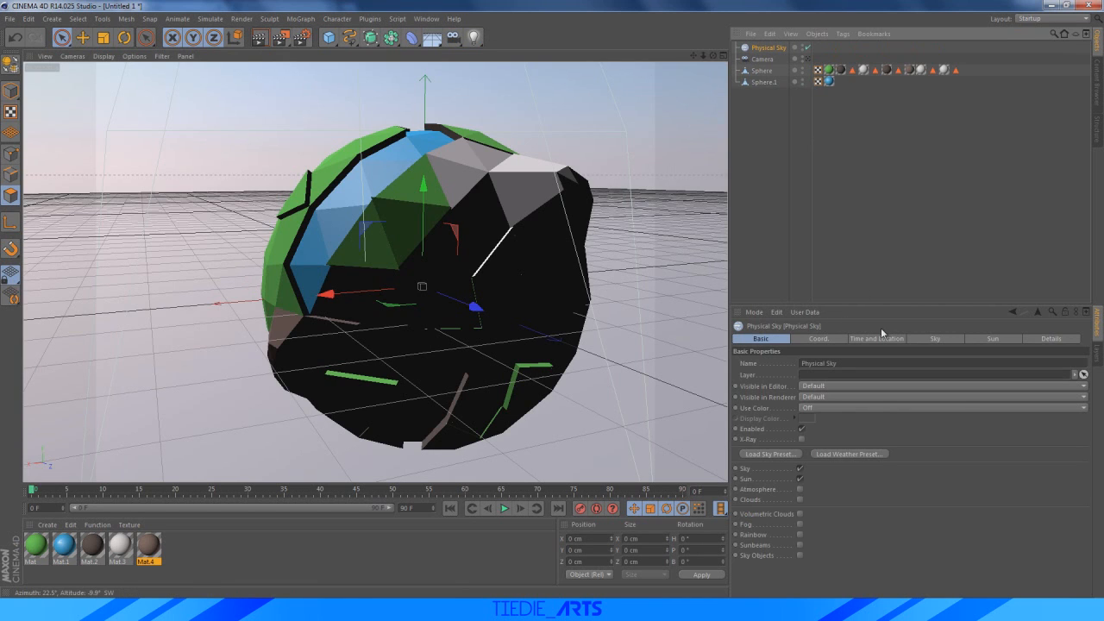
# Try the Physical Sky at other times of day, including 22:00, 09:00 and 07:00, and return its time to 12:00
pyautogui.click(877, 338)
pyautogui.moveTo(924, 362); pyautogui.dragTo(917, 360)
pyautogui.click(928, 364)
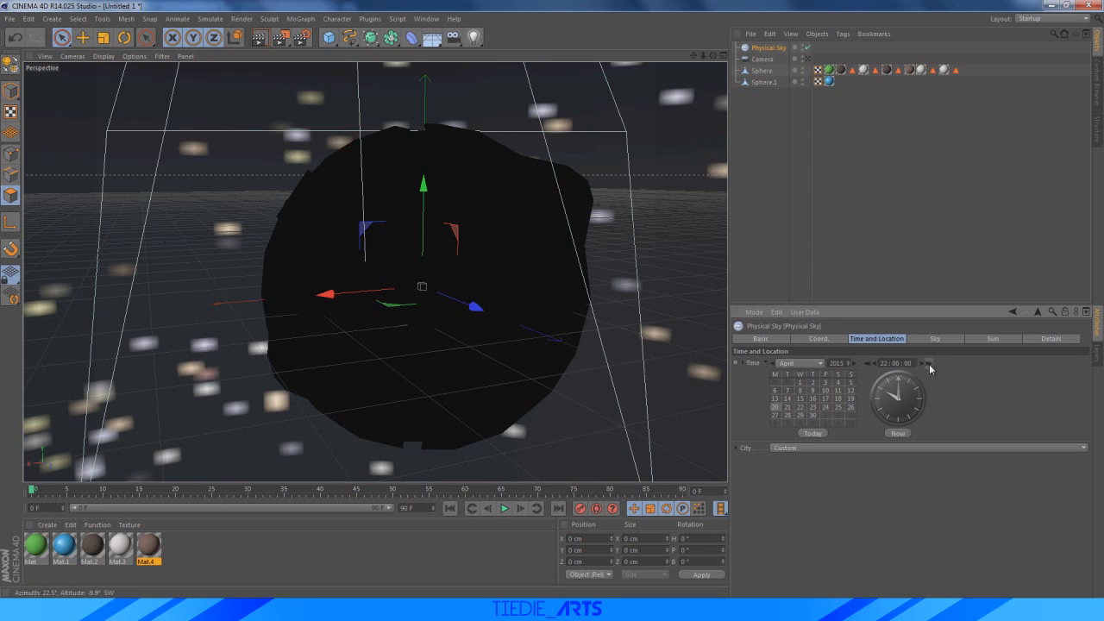
pyautogui.click(929, 364)
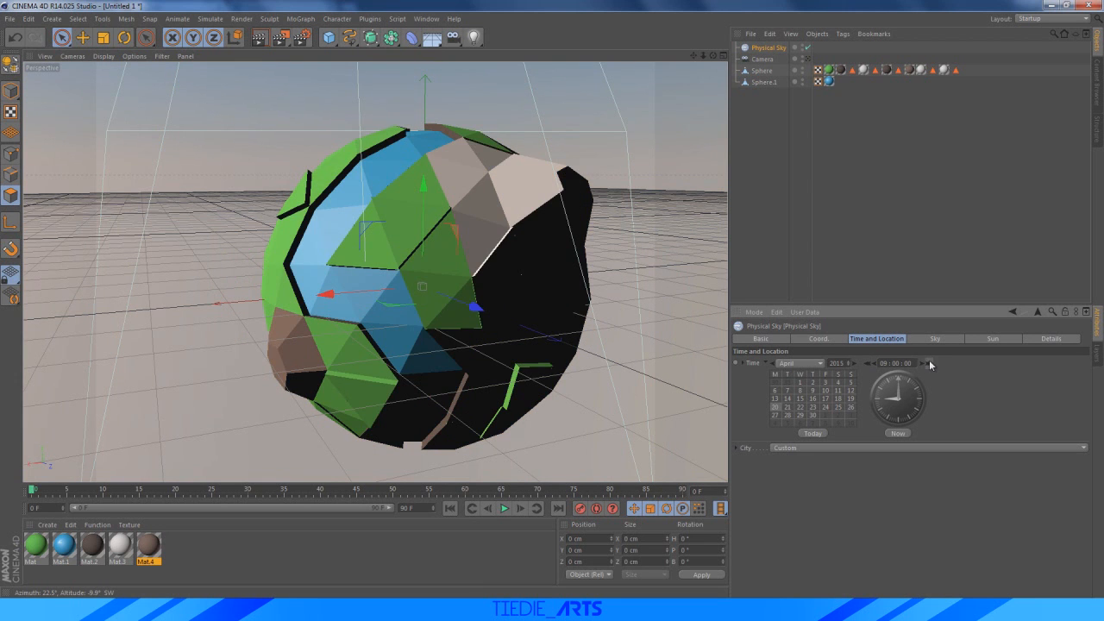
pyautogui.click(866, 363)
pyautogui.click(865, 363)
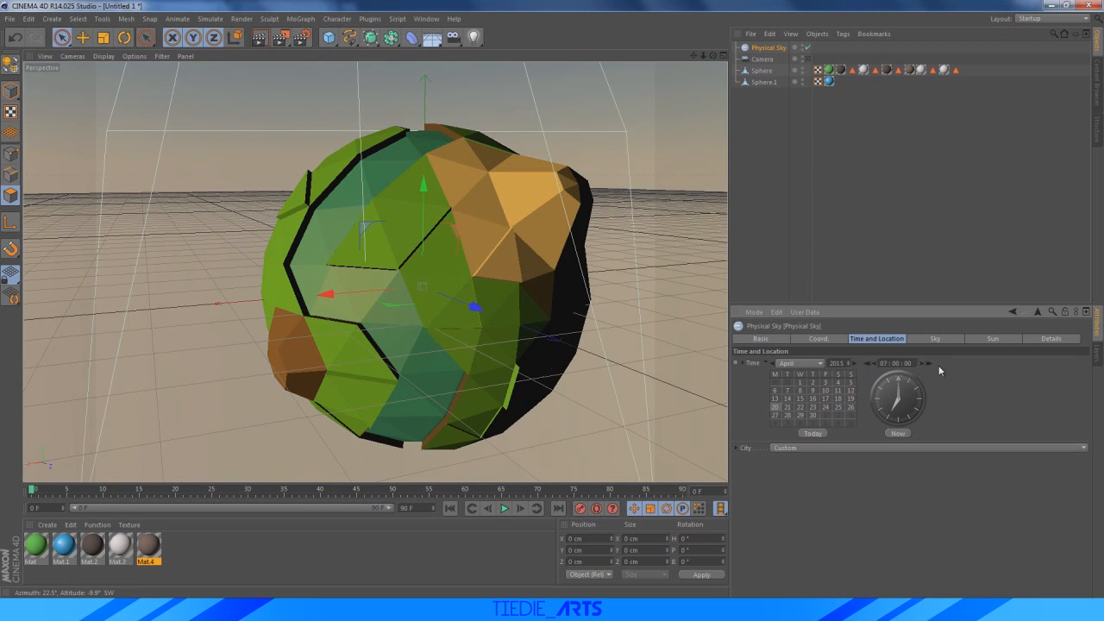
pyautogui.click(928, 363)
pyautogui.click(928, 363)
pyautogui.click(928, 363)
pyautogui.click(927, 363)
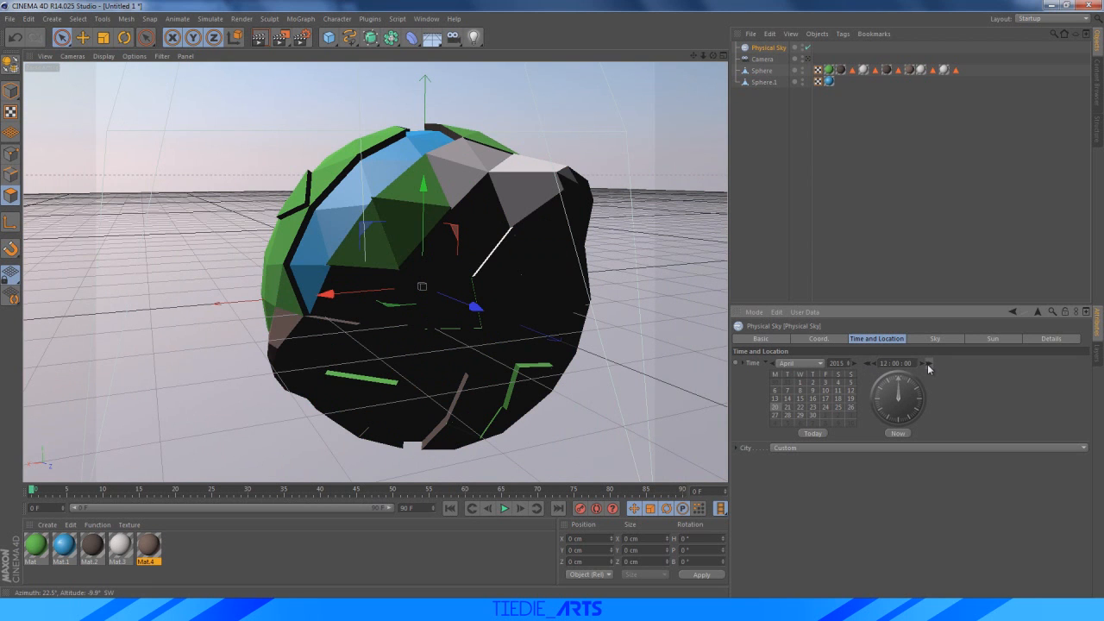
# Select both spheres as whole objects and rotate the globe about its vertical axis
pyautogui.click(763, 73)
pyautogui.keyDown('shift'); pyautogui.click(761, 86); pyautogui.keyUp('shift')
pyautogui.press('r')
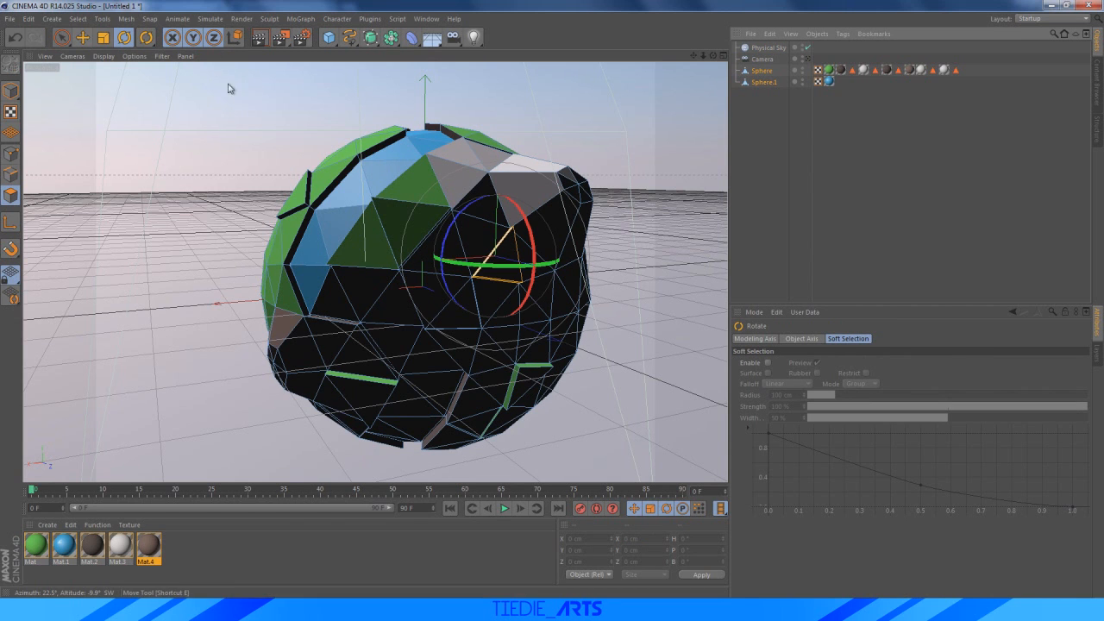
pyautogui.click(222, 176)
pyautogui.click(12, 91)
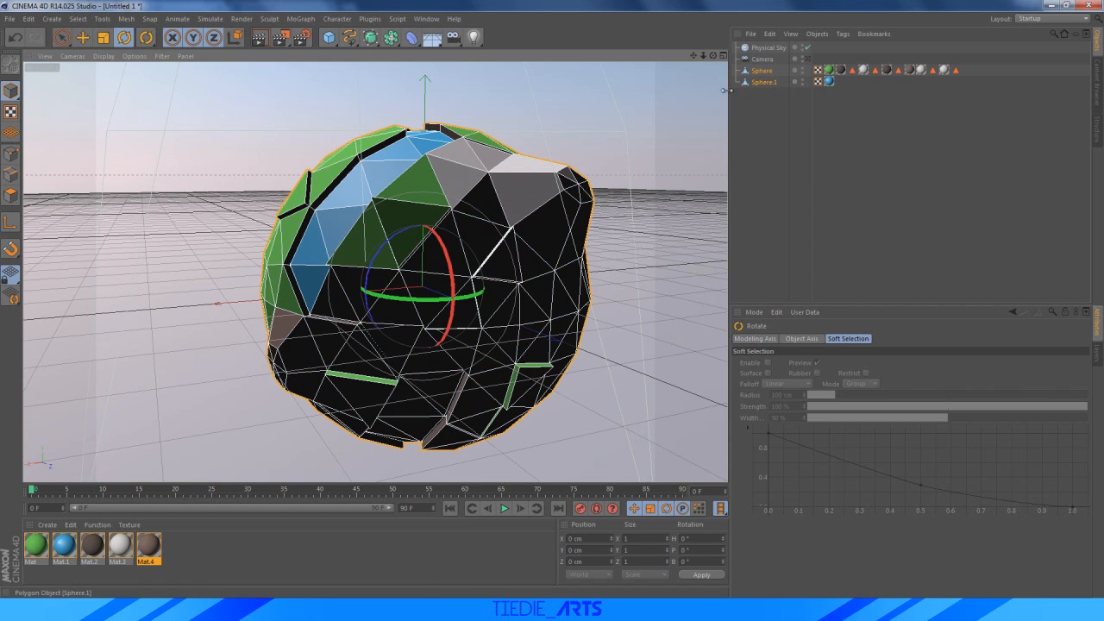
pyautogui.moveTo(392, 295); pyautogui.dragTo(246, 283)
# Look through the scene camera and reframe it on the sunlit river side, at about X 597, Y 147, Z -564 cm
pyautogui.click(762, 58)
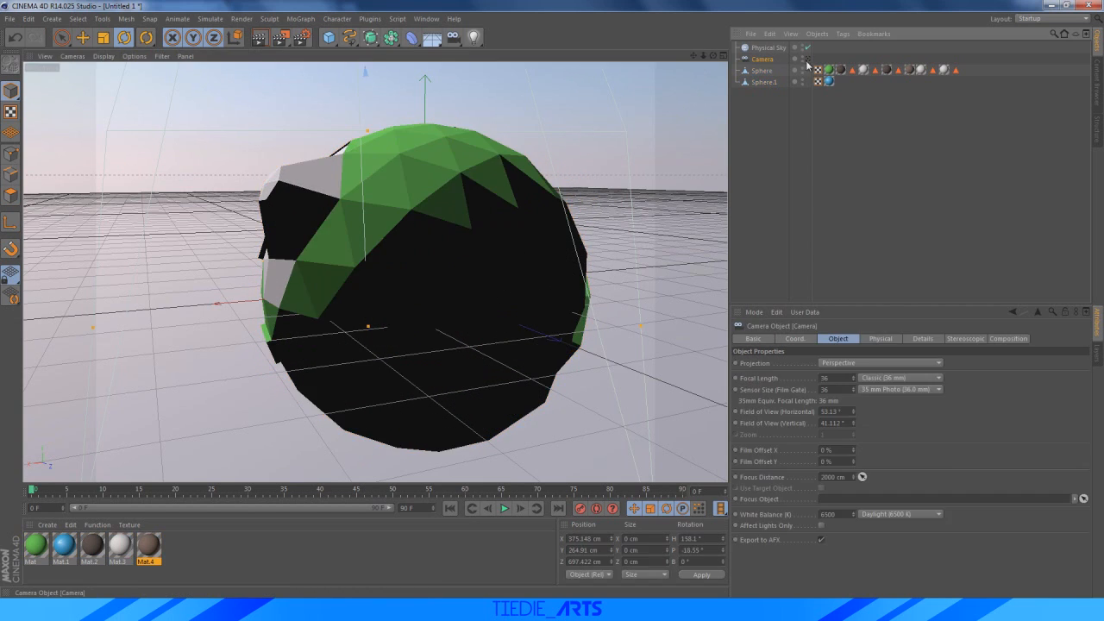
pyautogui.click(807, 59)
pyautogui.click(808, 59)
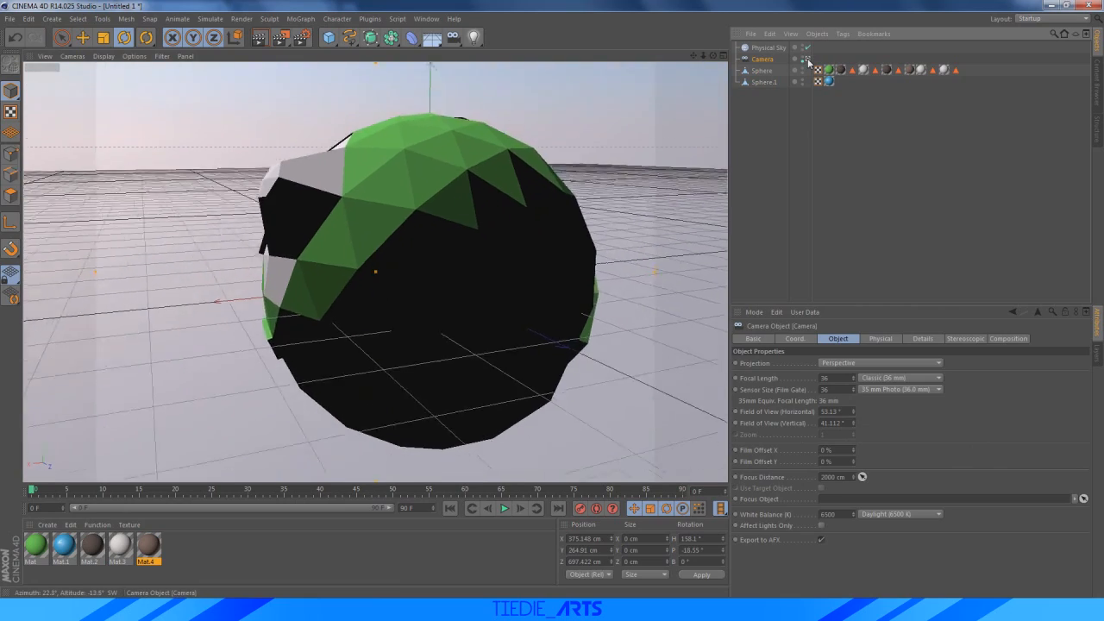
pyautogui.click(808, 59)
pyautogui.moveTo(713, 55); pyautogui.dragTo(827, 46)
pyautogui.moveTo(692, 57); pyautogui.dragTo(1052, 7)
pyautogui.scroll(1, 207, 265)
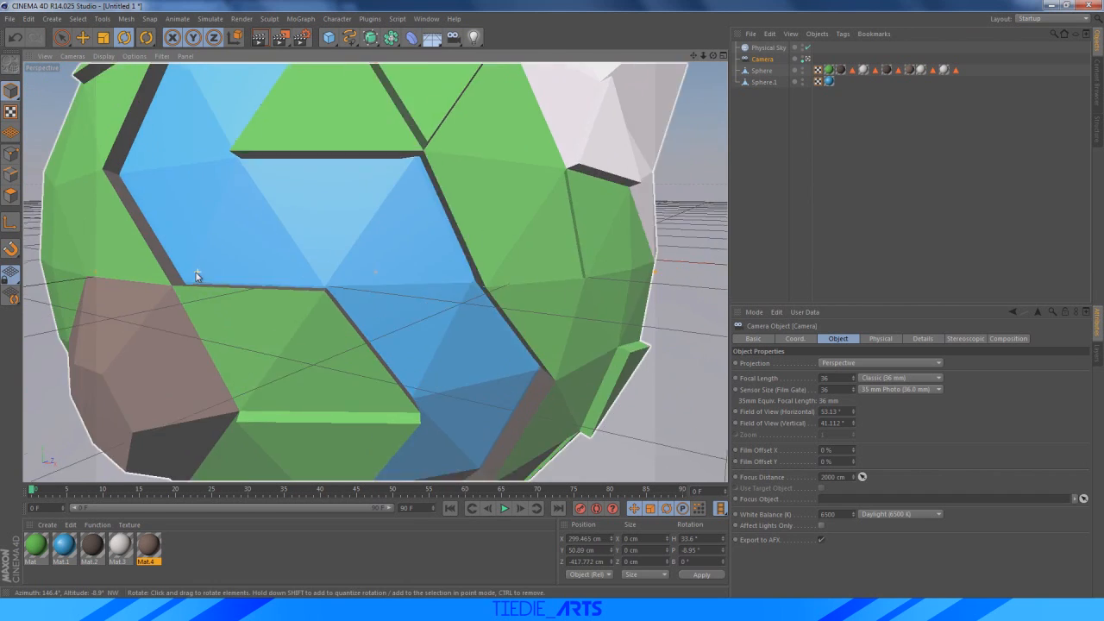
pyautogui.scroll(-7, 206, 265)
pyautogui.moveTo(695, 56)
pyautogui.mouseDown()
pyautogui.moveTo(749, 77)
pyautogui.moveTo(676, 57)
pyautogui.mouseUp()
# Add Global Illumination and Ambient Occlusion to the render settings, and render the camera view to check the lighting
pyautogui.click(302, 39)
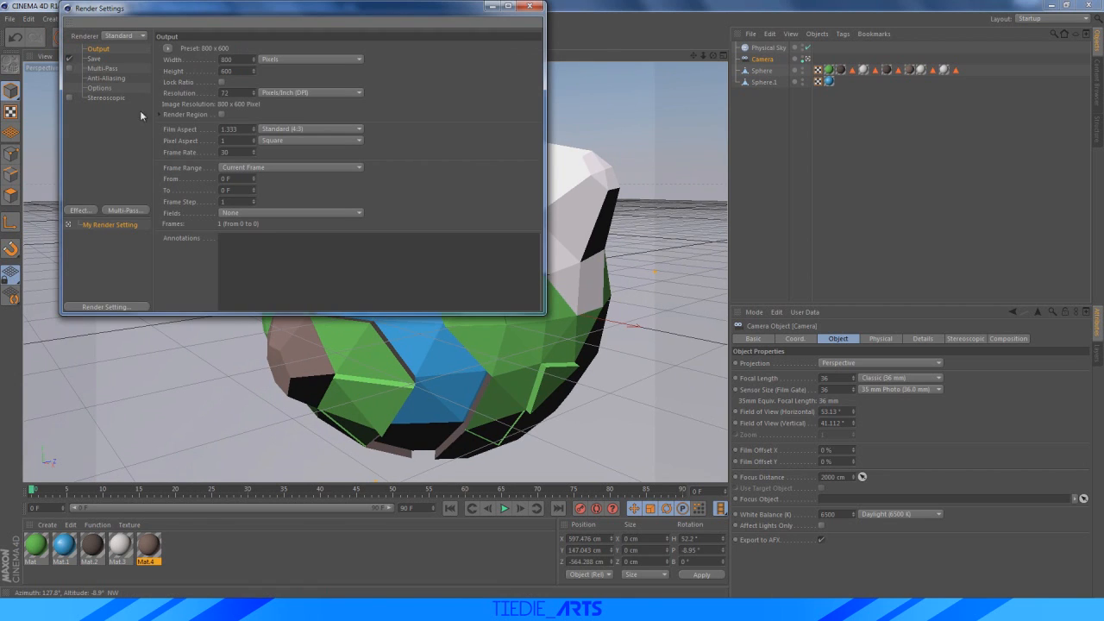
pyautogui.click(74, 213)
pyautogui.click(125, 369)
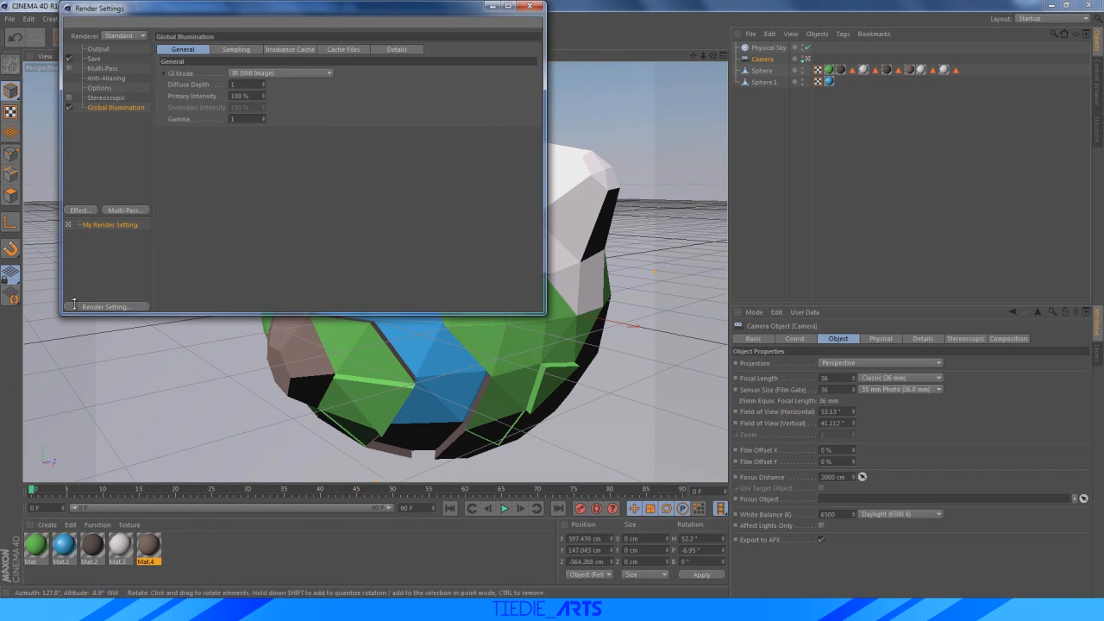
pyautogui.click(75, 212)
pyautogui.click(140, 282)
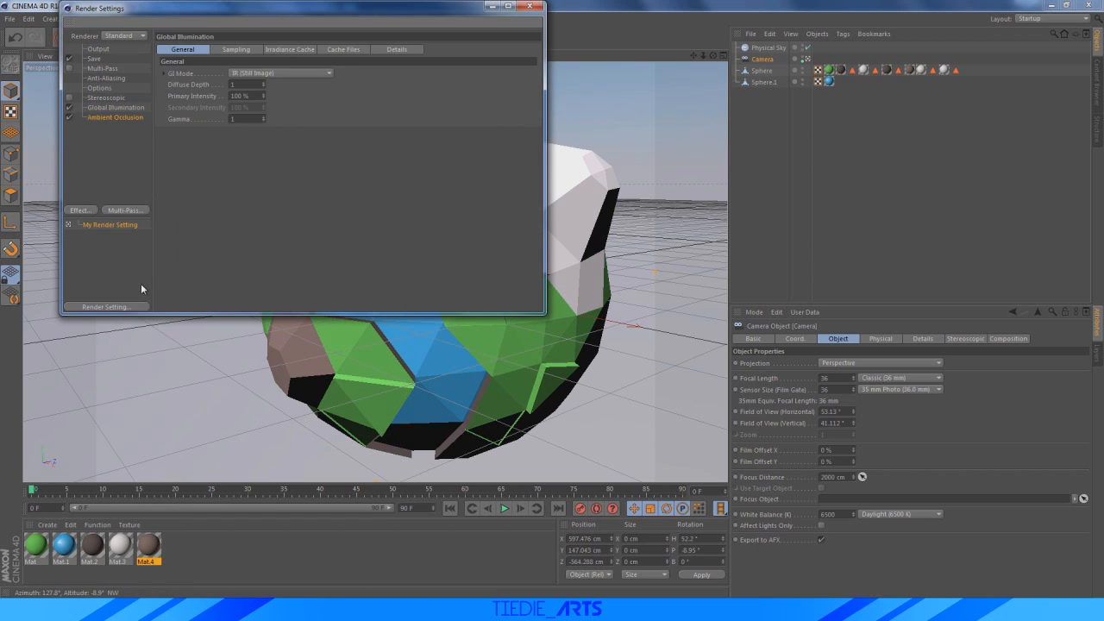
pyautogui.click(529, 6)
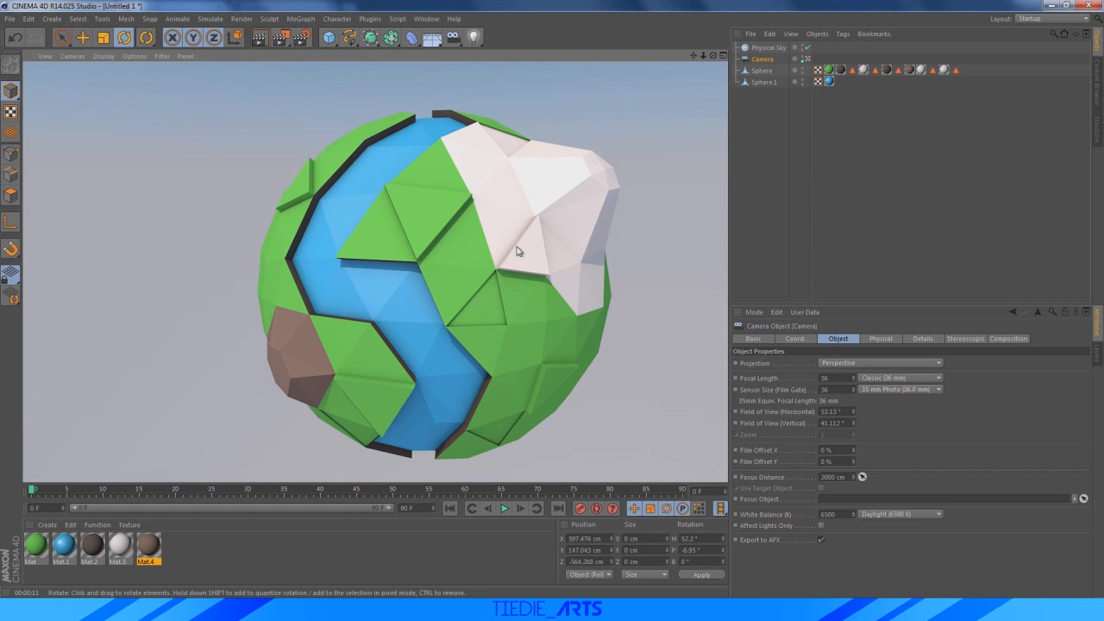
pyautogui.click(783, 231)
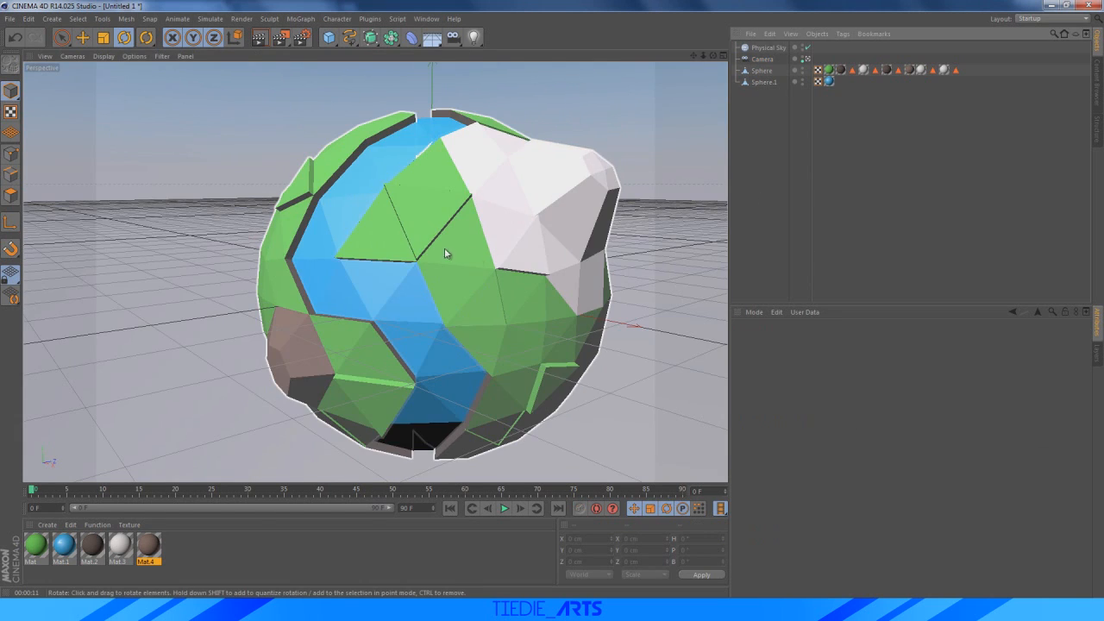
# Leave the scene camera and bring the globe's river side back into the free editor view
pyautogui.click(807, 60)
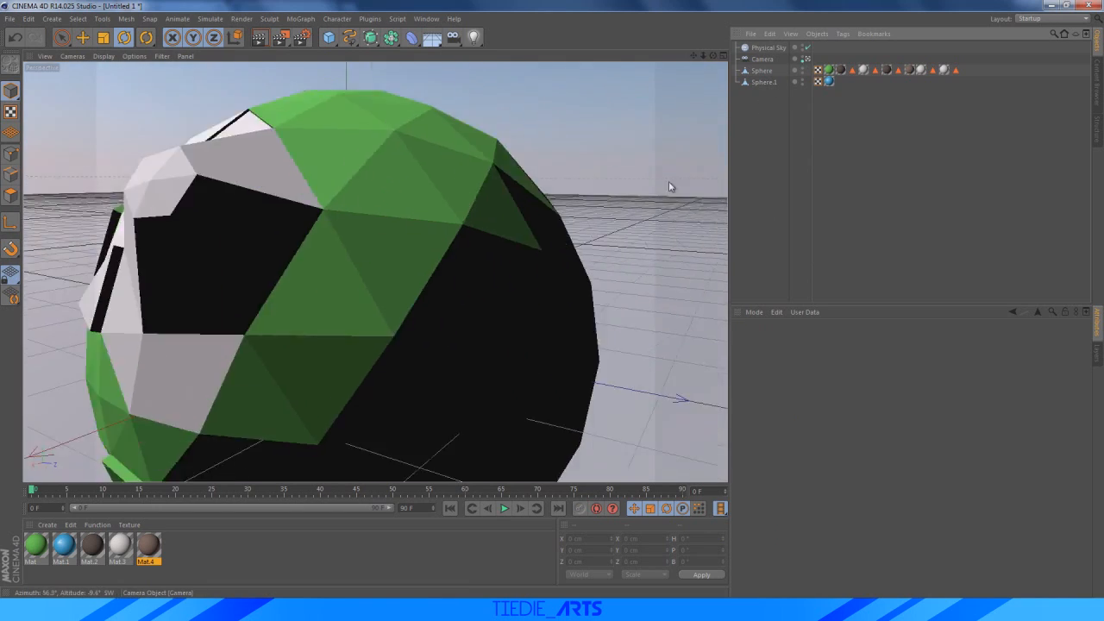
pyautogui.keyDown('alt'); pyautogui.moveTo(668, 182); pyautogui.dragTo(332, 265); pyautogui.keyUp('alt')
pyautogui.moveTo(713, 56); pyautogui.dragTo(889, 120)
pyautogui.moveTo(694, 56); pyautogui.dragTo(760, 73)
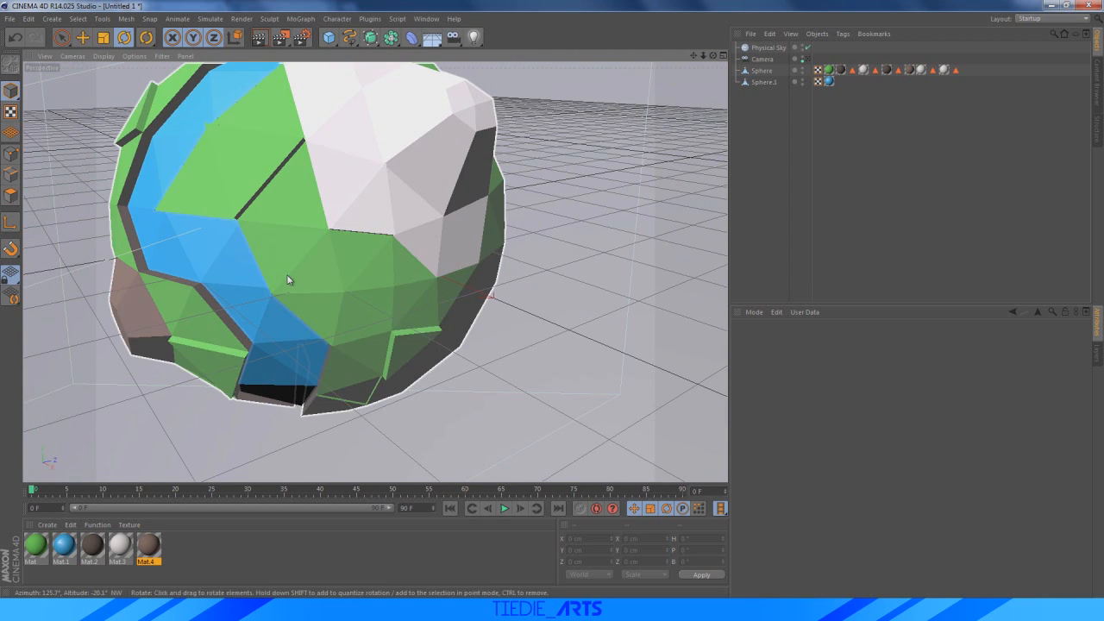
# Select the land sphere in polygon mode and extrude the green polygon between the river and the foot of the snowy mountain outward
pyautogui.click(315, 282)
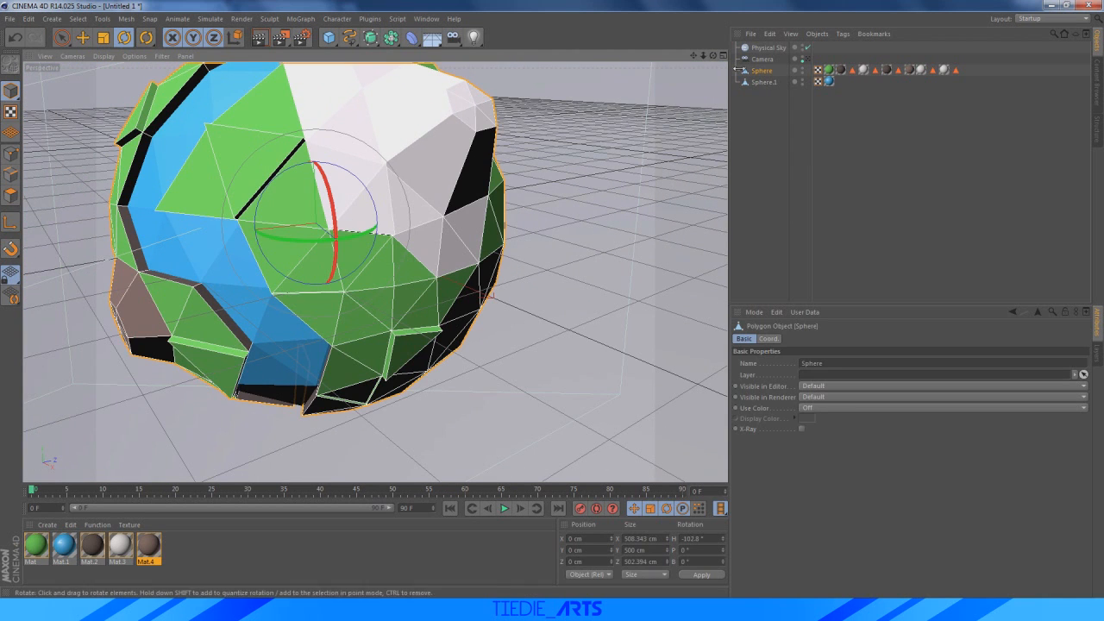
pyautogui.click(11, 194)
pyautogui.click(336, 274)
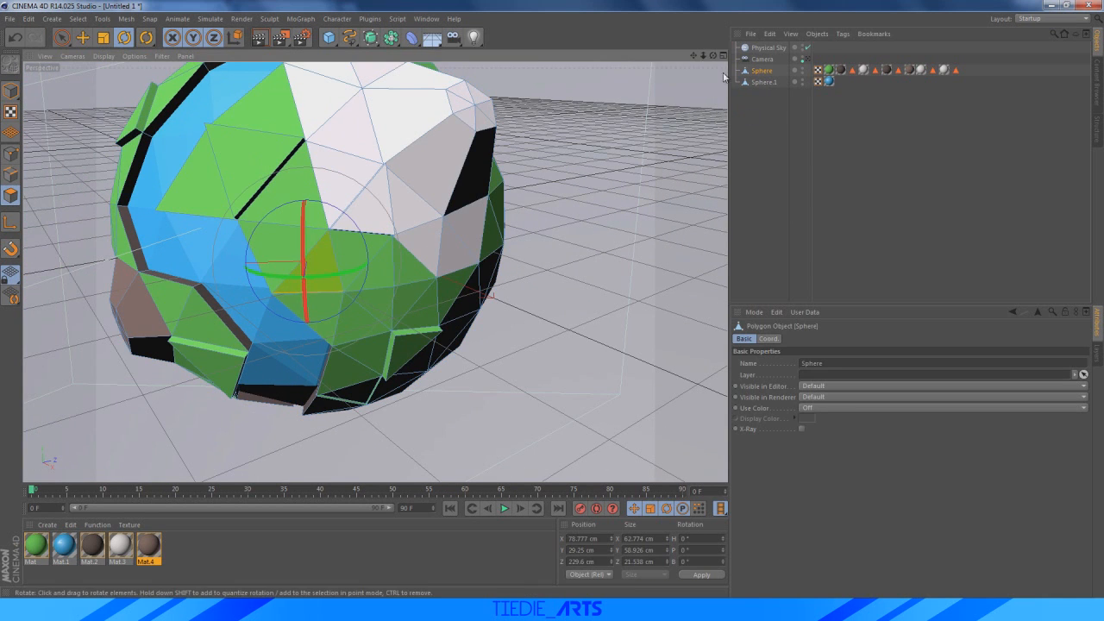
pyautogui.moveTo(693, 55); pyautogui.dragTo(891, 119)
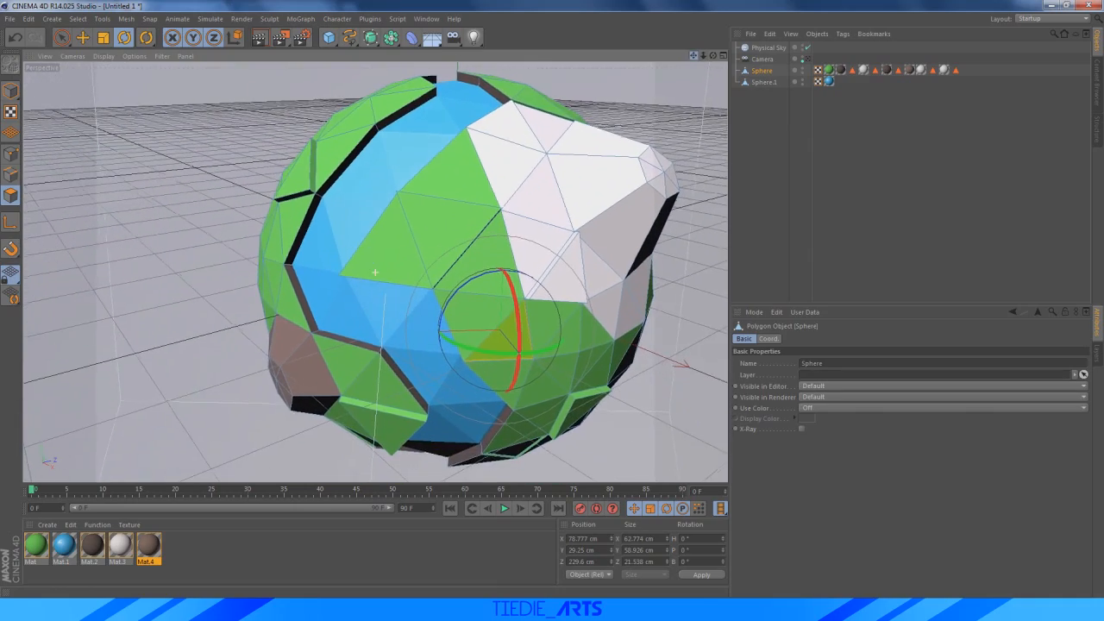
pyautogui.moveTo(713, 56); pyautogui.dragTo(589, 138)
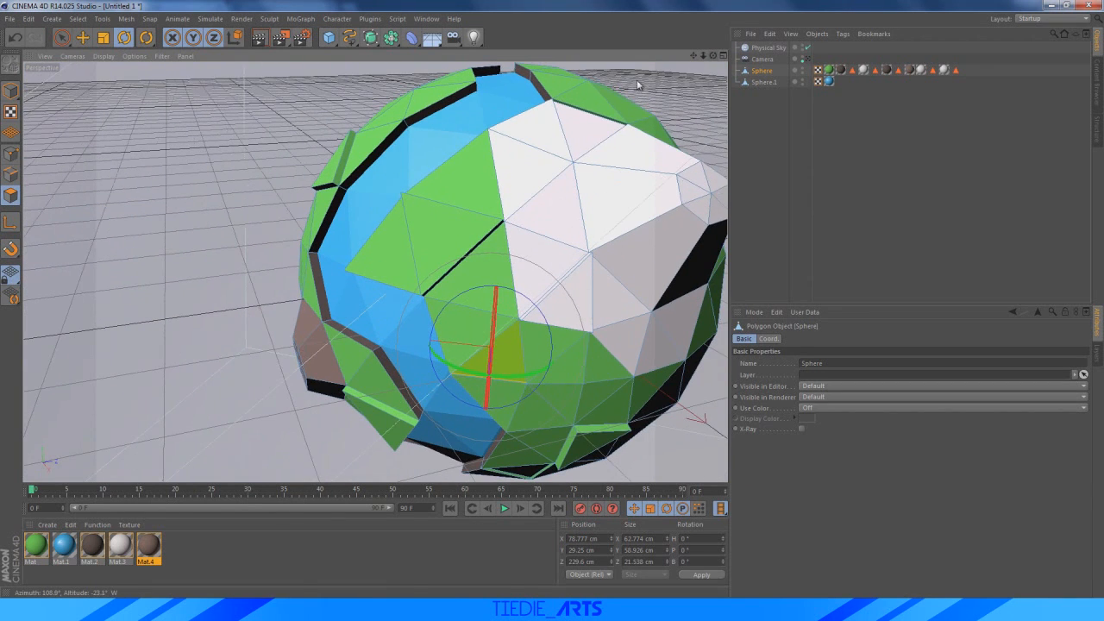
pyautogui.moveTo(713, 55); pyautogui.dragTo(749, 17)
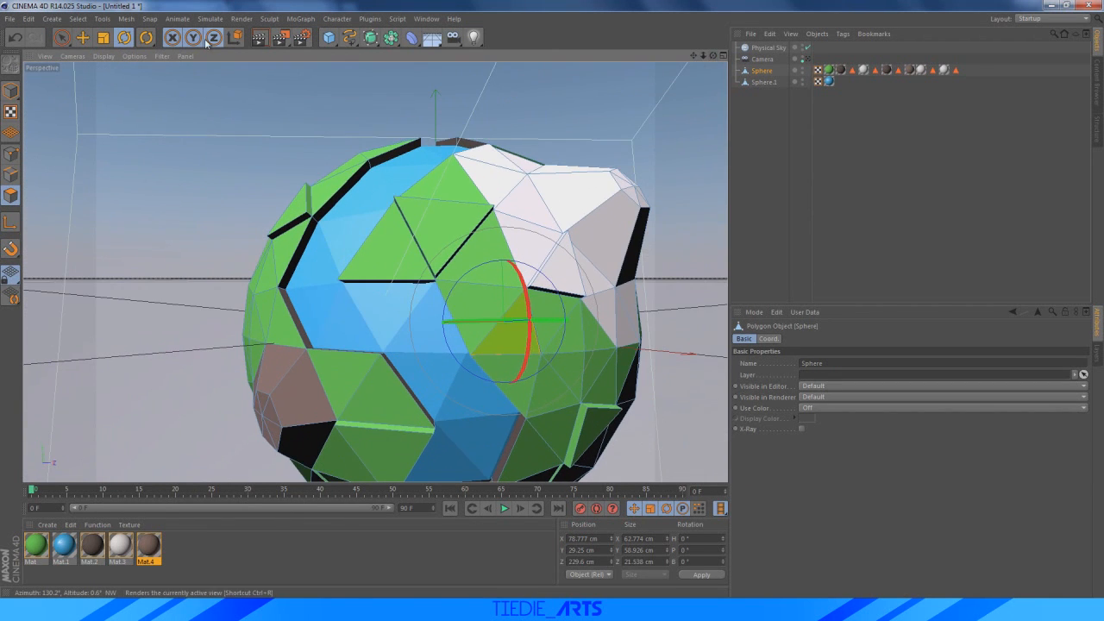
pyautogui.rightClick(505, 341)
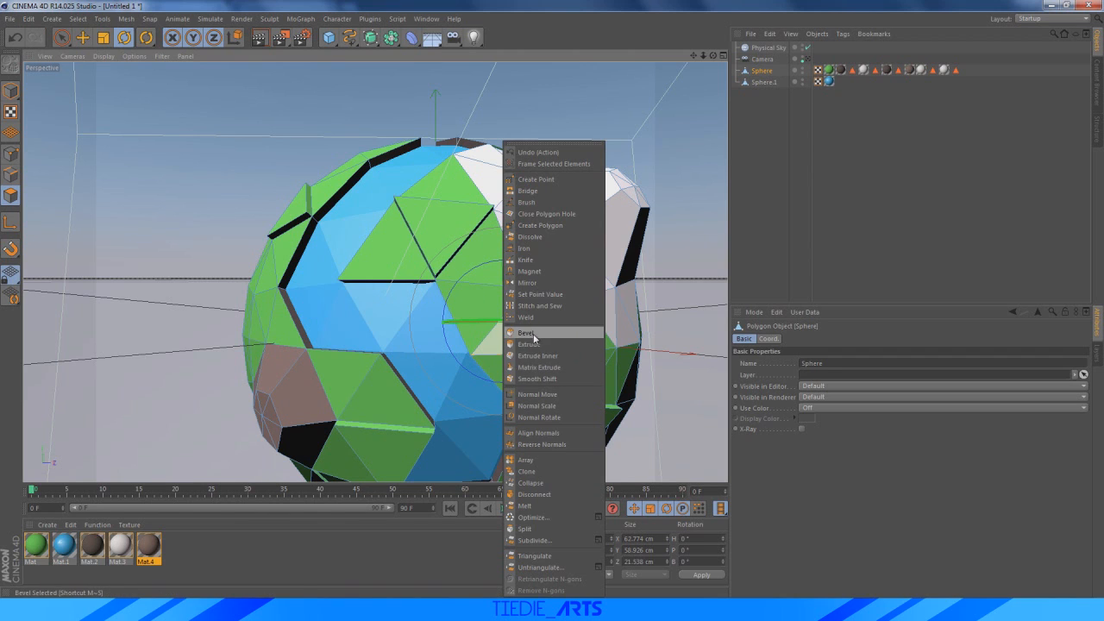
pyautogui.click(521, 344)
pyautogui.moveTo(513, 347); pyautogui.dragTo(519, 346)
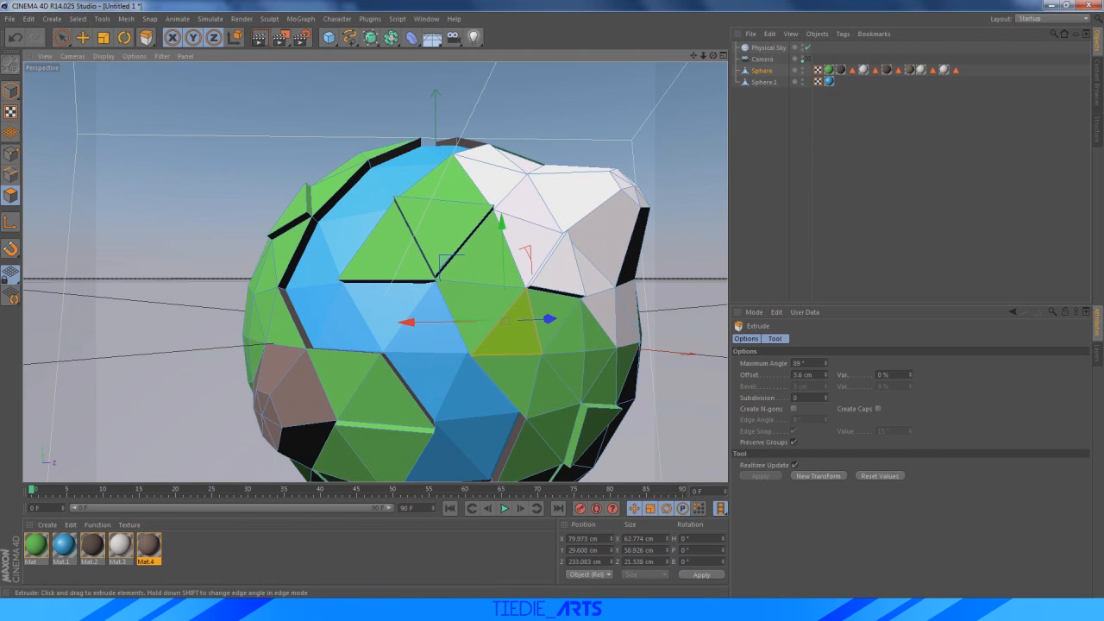
# Move the raised green triangle between the river and the snowy mountain slightly inward along its normal
pyautogui.click(424, 242)
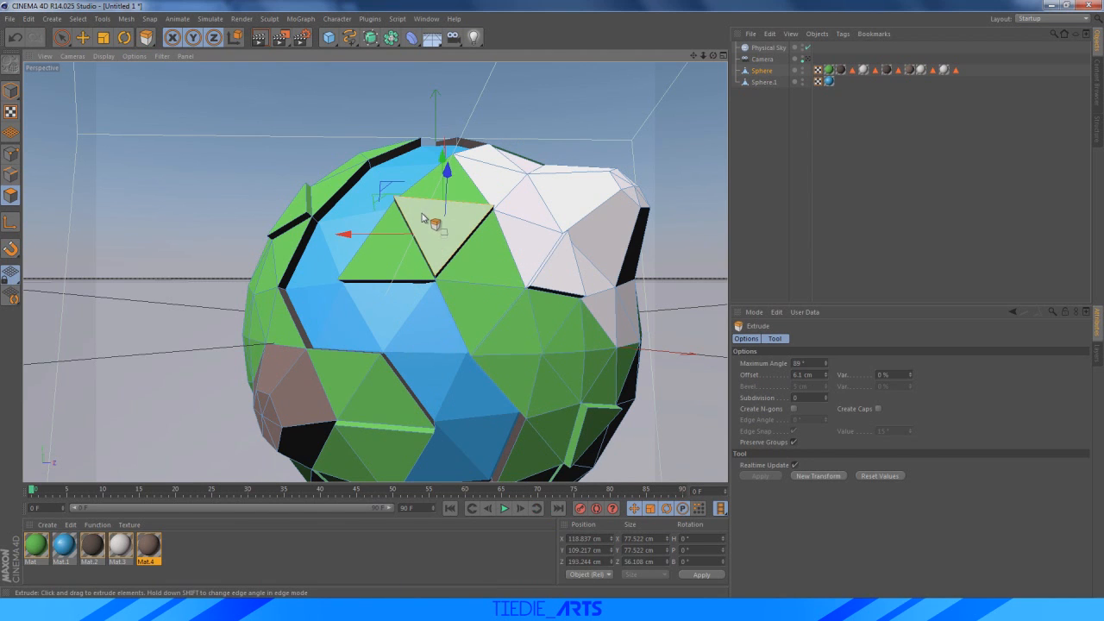
pyautogui.moveTo(423, 218); pyautogui.dragTo(409, 217)
pyautogui.hotkey('ctrl', 'z')
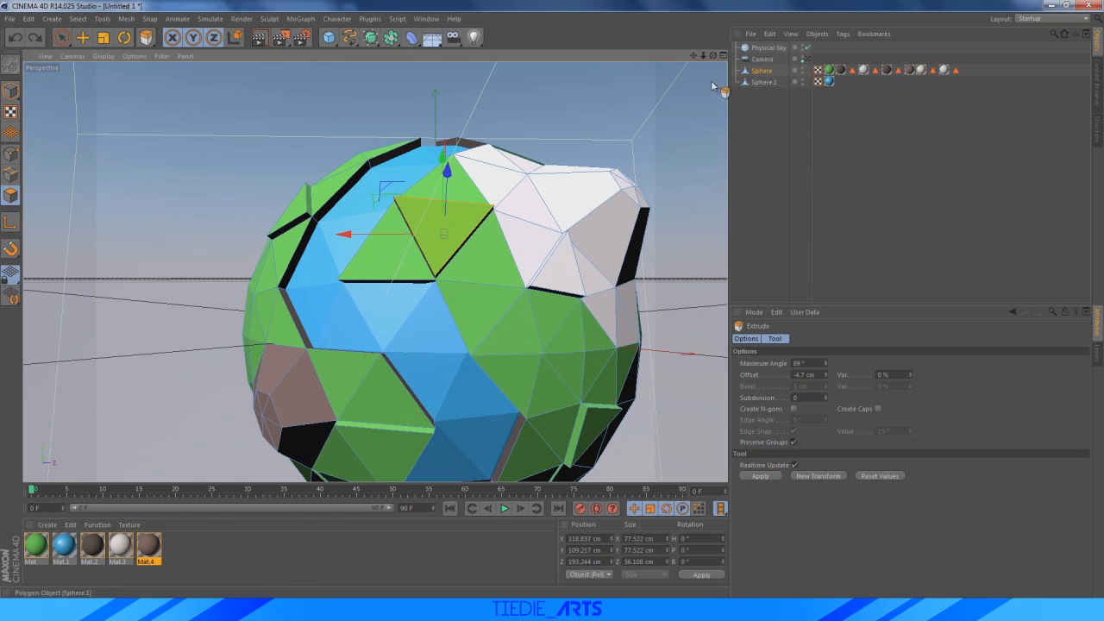
pyautogui.press('e')
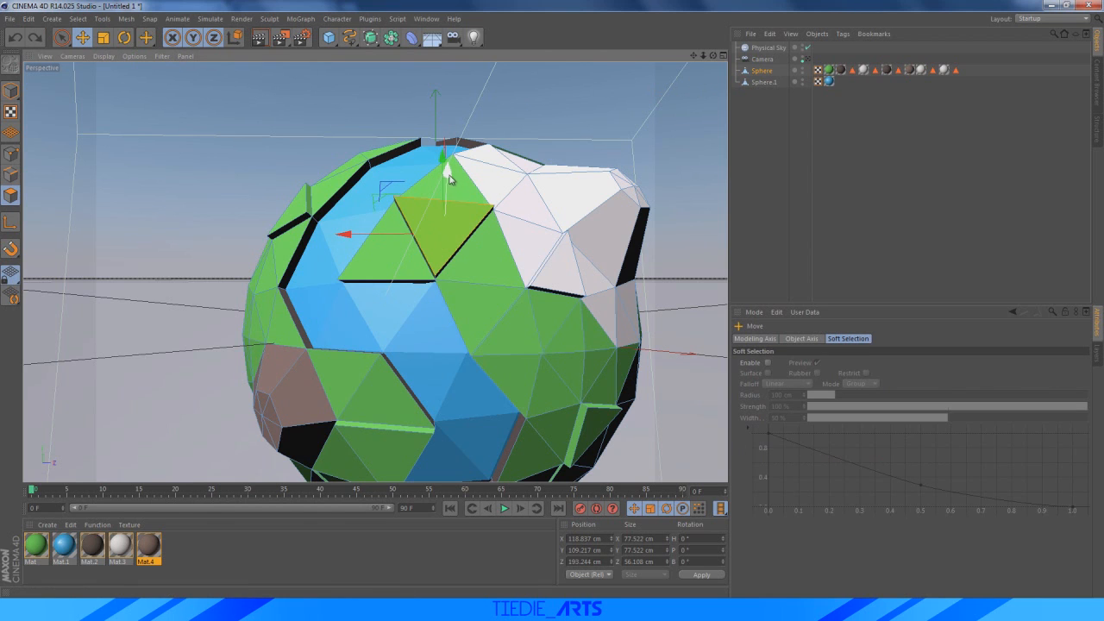
pyautogui.moveTo(447, 169); pyautogui.dragTo(447, 179)
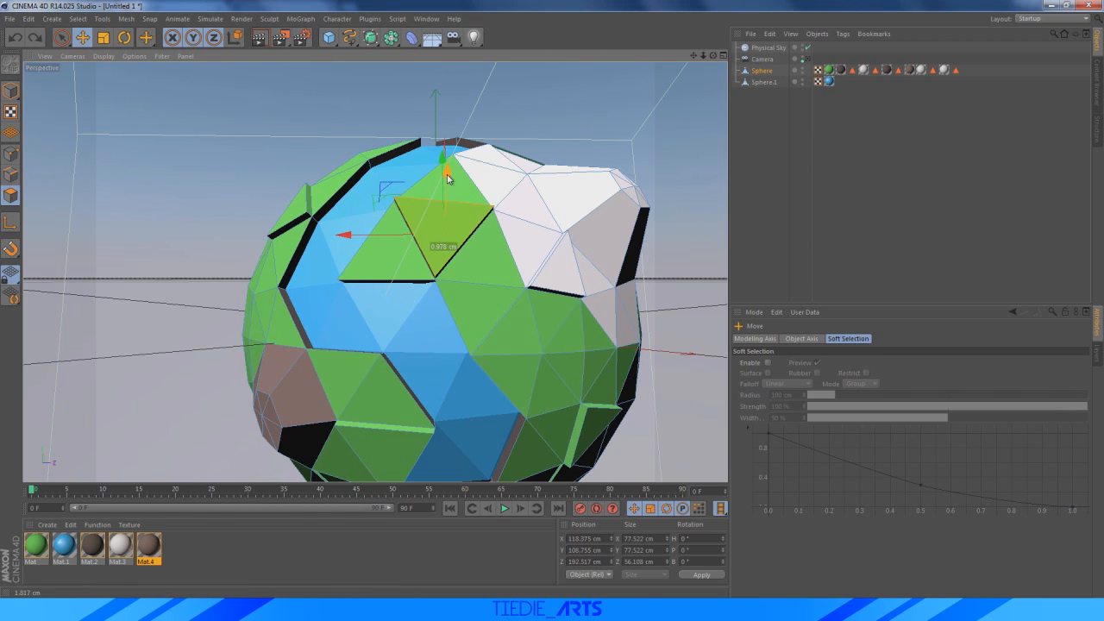
# Lower the raised triangle at the snowy mountain's foot and the other raised green triangles closer to the surface, and clear the selection
pyautogui.click(562, 281)
pyautogui.moveTo(622, 227); pyautogui.dragTo(617, 230)
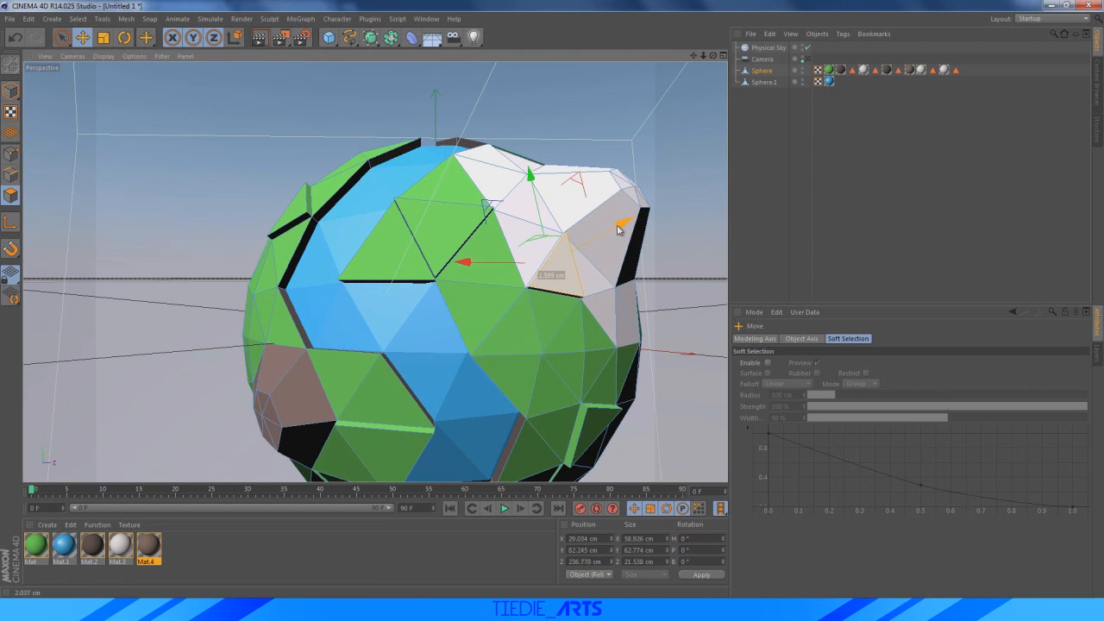
pyautogui.click(587, 448)
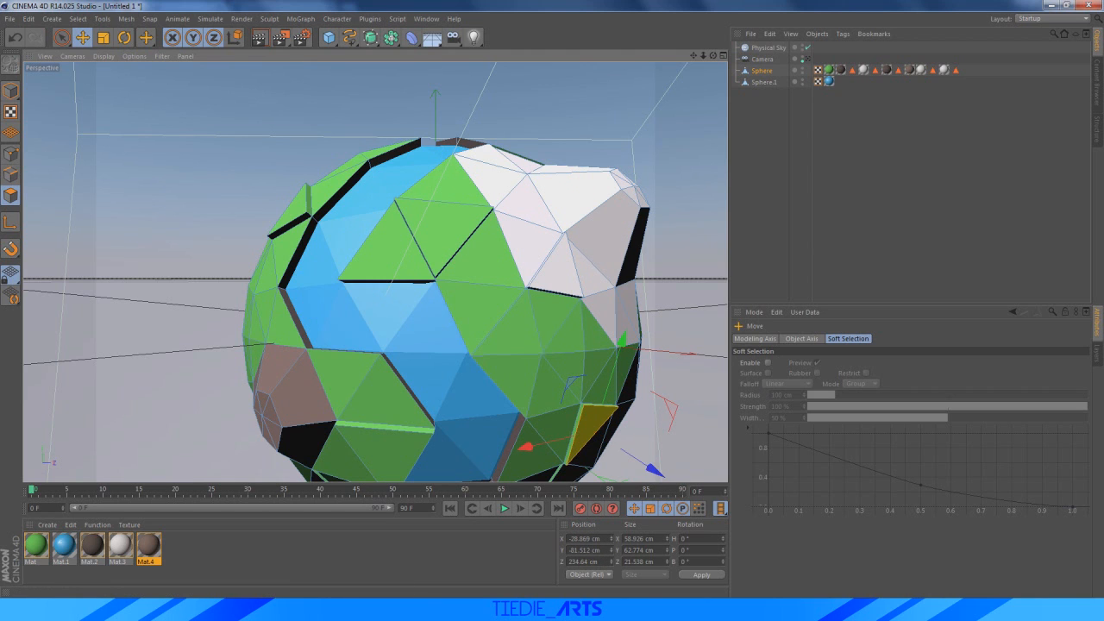
pyautogui.click(465, 607)
pyautogui.click(466, 607)
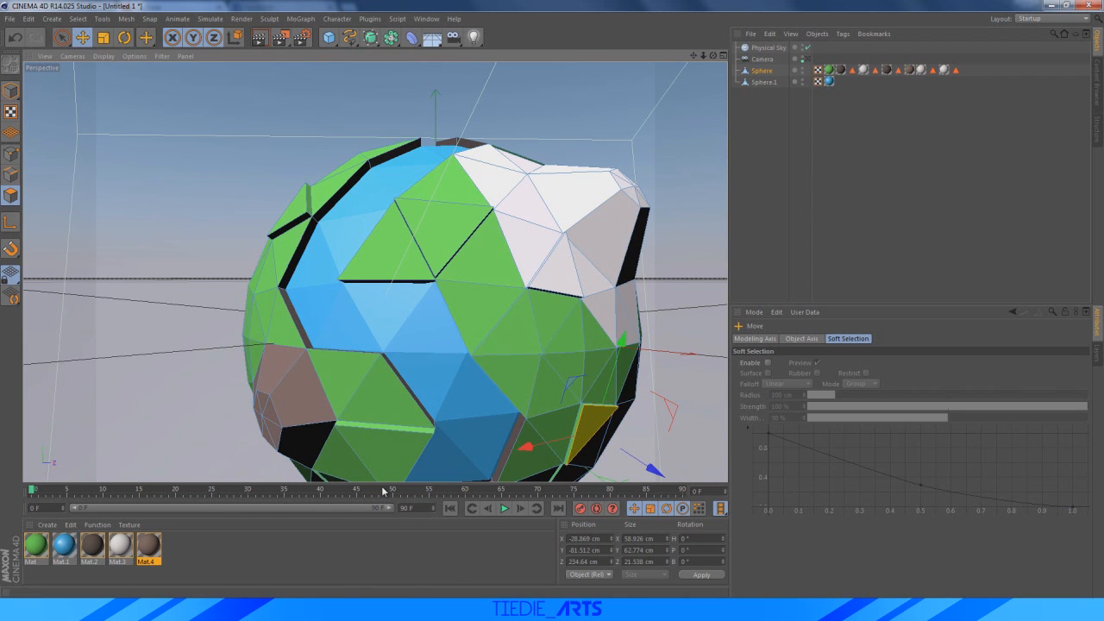
pyautogui.click(384, 464)
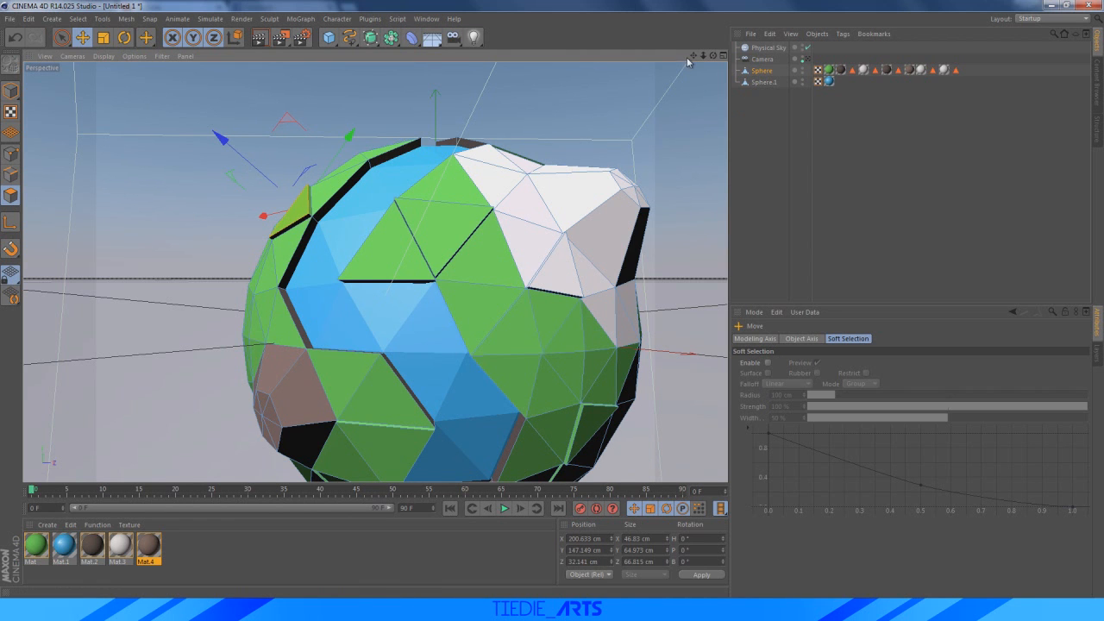
pyautogui.moveTo(693, 55); pyautogui.dragTo(752, 132)
pyautogui.click(702, 186)
pyautogui.scroll(-2, 634, 230)
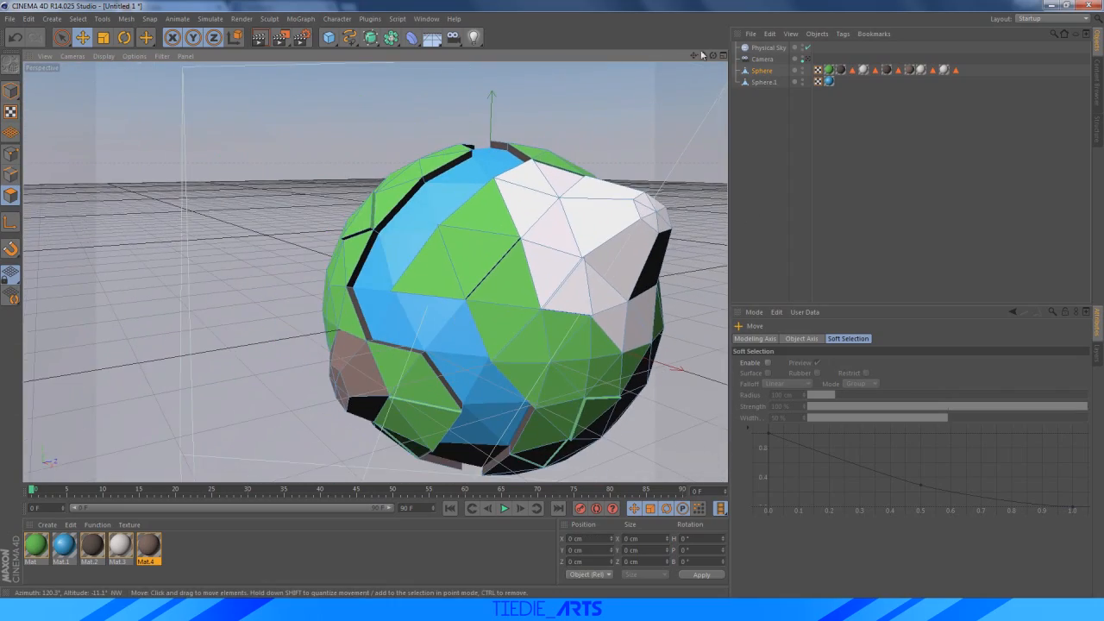
pyautogui.moveTo(693, 55)
pyautogui.mouseDown()
pyautogui.moveTo(688, 14)
pyautogui.moveTo(669, 37)
pyautogui.moveTo(700, 51)
pyautogui.mouseUp()
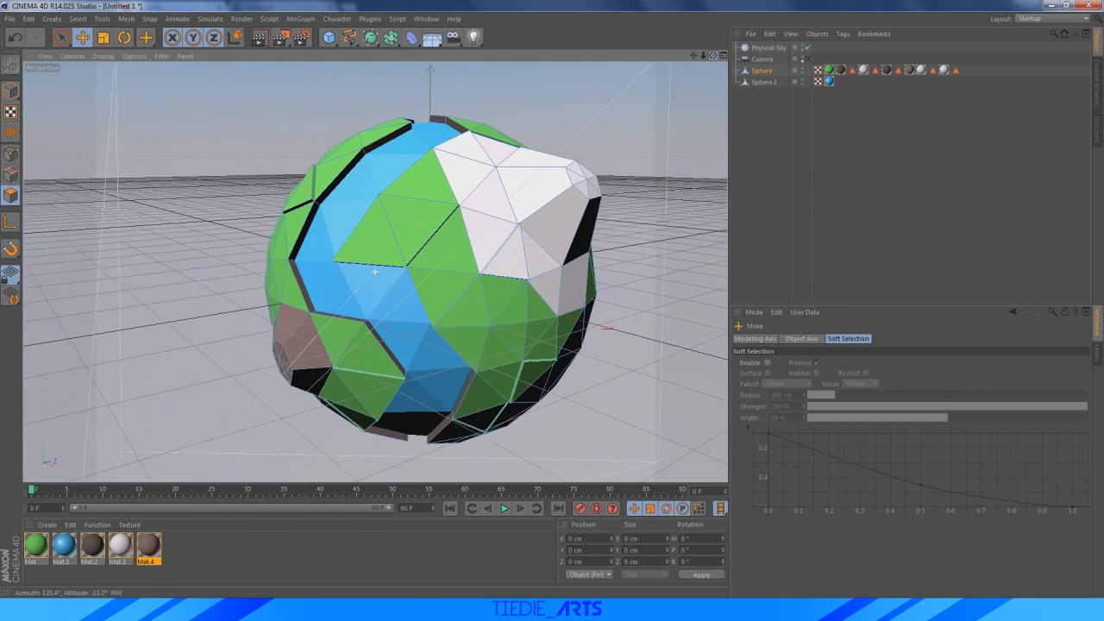
# Review the Ambient Occlusion render settings, and switch to Windows Photo Viewer to study the "Our World" reference picture
pyautogui.click(301, 37)
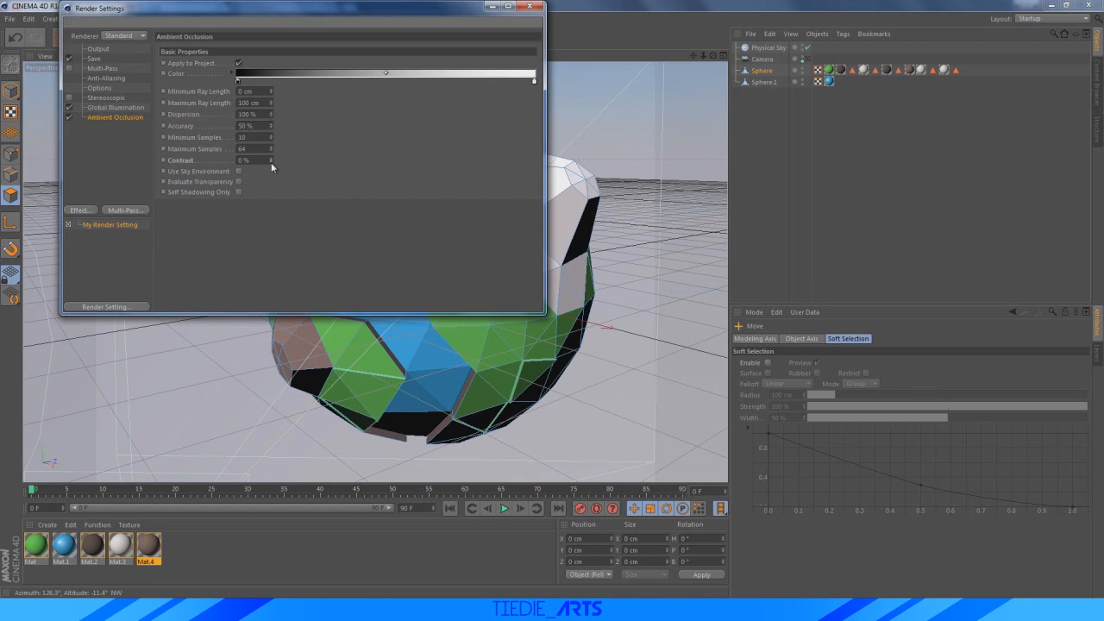
pyautogui.click(529, 6)
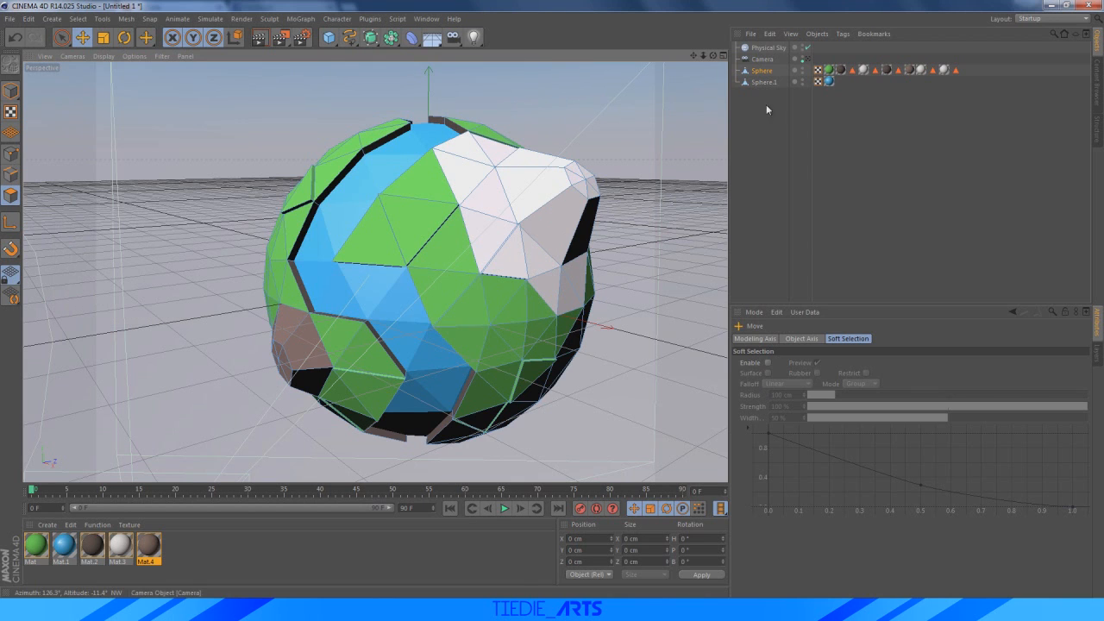
pyautogui.moveTo(716, 65); pyautogui.dragTo(690, 51)
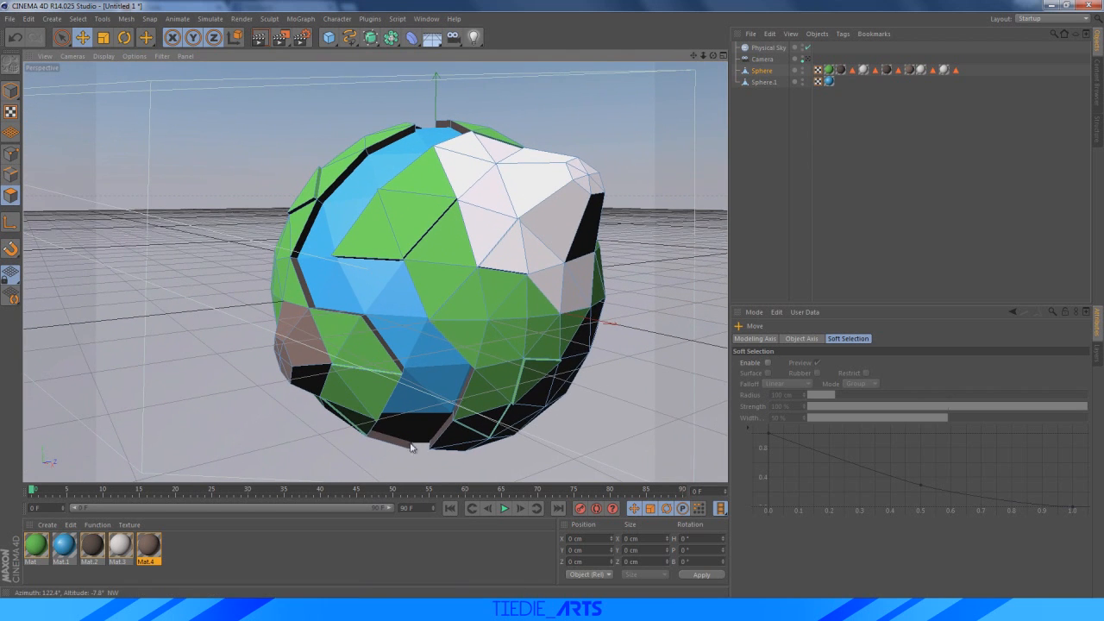
pyautogui.hotkey('alt', 'Tab')
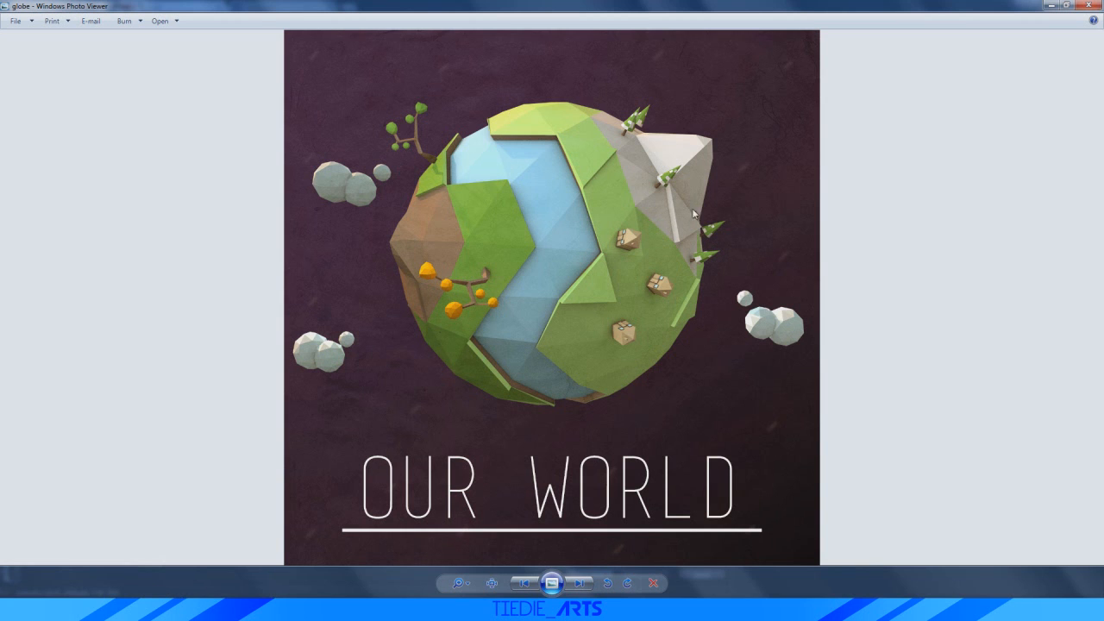
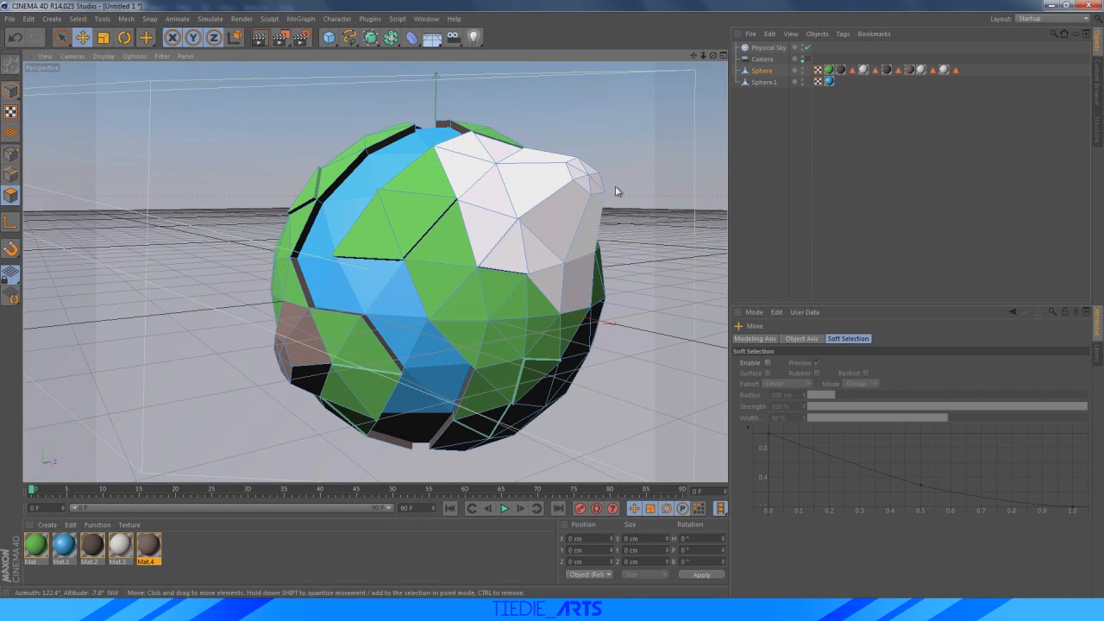
# Return to Cinema 4D, add a sphere primitive, and move it out beside the globe's brown mountain
pyautogui.moveTo(714, 57); pyautogui.dragTo(722, 62)
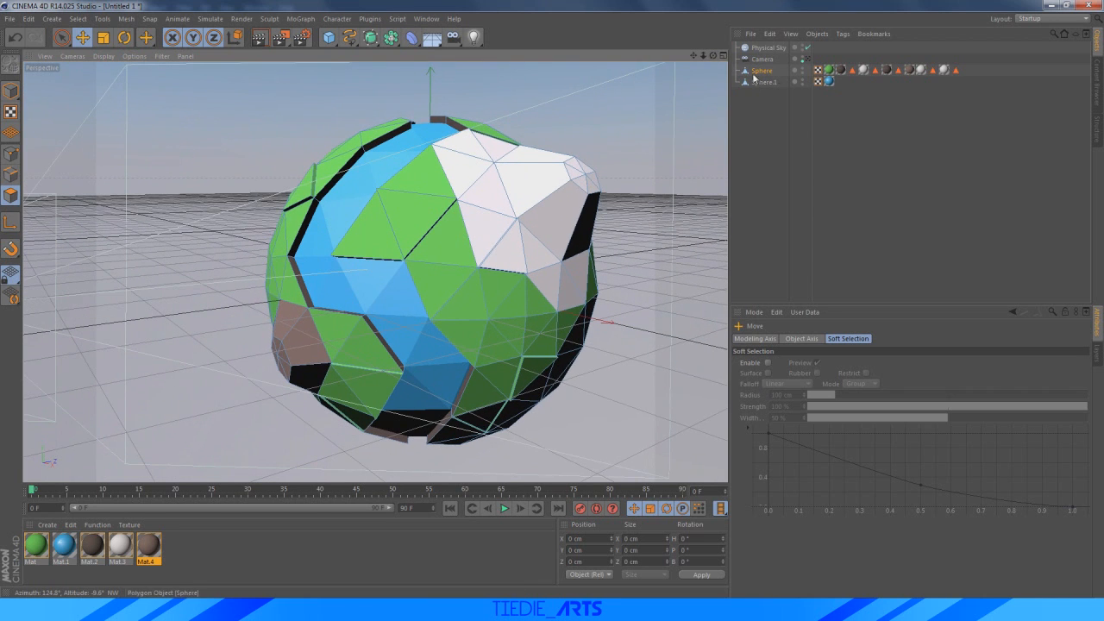
pyautogui.click(329, 38)
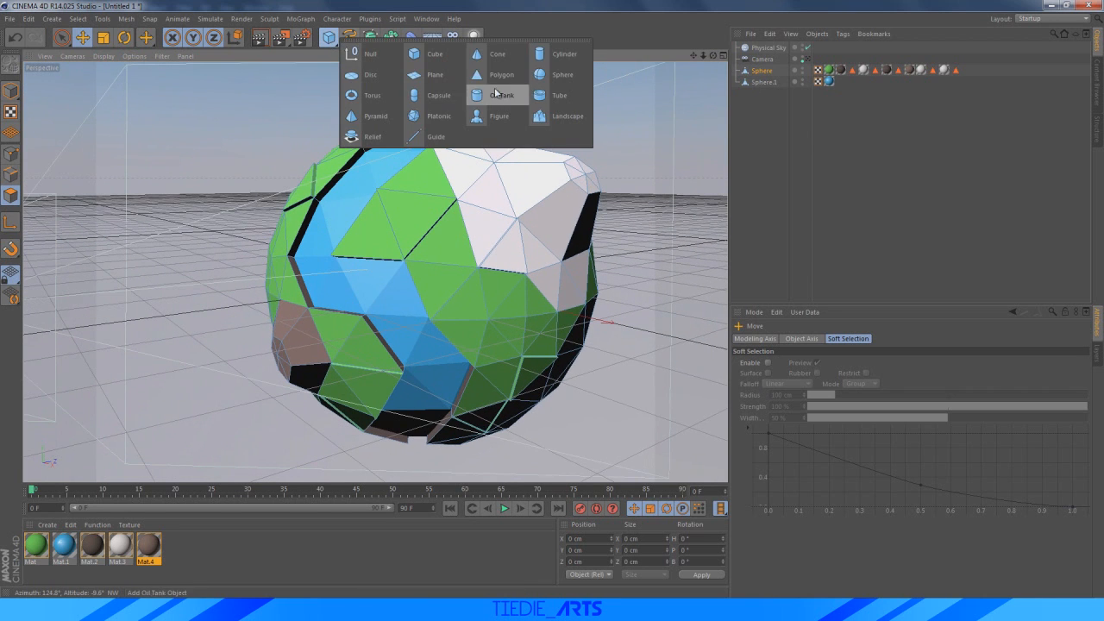
pyautogui.click(556, 75)
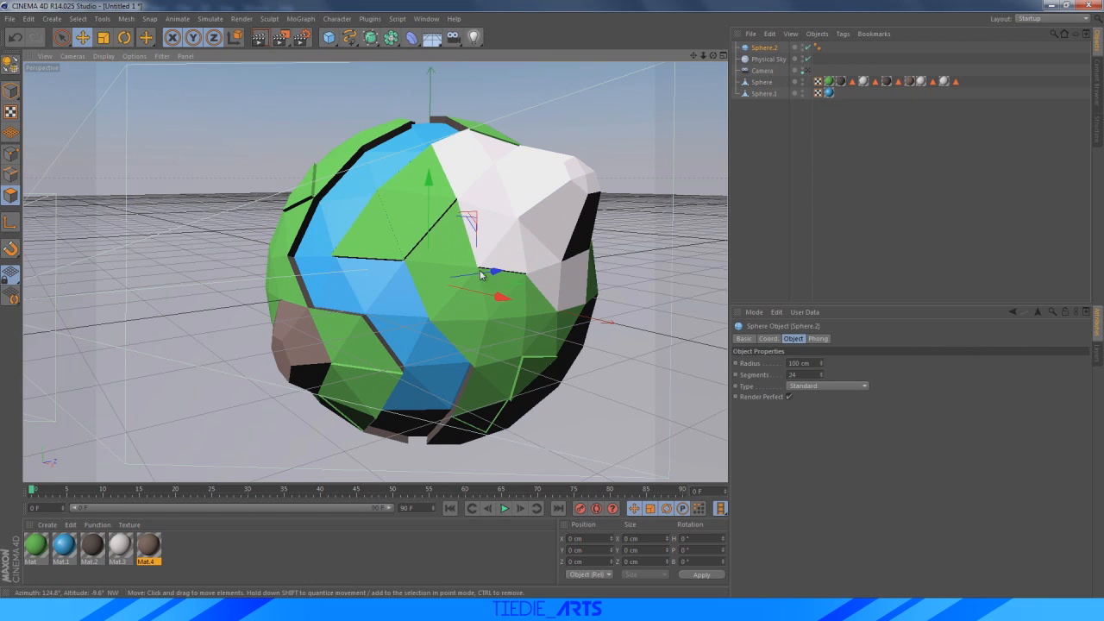
pyautogui.moveTo(480, 274); pyautogui.dragTo(226, 332)
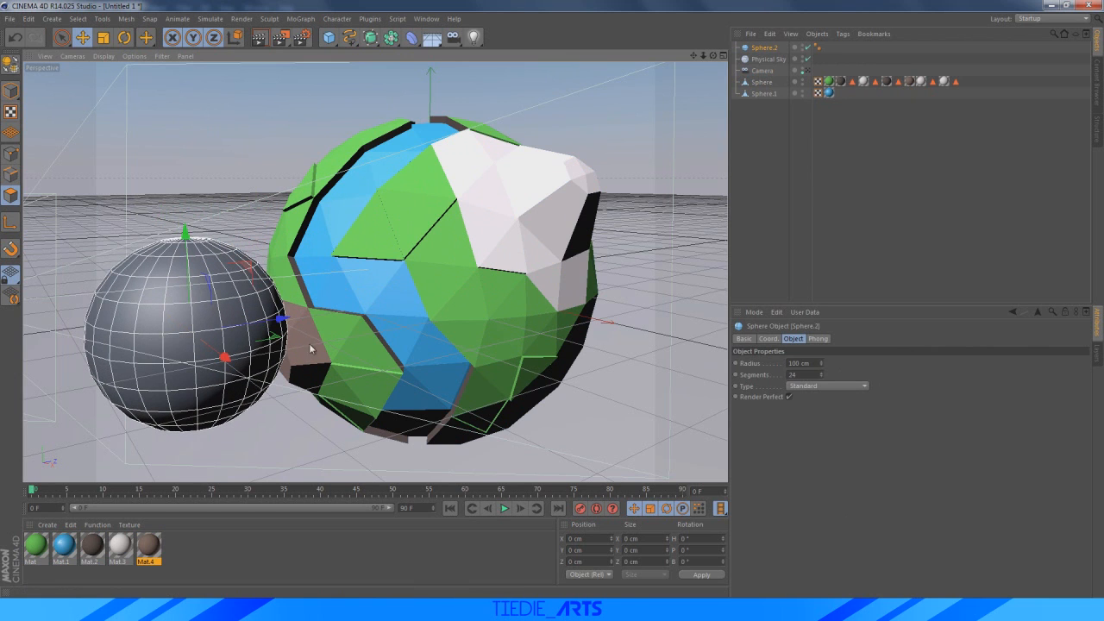
# Make the new sphere an Octahedron with a 25 cm radius and 14 segments, and move it slightly up and closer to the globe
pyautogui.moveTo(822, 369)
pyautogui.mouseDown()
pyautogui.moveTo(822, 405)
pyautogui.moveTo(822, 374)
pyautogui.mouseUp()
pyautogui.click(820, 363)
pyautogui.click(826, 385)
pyautogui.click(811, 429)
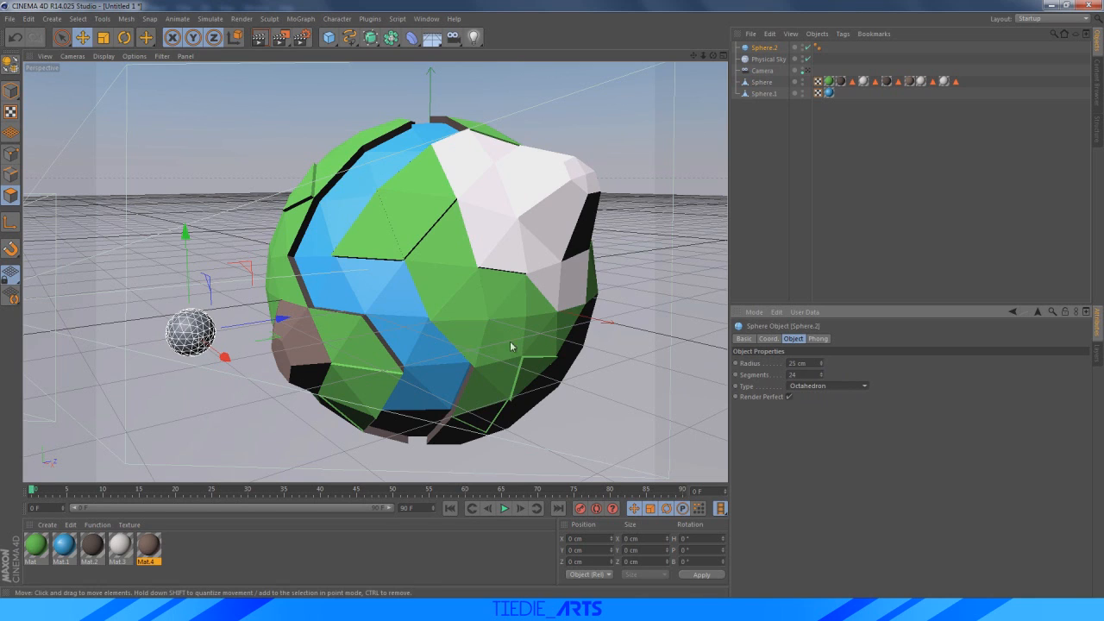
pyautogui.moveTo(186, 287); pyautogui.dragTo(268, 321)
pyautogui.moveTo(821, 376); pyautogui.dragTo(821, 386)
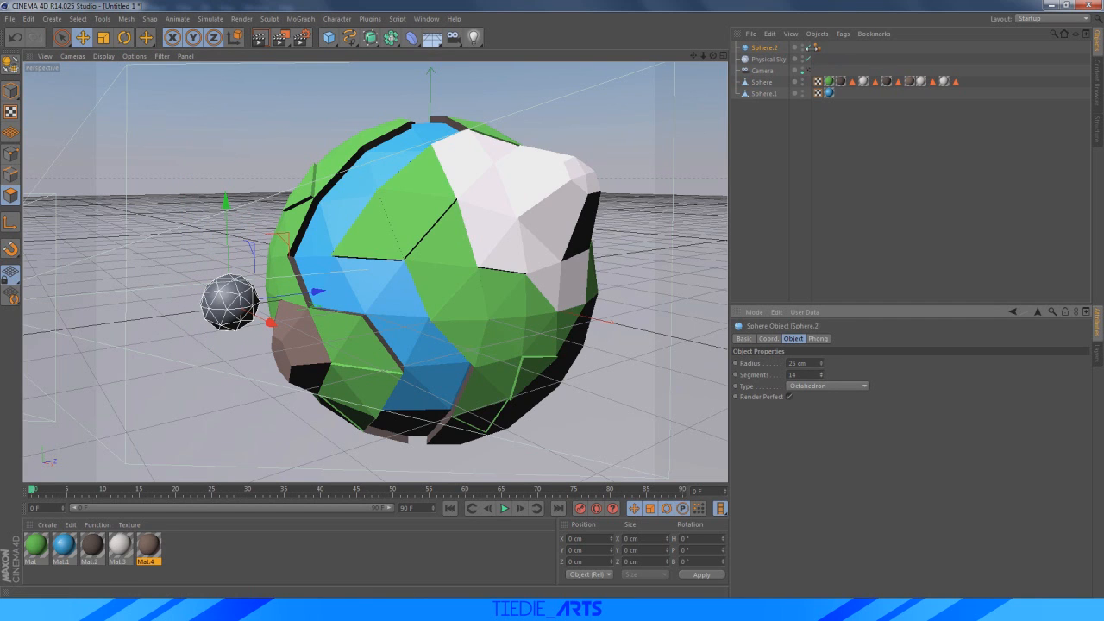
# Delete the small sphere's Phong tag and turn off its Render Perfect option
pyautogui.click(818, 48)
pyautogui.press('Delete')
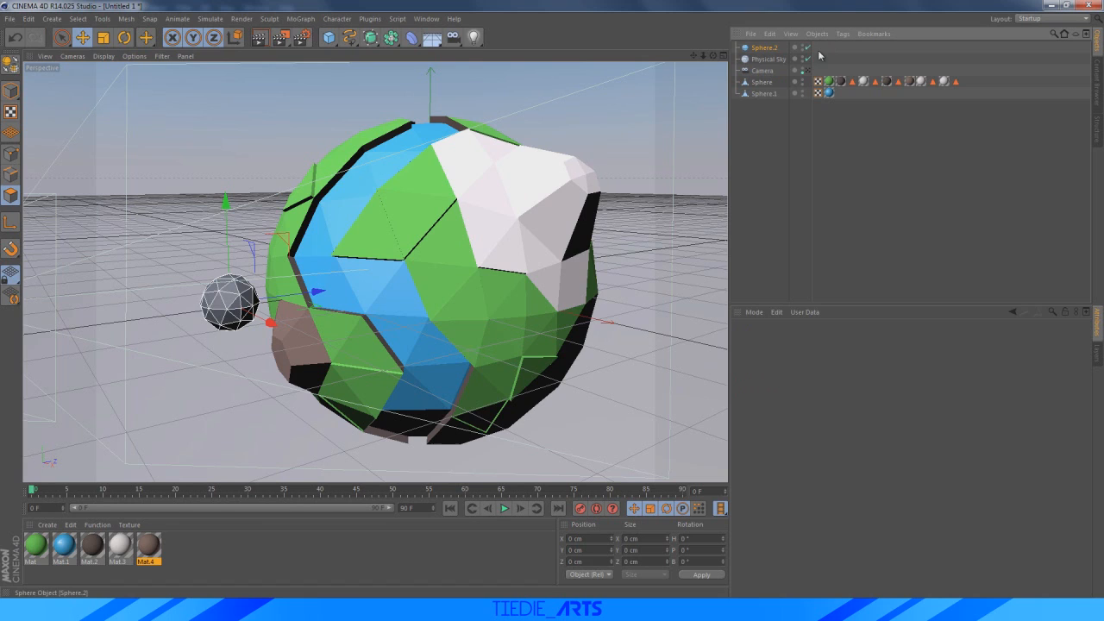
pyautogui.click(762, 48)
pyautogui.click(787, 397)
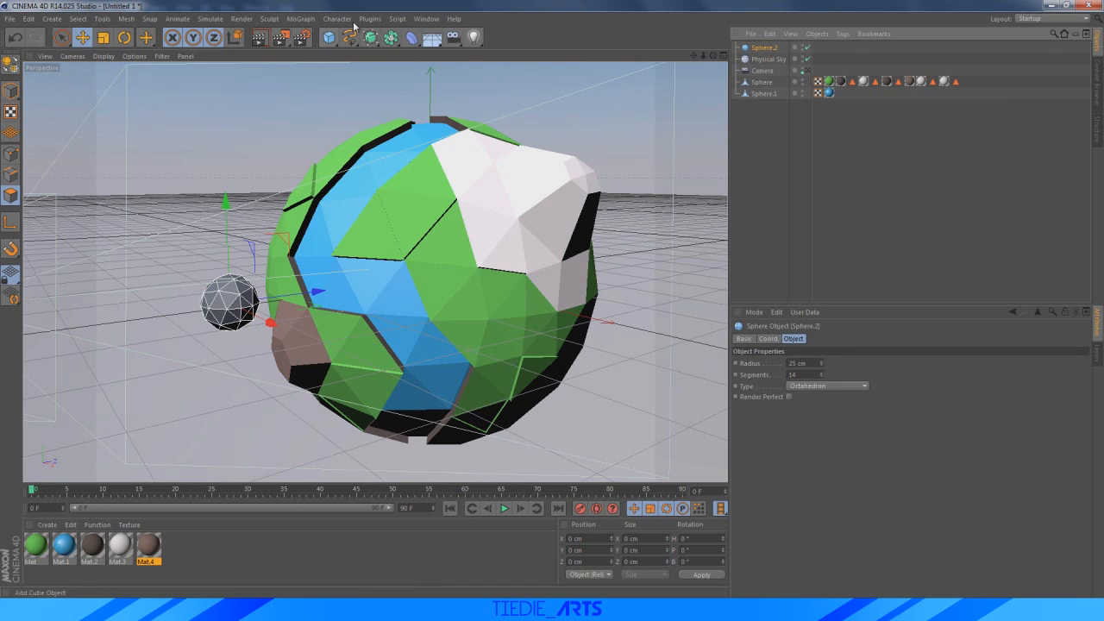
# Add a MoGraph Random effector and make it a child of the small sphere
pyautogui.click(301, 19)
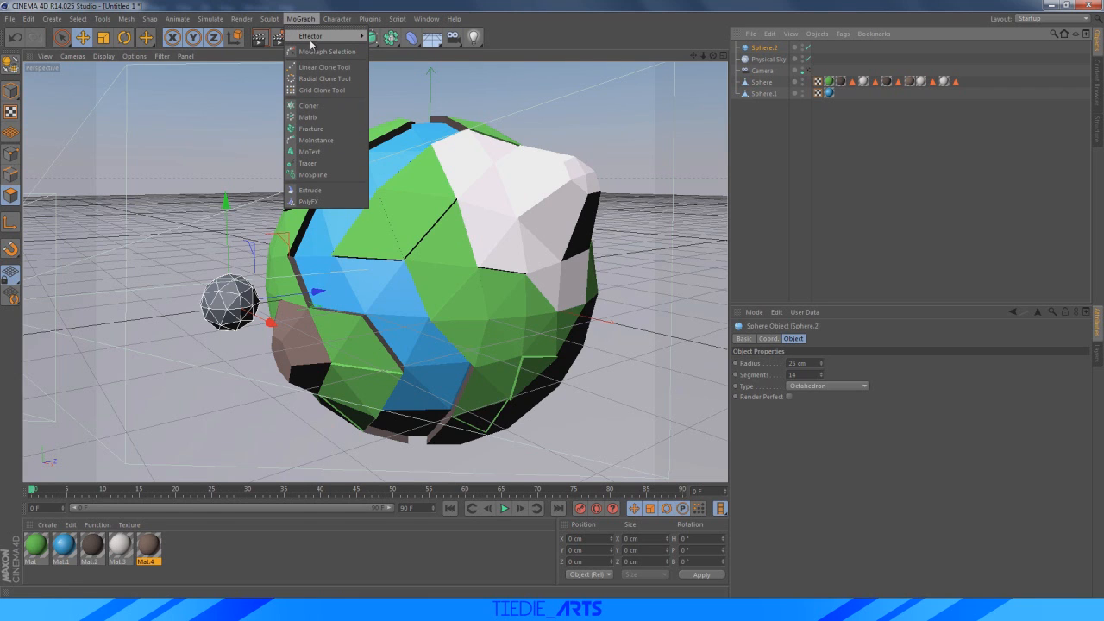
pyautogui.moveTo(312, 36)
pyautogui.click(390, 125)
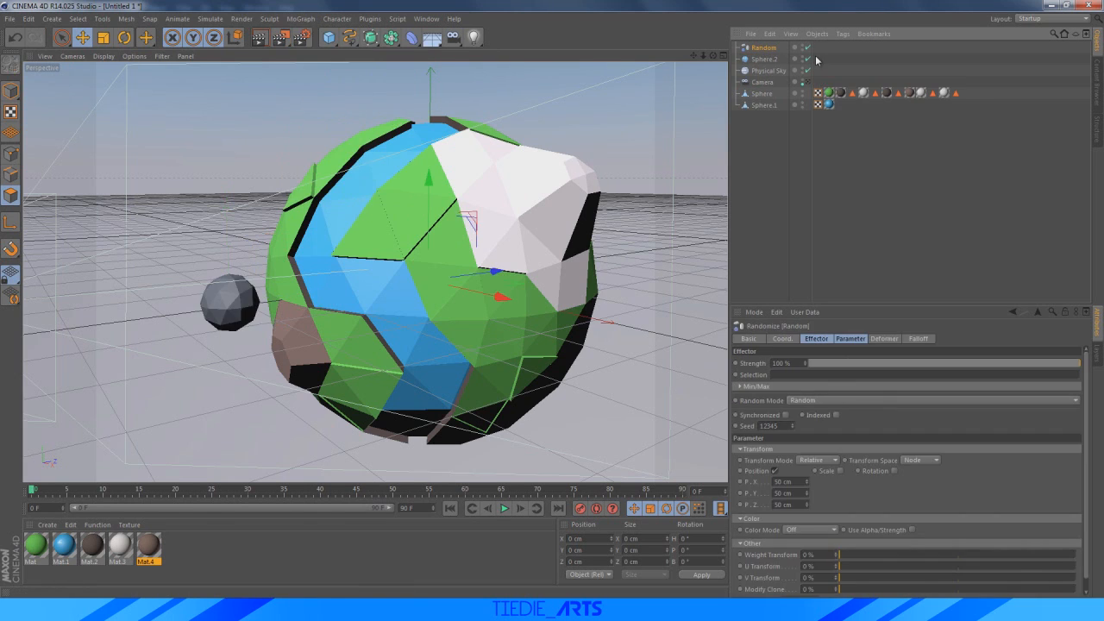
pyautogui.moveTo(762, 49); pyautogui.dragTo(763, 61)
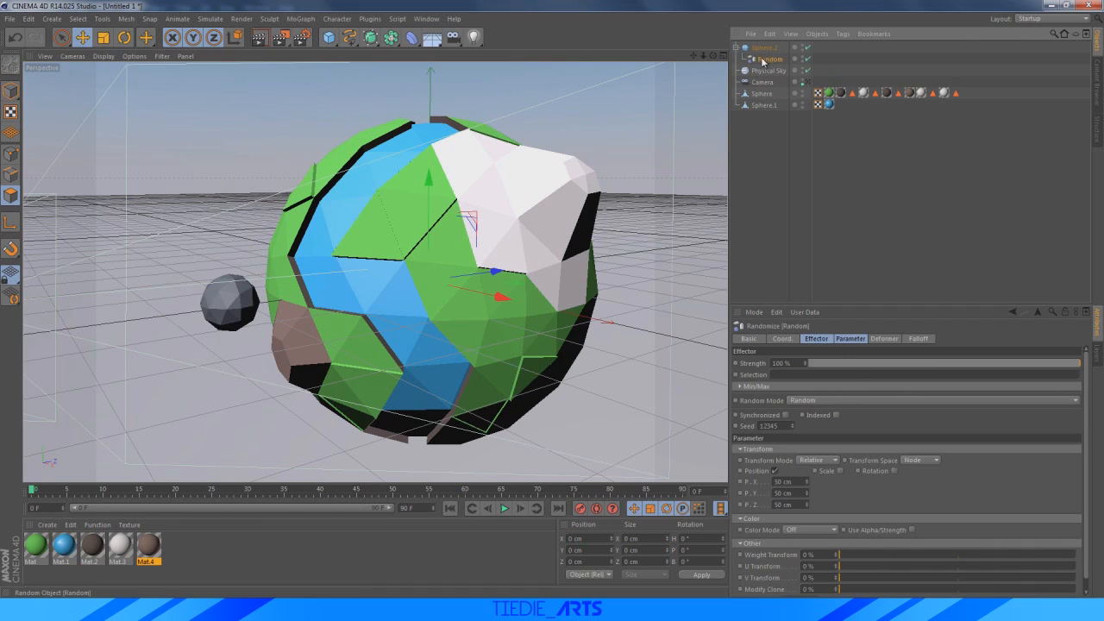
# Set the Random effector's deformation to Polygon and its position offsets to X 16 cm, Y 12 cm and Z 1 cm
pyautogui.click(883, 339)
pyautogui.click(822, 362)
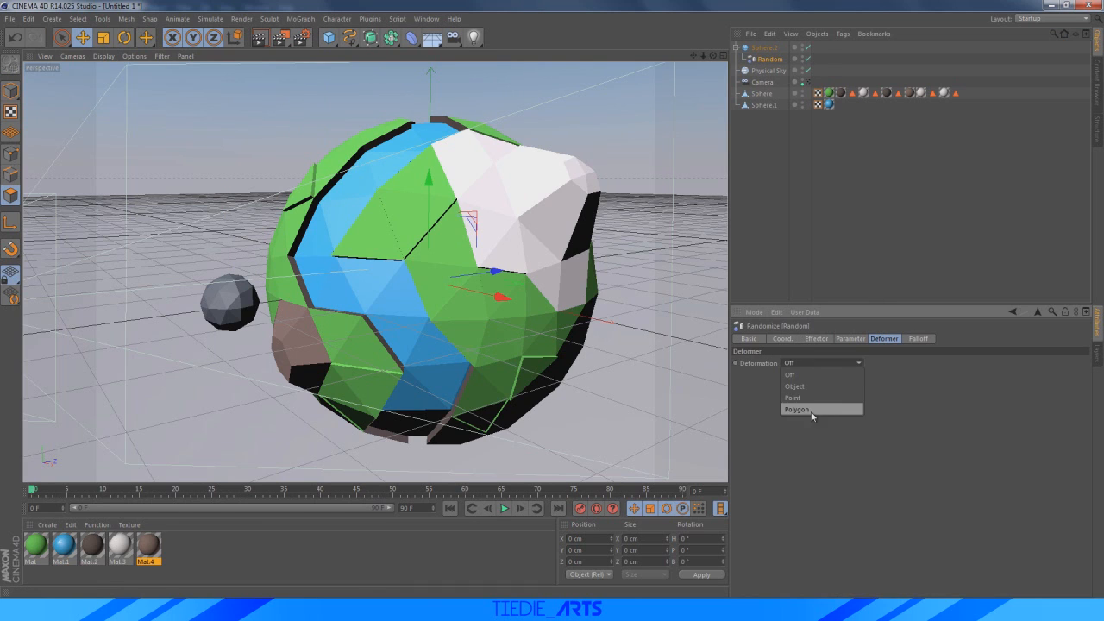
pyautogui.click(815, 408)
pyautogui.click(841, 340)
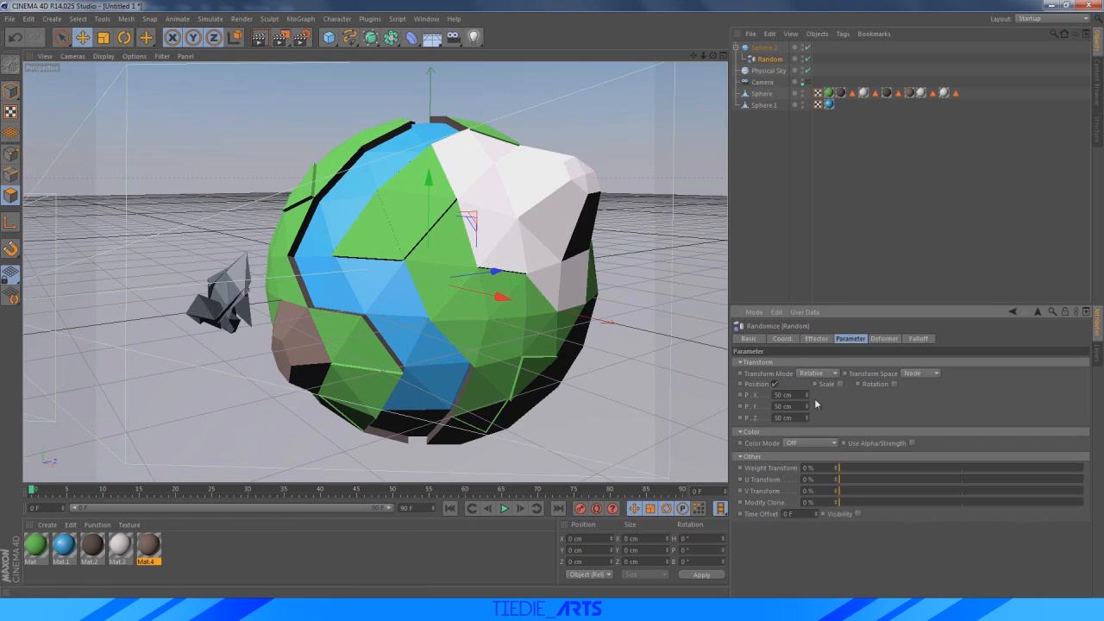
pyautogui.moveTo(807, 398)
pyautogui.mouseDown()
pyautogui.moveTo(807, 461)
pyautogui.moveTo(807, 381)
pyautogui.mouseUp()
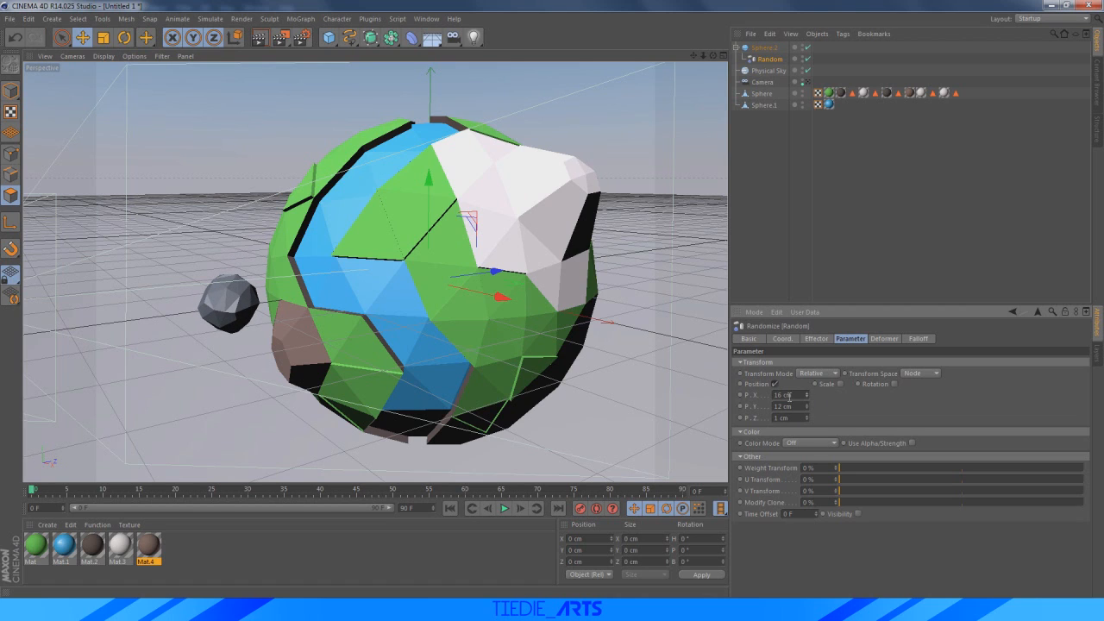
# Apply the white Mat.3 material to the small sphere and scale it down to a radius of about 20.8 cm
pyautogui.moveTo(215, 312); pyautogui.dragTo(216, 313)
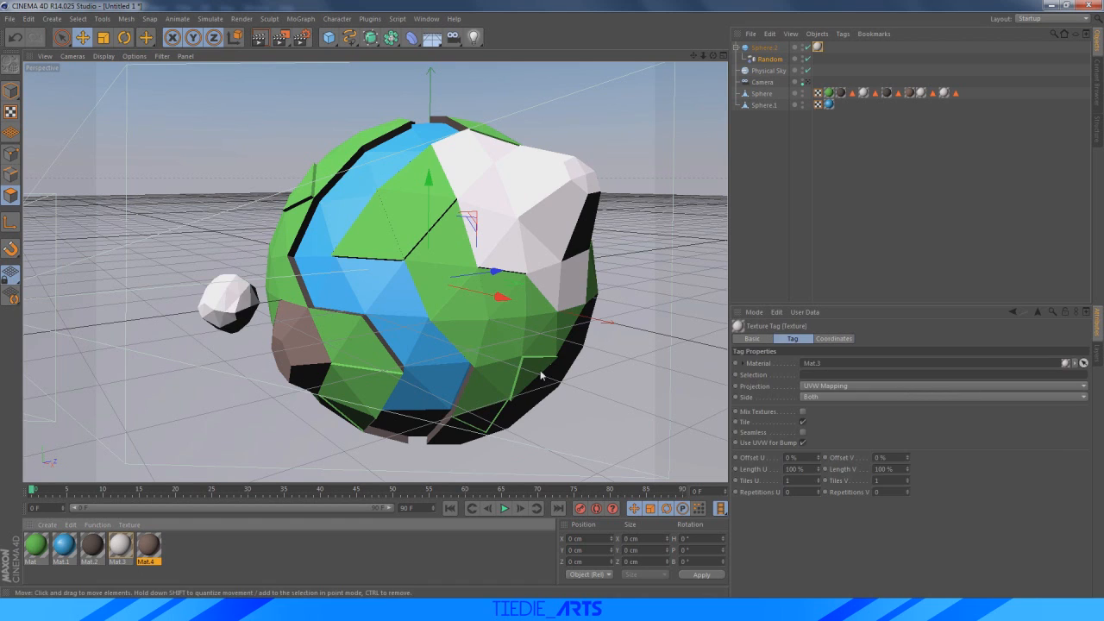
pyautogui.click(762, 47)
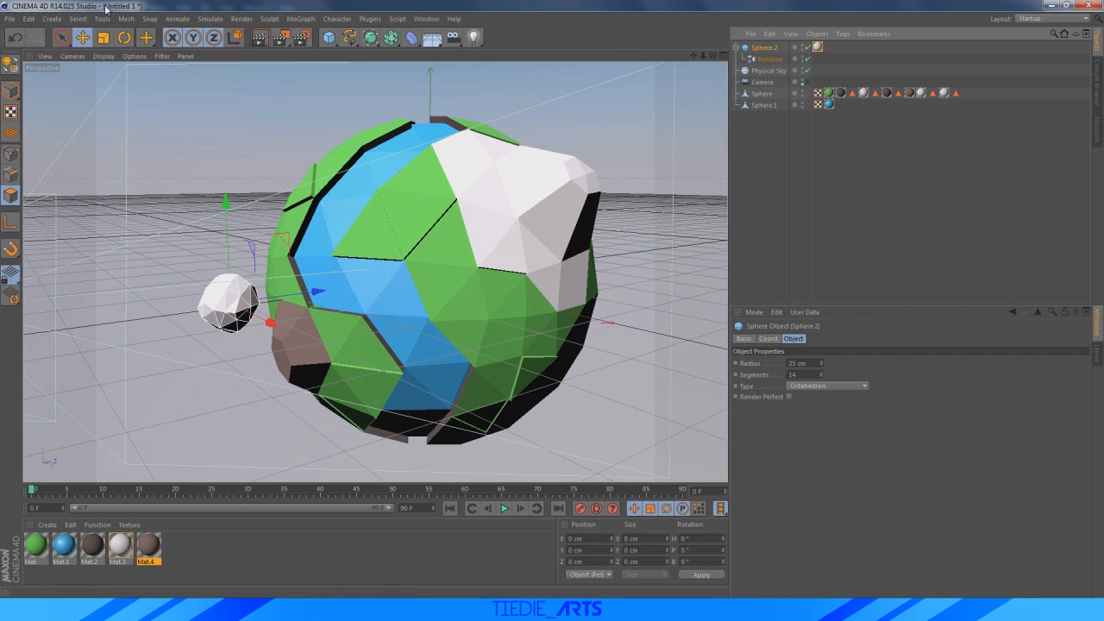
pyautogui.click(103, 37)
pyautogui.moveTo(320, 292); pyautogui.dragTo(307, 295)
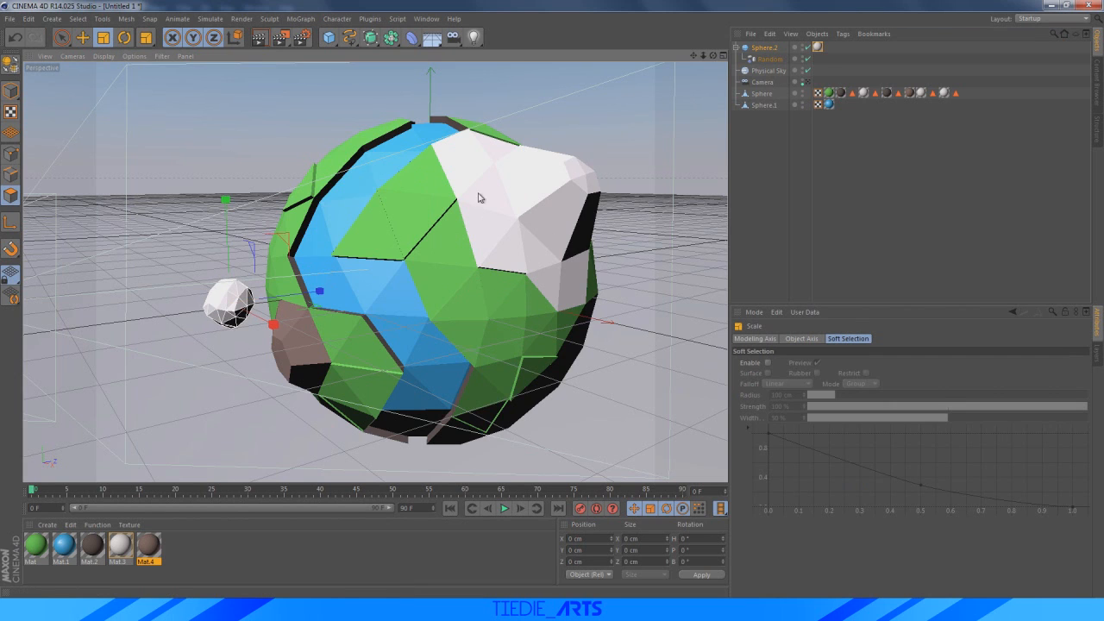
# Duplicate the cloud sphere with its effector, move the copy toward the globe, and scale it down to a radius of about 14.3 cm
pyautogui.click(763, 50)
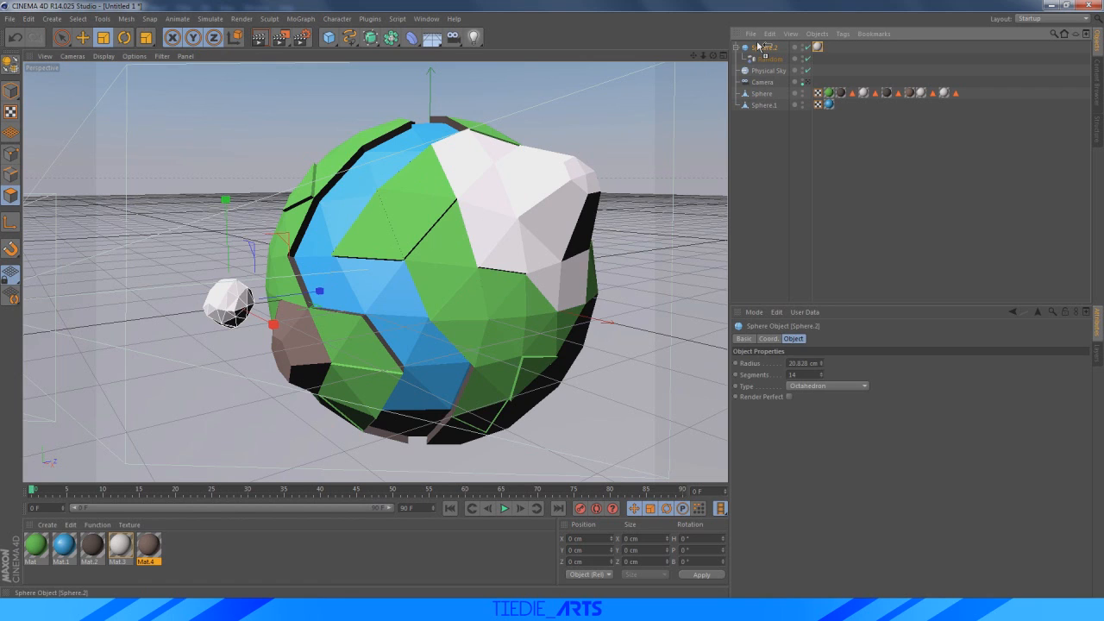
pyautogui.keyDown('ctrl'); pyautogui.moveTo(759, 44); pyautogui.dragTo(759, 43); pyautogui.keyUp('ctrl')
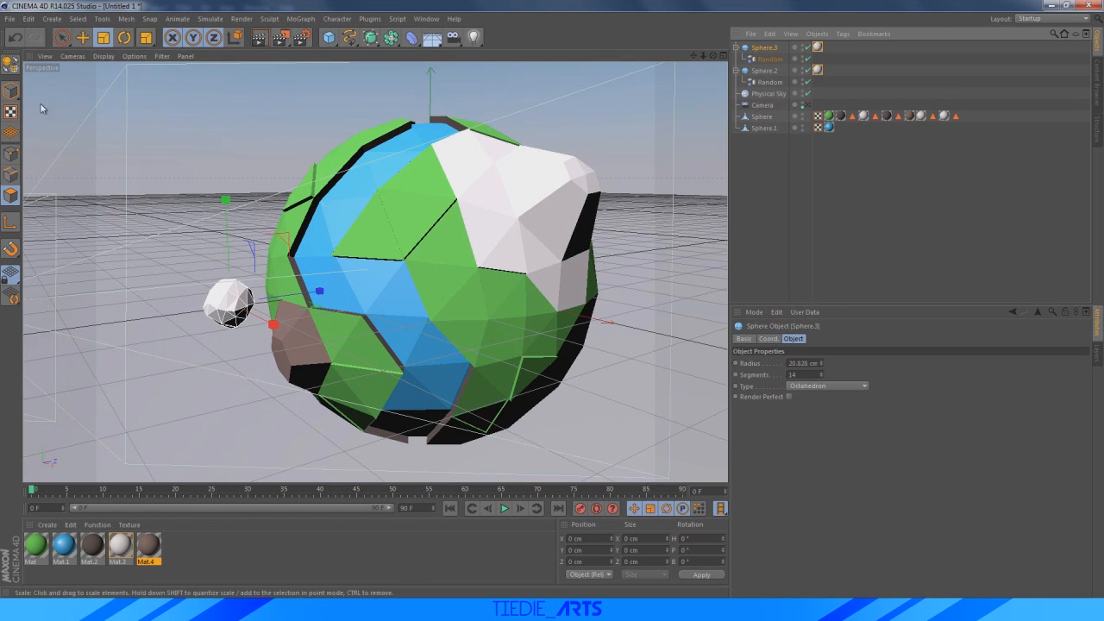
pyautogui.click(83, 37)
pyautogui.moveTo(313, 295)
pyautogui.mouseDown()
pyautogui.moveTo(339, 274)
pyautogui.moveTo(321, 276)
pyautogui.mouseUp()
pyautogui.click(104, 37)
# Set the copied sphere's Random effector position to X 11.174 cm, Y 7.88 cm and Z -4.427 cm
pyautogui.click(769, 58)
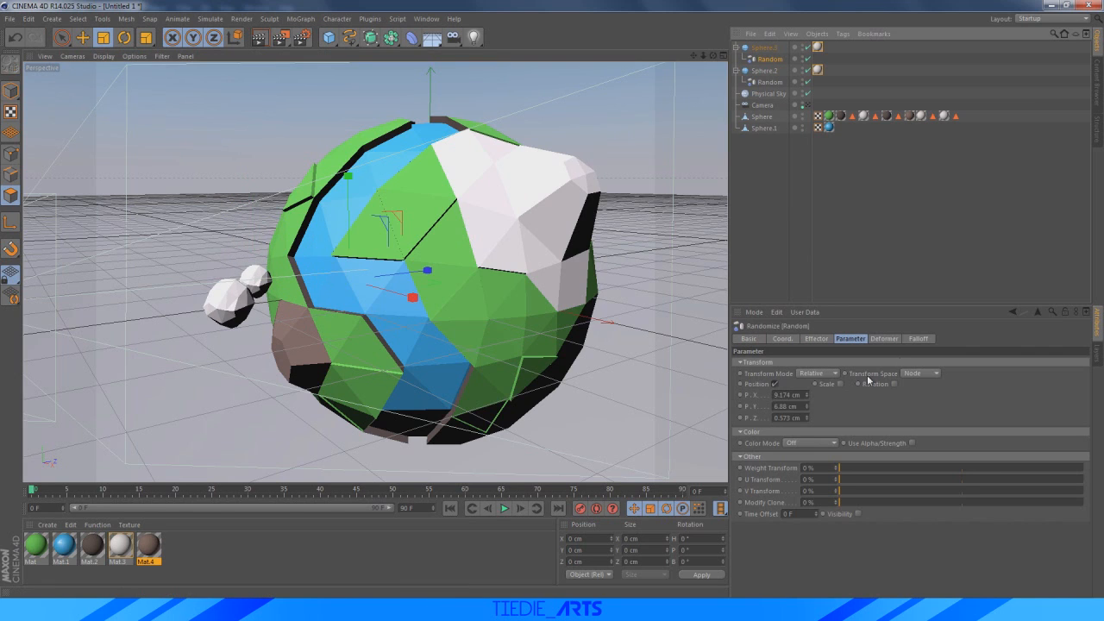
pyautogui.click(806, 392)
pyautogui.click(806, 392)
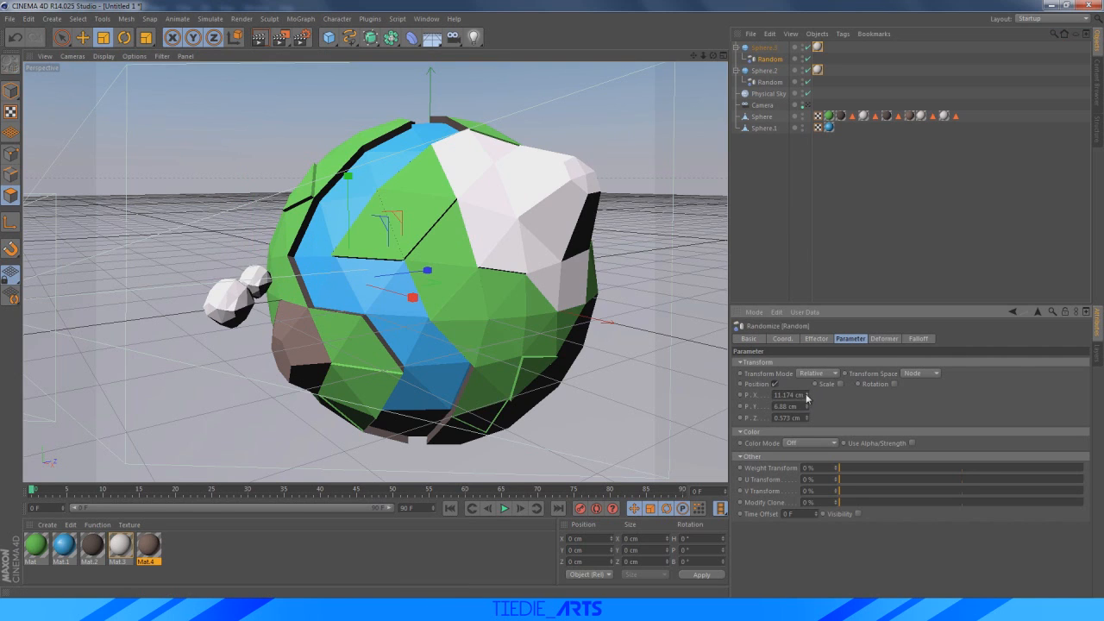
pyautogui.moveTo(807, 405); pyautogui.dragTo(806, 423)
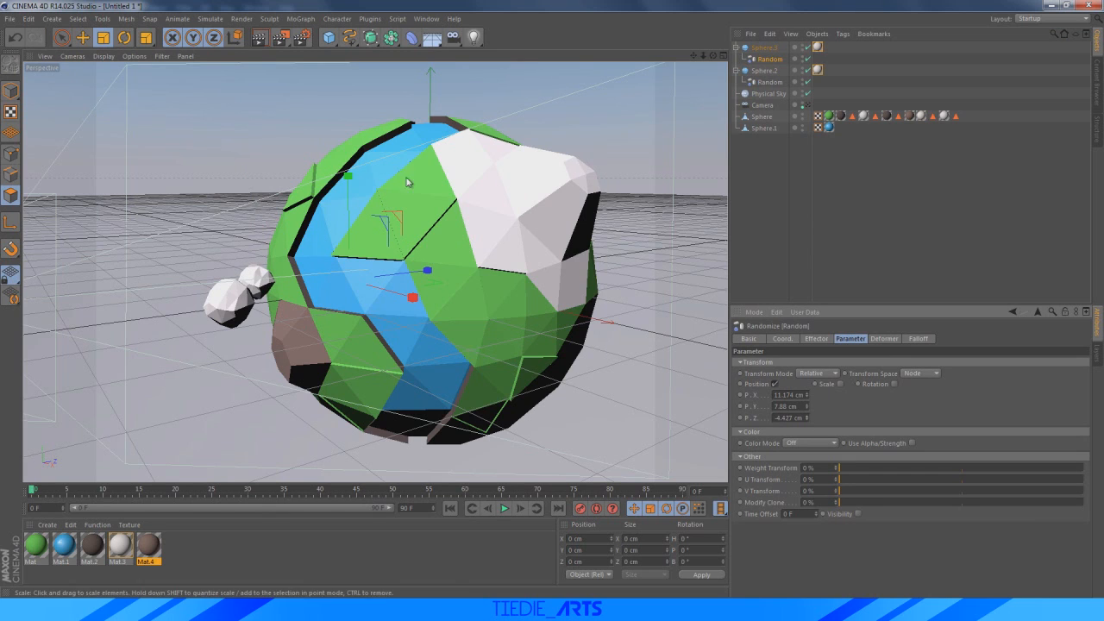
# Move the second cloud sphere forward so it sits right against the larger cloud sphere
pyautogui.click(83, 37)
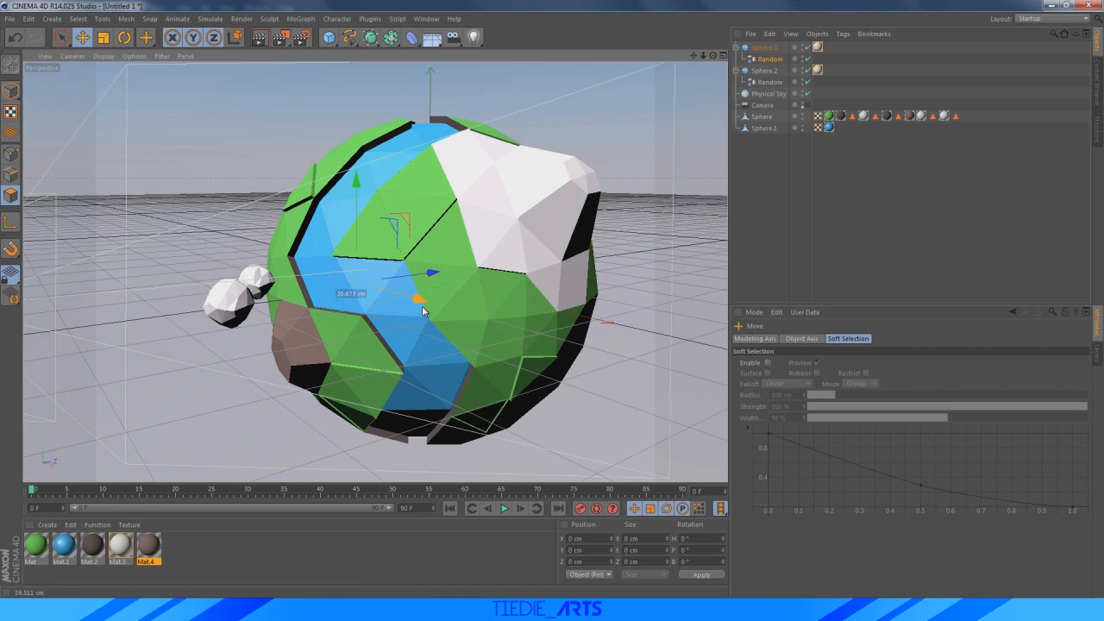
pyautogui.click(767, 48)
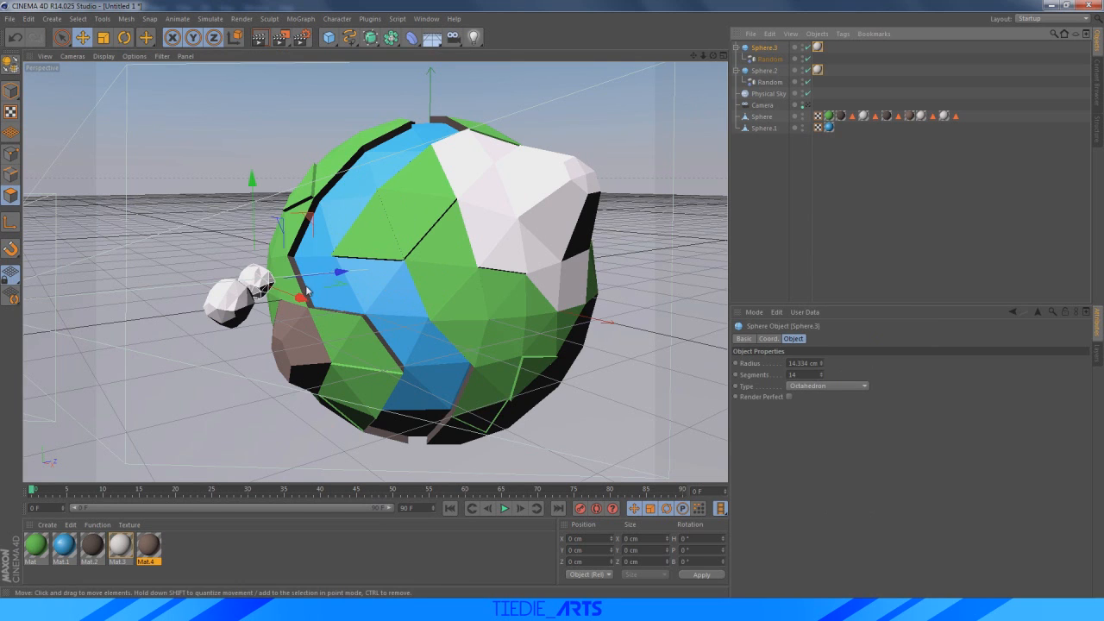
pyautogui.moveTo(300, 301); pyautogui.dragTo(315, 314)
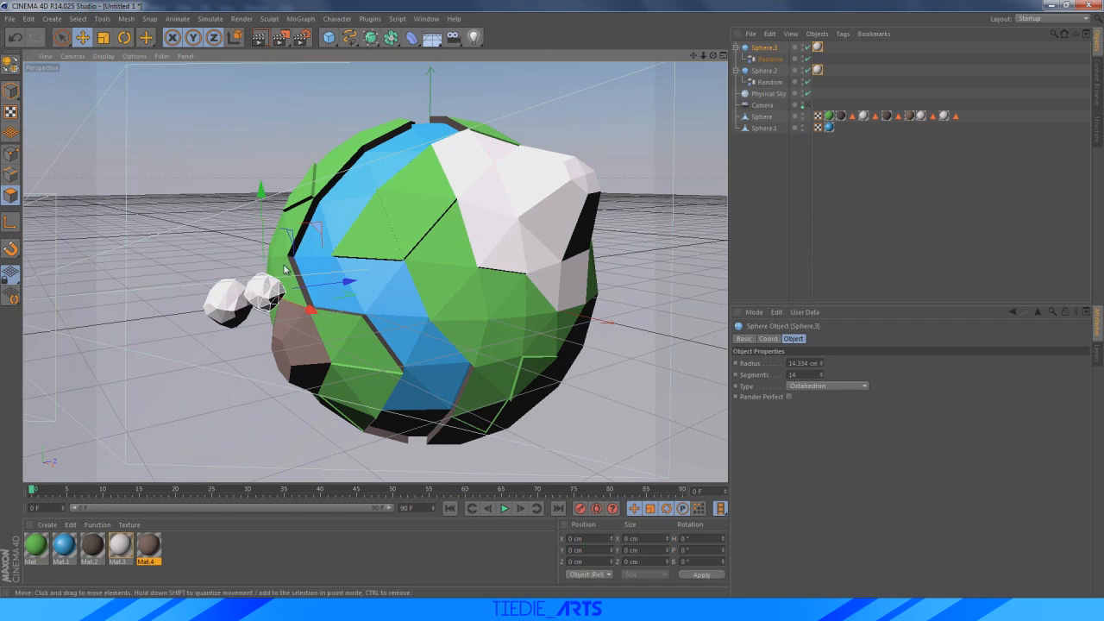
# Duplicate the second cloud sphere, scale the copy to about 67%, and place it on the opposite side of the large cloud sphere
pyautogui.click(738, 48)
pyautogui.keyDown('ctrl'); pyautogui.moveTo(754, 45); pyautogui.dragTo(747, 53); pyautogui.keyUp('ctrl')
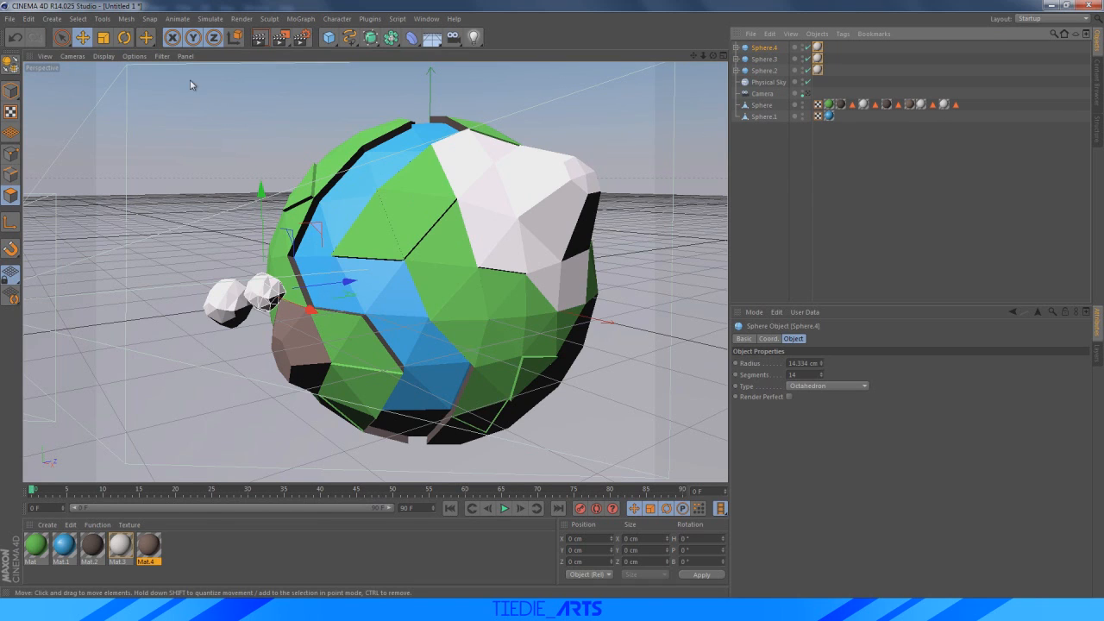
pyautogui.click(102, 37)
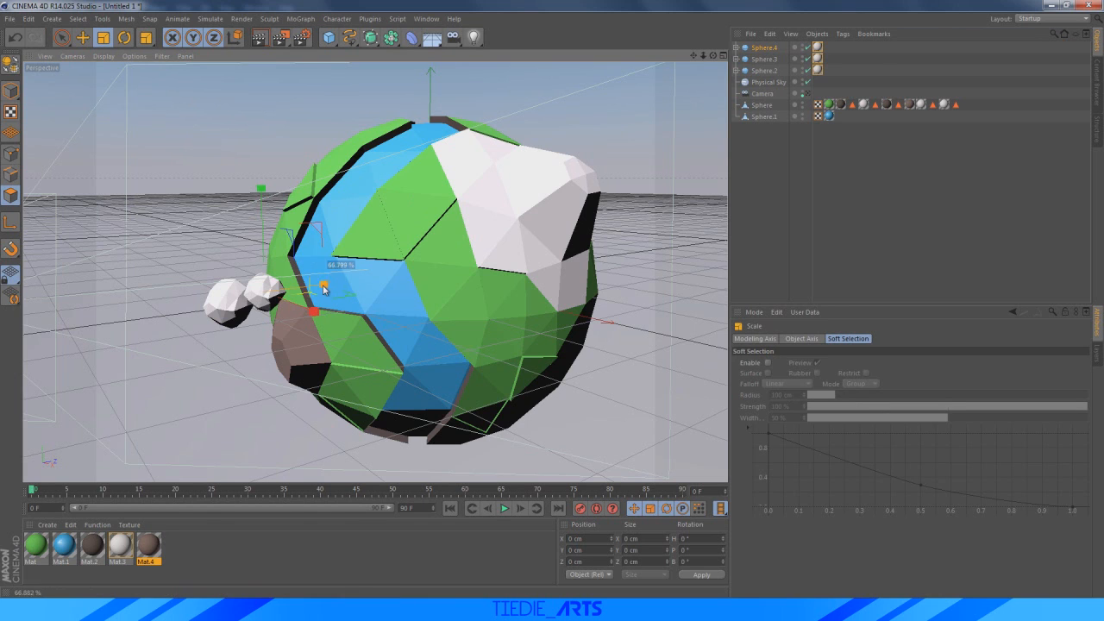
pyautogui.press('e')
pyautogui.moveTo(247, 220); pyautogui.dragTo(256, 261)
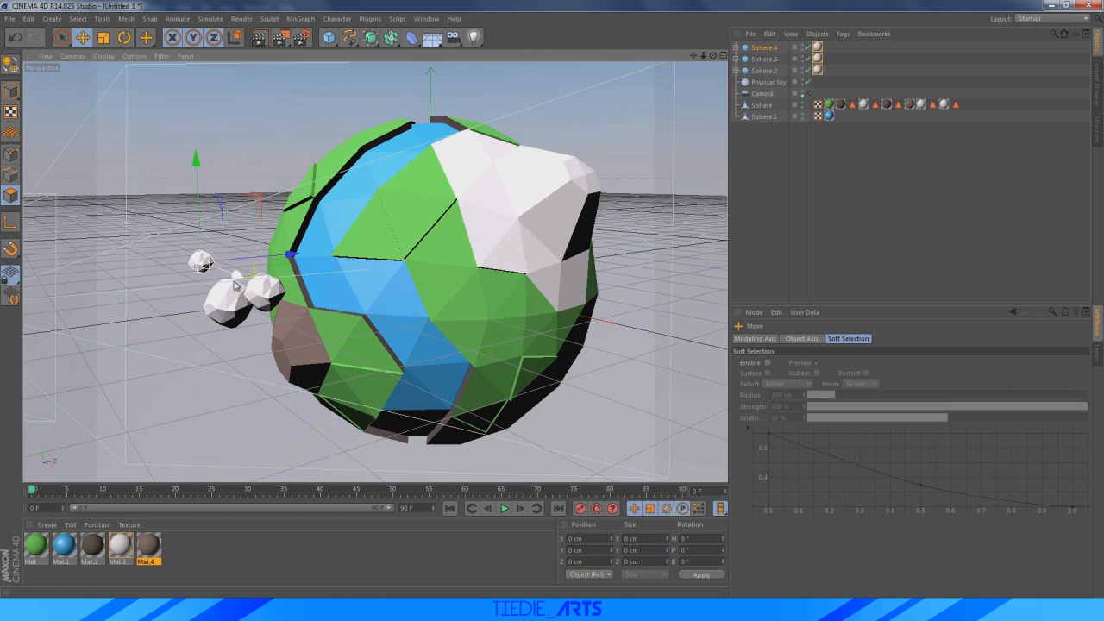
pyautogui.moveTo(199, 195); pyautogui.dragTo(200, 207)
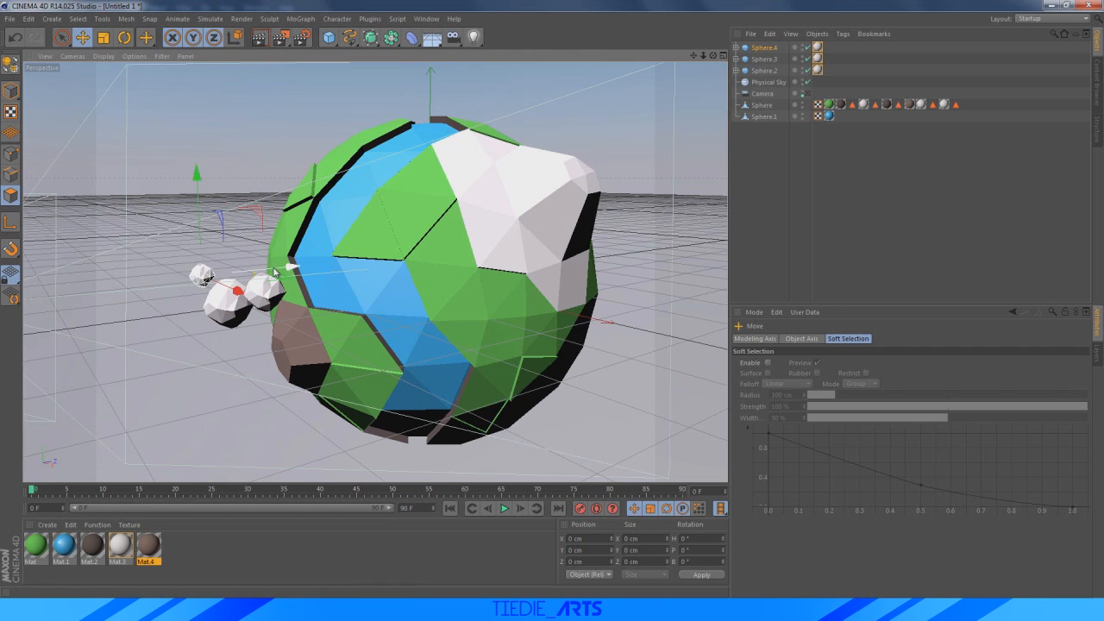
pyautogui.moveTo(257, 273); pyautogui.dragTo(252, 273)
pyautogui.moveTo(196, 242); pyautogui.dragTo(197, 250)
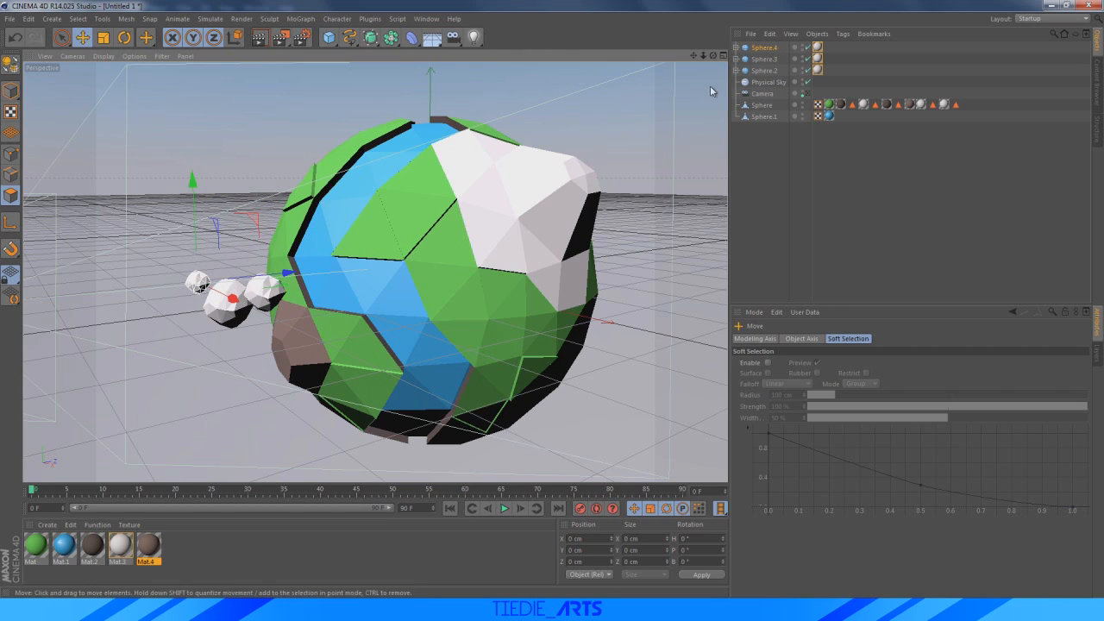
# Group the three cloud spheres under a null and move the group outward from the globe
pyautogui.keyDown('shift'); pyautogui.click(760, 71); pyautogui.keyUp('shift')
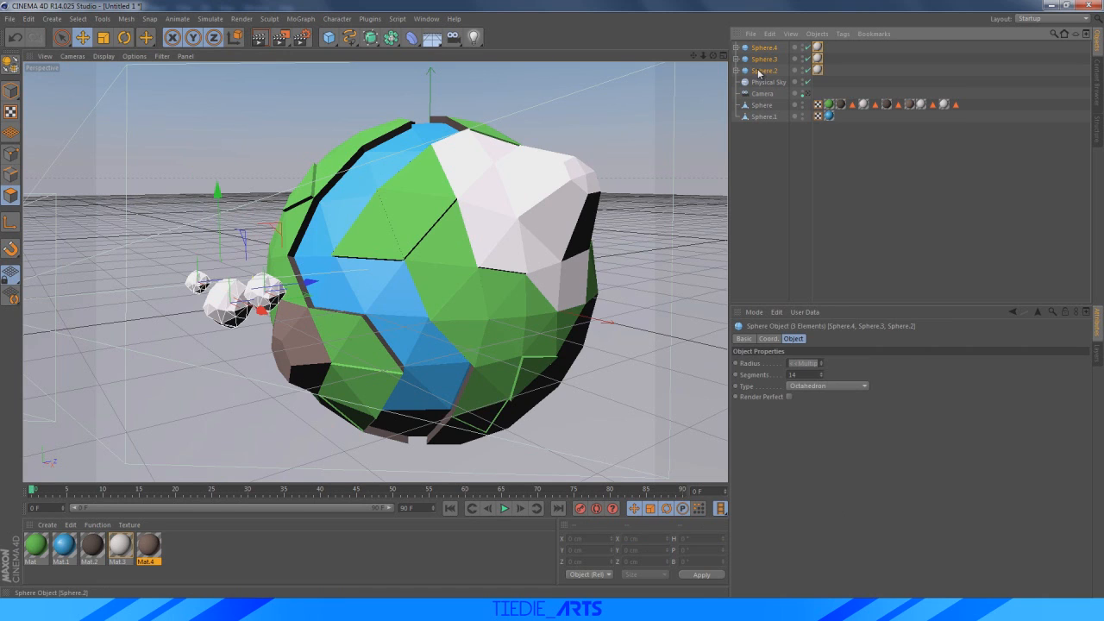
pyautogui.hotkey('alt', 'g')
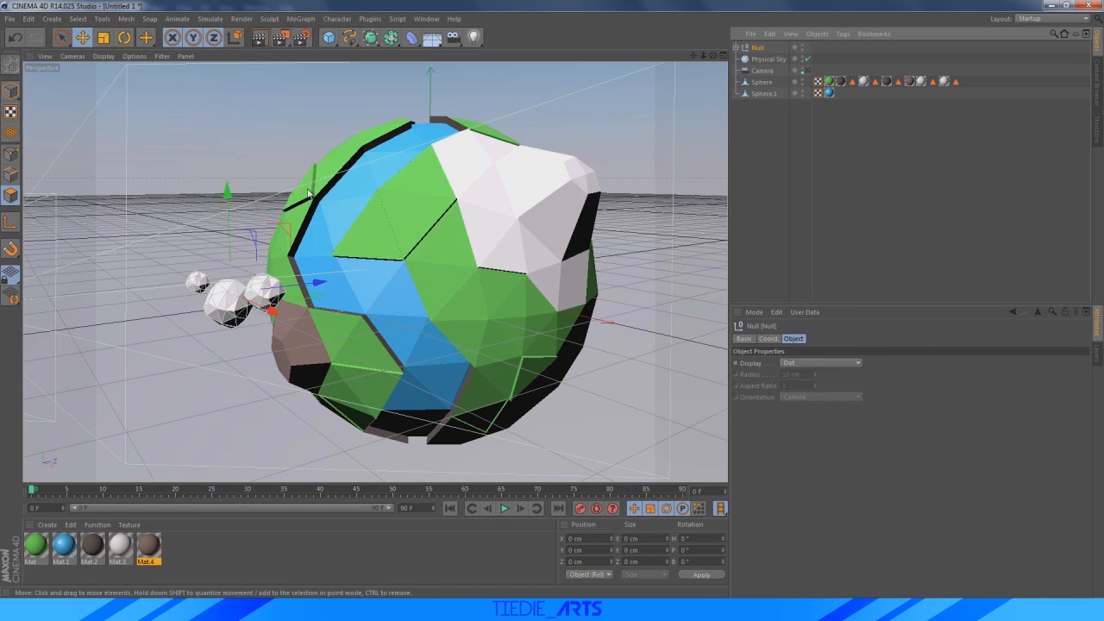
pyautogui.moveTo(317, 282); pyautogui.dragTo(714, 250)
# Duplicate the cloud group and place the copy high on the opposite side of the globe, beside the white mountain
pyautogui.click(757, 47)
pyautogui.hotkey('ctrl', 'c')
pyautogui.hotkey('ctrl', 'v')
pyautogui.moveTo(664, 163); pyautogui.dragTo(659, 99)
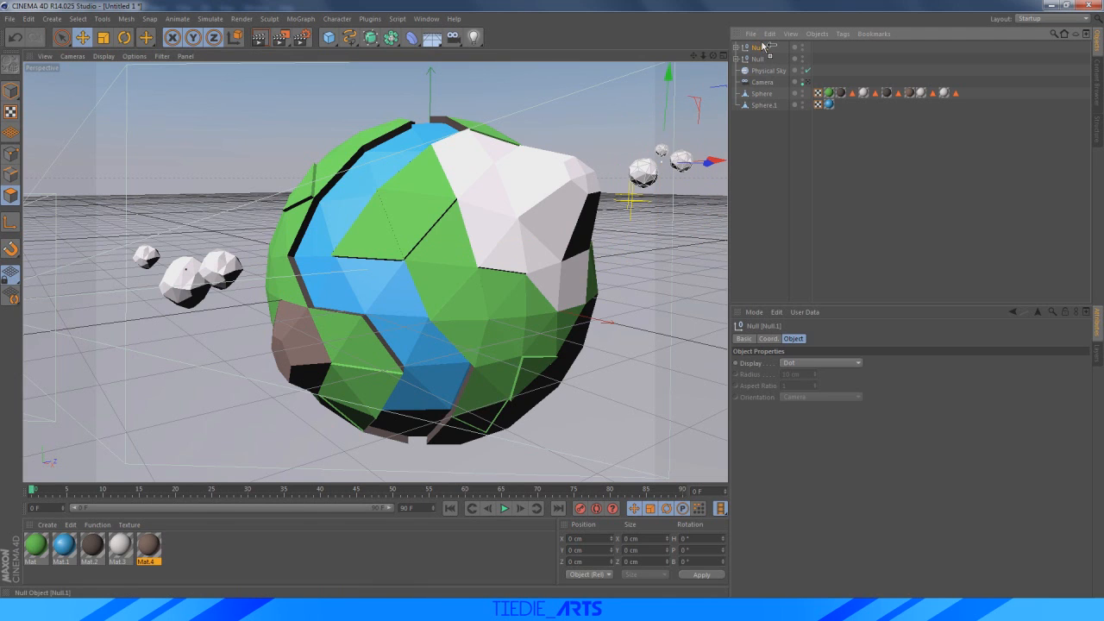
# Add a third copy of the cloud group and place it below the second cloud, slightly away from the globe's lower side
pyautogui.hotkey('ctrl', 'v')
pyautogui.moveTo(670, 125); pyautogui.dragTo(599, 316)
pyautogui.moveTo(629, 350); pyautogui.dragTo(723, 363)
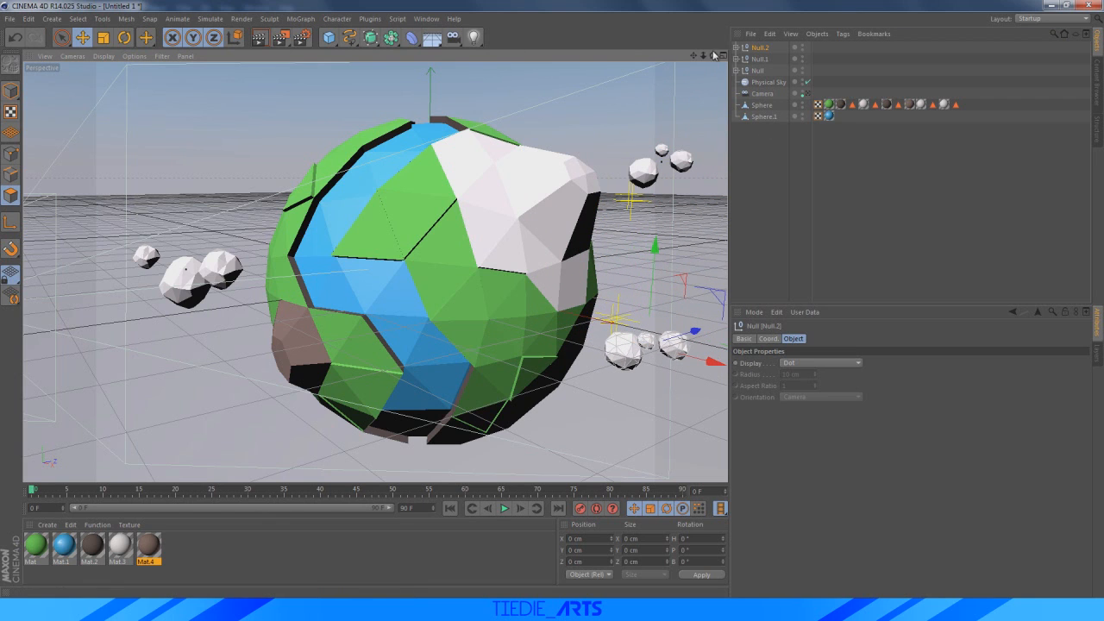
pyautogui.moveTo(713, 56); pyautogui.dragTo(679, 62)
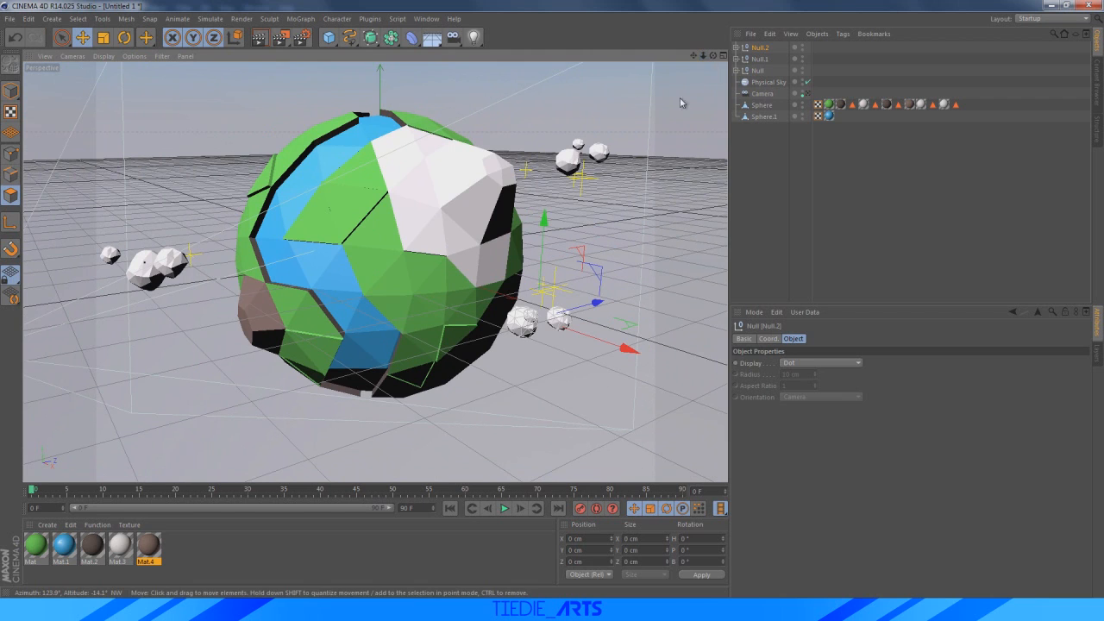
pyautogui.moveTo(614, 344); pyautogui.dragTo(637, 352)
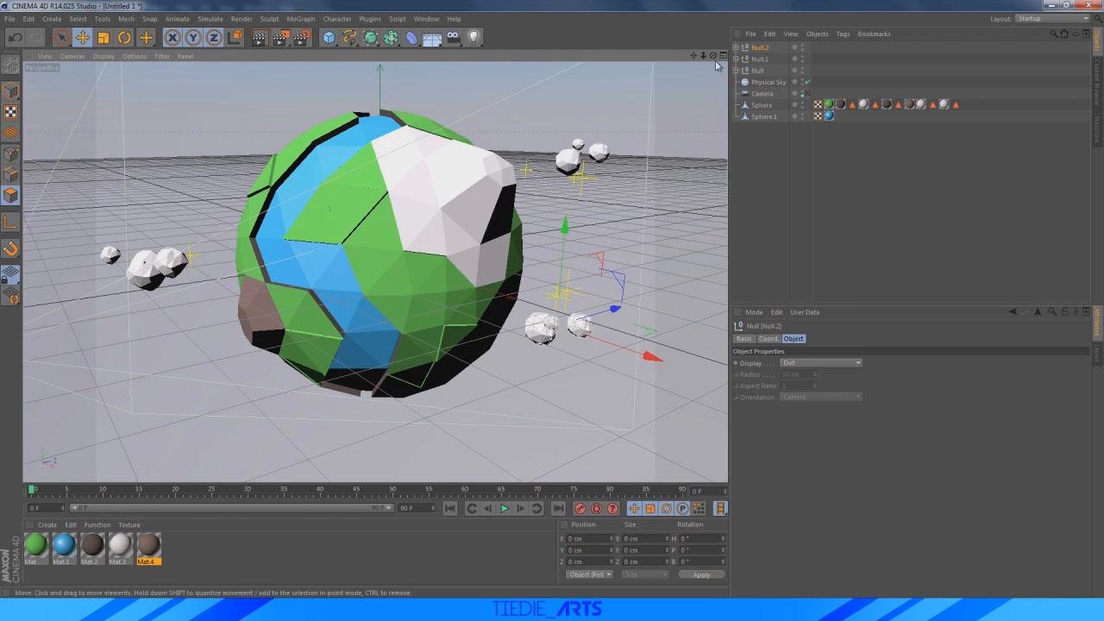
pyautogui.moveTo(714, 59); pyautogui.dragTo(721, 67)
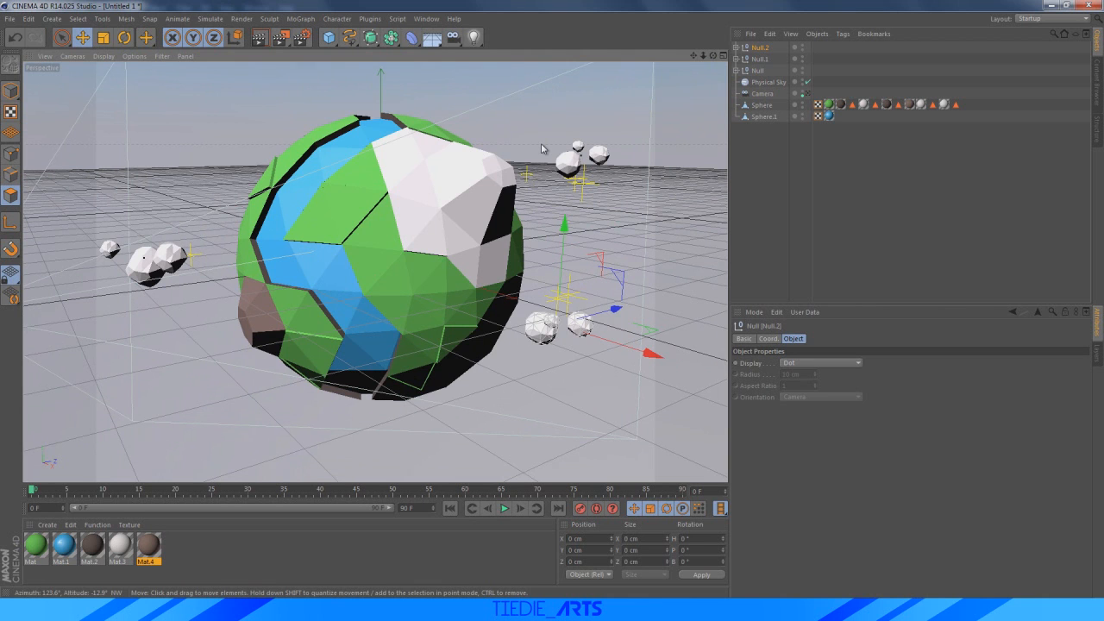
pyautogui.moveTo(713, 57)
pyautogui.mouseDown()
pyautogui.moveTo(703, 59)
pyautogui.moveTo(714, 59)
pyautogui.mouseUp()
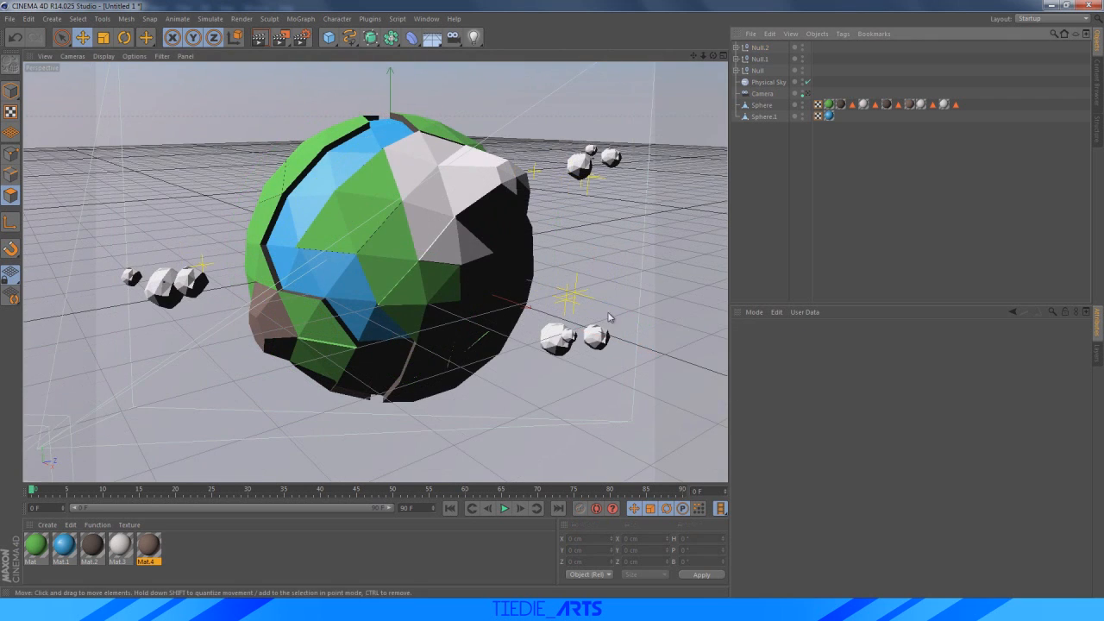
# Add a Displacer deformer and make it a child of the green land Sphere
pyautogui.click(766, 82)
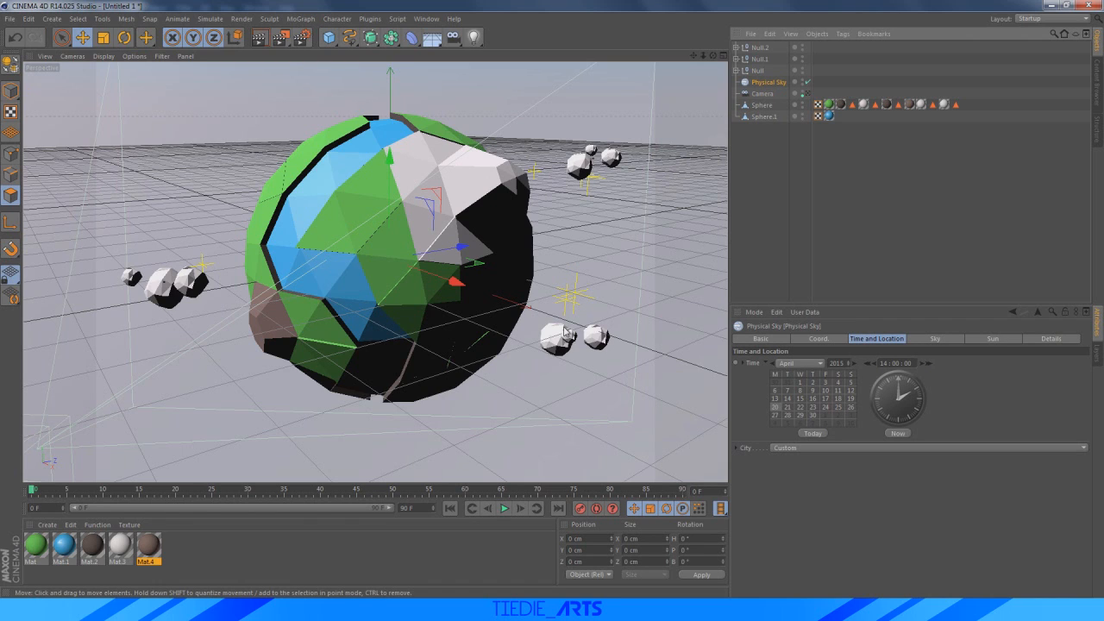
pyautogui.click(763, 106)
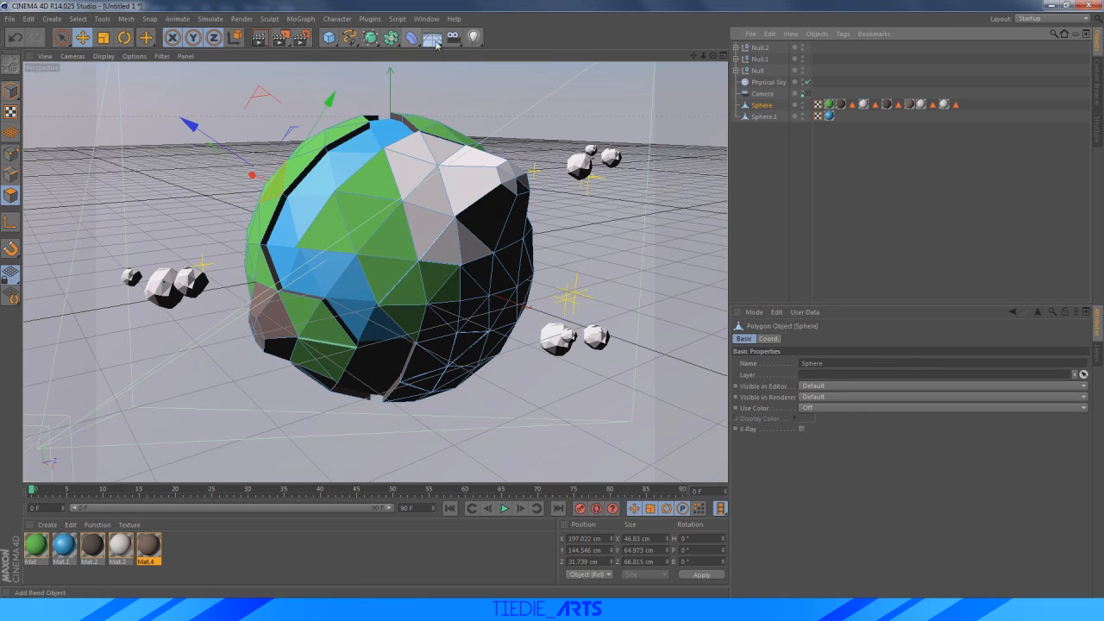
pyautogui.click(413, 39)
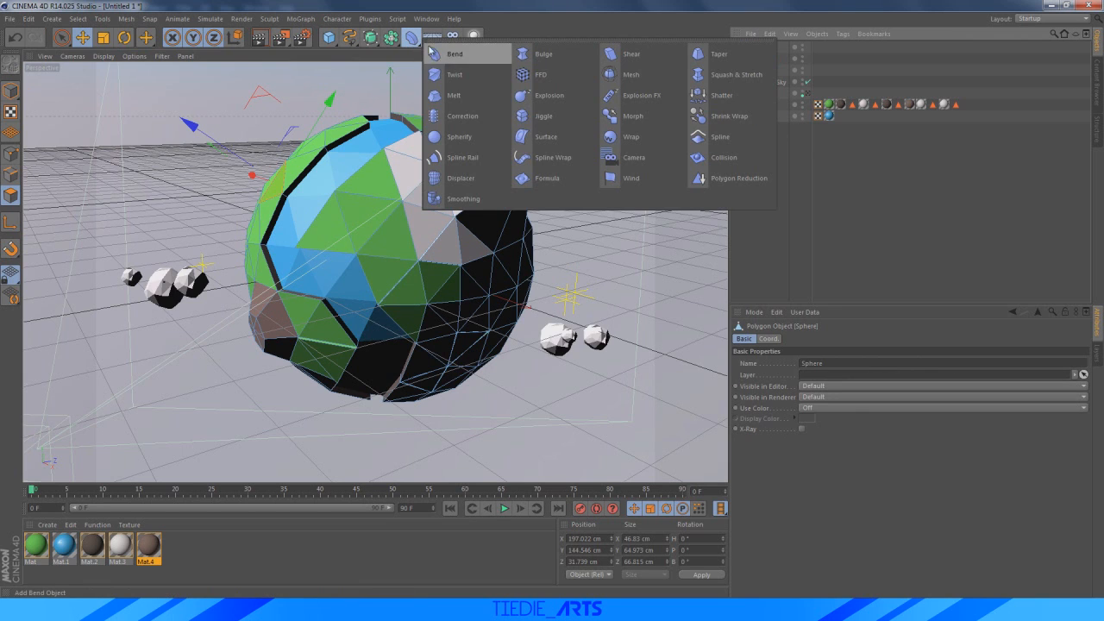
pyautogui.click(455, 181)
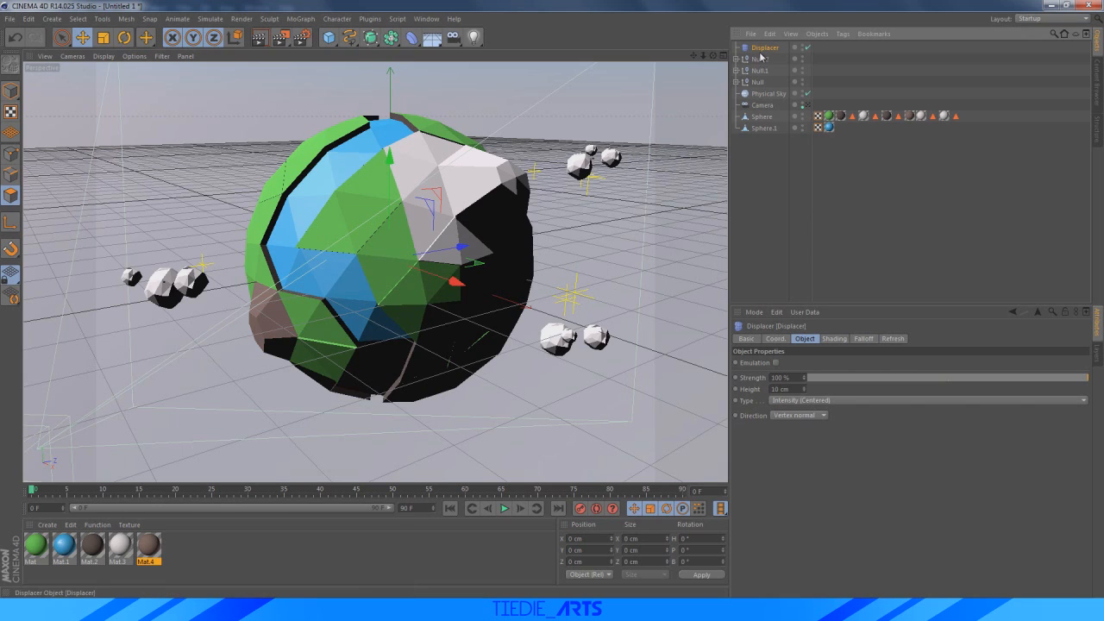
pyautogui.moveTo(761, 50); pyautogui.dragTo(764, 119)
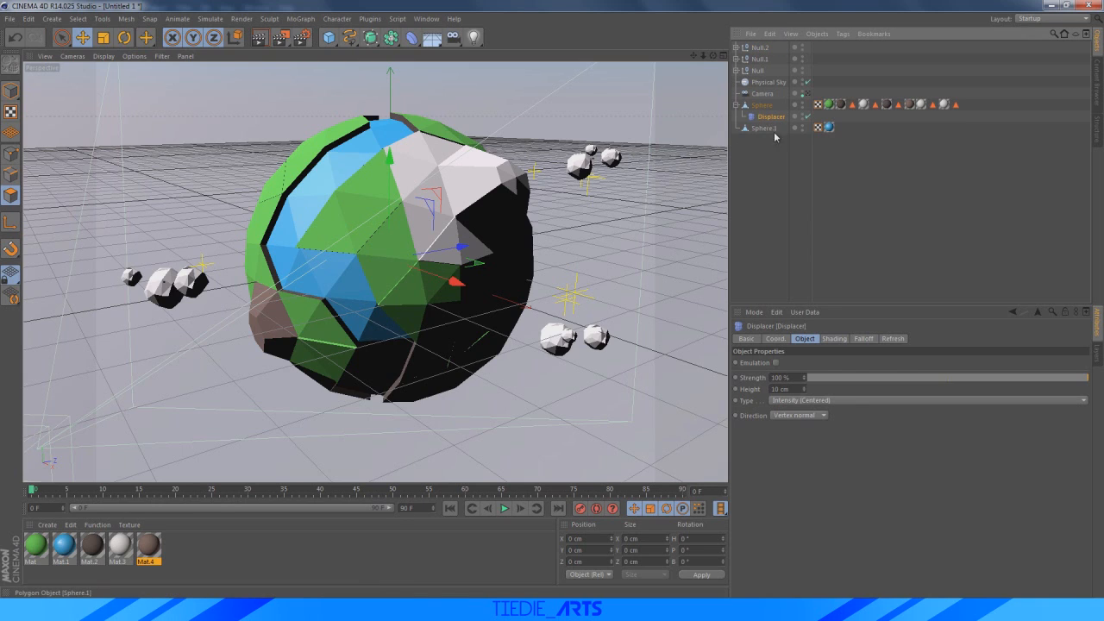
# Load a Noise shader into the Displacer's shading and open its object properties
pyautogui.click(830, 339)
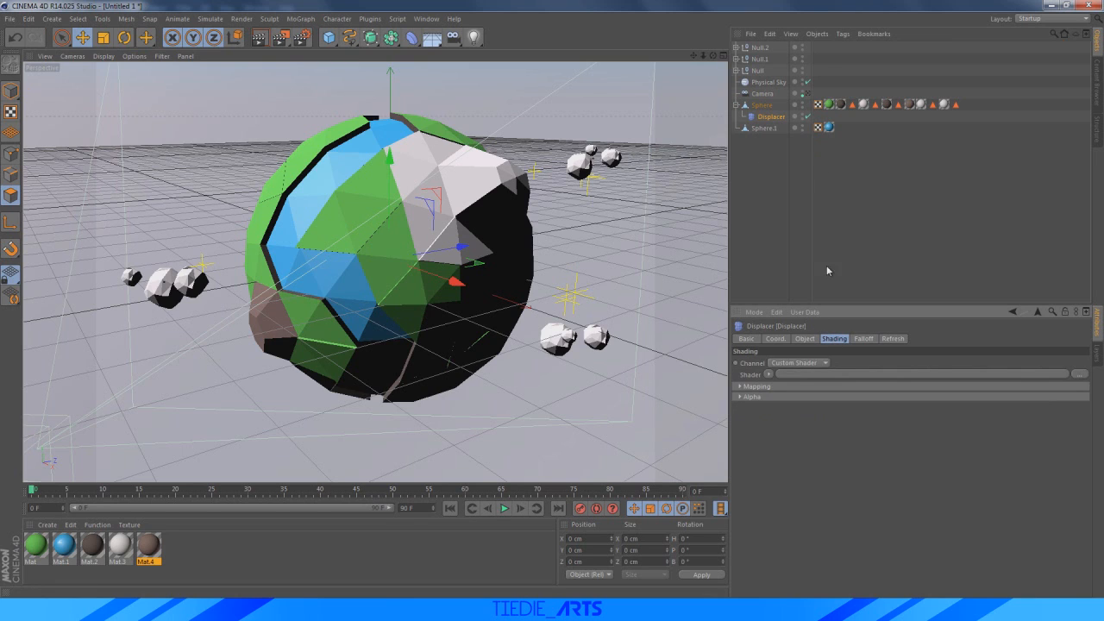
pyautogui.click(769, 376)
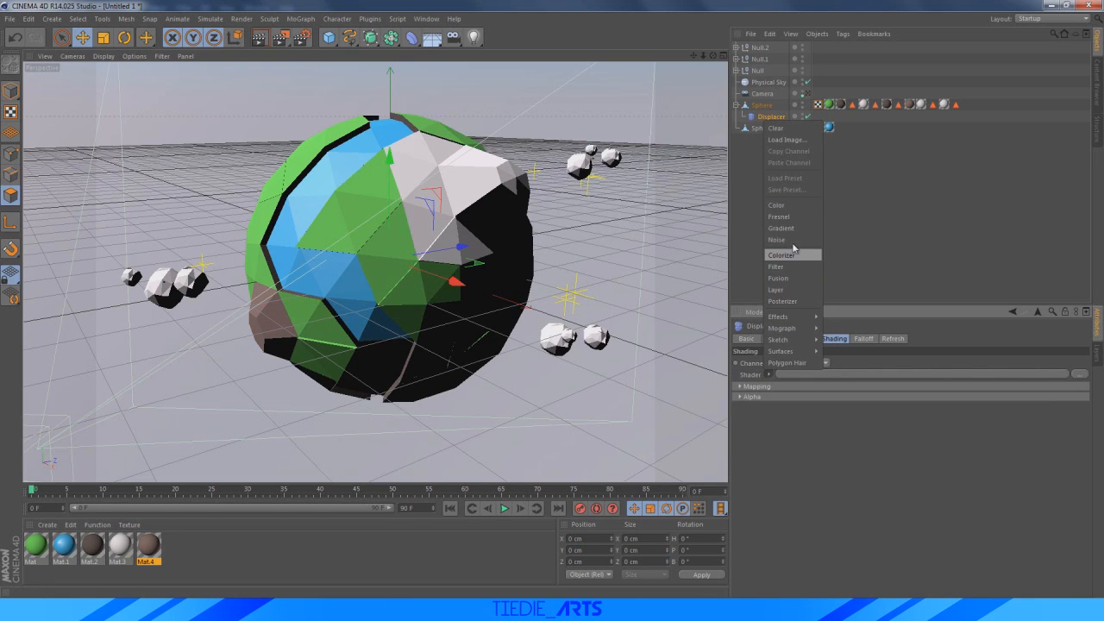
pyautogui.click(792, 249)
pyautogui.click(804, 339)
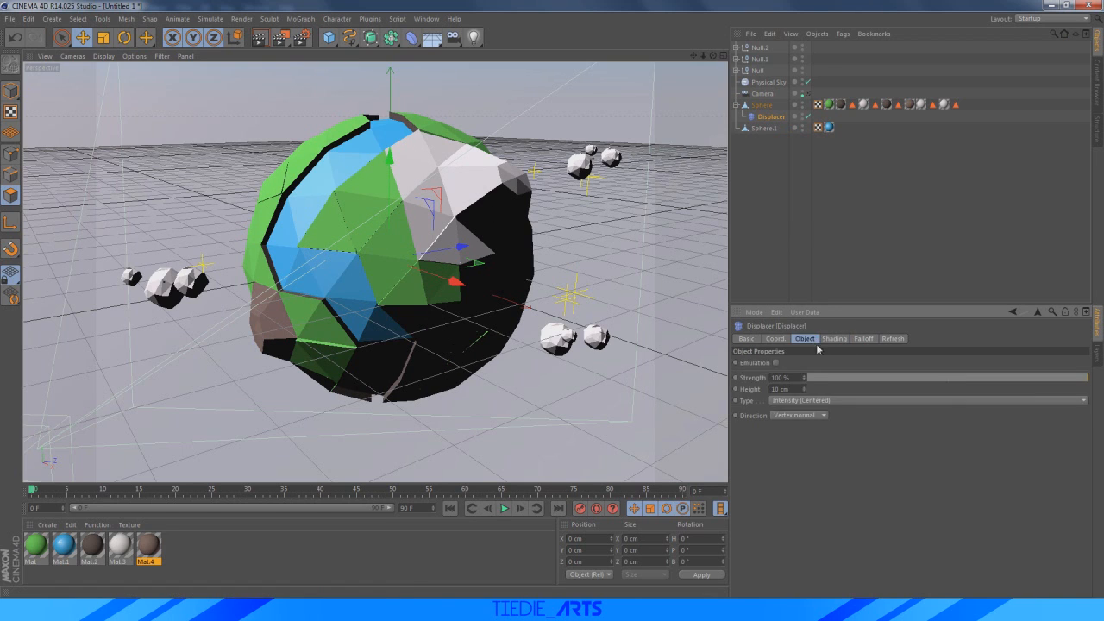
# Set the Displacer's height to 4 cm on the green land Sphere and deselect all objects
pyautogui.moveTo(806, 393); pyautogui.dragTo(905, 384)
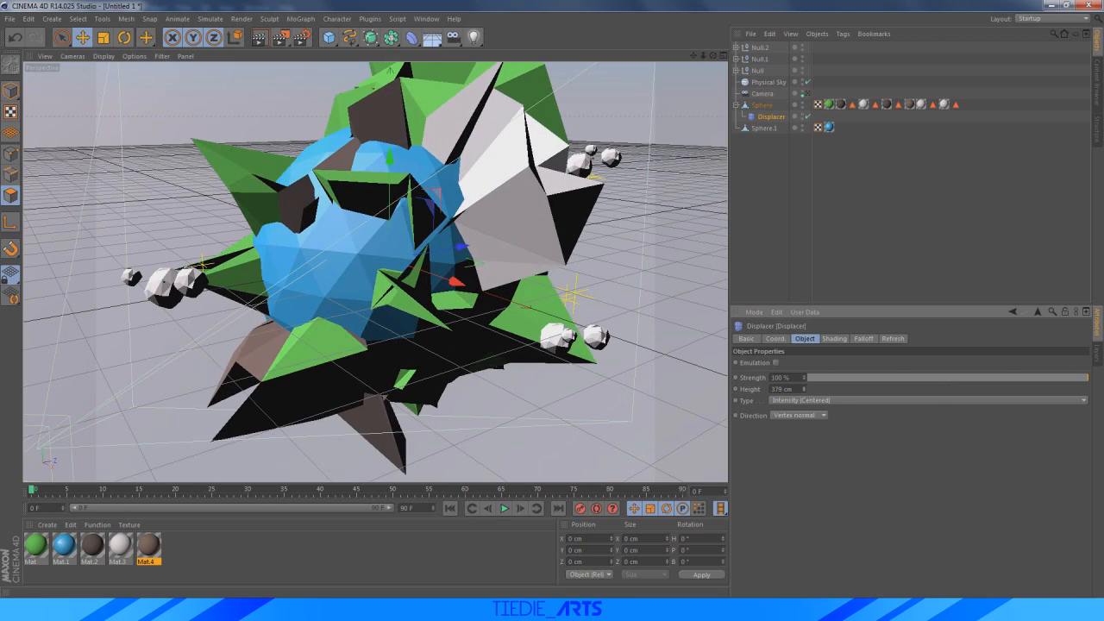
pyautogui.moveTo(804, 389); pyautogui.dragTo(803, 435)
pyautogui.moveTo(806, 390); pyautogui.dragTo(810, 375)
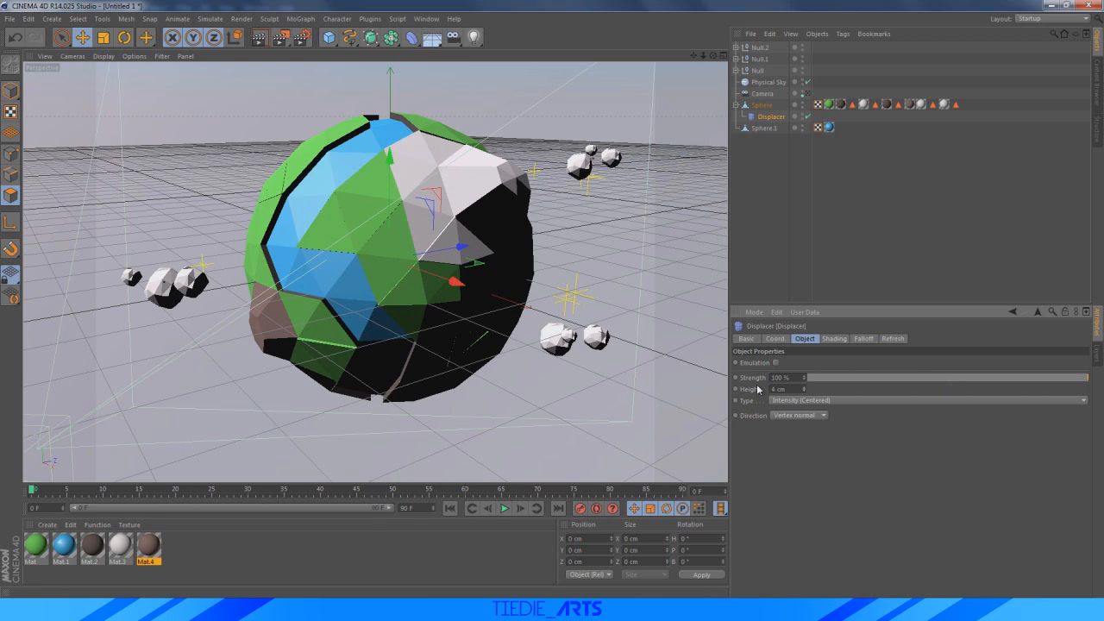
pyautogui.click(759, 187)
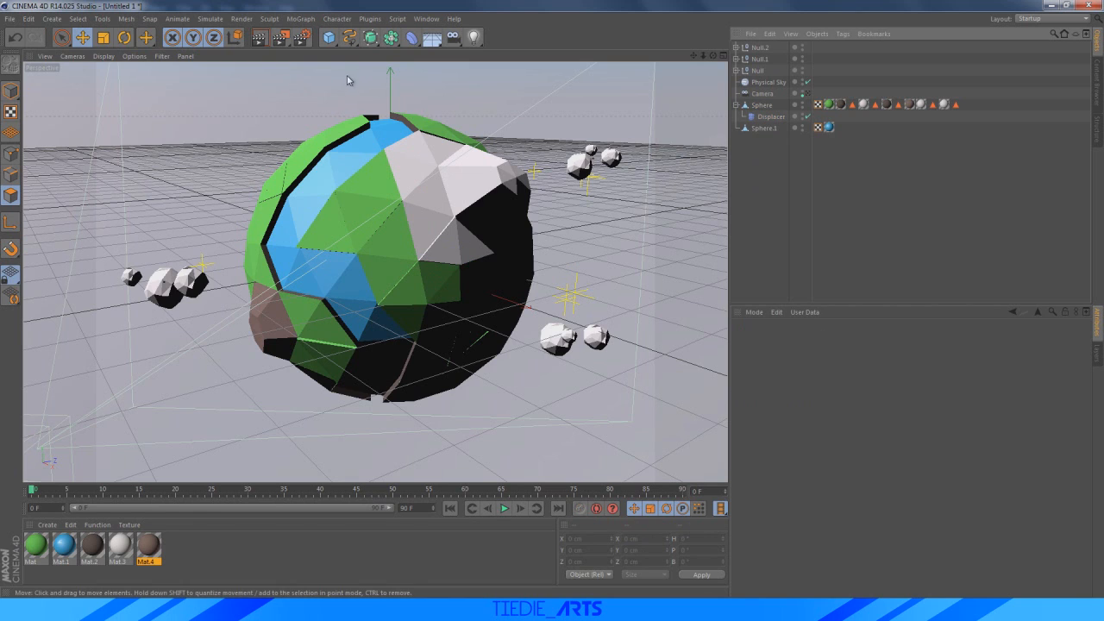
# Set the render output size to 1500 x 1500 pixels in the render settings
pyautogui.click(301, 37)
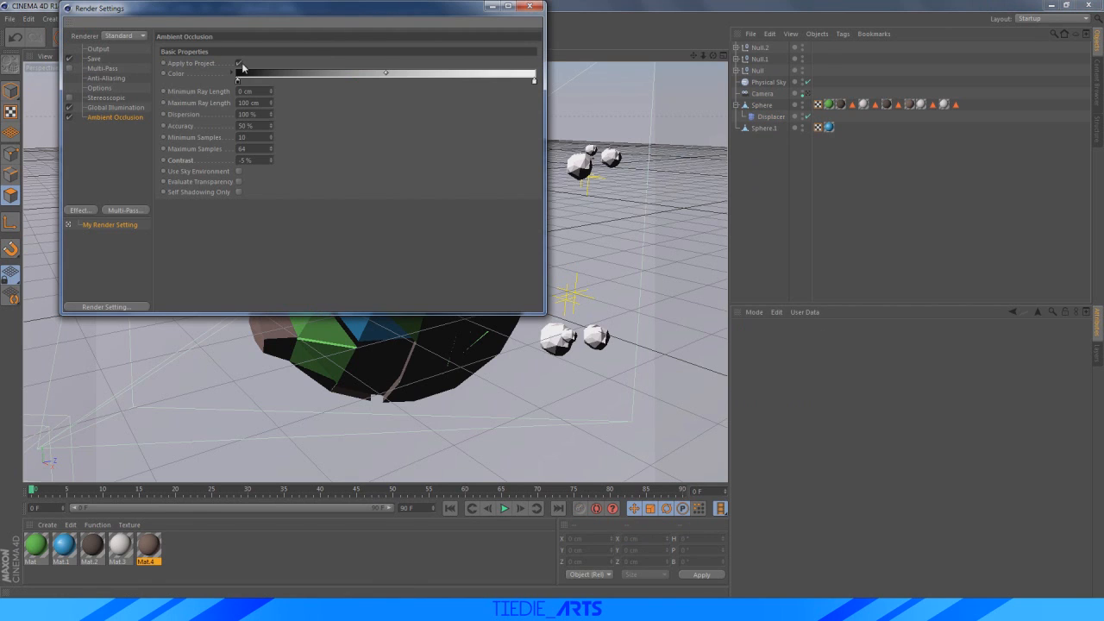
pyautogui.click(95, 50)
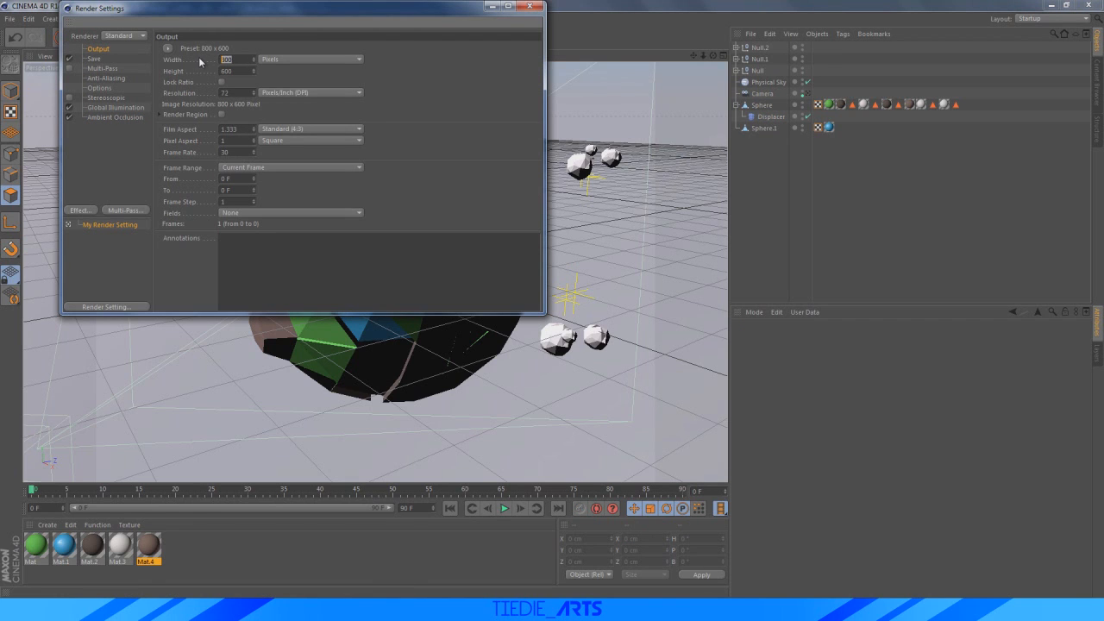
pyautogui.write('4')
pyautogui.moveTo(242, 59); pyautogui.dragTo(175, 62)
pyautogui.write('1500')
pyautogui.press('Tab')
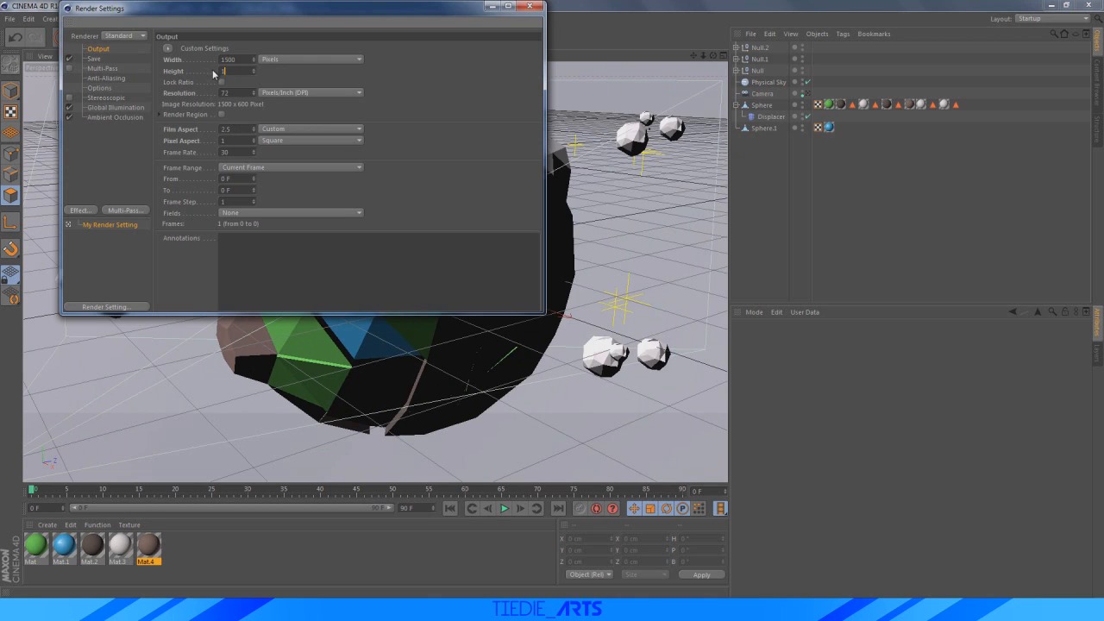
pyautogui.write('1500')
pyautogui.press('Tab')
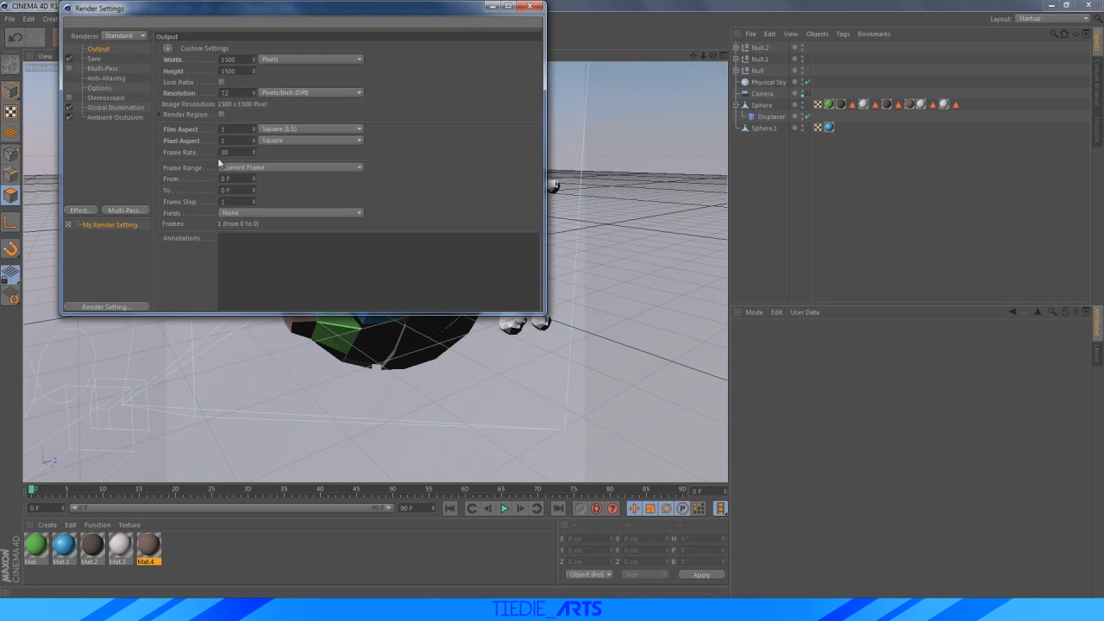
# Enable the alpha channel for the saved render and set its file format to PNG
pyautogui.click(92, 59)
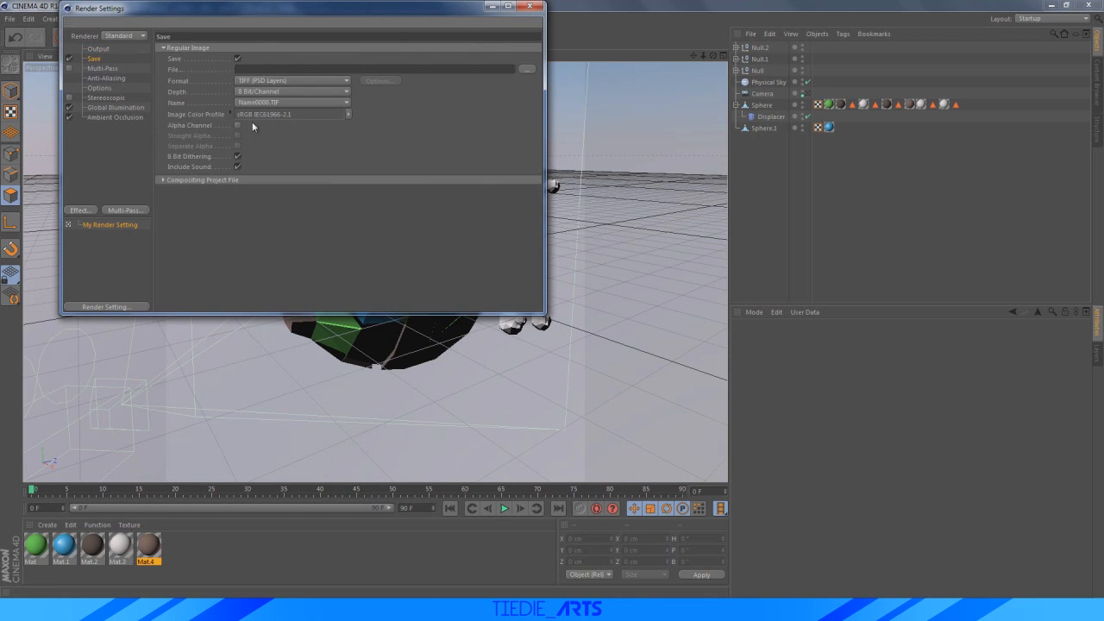
pyautogui.click(237, 125)
pyautogui.click(306, 78)
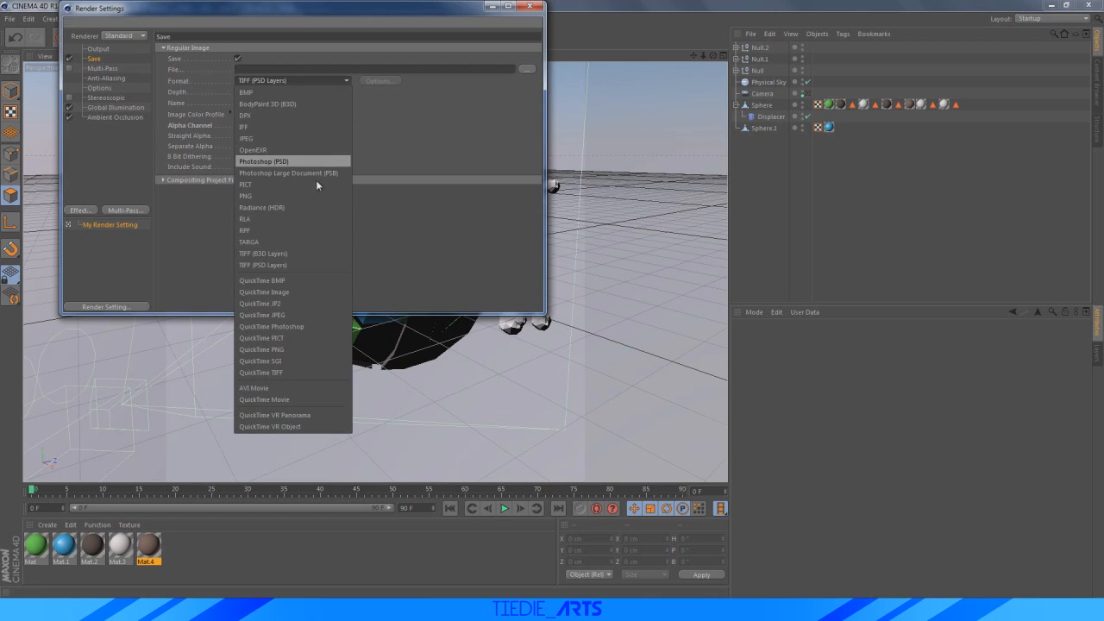
pyautogui.click(259, 195)
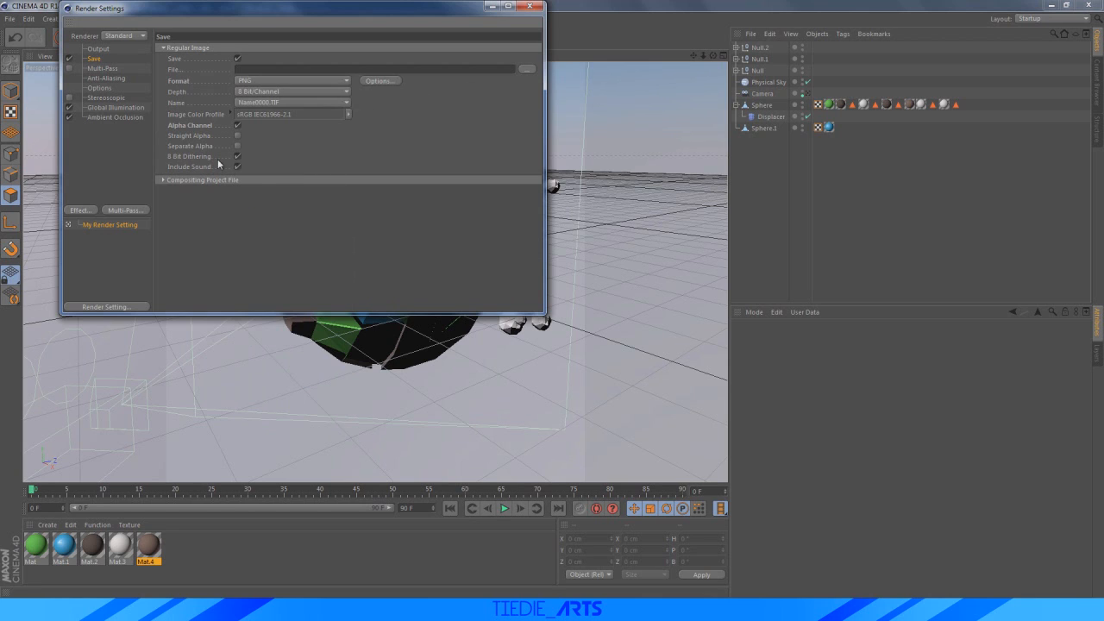
# Set the render's save file to dsdsg on the Desktop and close the render settings
pyautogui.click(526, 69)
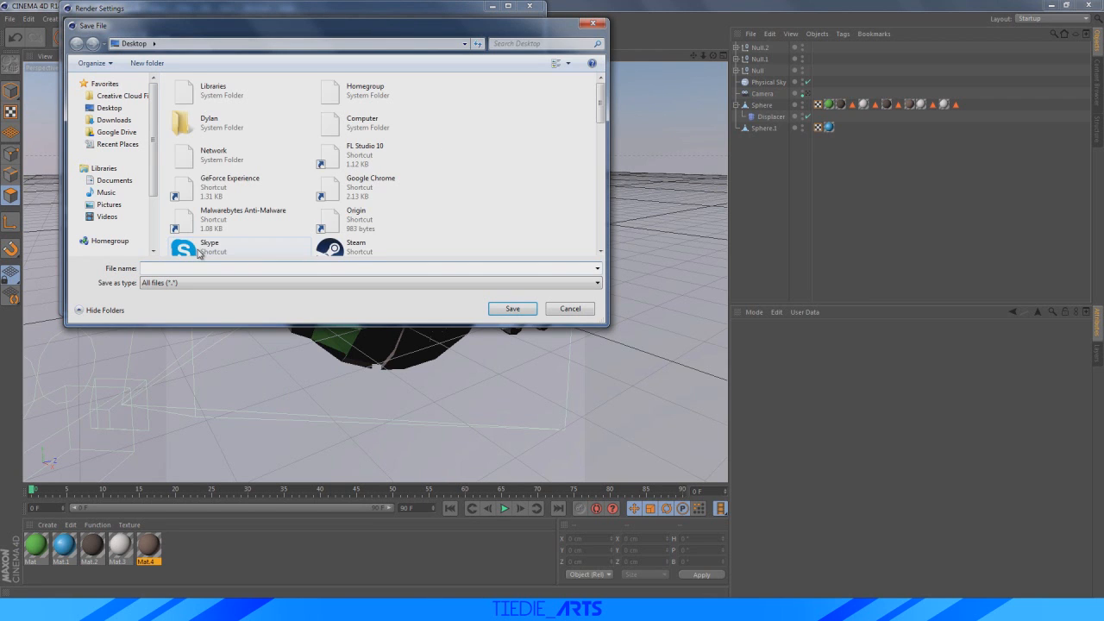
pyautogui.write('dsdsg')
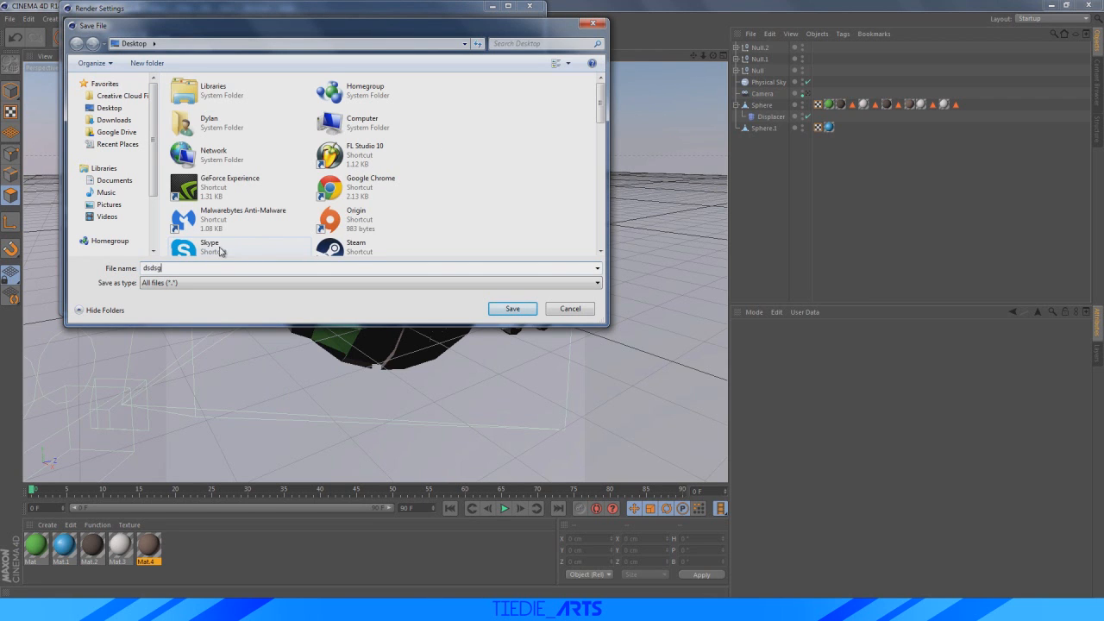
pyautogui.click(512, 309)
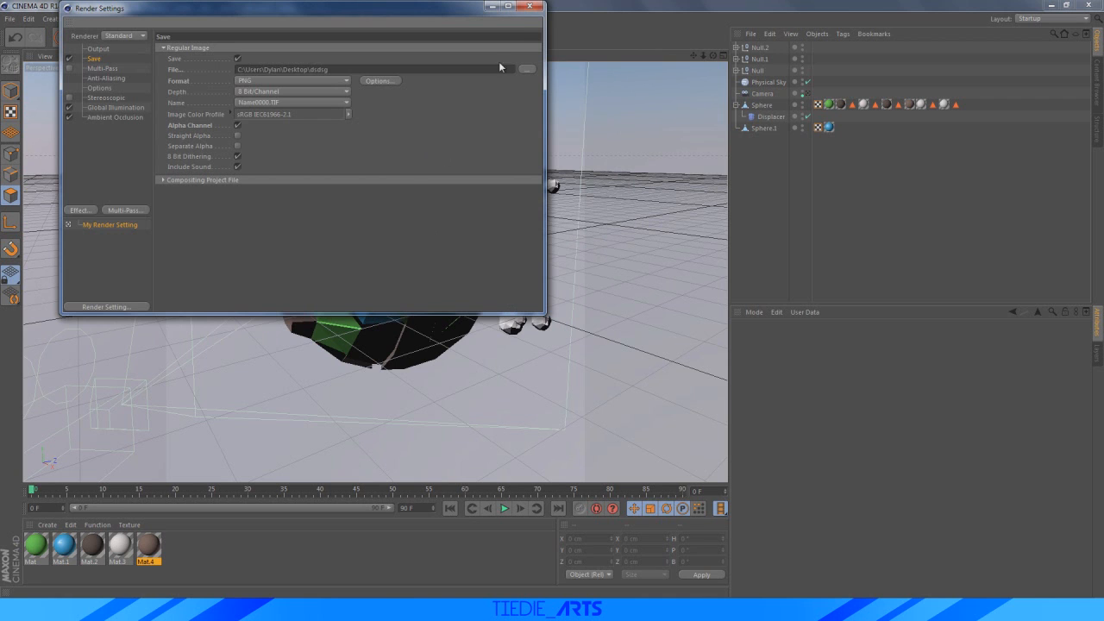
pyautogui.click(530, 6)
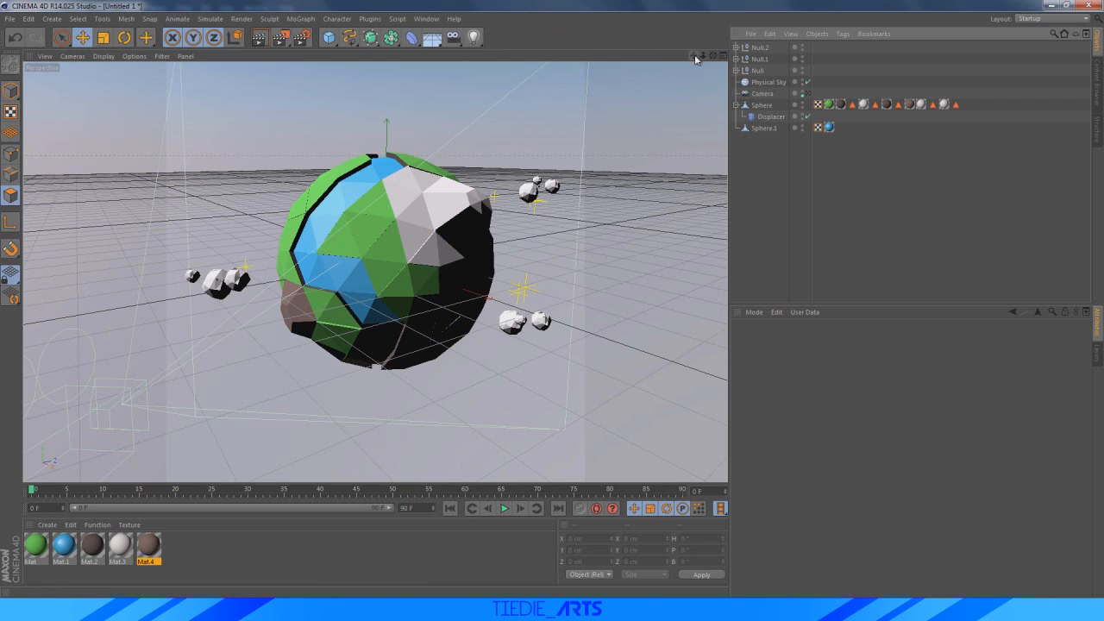
# Place the dsdsg render and the globe reference picture side by side to compare them
pyautogui.moveTo(693, 55); pyautogui.dragTo(720, 56)
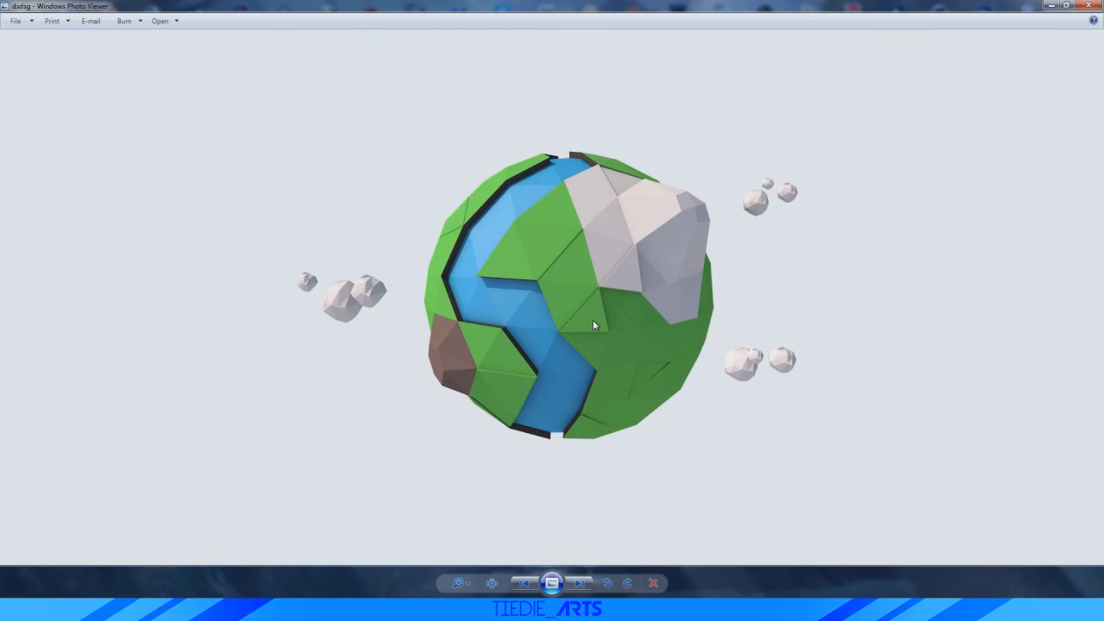
pyautogui.moveTo(480, 608)
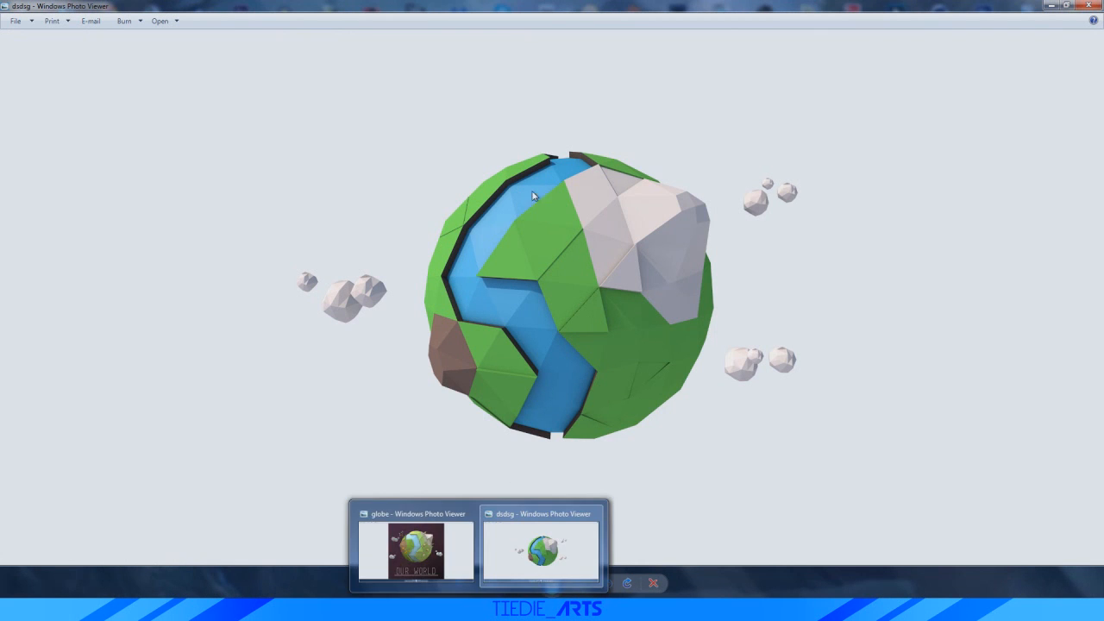
pyautogui.press('super+Right')
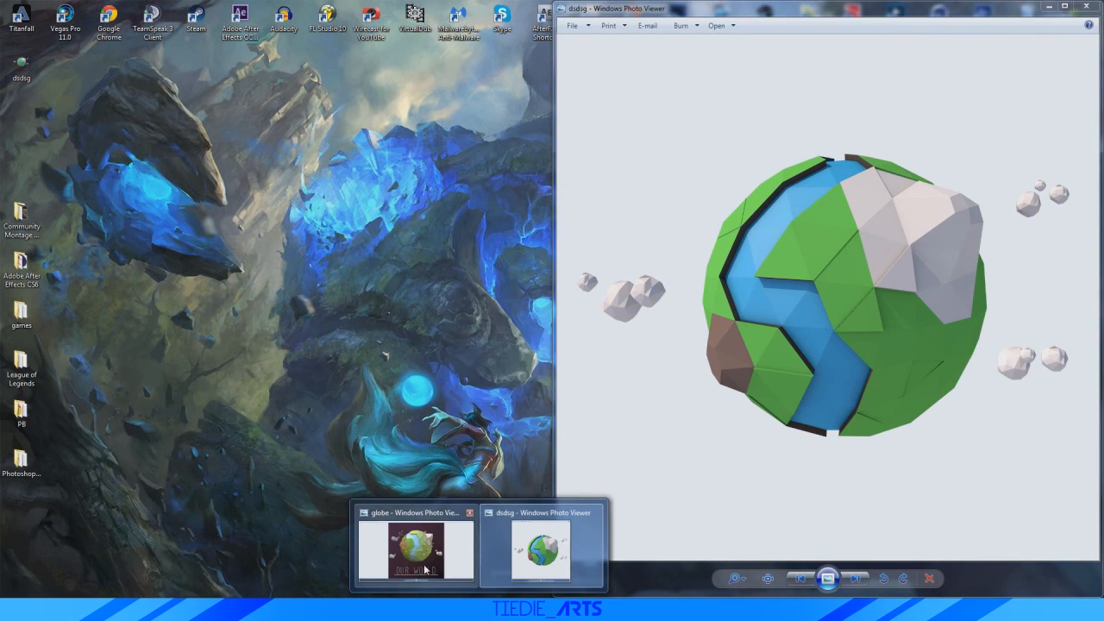
pyautogui.click(402, 550)
pyautogui.press('super+Left')
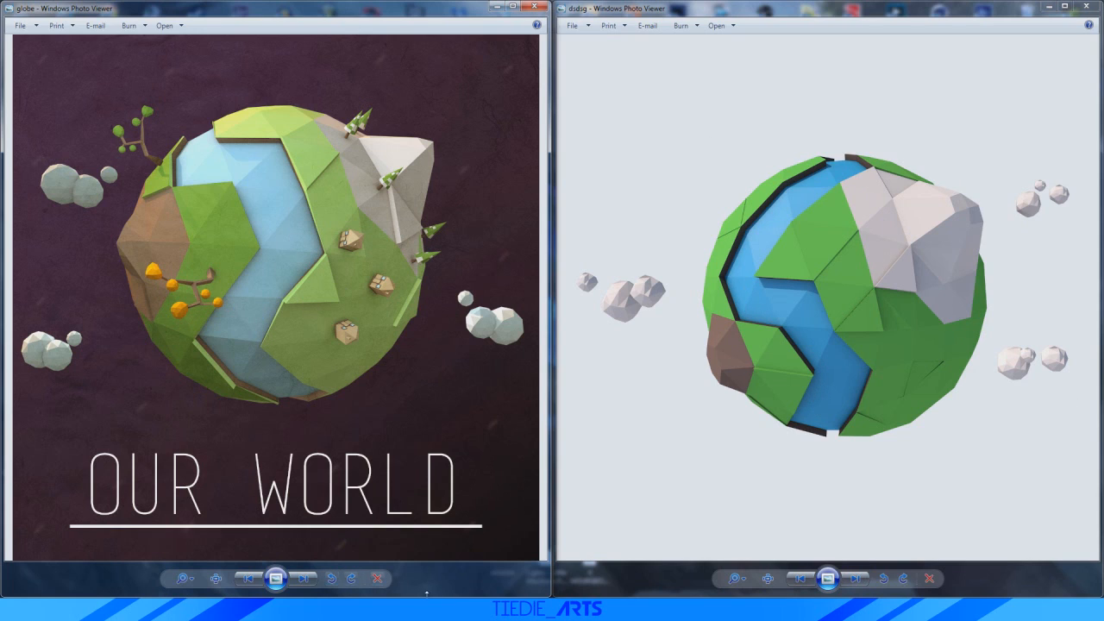
# Switch to Photoshop and open the rendered dsdsg image from the desktop
pyautogui.moveTo(443, 610)
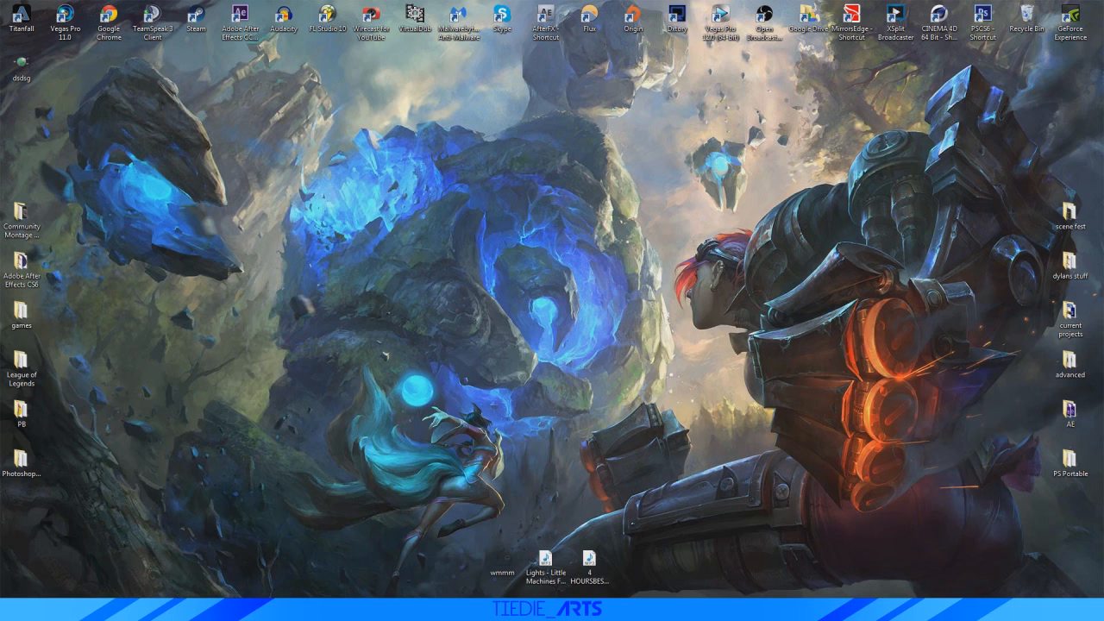
pyautogui.moveTo(443, 609)
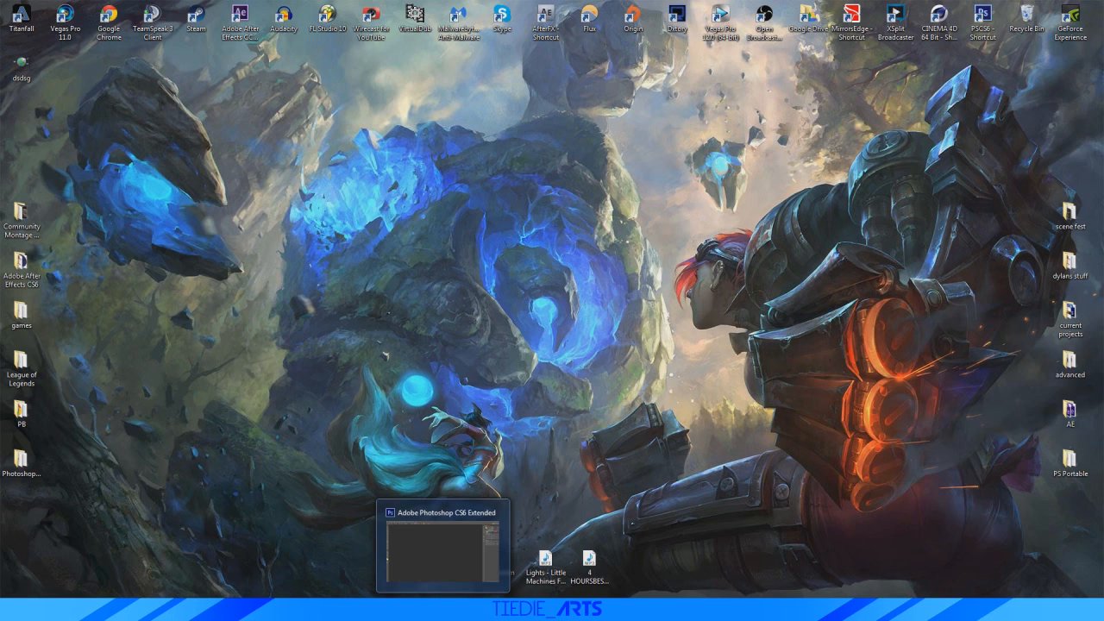
pyautogui.click(444, 609)
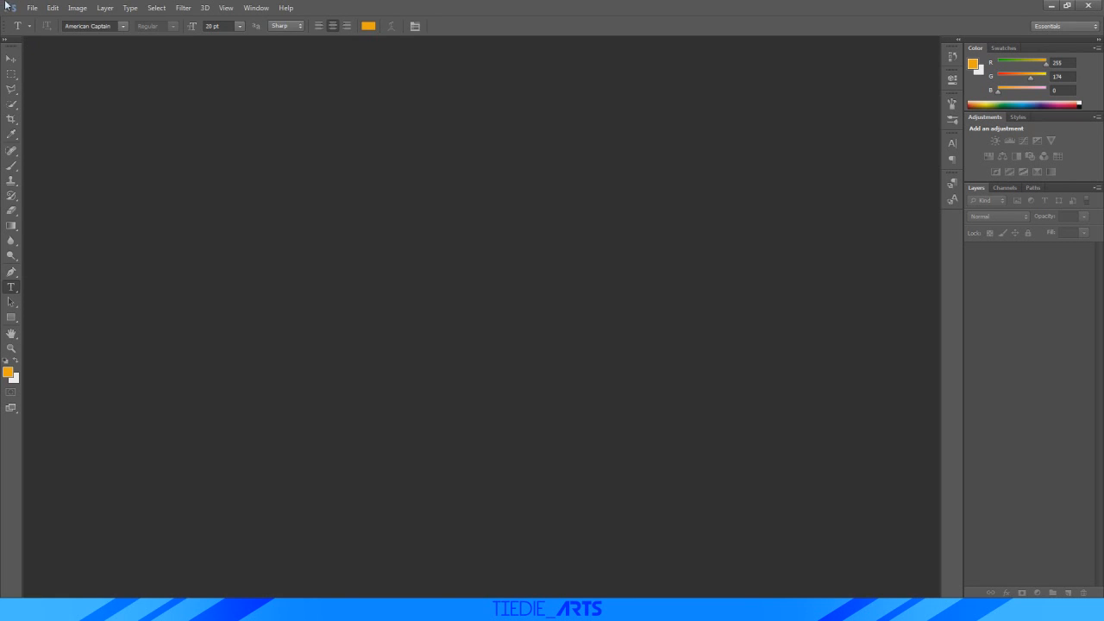
pyautogui.click(32, 7)
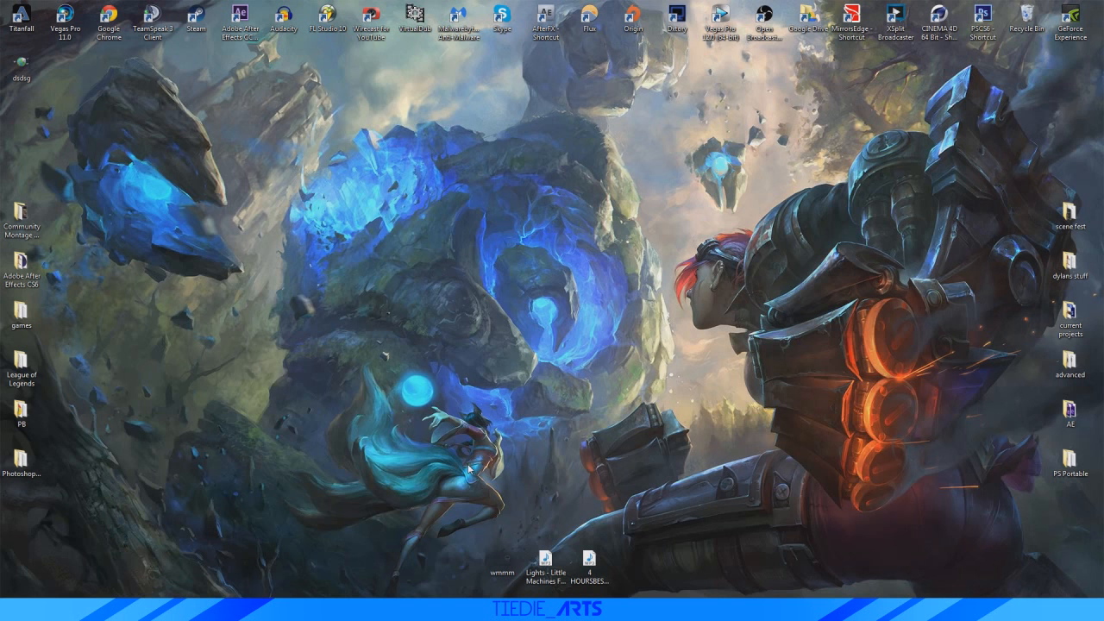
pyautogui.click(34, 76)
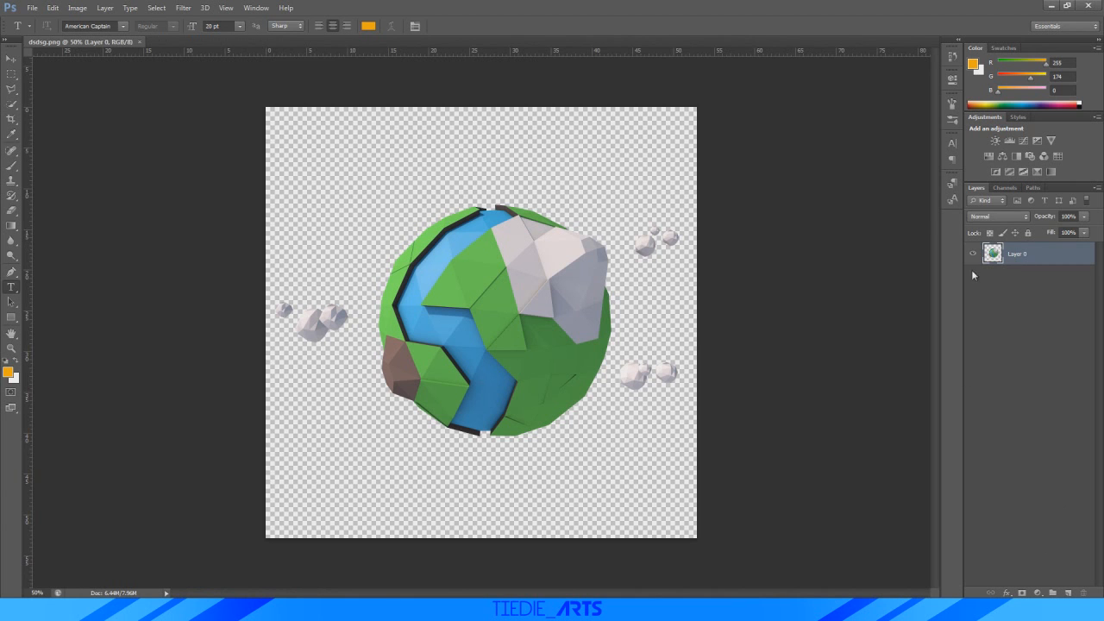
# Add a new layer beneath the globe layer and paint it fully with dark purple #38213b using the Brush
pyautogui.click(1068, 593)
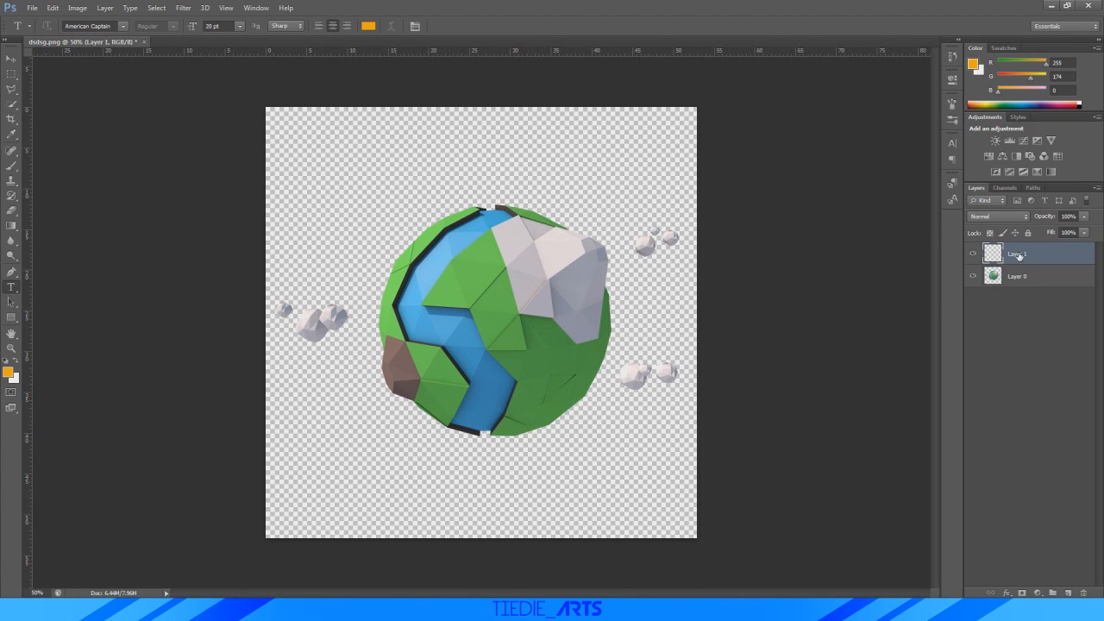
pyautogui.moveTo(1019, 255); pyautogui.dragTo(1026, 278)
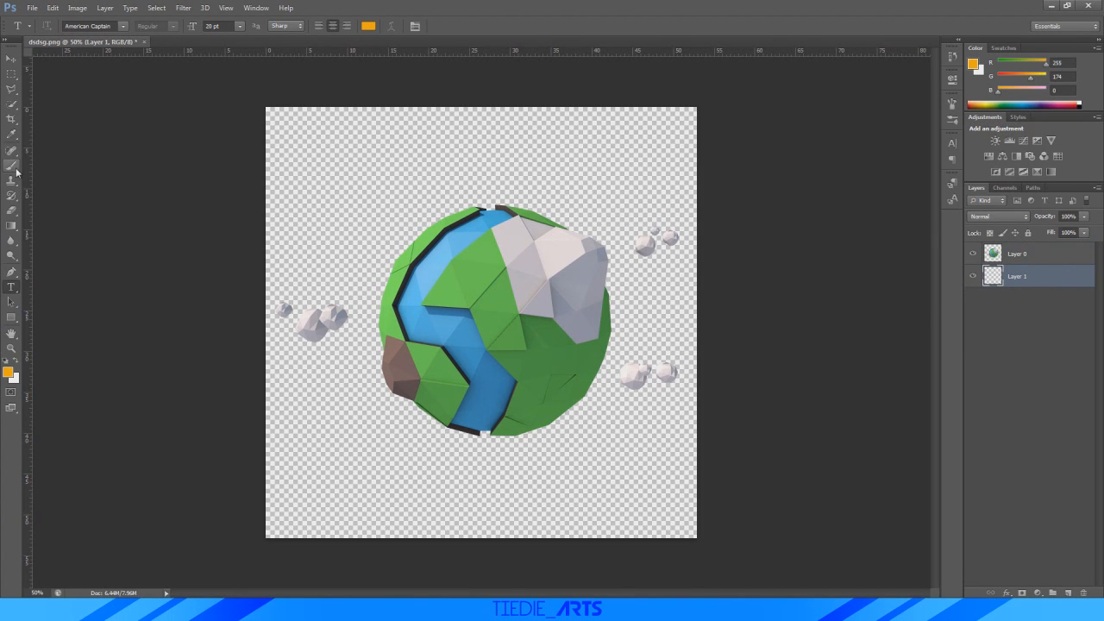
pyautogui.click(7, 372)
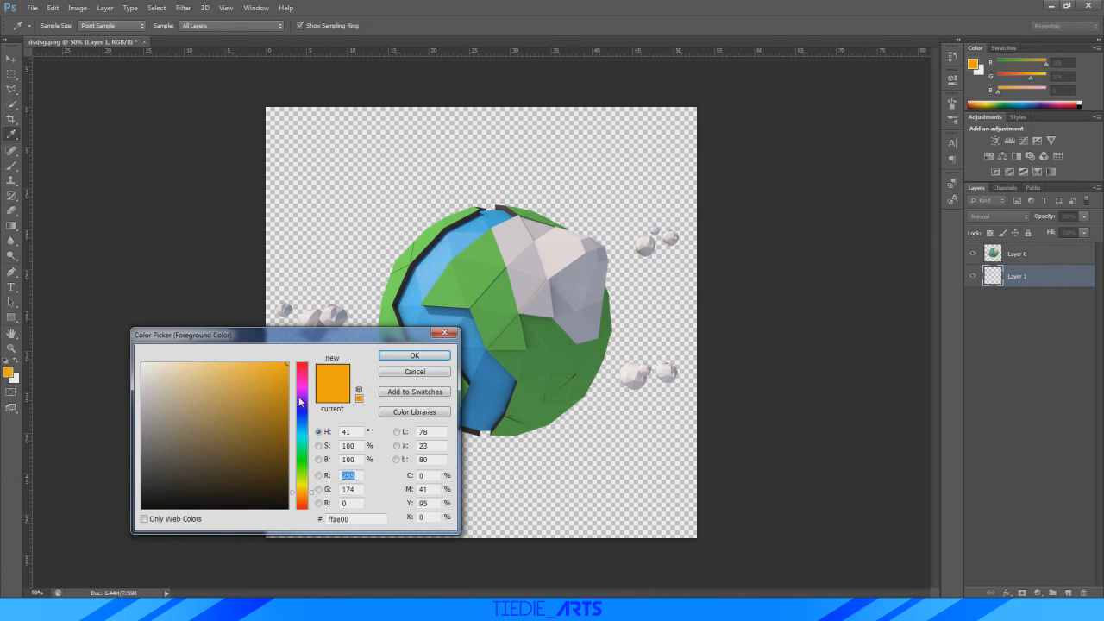
pyautogui.moveTo(299, 402); pyautogui.dragTo(300, 390)
pyautogui.moveTo(169, 491); pyautogui.dragTo(205, 475)
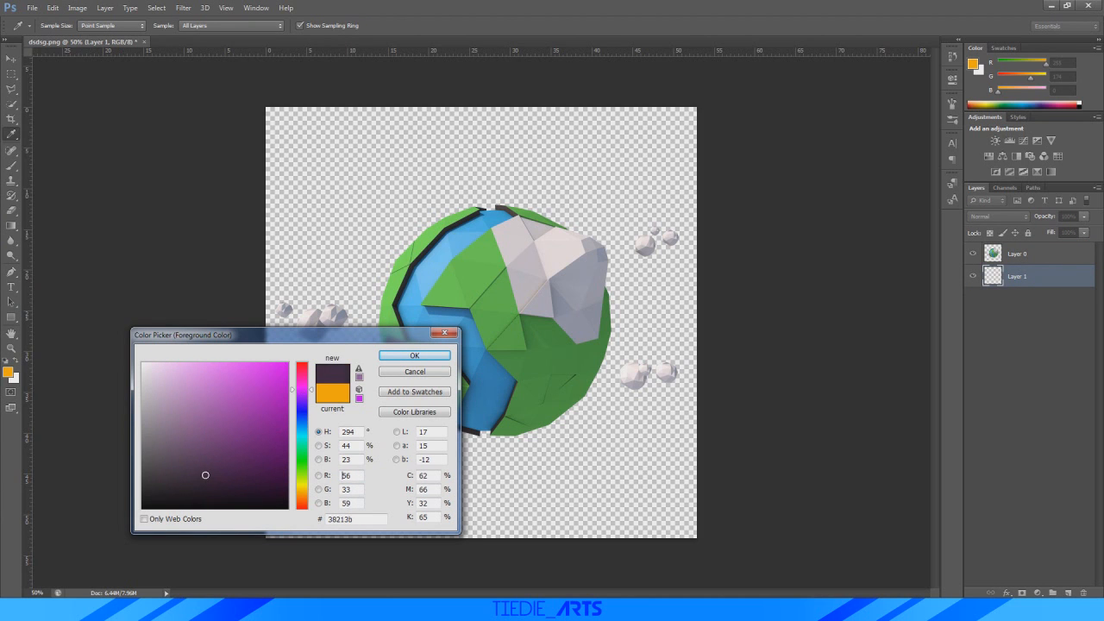
pyautogui.click(414, 355)
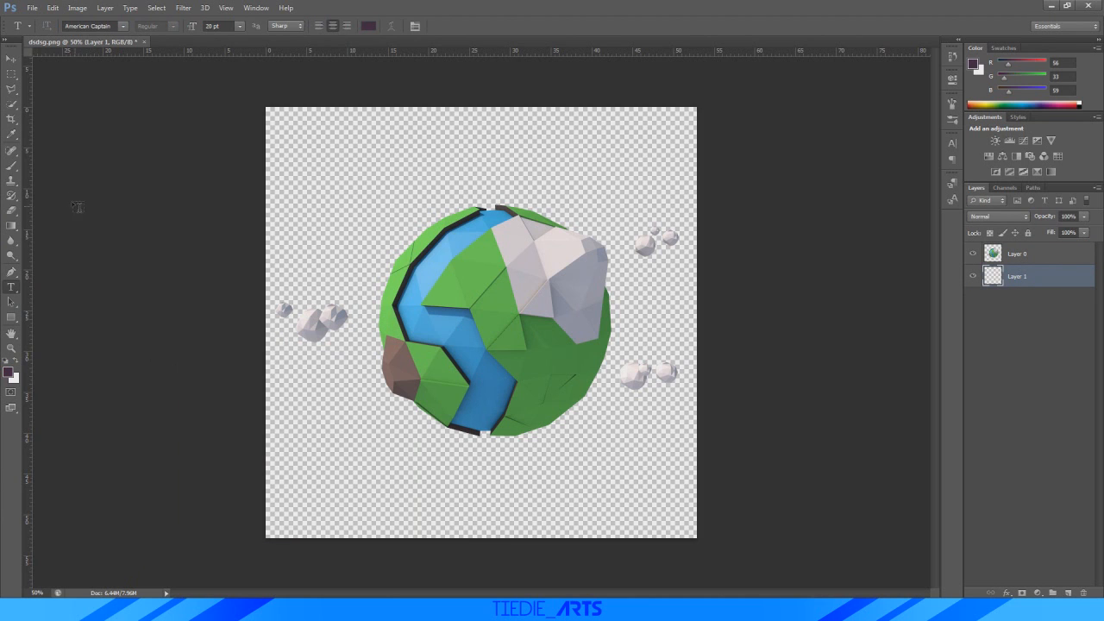
pyautogui.click(11, 165)
pyautogui.moveTo(98, 293)
pyautogui.mouseDown()
pyautogui.moveTo(170, 222)
pyautogui.moveTo(819, 209)
pyautogui.moveTo(435, 584)
pyautogui.mouseUp()
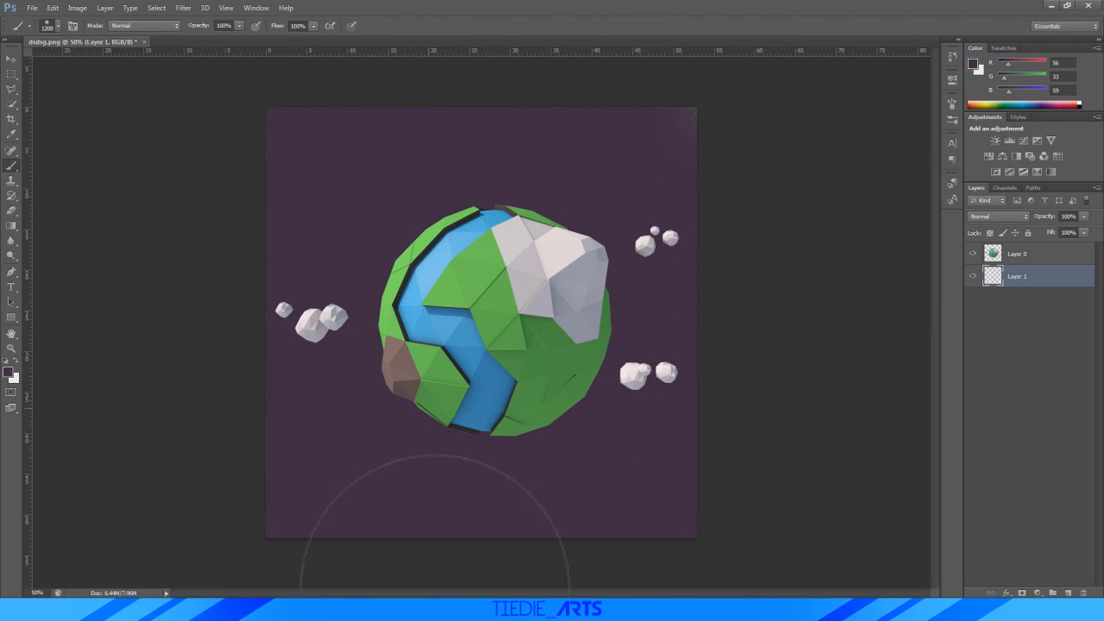
# Move the globe layer slightly to the left on the canvas with Free Transform
pyautogui.click(1026, 256)
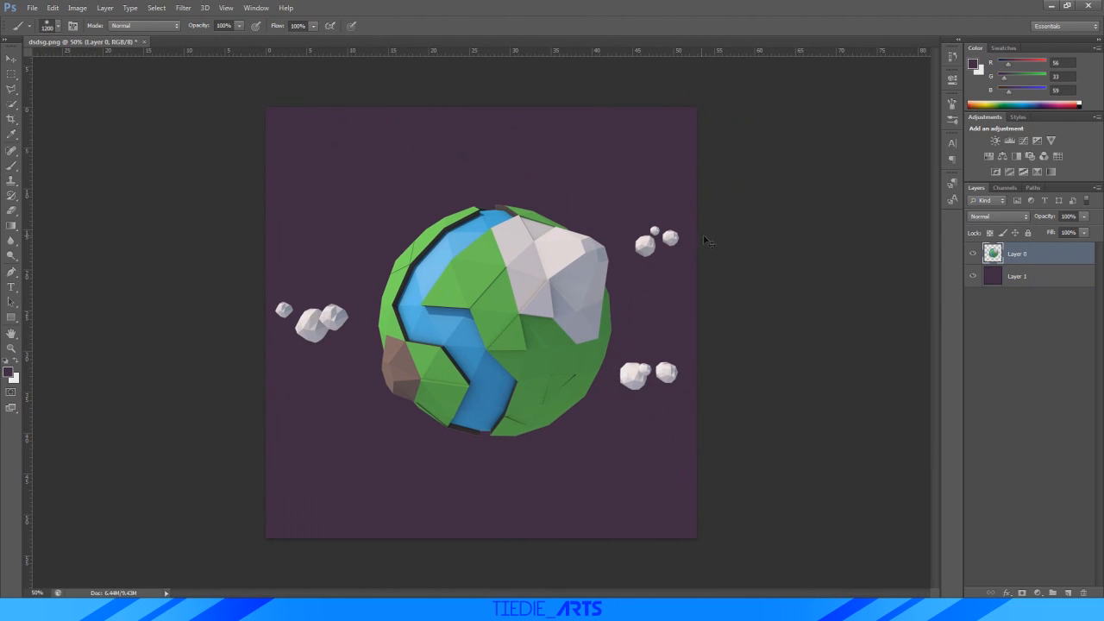
pyautogui.hotkey('ctrl', 't')
pyautogui.moveTo(607, 270); pyautogui.dragTo(603, 270)
pyautogui.click(576, 25)
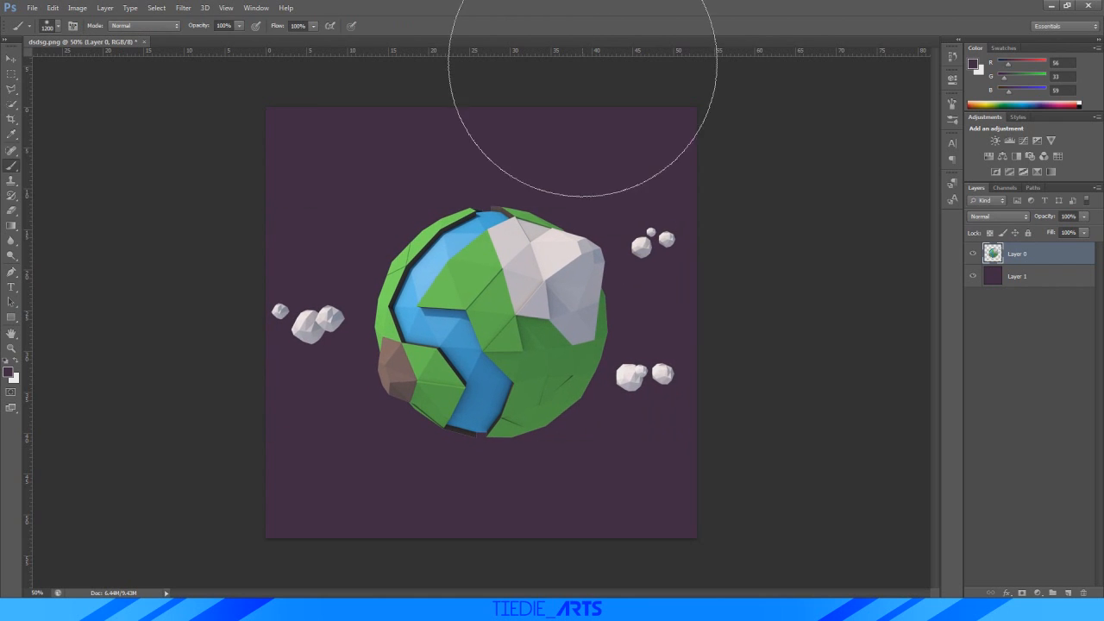
# Add a horizontal and a vertical guide through the canvas centre and select the globe layer
pyautogui.moveTo(582, 53)
pyautogui.mouseDown()
pyautogui.moveTo(569, 333)
pyautogui.moveTo(567, 322)
pyautogui.mouseUp()
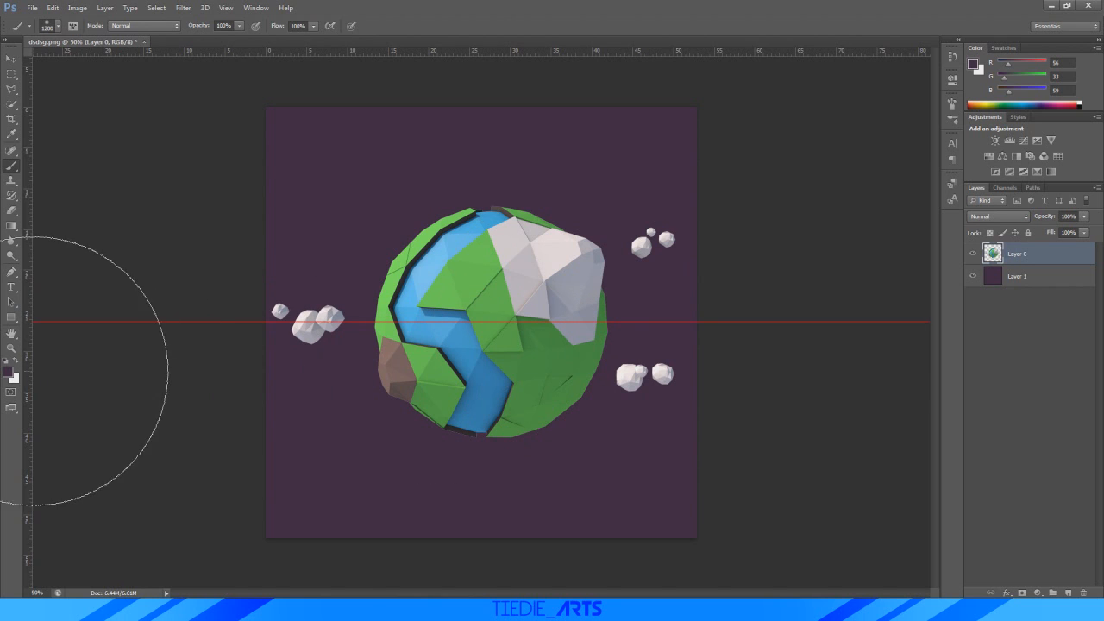
pyautogui.moveTo(29, 374); pyautogui.dragTo(480, 364)
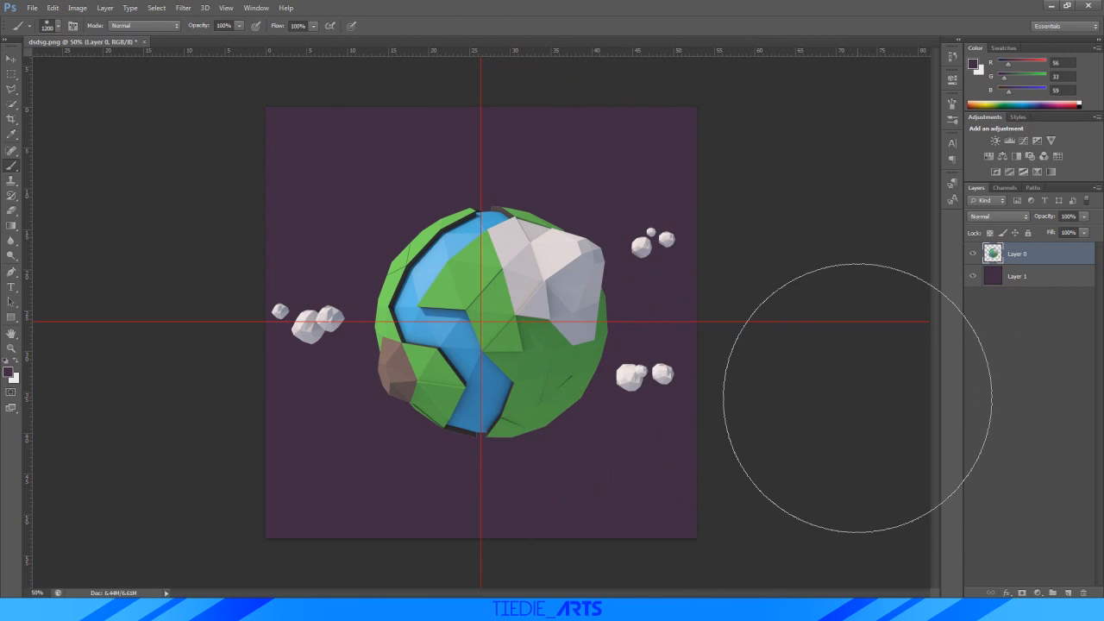
pyautogui.click(1038, 286)
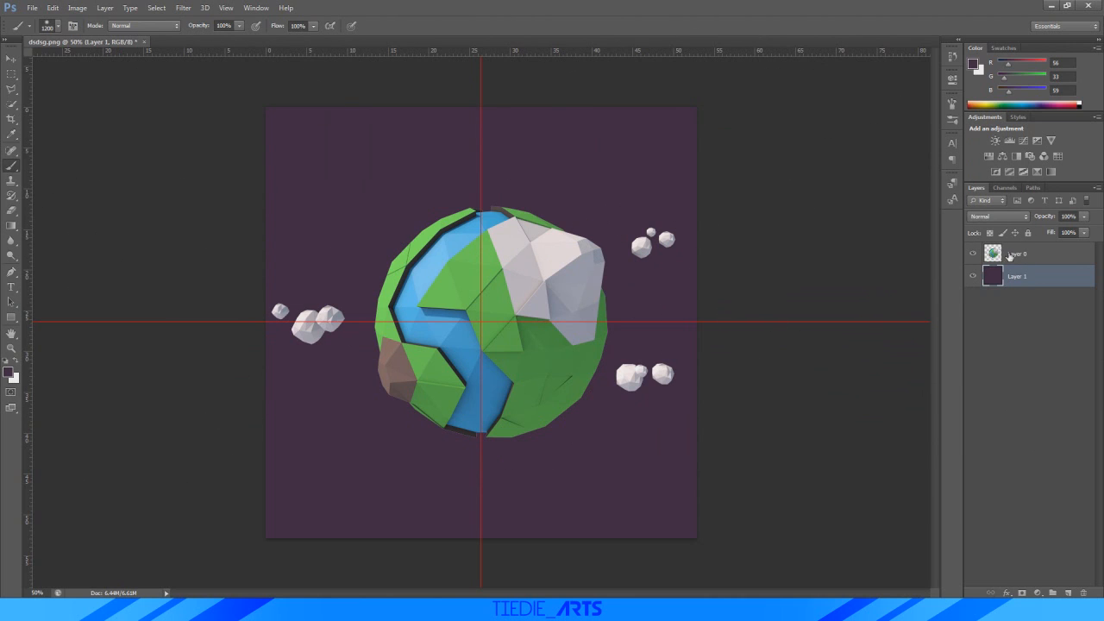
pyautogui.click(1009, 257)
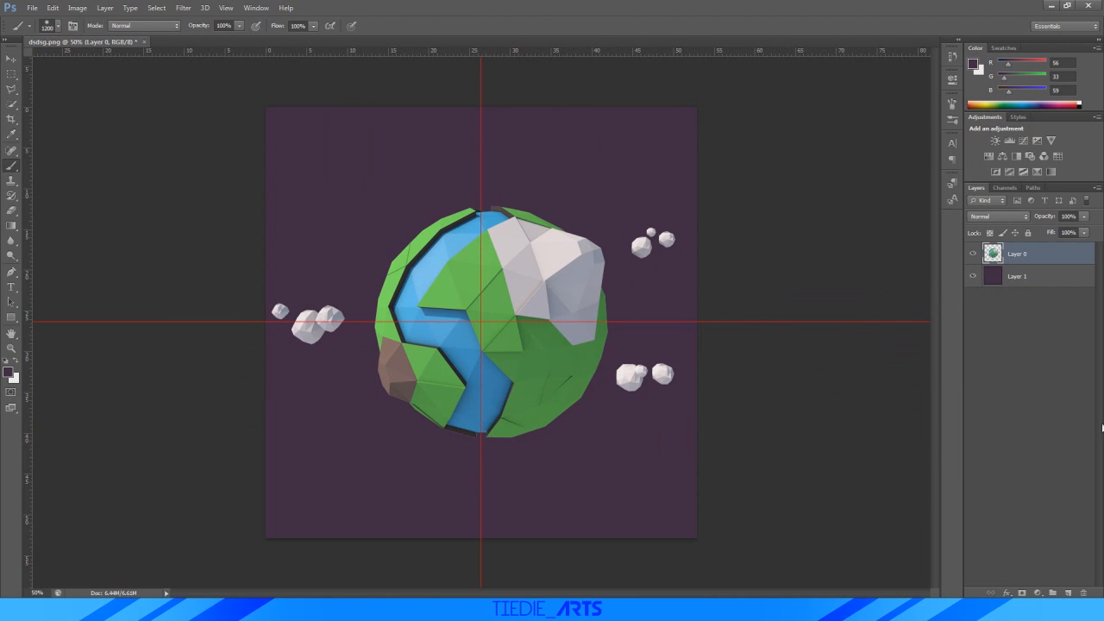
# Add a Curves adjustment layer above the globe and slightly shape its RGB curve with one highlight and one shadow point
pyautogui.click(1023, 141)
pyautogui.moveTo(890, 166); pyautogui.dragTo(889, 166)
pyautogui.moveTo(855, 204); pyautogui.dragTo(845, 211)
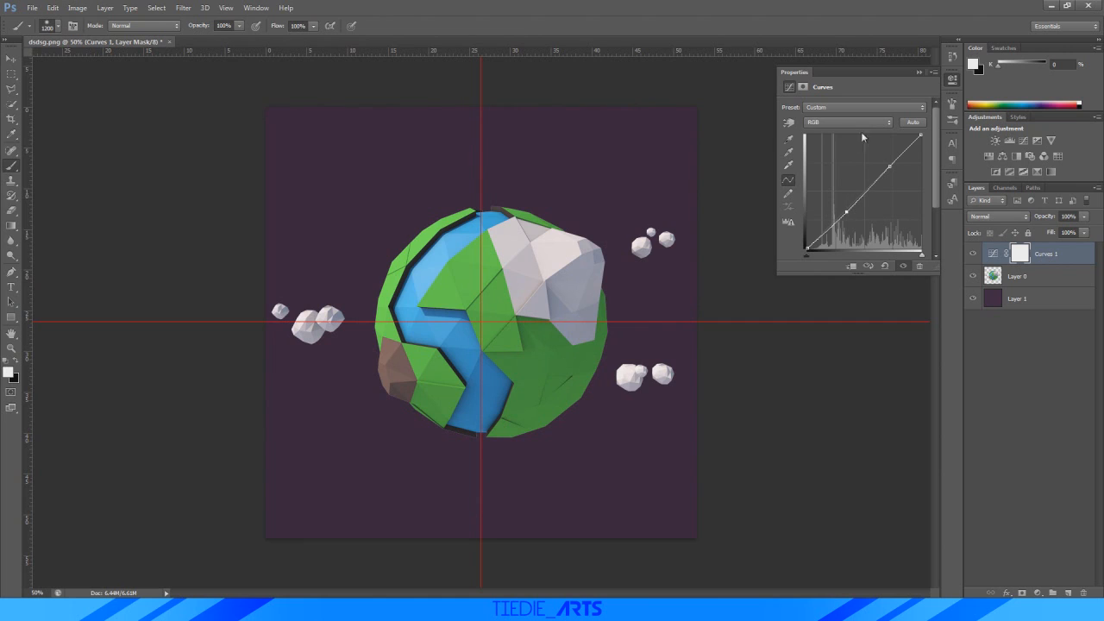
# Warm the tones in the Curves layer's Blue channel by lowering the highlight end and raising the shadow end
pyautogui.click(871, 122)
pyautogui.click(847, 162)
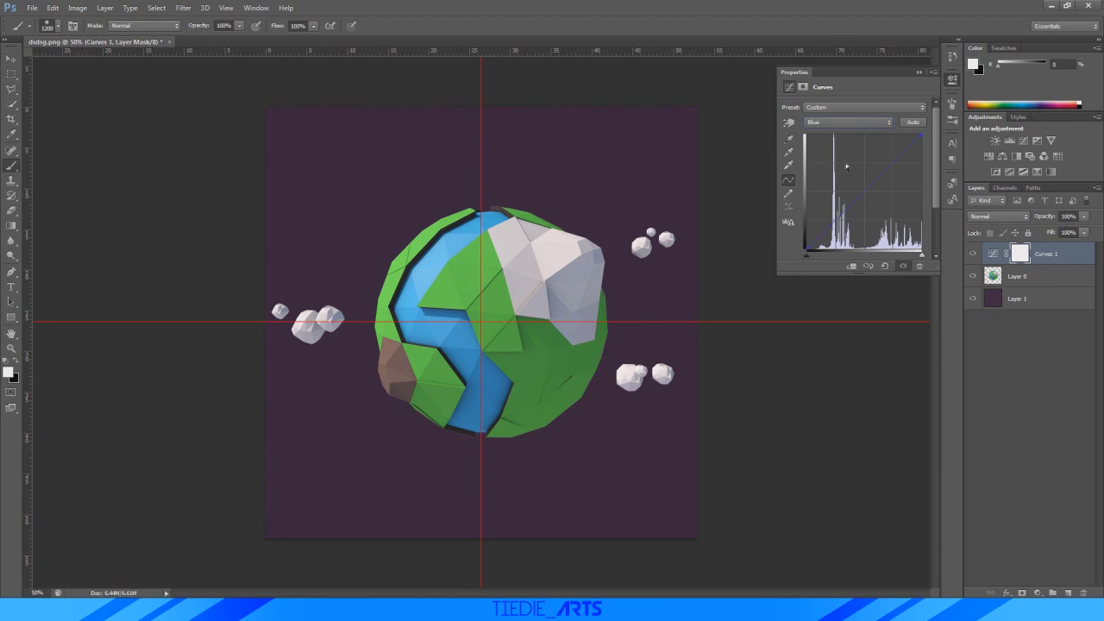
pyautogui.moveTo(922, 134); pyautogui.dragTo(922, 141)
pyautogui.moveTo(807, 248); pyautogui.dragTo(807, 237)
pyautogui.moveTo(887, 175); pyautogui.dragTo(889, 177)
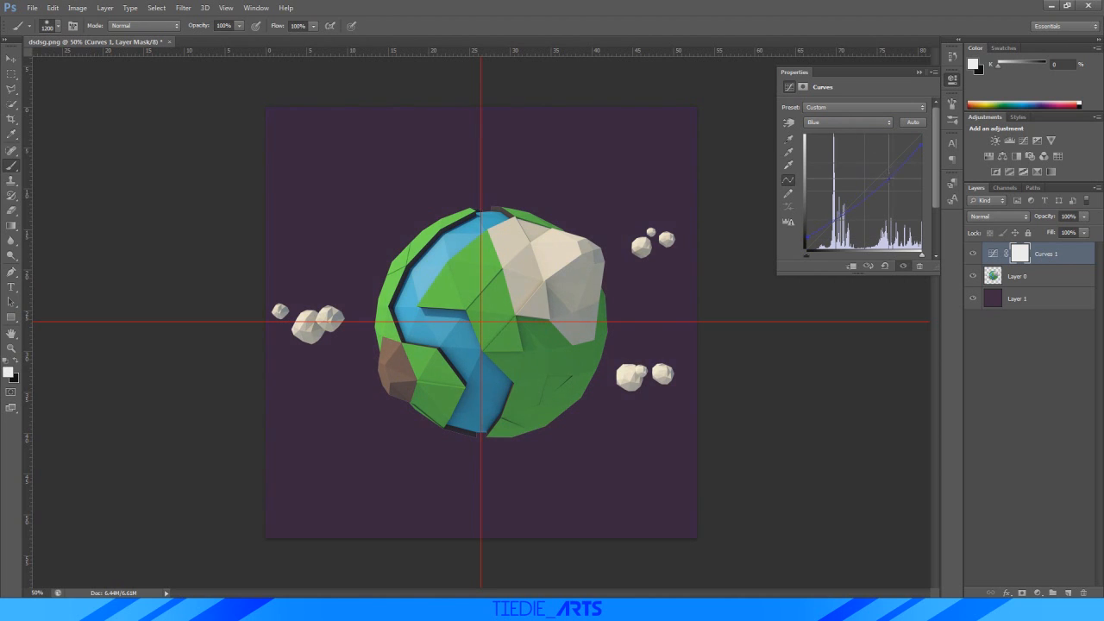
pyautogui.click(858, 122)
pyautogui.click(871, 115)
# Add a Hue/Saturation adjustment layer, adjust the hue slightly and reduce the saturation a little
pyautogui.click(988, 157)
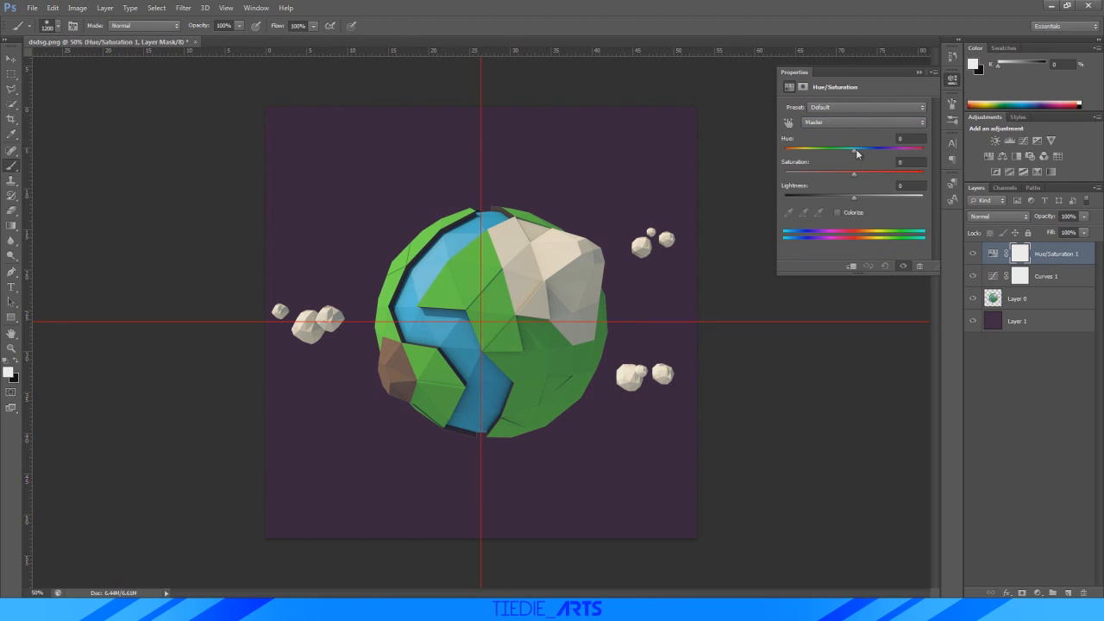
pyautogui.moveTo(862, 154); pyautogui.dragTo(850, 155)
pyautogui.moveTo(856, 178); pyautogui.dragTo(840, 179)
pyautogui.click(919, 72)
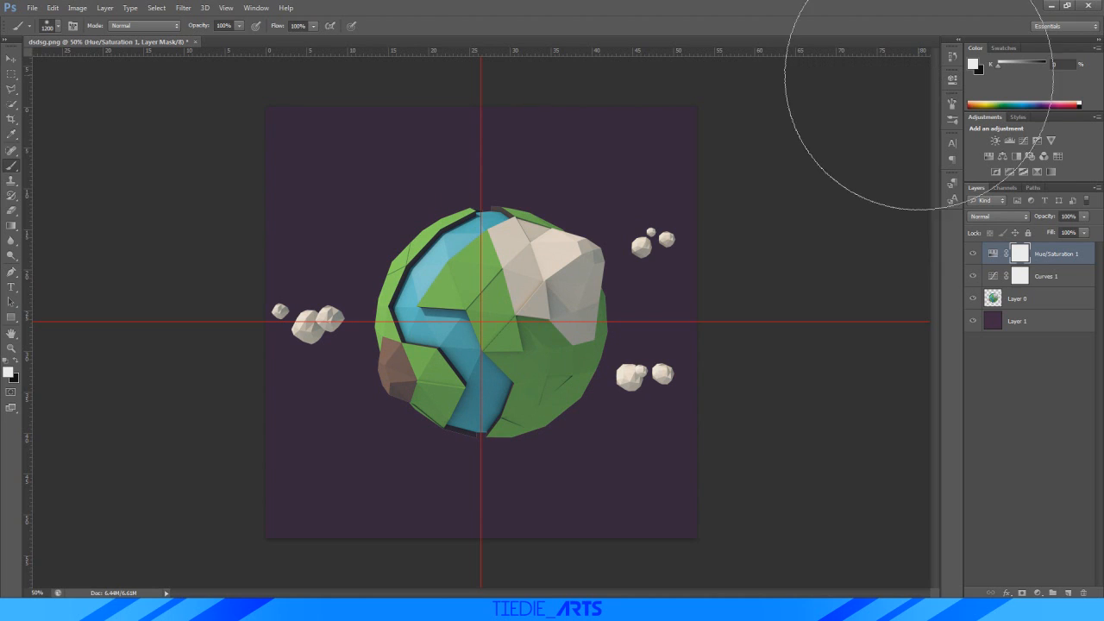
# Open the texture 1 folder inside packs and place the wildtextures-old-paper-texture-3 image into the Photoshop document
pyautogui.click(1102, 613)
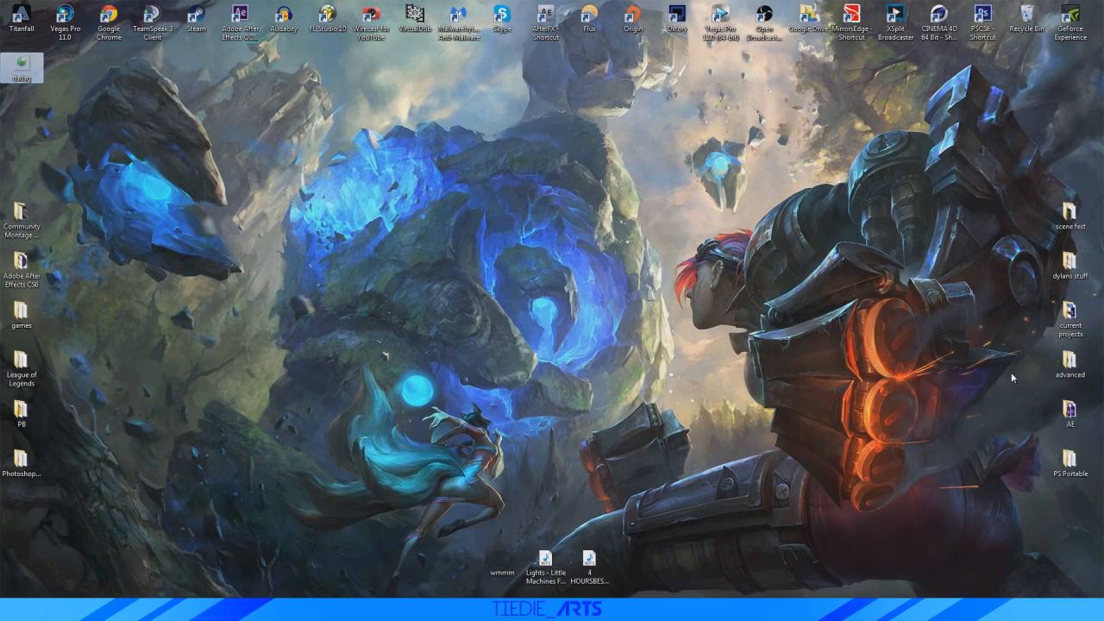
pyautogui.doubleClick(1056, 267)
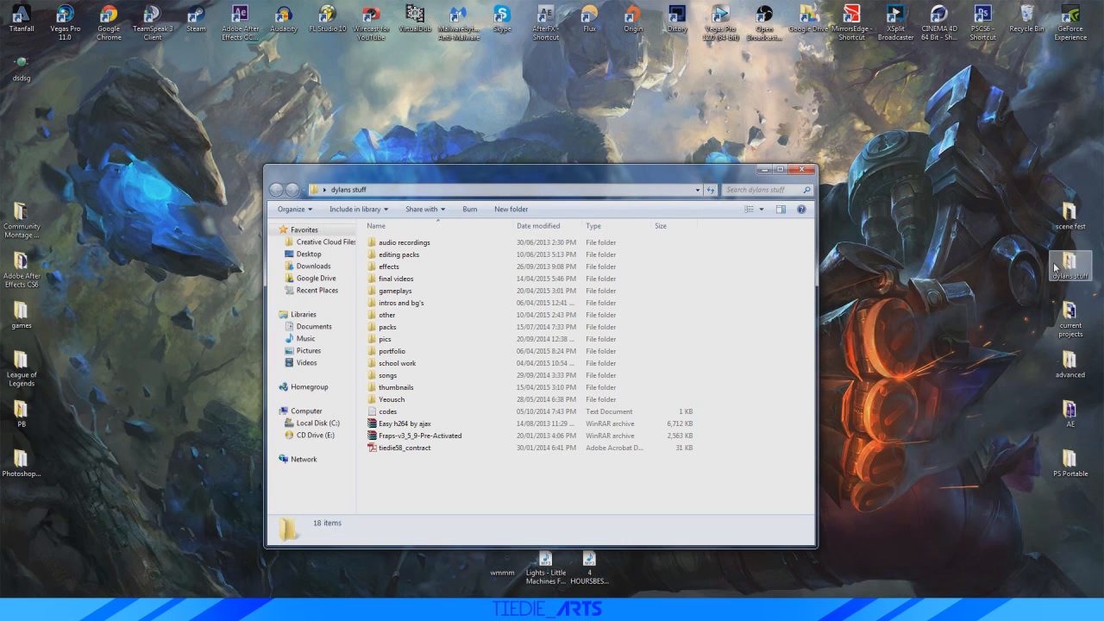
pyautogui.doubleClick(390, 327)
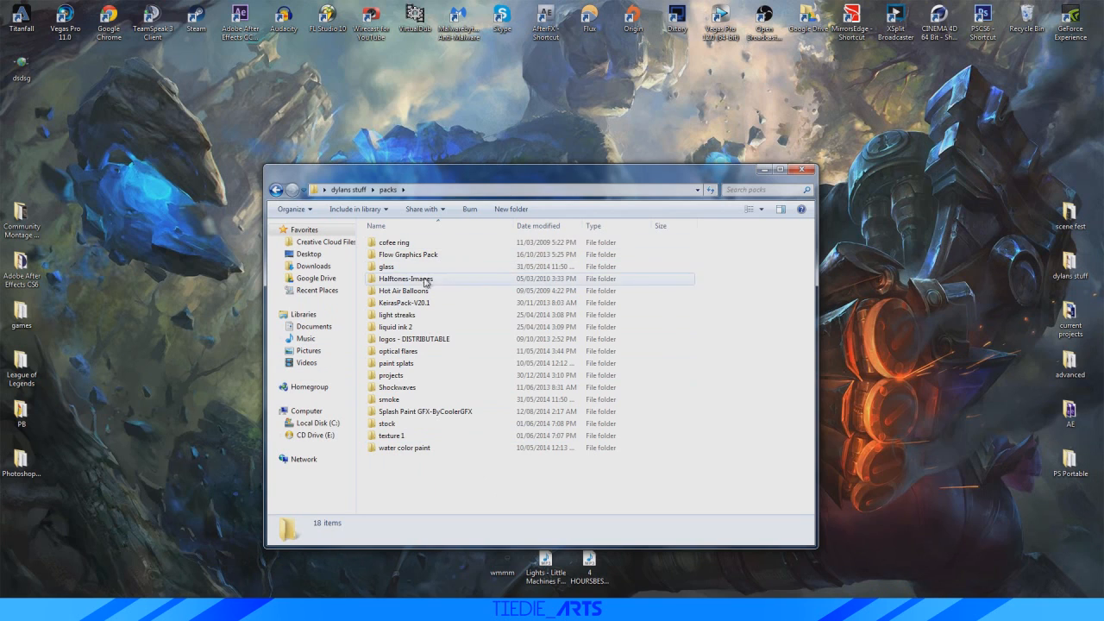
pyautogui.doubleClick(389, 435)
pyautogui.scroll(-5, 567, 387)
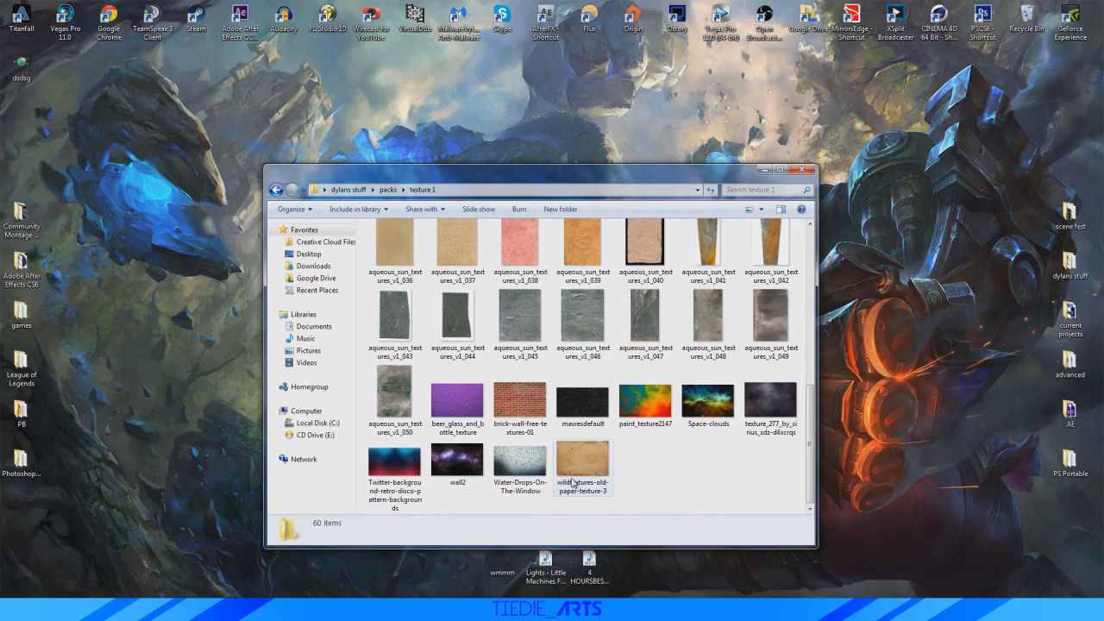
pyautogui.moveTo(580, 461); pyautogui.dragTo(592, 318)
# Scale the paper texture proportionally until it covers the whole canvas, reposition it and commit the placement
pyautogui.keyDown('alt'); pyautogui.scroll(-2, 593, 318); pyautogui.keyUp('alt')
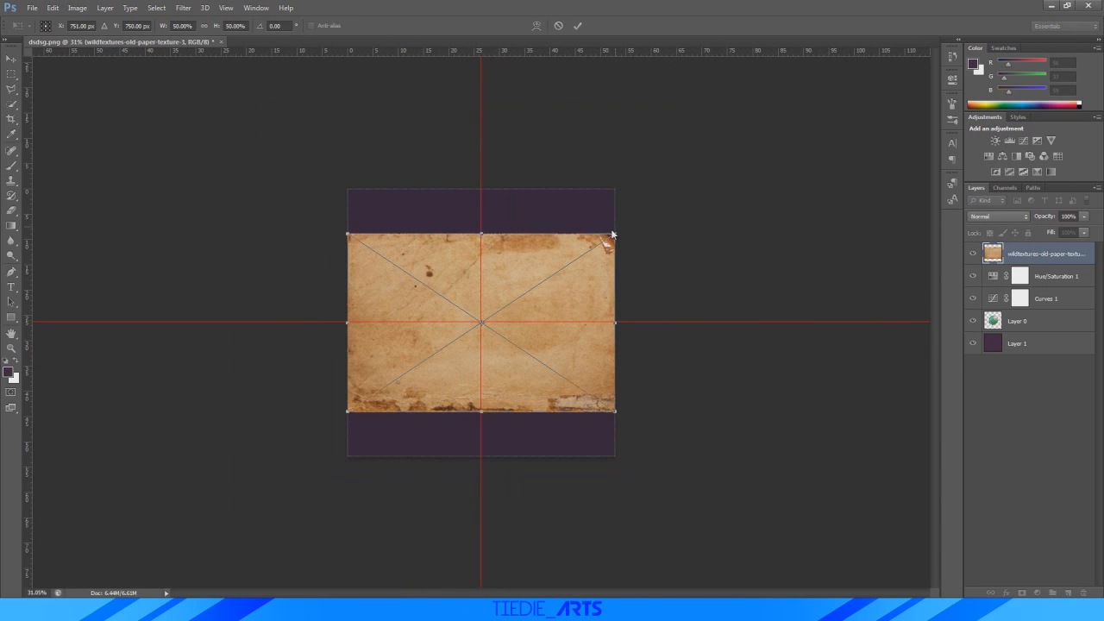
pyautogui.keyDown('shift'); pyautogui.moveTo(614, 233); pyautogui.dragTo(778, 111); pyautogui.keyUp('shift')
pyautogui.moveTo(703, 226); pyautogui.dragTo(618, 222)
pyautogui.click(587, 25)
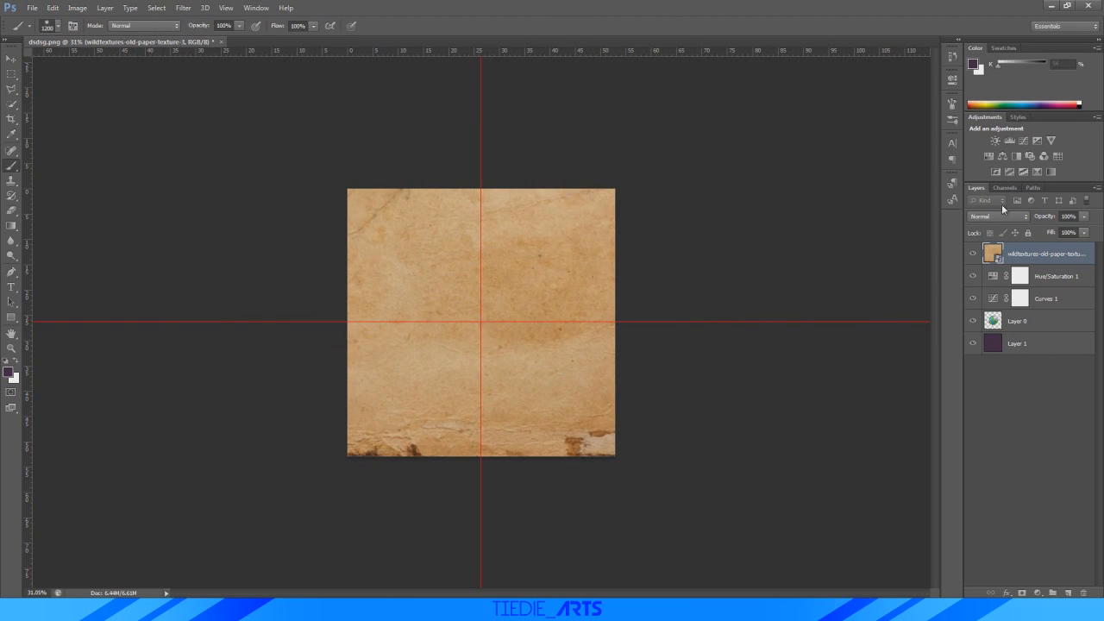
# Try Overlay, Color Dodge and other blend modes on the paper texture layer
pyautogui.click(997, 216)
pyautogui.click(999, 368)
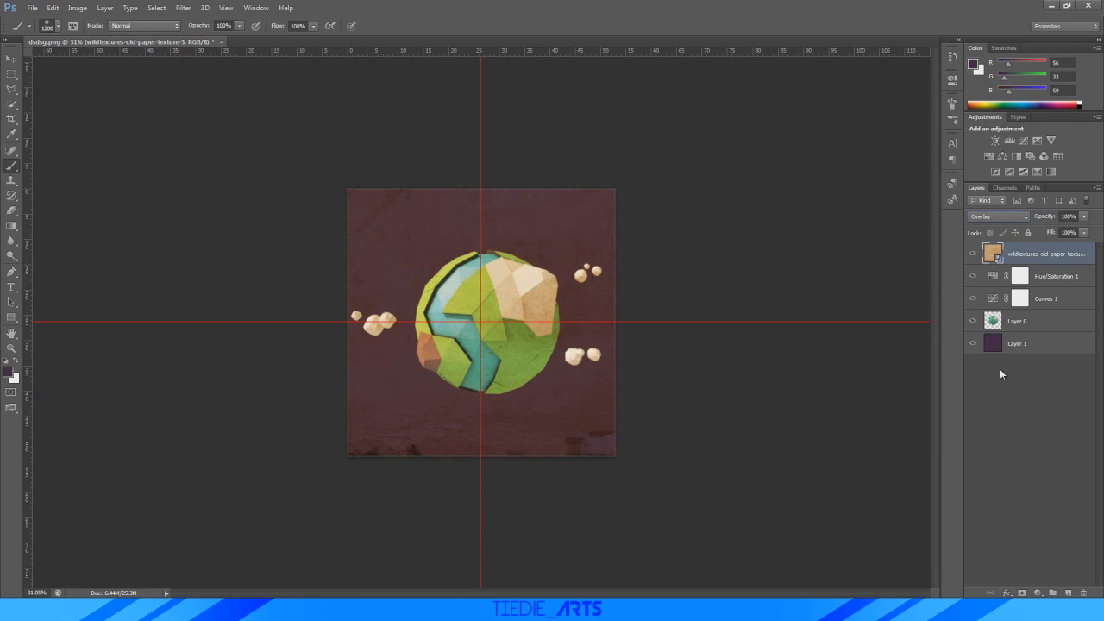
pyautogui.press('Down')
pyautogui.press('Down')
pyautogui.press('Up')
pyautogui.press('Up')
pyautogui.press('Up')
pyautogui.press('Up')
pyautogui.press('Up')
pyautogui.press('Up')
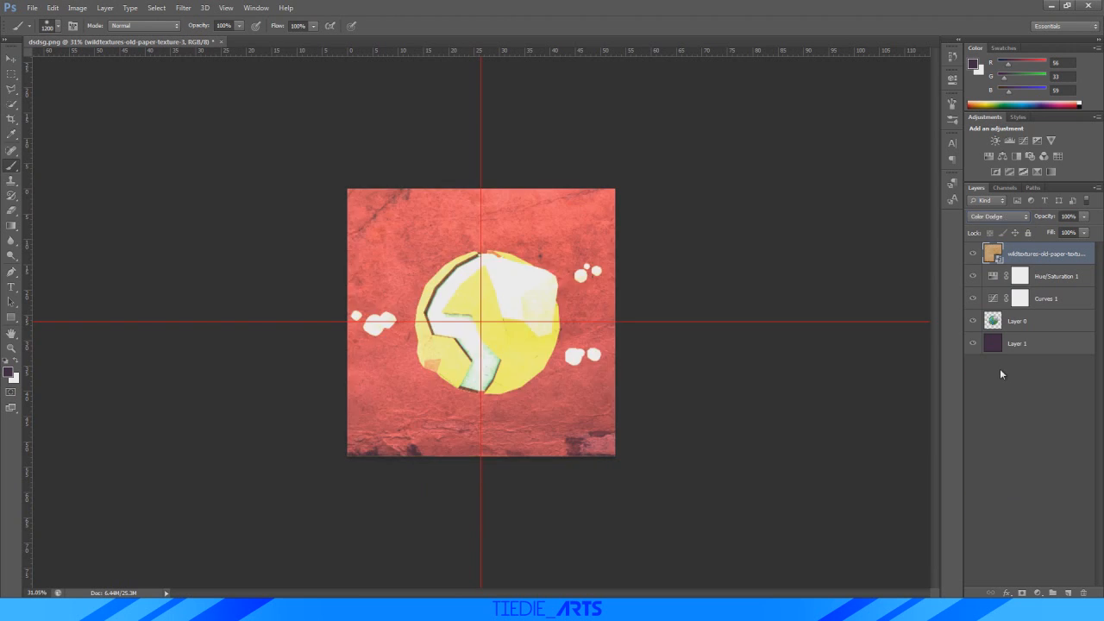
pyautogui.press('Up')
pyautogui.press('Up')
pyautogui.press('Up')
pyautogui.press('Up')
pyautogui.press('Up')
pyautogui.press('Up')
pyautogui.press('Up')
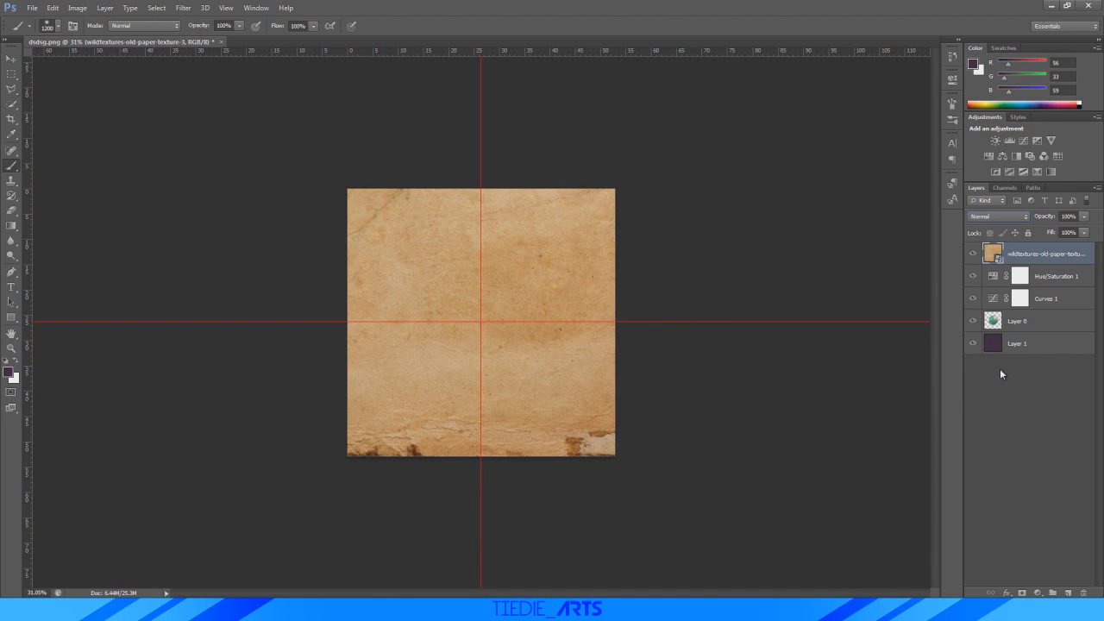
# Set the paper texture layer's blend mode to Soft Light and its opacity to 61%
pyautogui.press('Down')
pyautogui.press('Down')
pyautogui.press('Down')
pyautogui.press('Down')
pyautogui.press('Down')
pyautogui.press('Down')
pyautogui.press('Down')
pyautogui.press('Down')
pyautogui.press('Down')
pyautogui.press('Down')
pyautogui.press('Down')
pyautogui.press('Down')
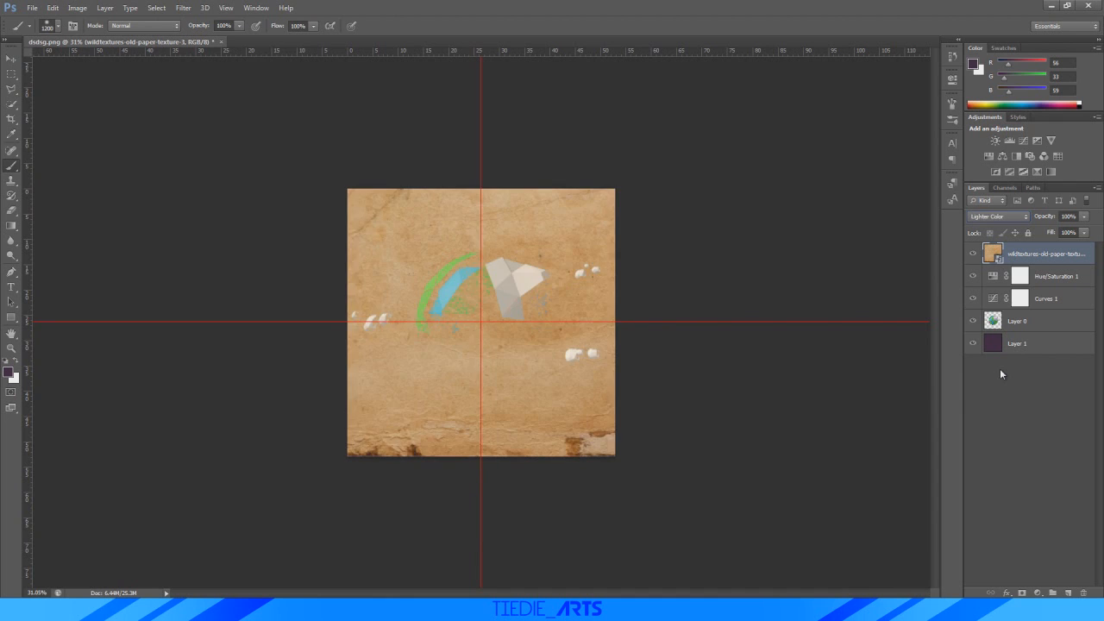
pyautogui.press('Down')
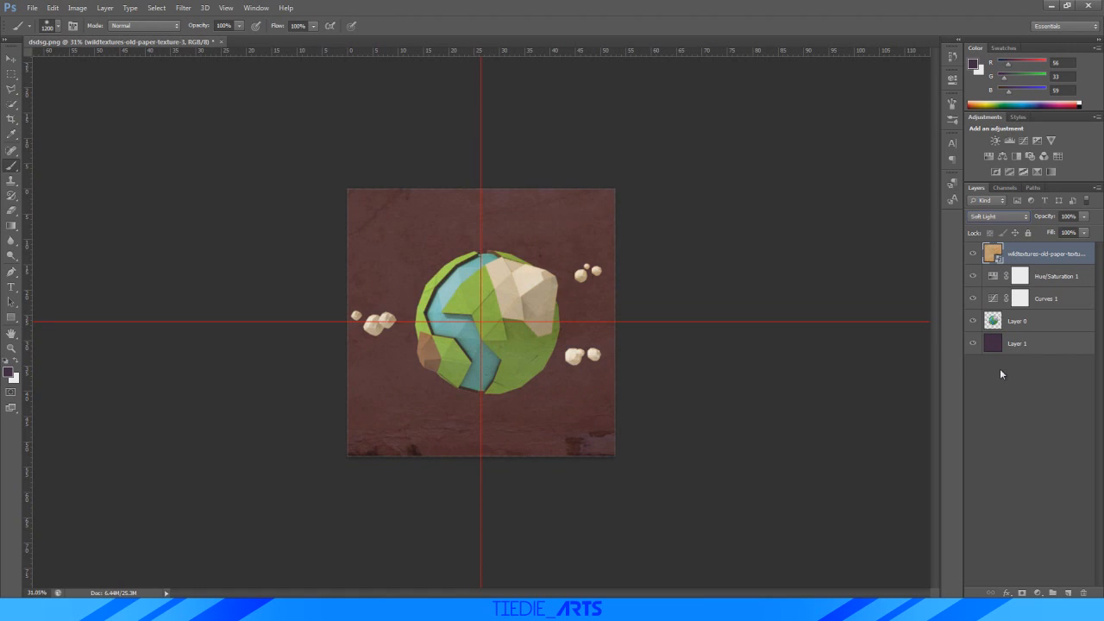
pyautogui.click(1082, 215)
pyautogui.moveTo(1085, 229); pyautogui.dragTo(1062, 234)
pyautogui.click(1059, 265)
# Enlarge the paper texture to about 106% with Free Transform and shift it to hide its worn lower edge
pyautogui.hotkey('ctrl', 't')
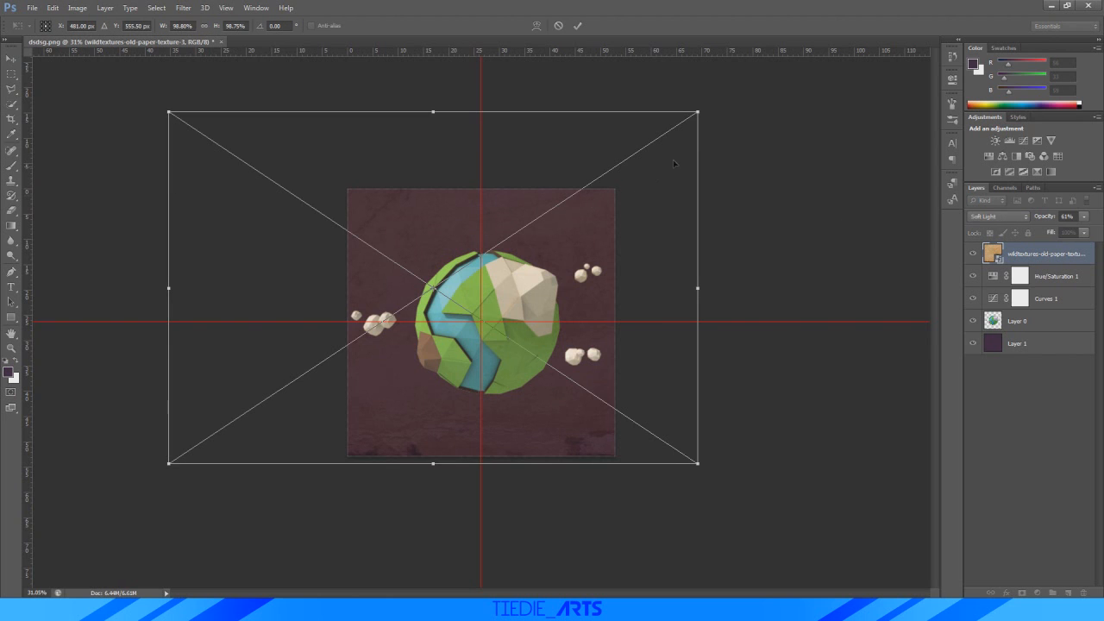
pyautogui.keyDown('shift'); pyautogui.moveTo(698, 111); pyautogui.dragTo(737, 85); pyautogui.keyUp('shift')
pyautogui.moveTo(694, 208); pyautogui.dragTo(662, 248)
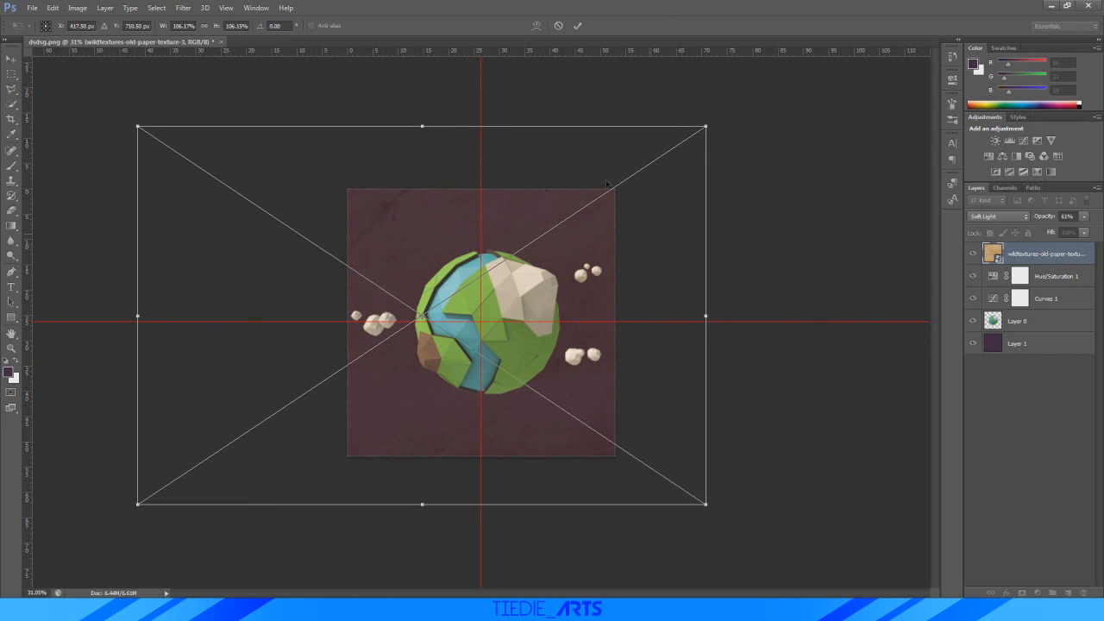
pyautogui.click(583, 27)
pyautogui.keyDown('alt'); pyautogui.scroll(7, 447, 353); pyautogui.keyUp('alt')
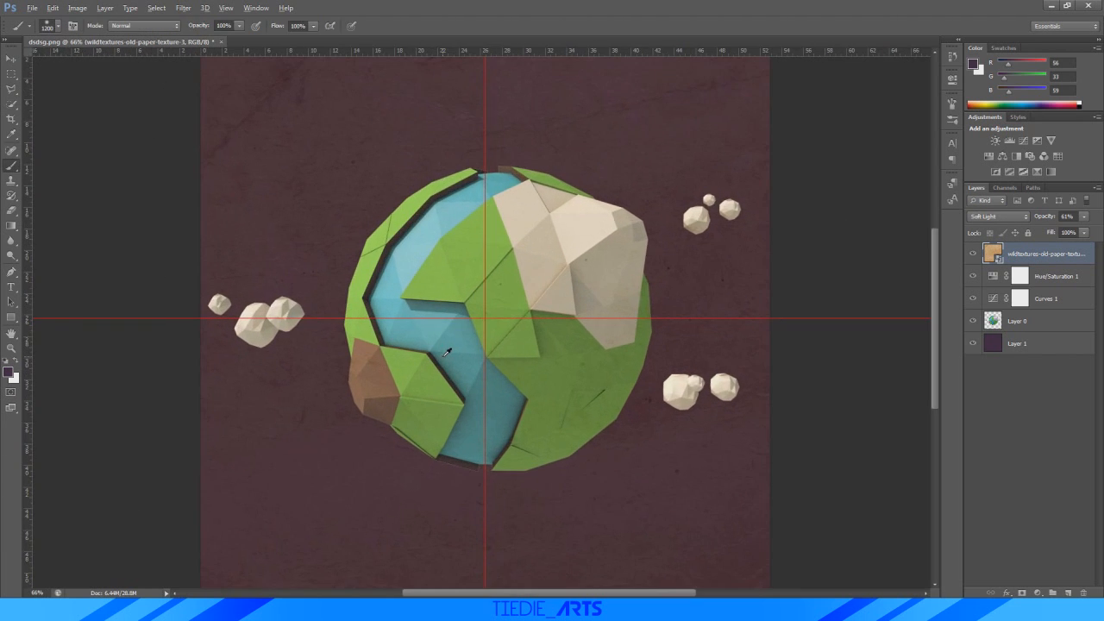
pyautogui.keyDown('alt'); pyautogui.scroll(-3, 446, 354); pyautogui.keyUp('alt')
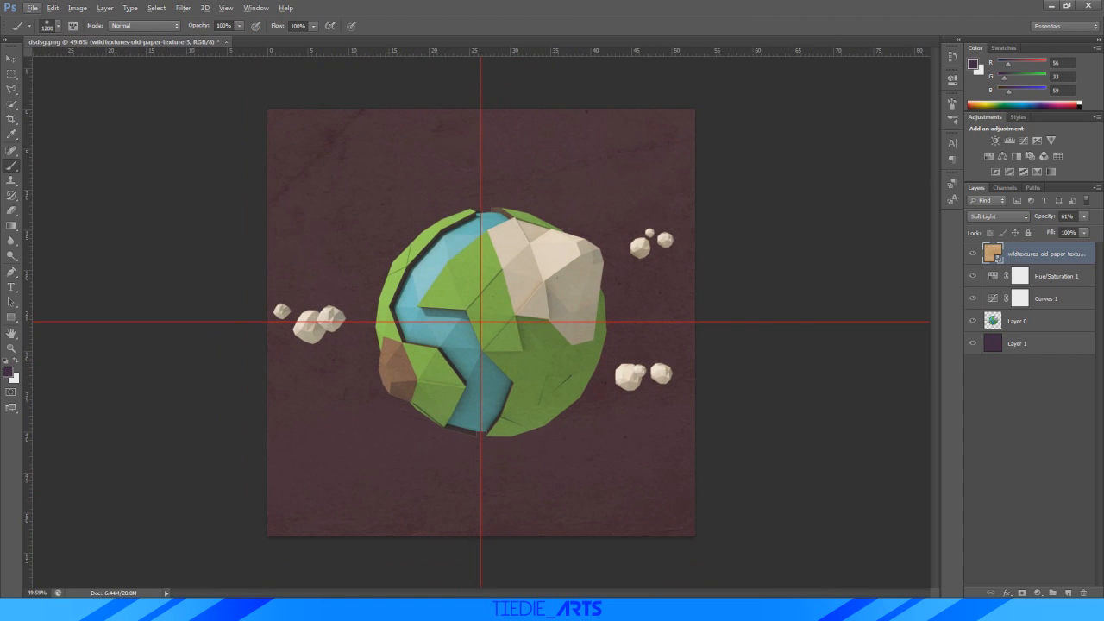
# Place the maxresdefault dust texture into the document and scale and position it to cover the whole canvas
pyautogui.click(186, 610)
pyautogui.moveTo(580, 402); pyautogui.dragTo(450, 117)
pyautogui.keyDown('shift'); pyautogui.moveTo(661, 219); pyautogui.dragTo(983, 39); pyautogui.keyUp('shift')
pyautogui.moveTo(759, 223); pyautogui.dragTo(522, 330)
pyautogui.keyDown('shift'); pyautogui.moveTo(746, 147); pyautogui.dragTo(815, 108); pyautogui.keyUp('shift')
pyautogui.click(577, 25)
# Move the maxresdefault layer beneath the globe layer, set it to Screen and reduce its opacity to 44%
pyautogui.moveTo(1050, 256); pyautogui.dragTo(1041, 345)
pyautogui.click(993, 216)
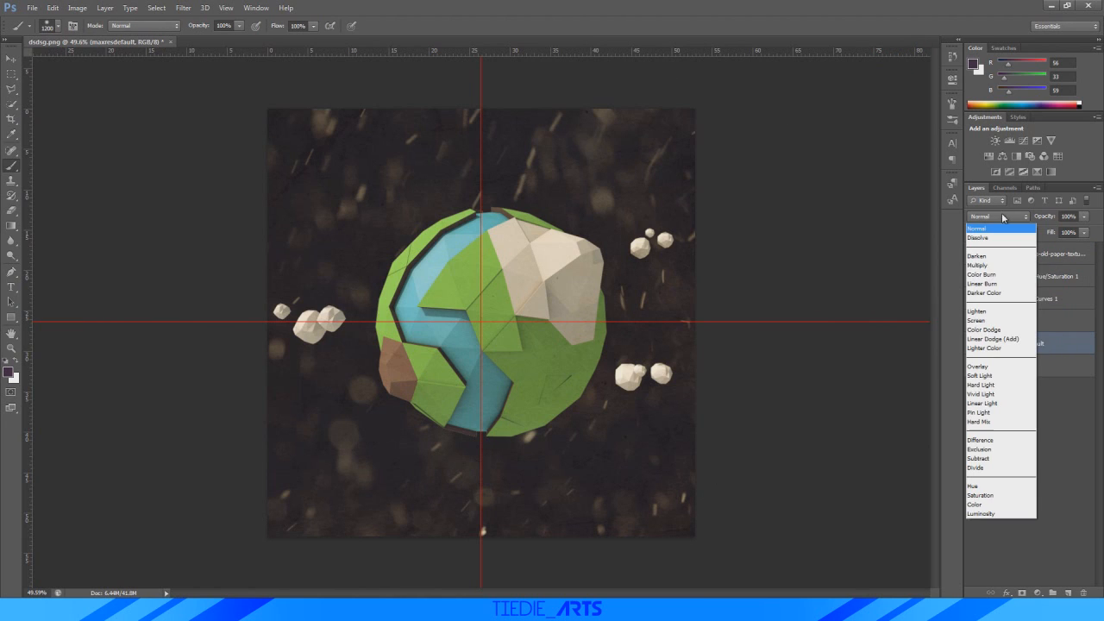
pyautogui.click(1001, 320)
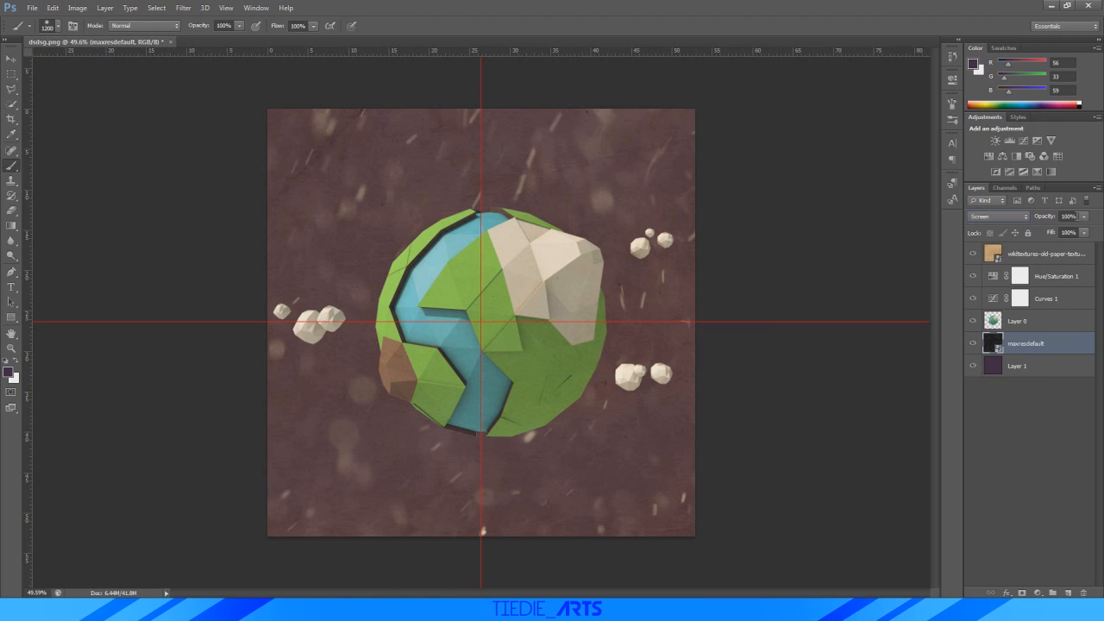
pyautogui.click(1083, 216)
pyautogui.moveTo(1049, 226)
pyautogui.mouseDown()
pyautogui.moveTo(1034, 227)
pyautogui.moveTo(1050, 228)
pyautogui.mouseUp()
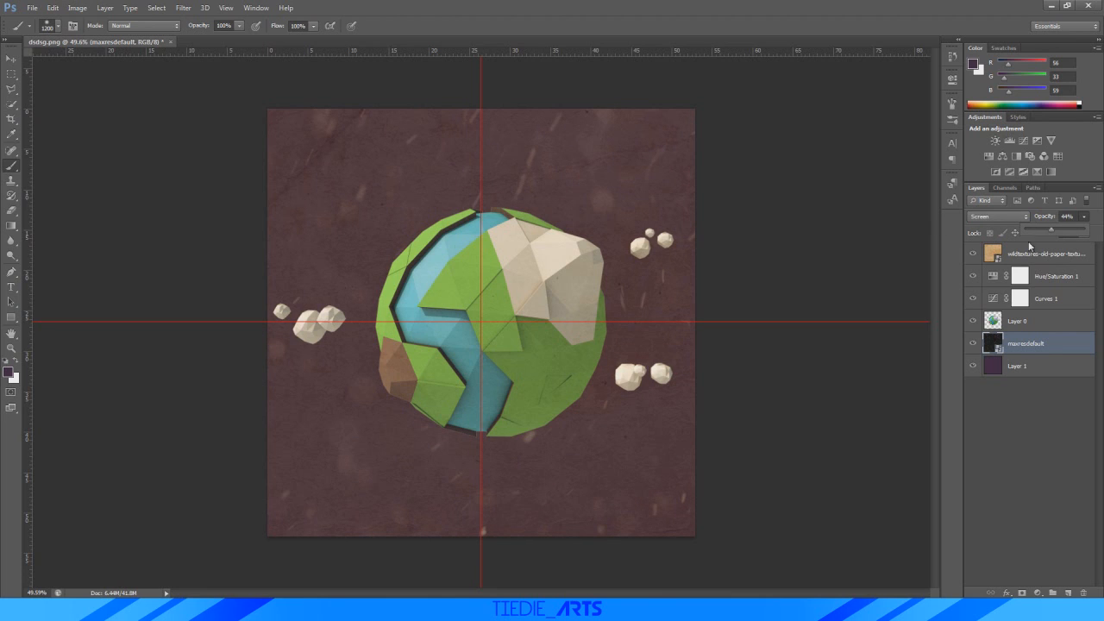
# Set the paper texture layer's opacity to 54% and its blend mode to Overlay
pyautogui.click(1048, 254)
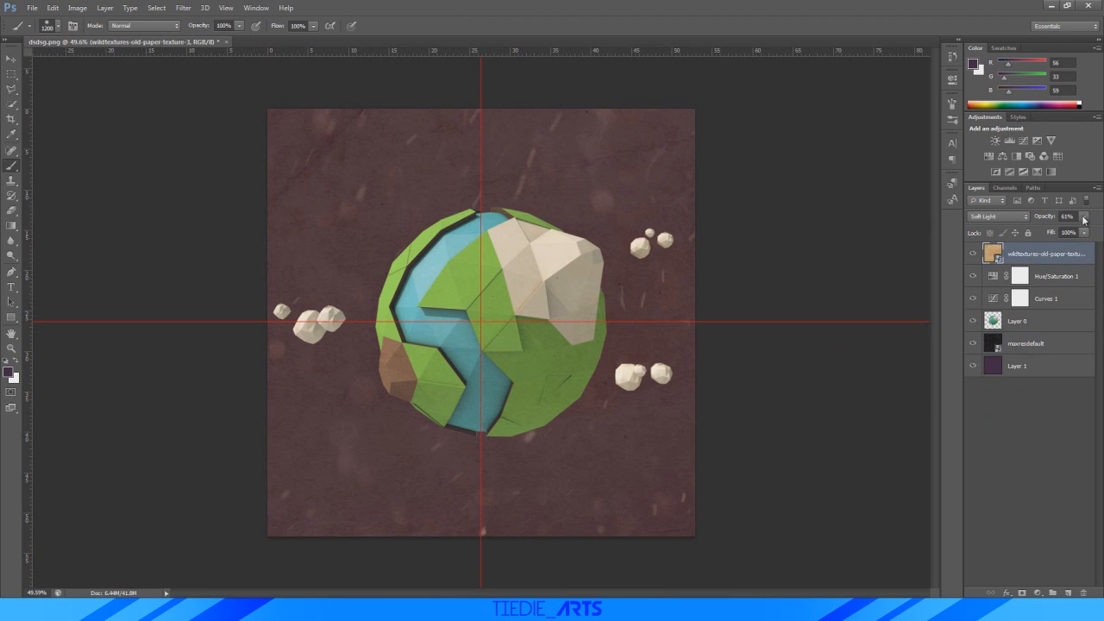
pyautogui.click(1083, 217)
pyautogui.moveTo(1074, 229)
pyautogui.mouseDown()
pyautogui.moveTo(1062, 230)
pyautogui.moveTo(1075, 238)
pyautogui.mouseUp()
pyautogui.click(1020, 222)
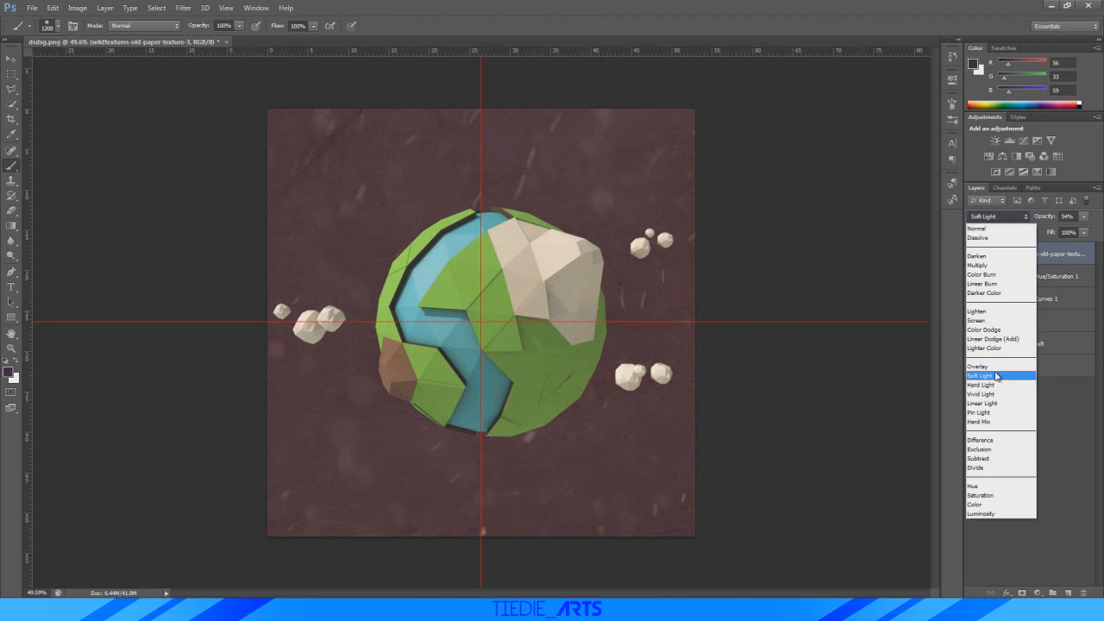
pyautogui.click(987, 366)
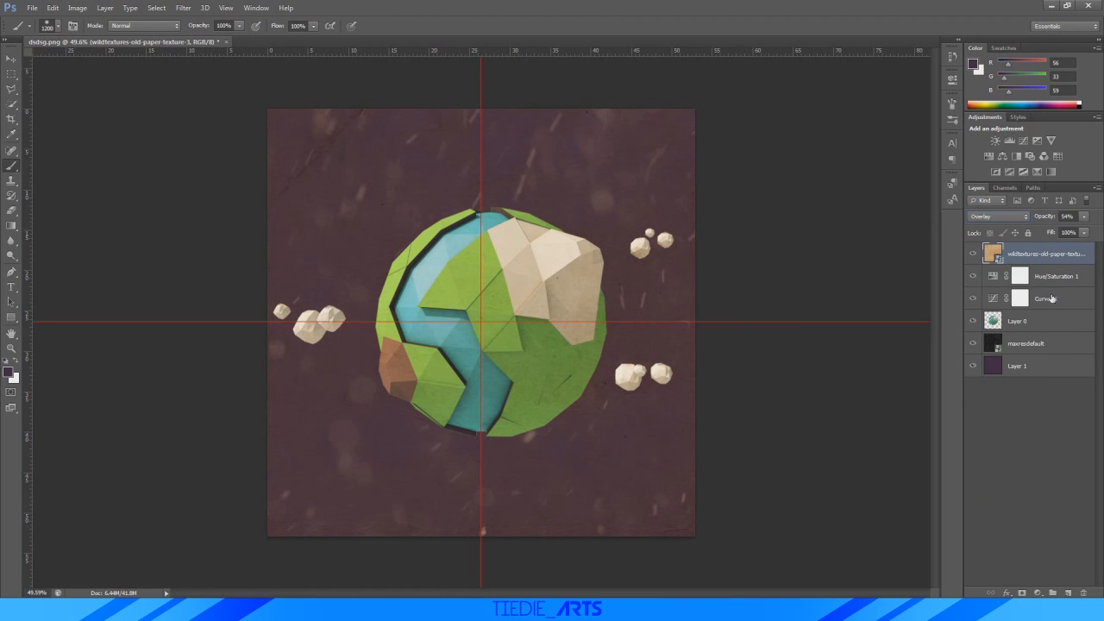
# Fine-tune the opacity of the maxresdefault dust layer
pyautogui.click(1038, 343)
pyautogui.click(1084, 217)
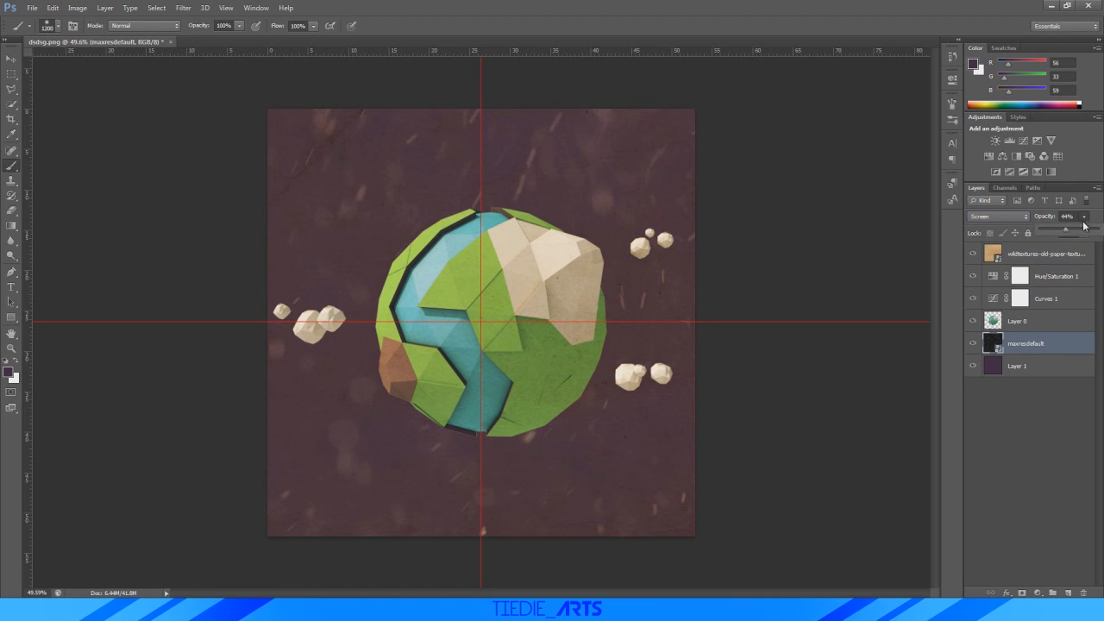
pyautogui.moveTo(1052, 231); pyautogui.dragTo(1060, 231)
# Add a new layer above the paper texture and set the foreground color to black
pyautogui.click(1016, 261)
pyautogui.click(1068, 593)
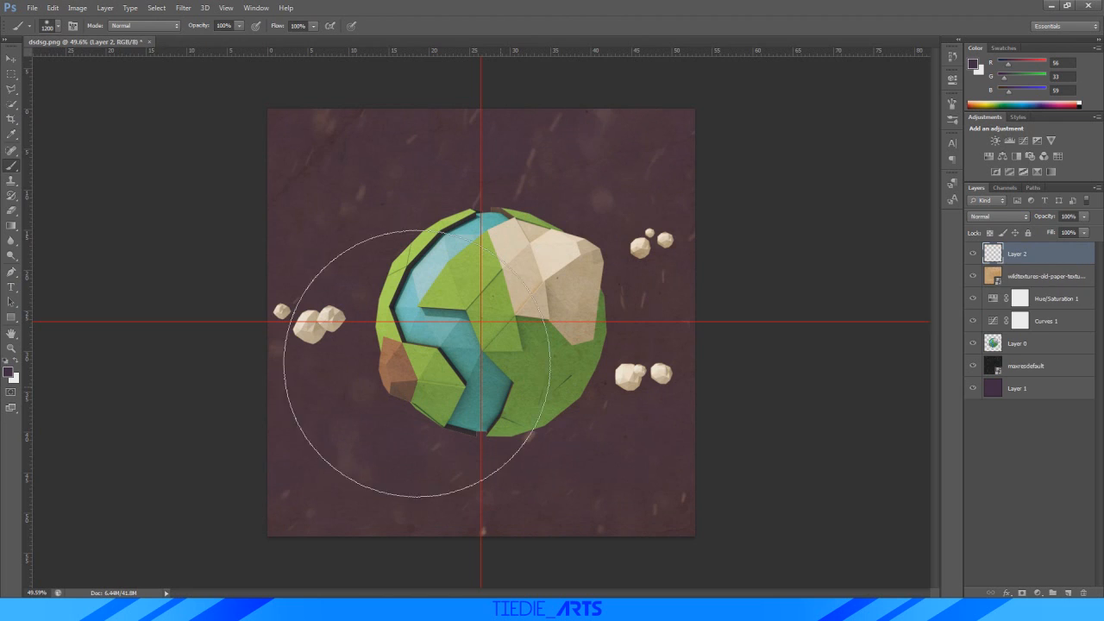
pyautogui.click(8, 372)
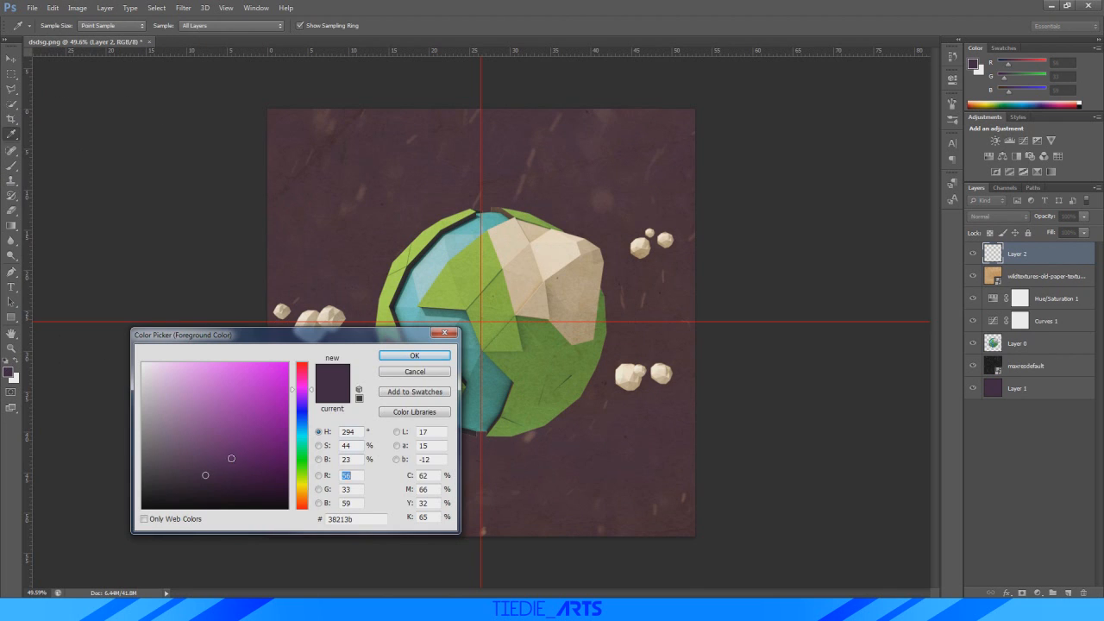
pyautogui.click(228, 507)
pyautogui.click(440, 358)
# Paint a soft black vignette around the canvas edges on the new layer, enlarging the brush to 1700
pyautogui.keyDown('alt'); pyautogui.scroll(-4, 517, 362); pyautogui.keyUp('alt')
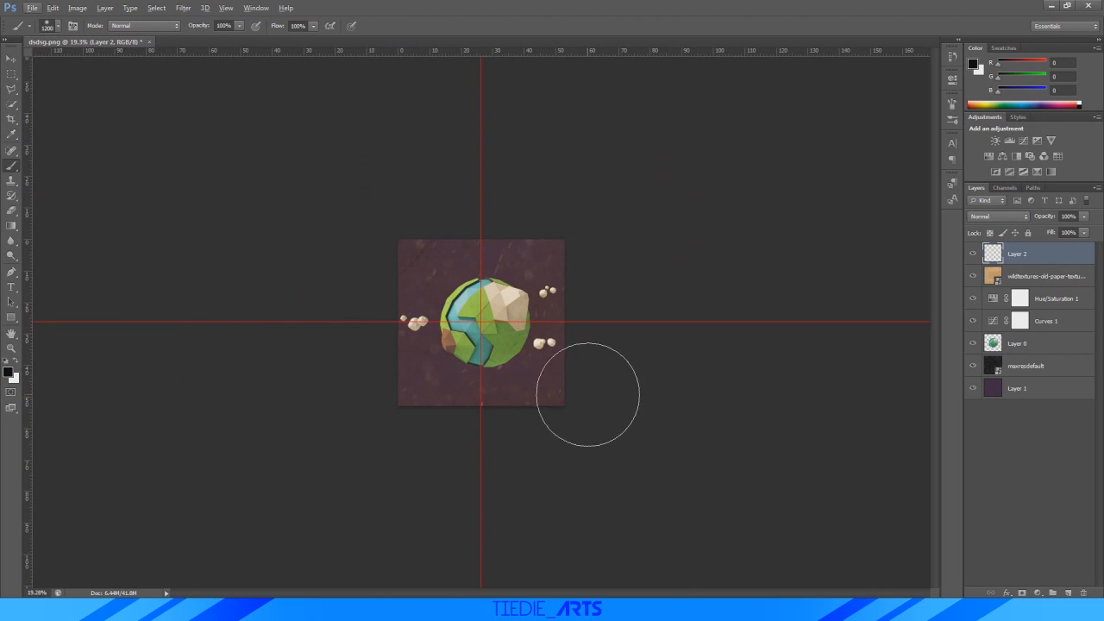
pyautogui.click(588, 395)
pyautogui.moveTo(583, 400)
pyautogui.mouseDown()
pyautogui.moveTo(571, 394)
pyautogui.moveTo(498, 448)
pyautogui.moveTo(443, 451)
pyautogui.moveTo(382, 447)
pyautogui.moveTo(345, 402)
pyautogui.moveTo(330, 233)
pyautogui.moveTo(387, 193)
pyautogui.moveTo(455, 167)
pyautogui.moveTo(561, 152)
pyautogui.moveTo(589, 178)
pyautogui.moveTo(547, 192)
pyautogui.moveTo(464, 169)
pyautogui.mouseUp()
pyautogui.press(']')
pyautogui.press(']')
pyautogui.press(']')
pyautogui.press(']')
pyautogui.press(']')
pyautogui.keyDown('alt'); pyautogui.scroll(3, 743, 276); pyautogui.keyUp('alt')
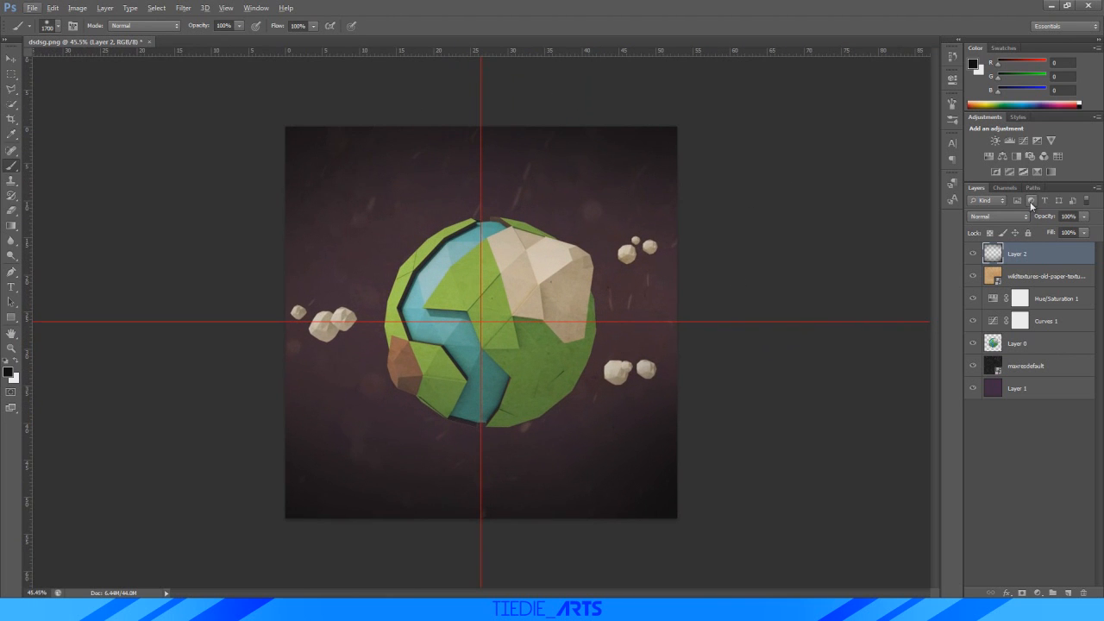
# Set the vignette layer's blend mode to Soft Light and deselect all layers
pyautogui.click(993, 217)
pyautogui.click(985, 371)
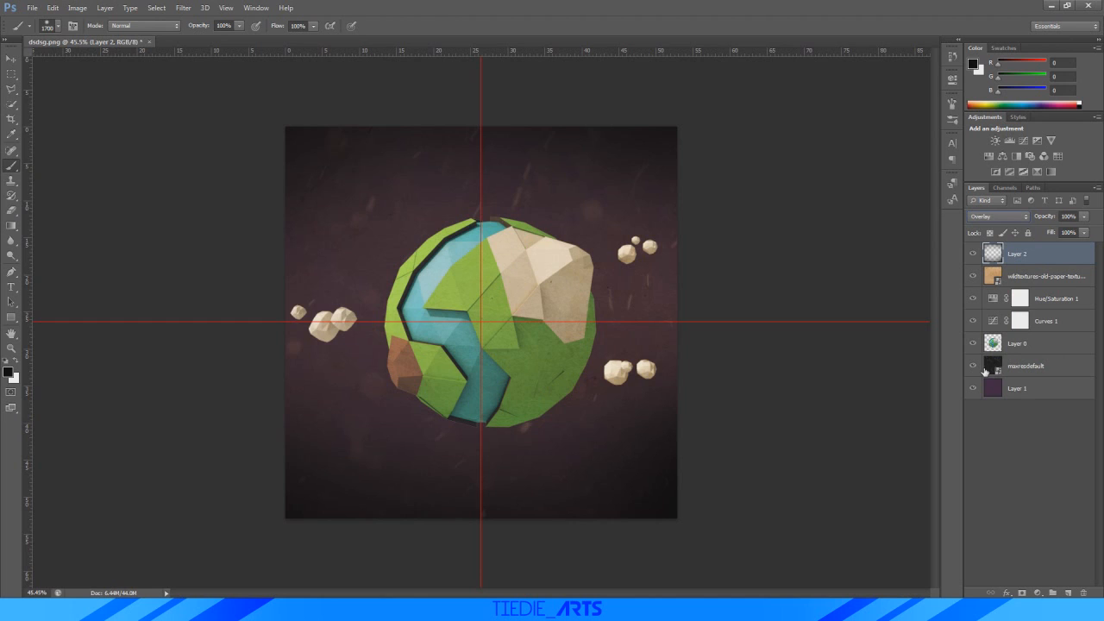
pyautogui.press('Down')
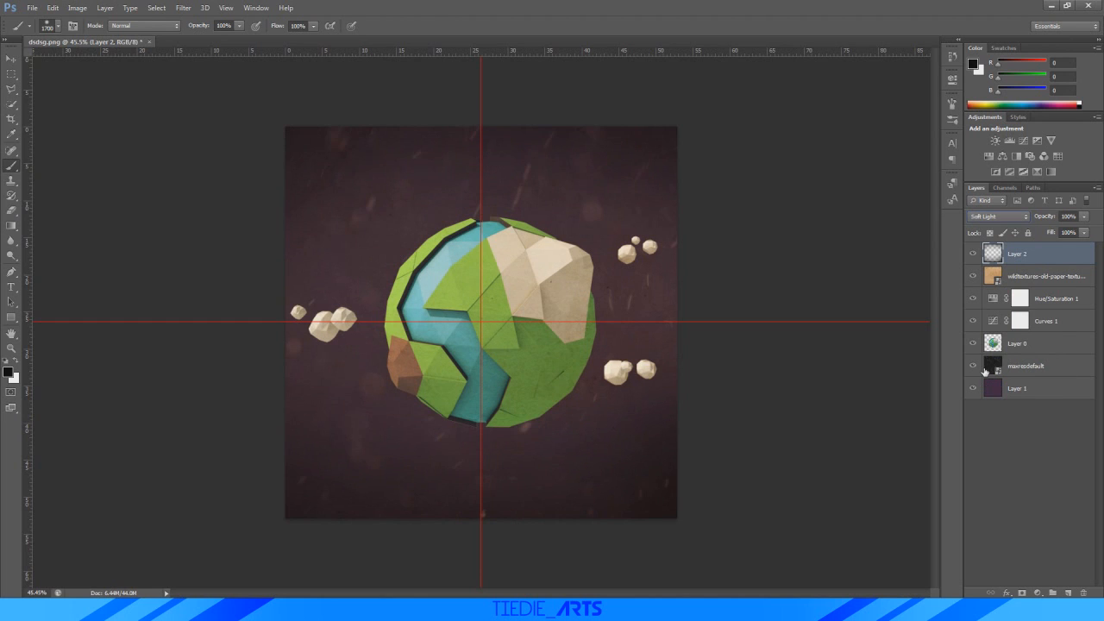
pyautogui.click(1015, 443)
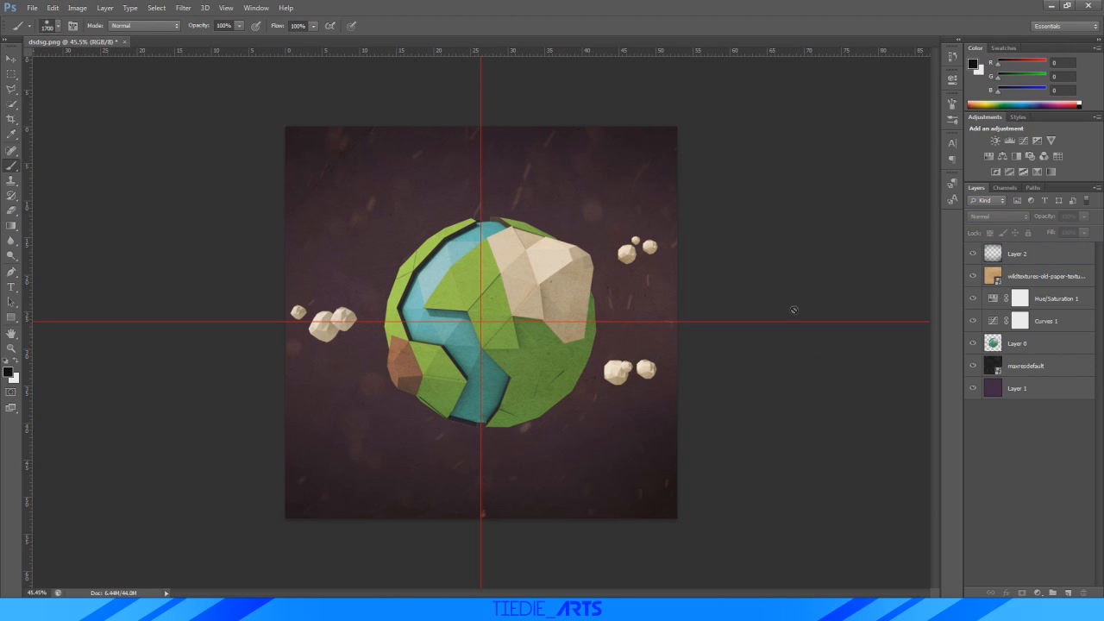
# Look through the texture 1 folder for another usable texture and close the folder
pyautogui.click(75, 609)
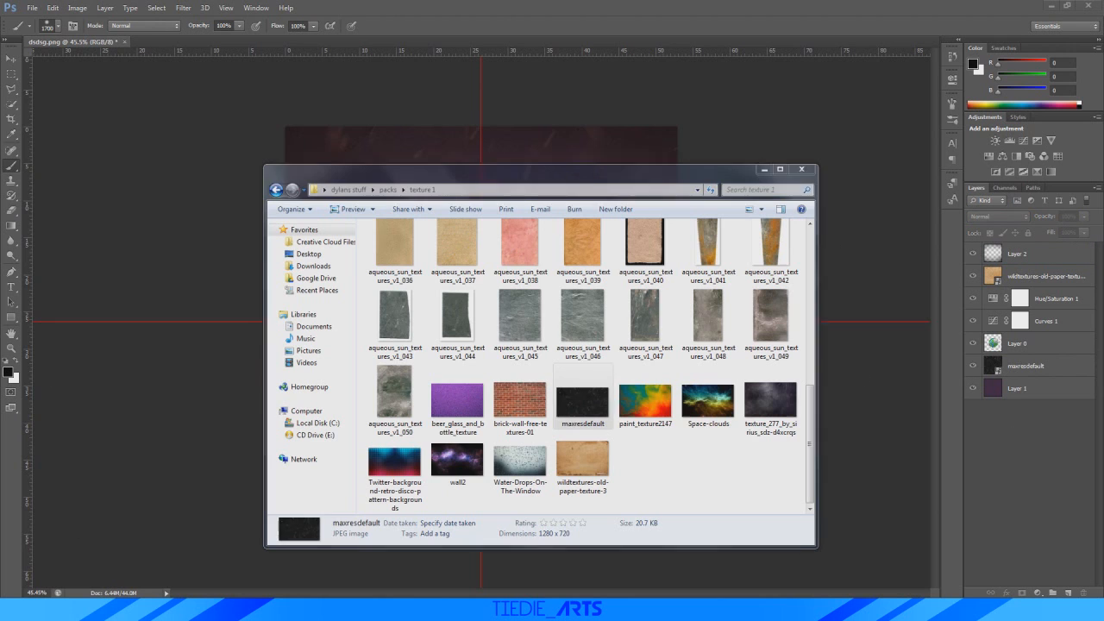
pyautogui.scroll(5, 748, 440)
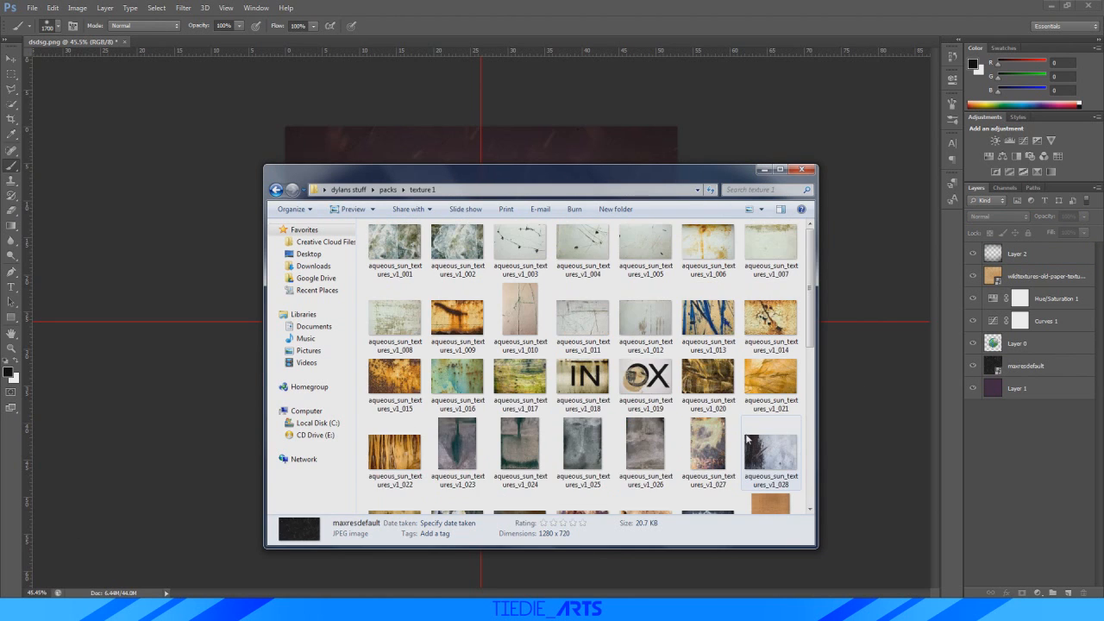
pyautogui.scroll(-5, 749, 440)
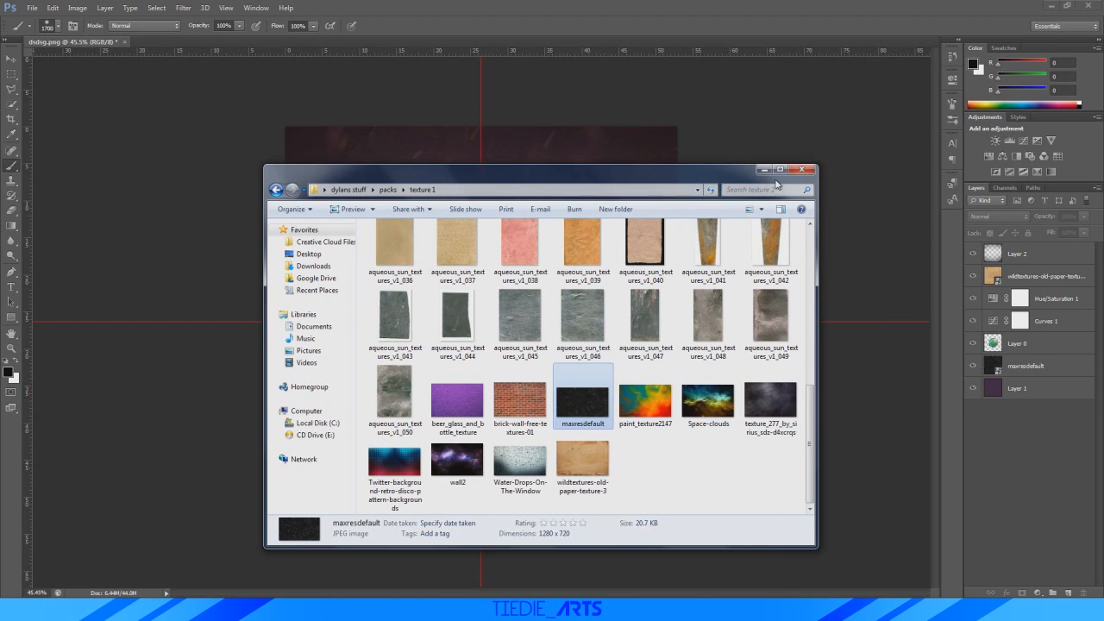
pyautogui.click(801, 169)
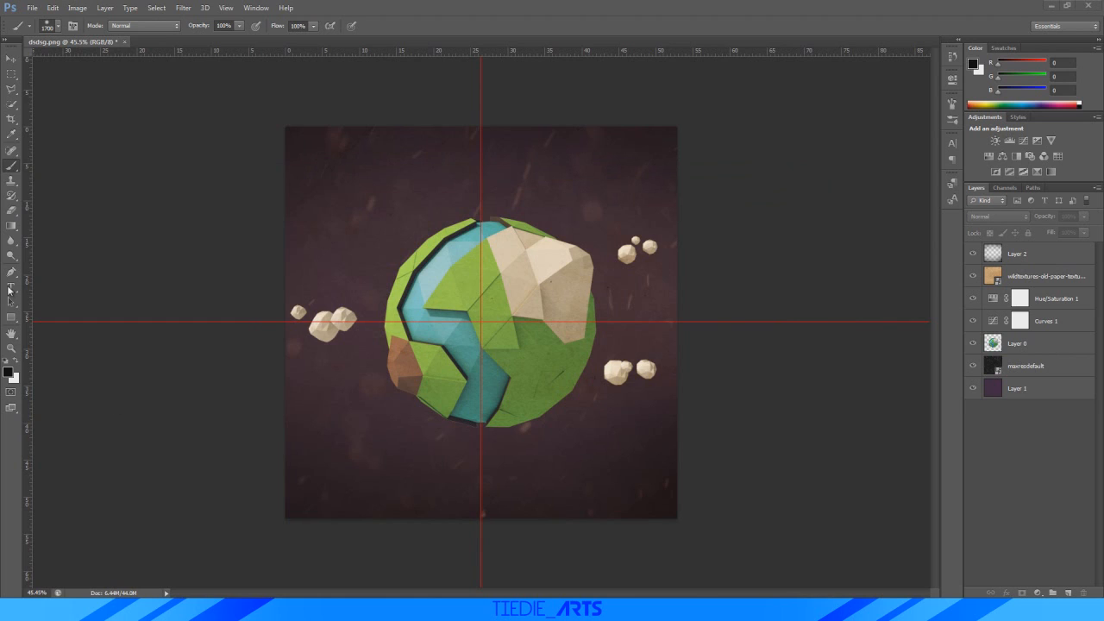
# Bring up the globe reference image in Windows Photo Viewer and place it beside the canvas for comparison
pyautogui.moveTo(479, 609)
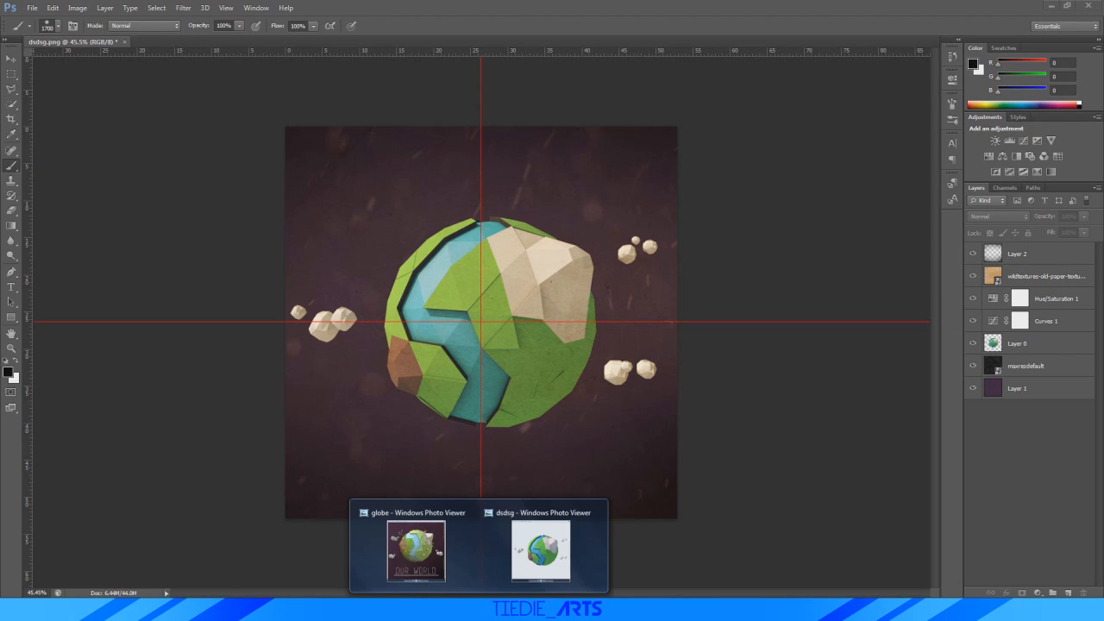
pyautogui.click(405, 563)
pyautogui.moveTo(314, 12); pyautogui.dragTo(874, 144)
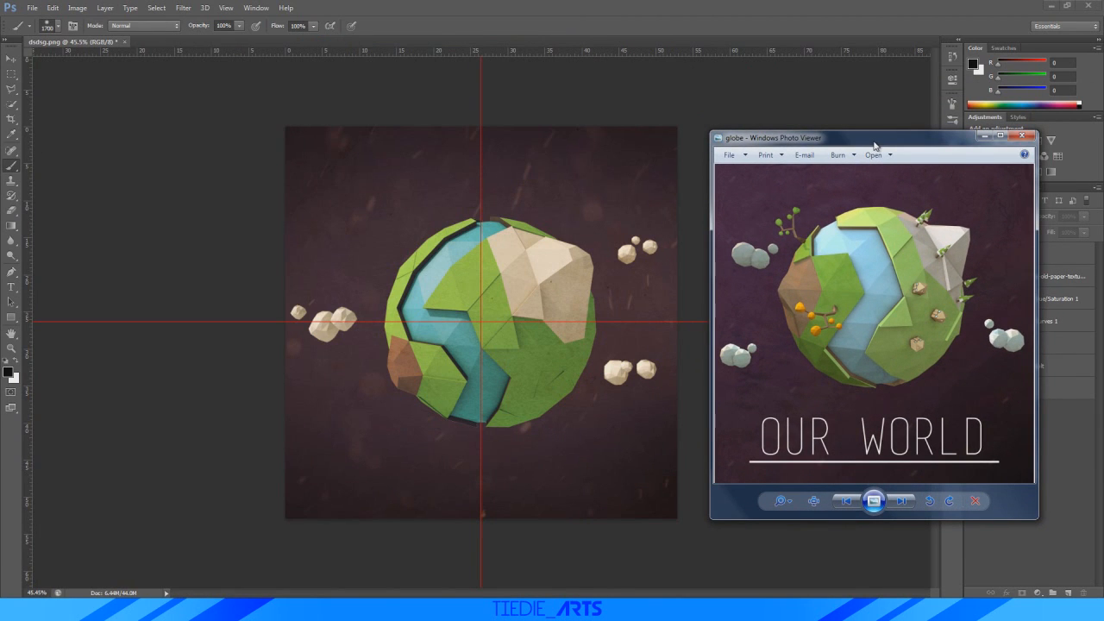